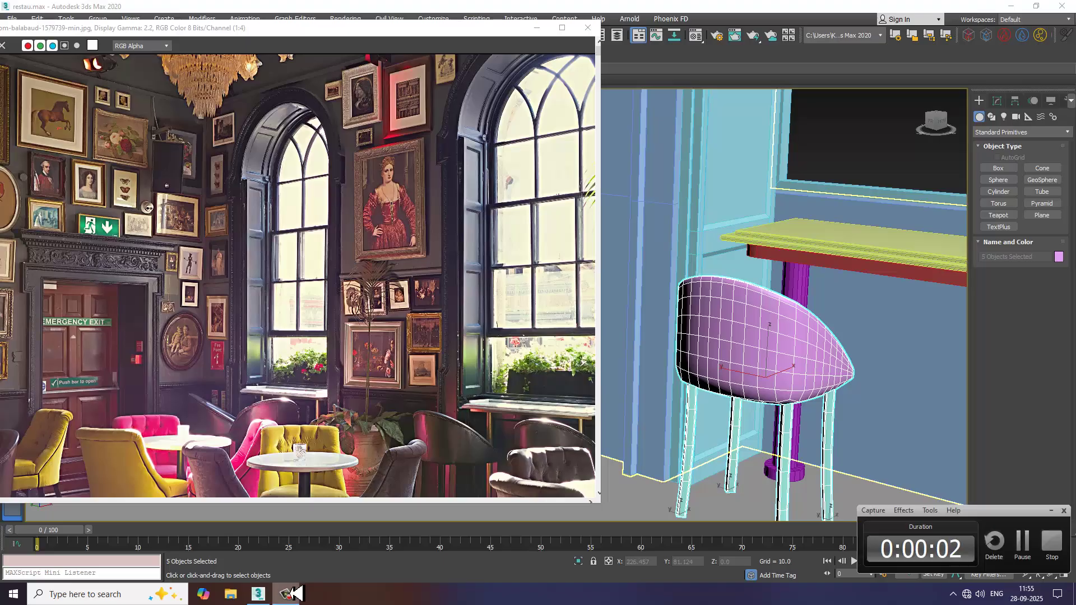
# - Shrink the reference photo window and compare the photo's bar stools with the modelled stool beside the counter
pyautogui.click(289, 593)
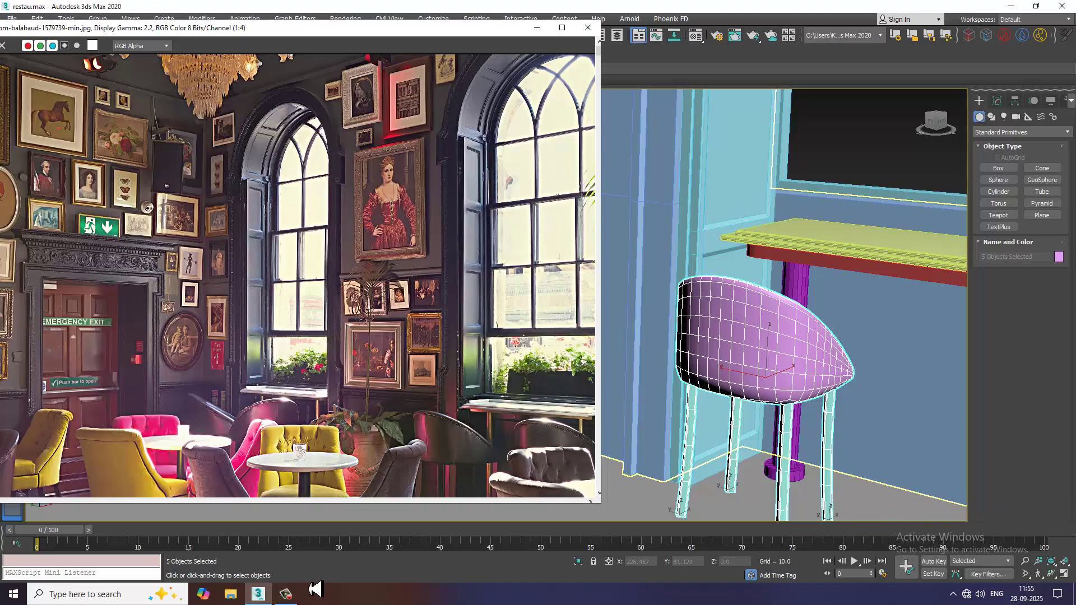
pyautogui.moveTo(611, 513); pyautogui.dragTo(524, 475)
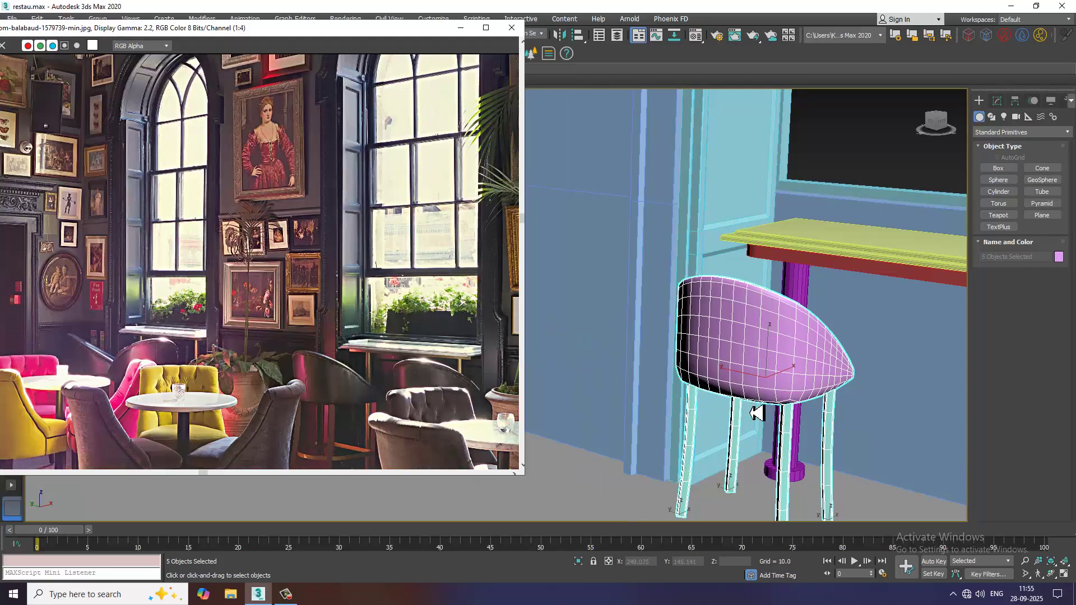
pyautogui.keyDown('alt'); pyautogui.moveTo(846, 350); pyautogui.dragTo(845, 357, button='middle'); pyautogui.keyUp('alt')
pyautogui.press('r')
pyautogui.moveTo(763, 427); pyautogui.dragTo(758, 420)
pyautogui.scroll(-4, 768, 403)
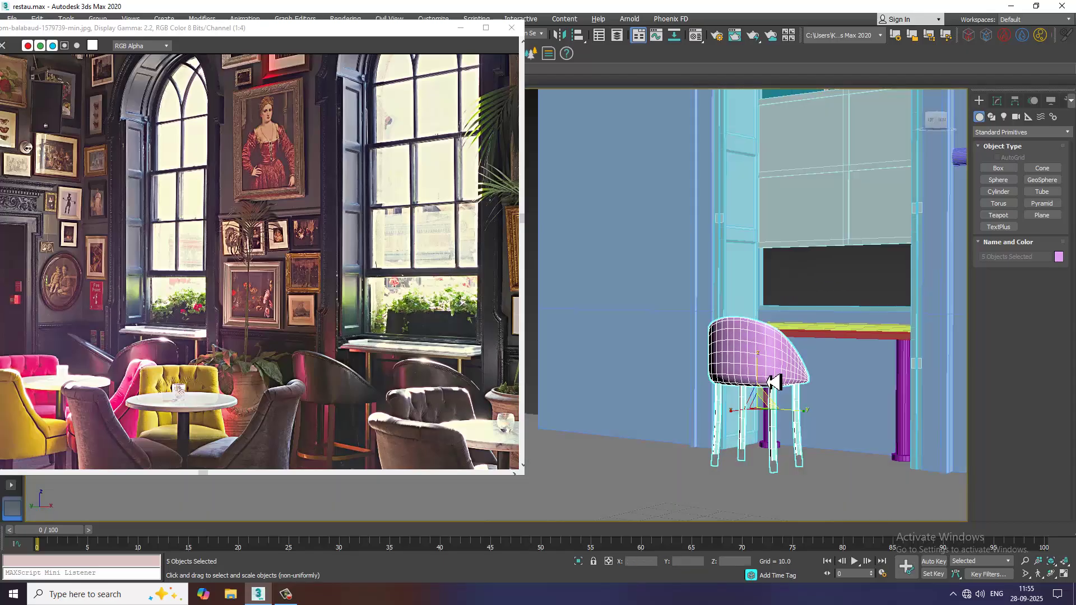
pyautogui.keyDown('alt'); pyautogui.moveTo(775, 390); pyautogui.dragTo(801, 368, button='middle'); pyautogui.keyUp('alt')
pyautogui.press('w')
pyautogui.scroll(3, 783, 385)
pyautogui.click(358, 344)
pyautogui.moveTo(508, 399); pyautogui.dragTo(493, 315, button='middle')
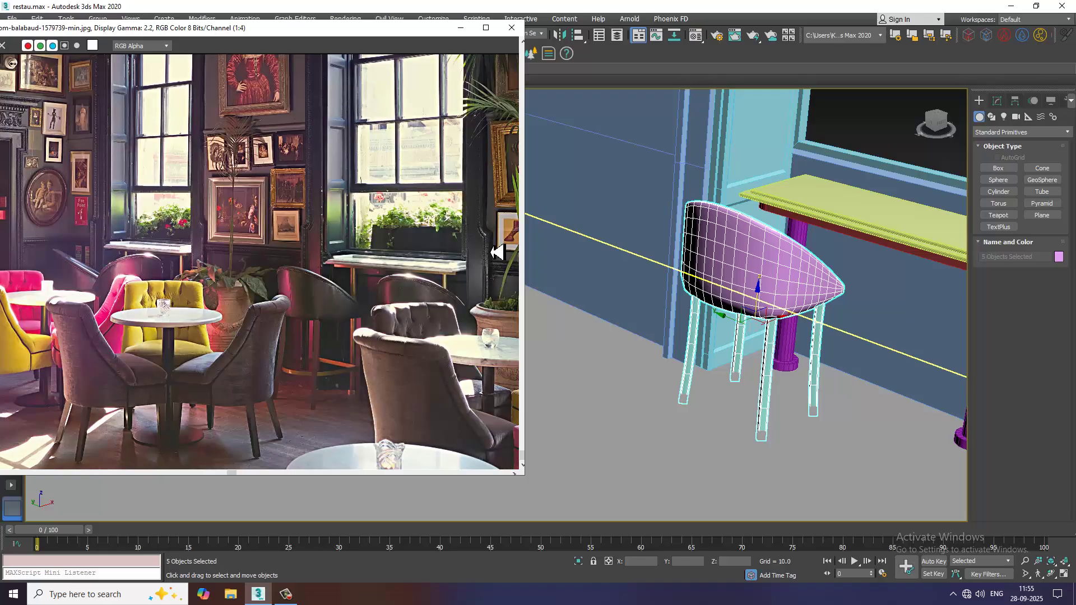
# - Draw a rectangle spline in the Top view with its corners at the centres of the stool's four legs
pyautogui.hotkey('alt', 'w')
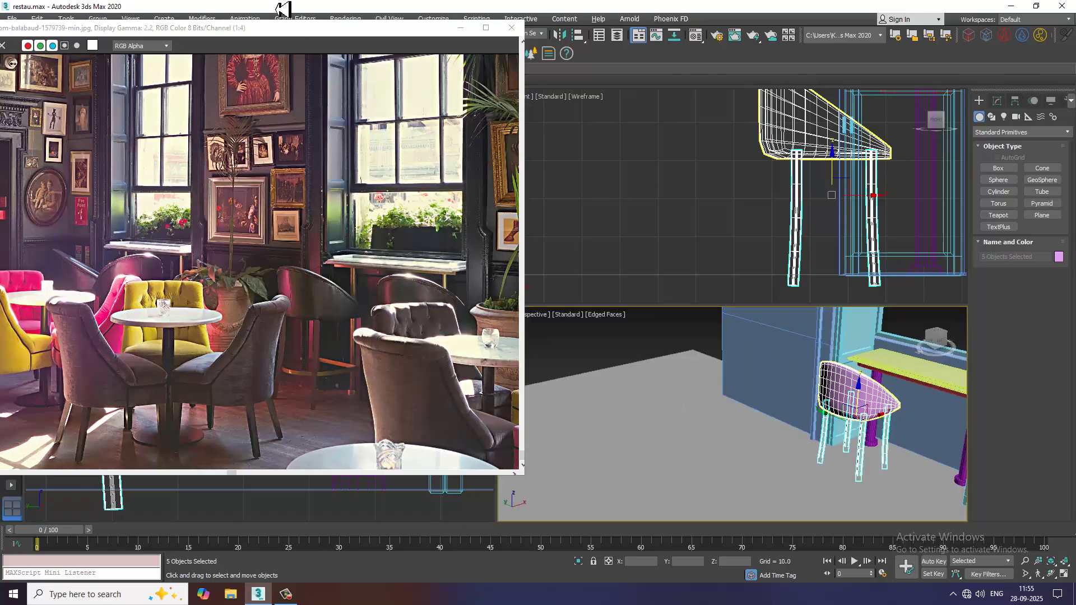
pyautogui.moveTo(295, 33); pyautogui.dragTo(87, 51)
pyautogui.moveTo(447, 207); pyautogui.dragTo(475, 192, button='middle')
pyautogui.hotkey('alt', 'w')
pyautogui.scroll(-5, 436, 201)
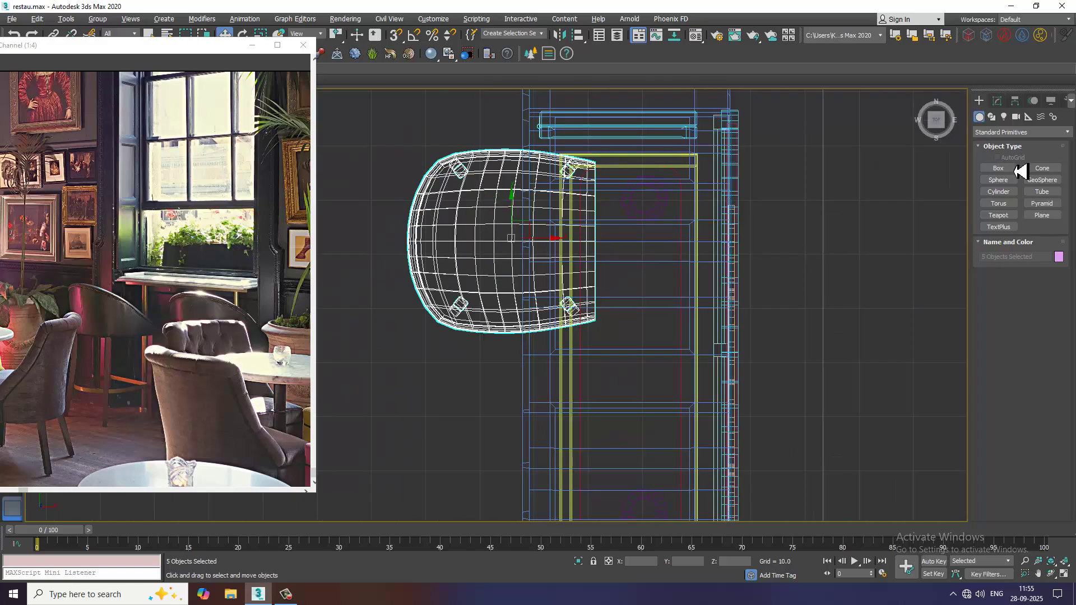
pyautogui.click(991, 117)
pyautogui.click(1042, 177)
pyautogui.scroll(3, 511, 204)
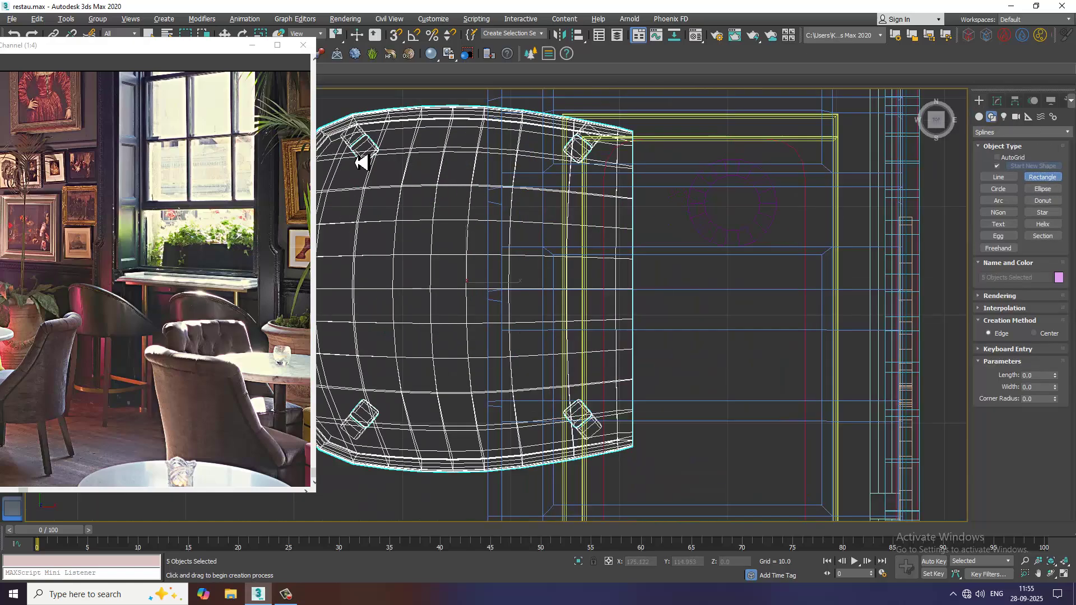
pyautogui.moveTo(363, 149); pyautogui.dragTo(582, 414)
pyautogui.press('w')
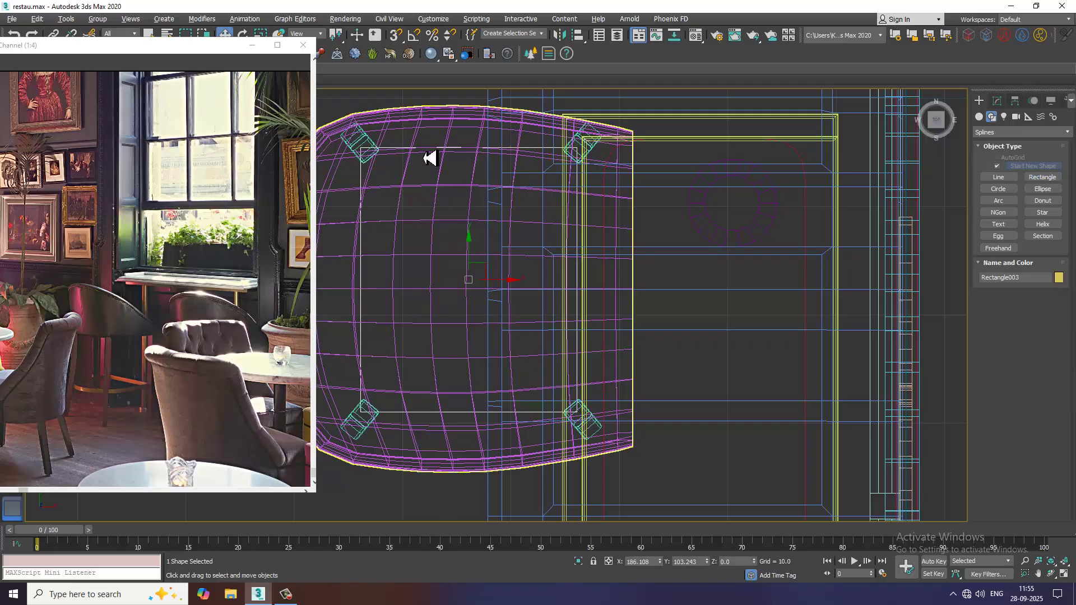
# - Convert the rectangle to an editable spline
pyautogui.rightClick(370, 254)
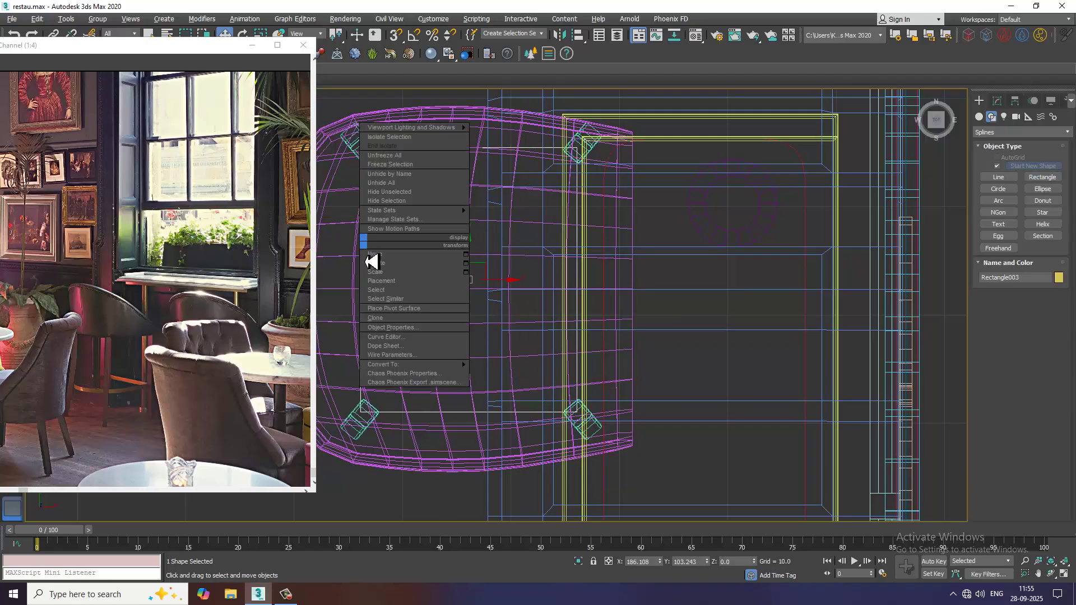
pyautogui.moveTo(432, 369)
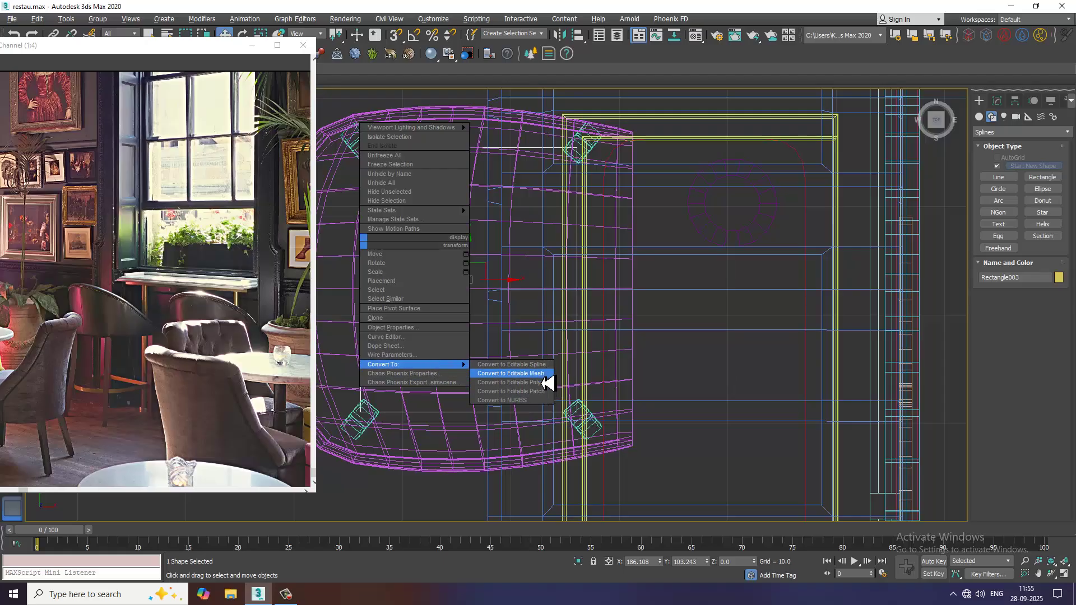
pyautogui.click(546, 364)
# - Fillet the spline's two corner vertices at the stool's backrest end with a radius of about 12
pyautogui.press('1')
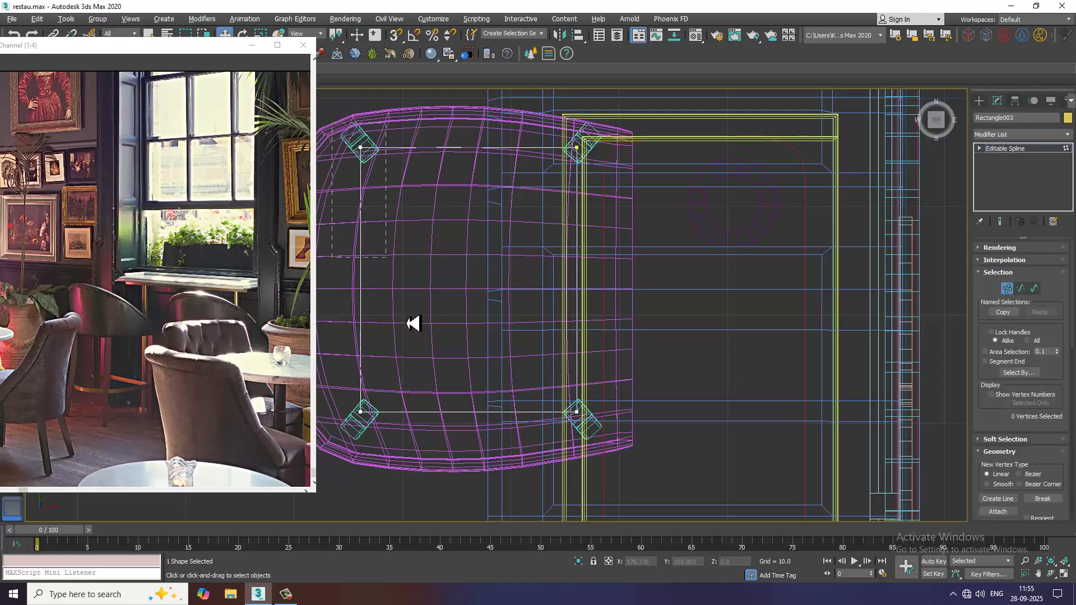
pyautogui.moveTo(459, 451); pyautogui.dragTo(463, 443)
pyautogui.moveTo(1015, 436); pyautogui.dragTo(999, 175)
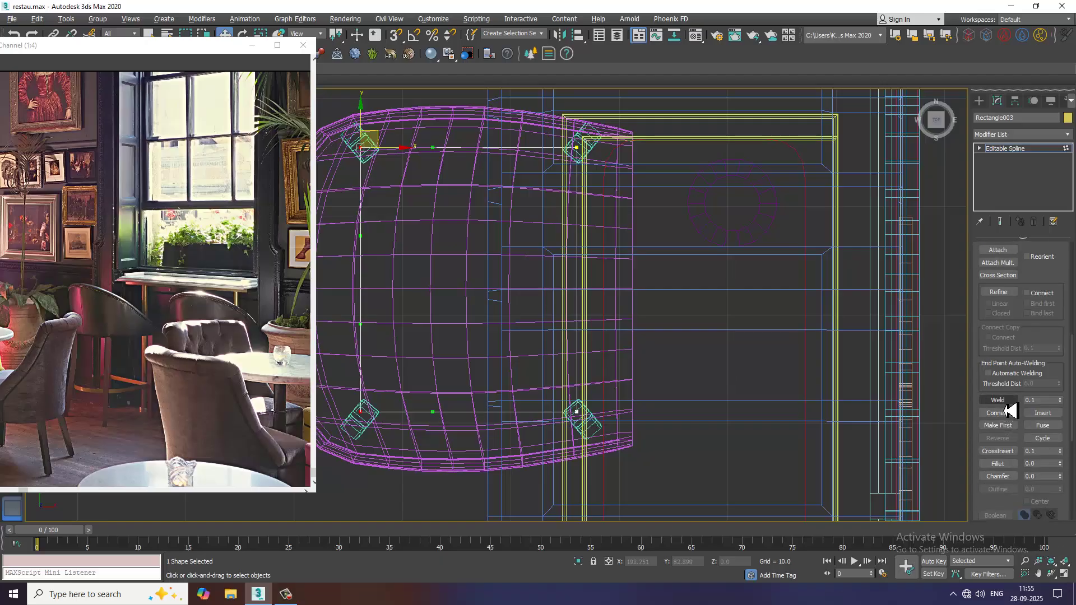
pyautogui.click(1000, 464)
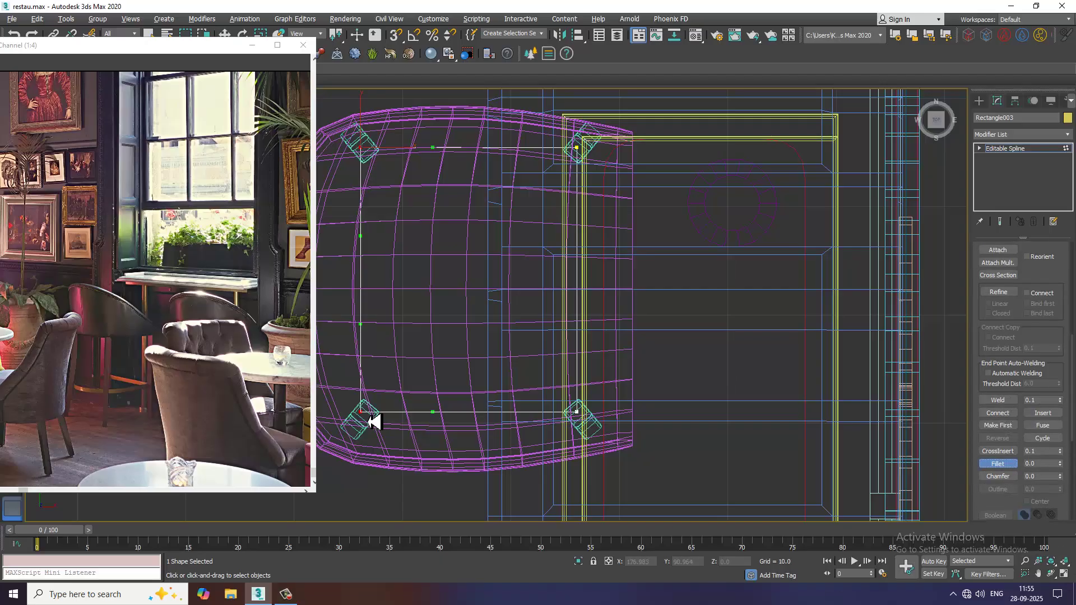
pyautogui.moveTo(366, 421); pyautogui.dragTo(357, 292)
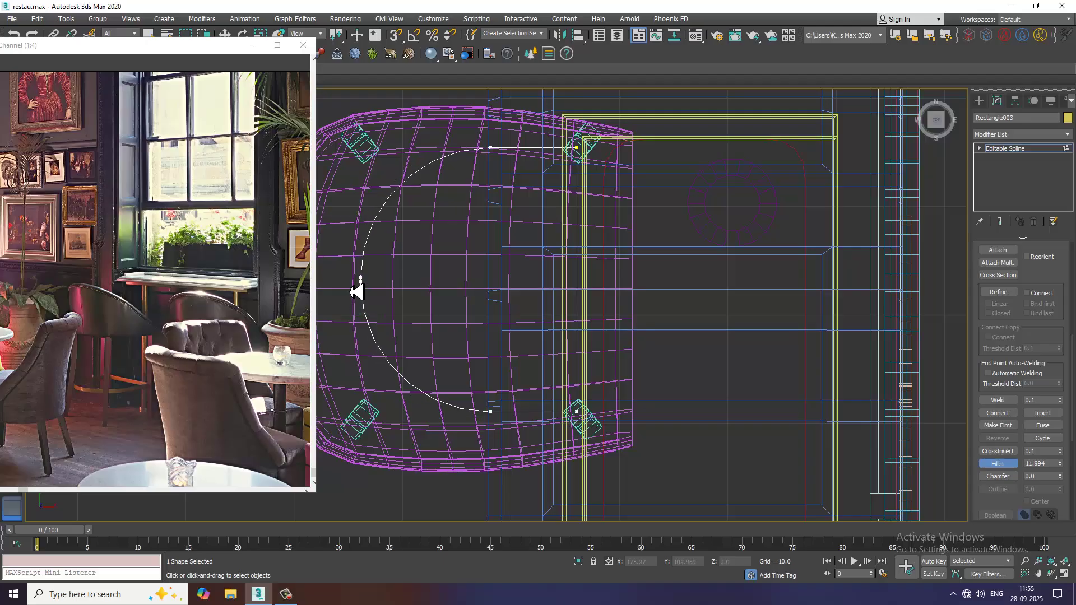
# - Move the two vertices where the curve meets the straight sides along X towards the rounded end
pyautogui.moveTo(498, 425); pyautogui.dragTo(516, 478)
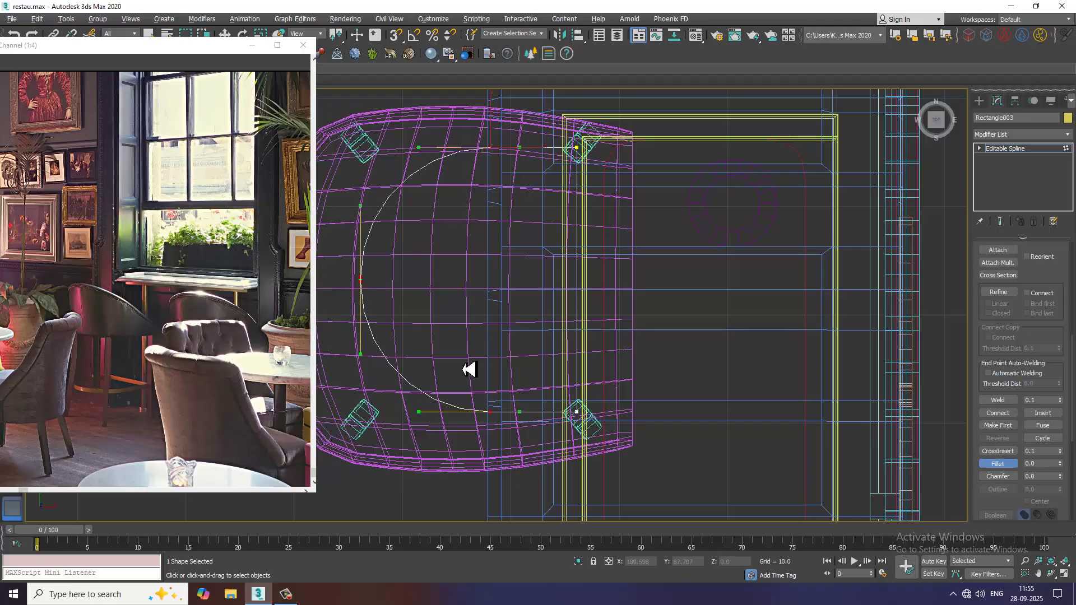
pyautogui.press('w')
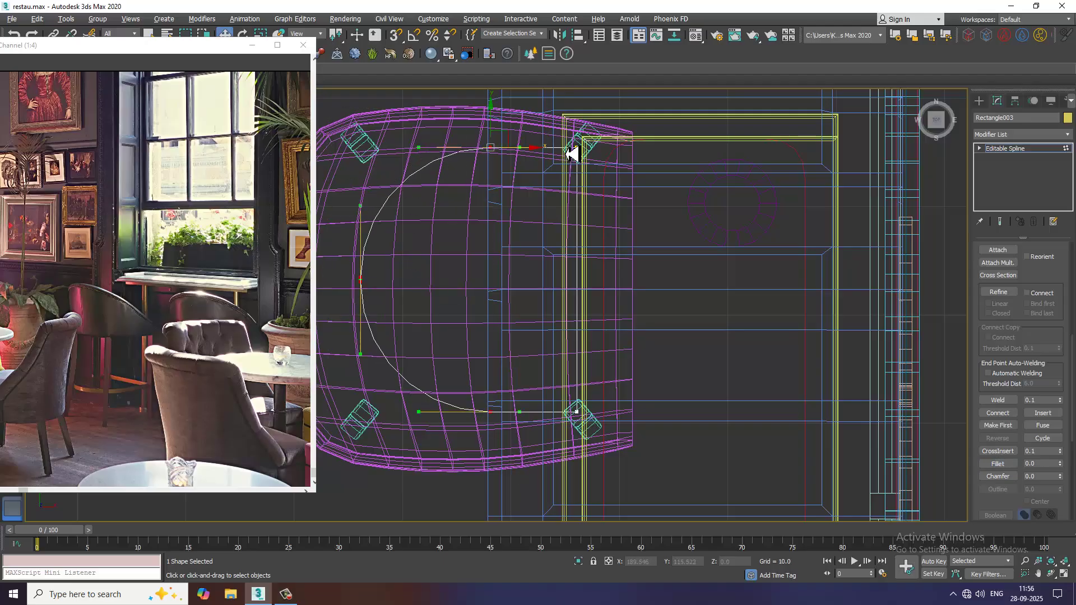
pyautogui.moveTo(533, 152); pyautogui.dragTo(468, 150)
# - Make the footrest spline display as a solid rectangular section in the viewport, with length 2.82 and width 0.84
pyautogui.hotkey('alt', 'w')
pyautogui.middleClick(684, 425)
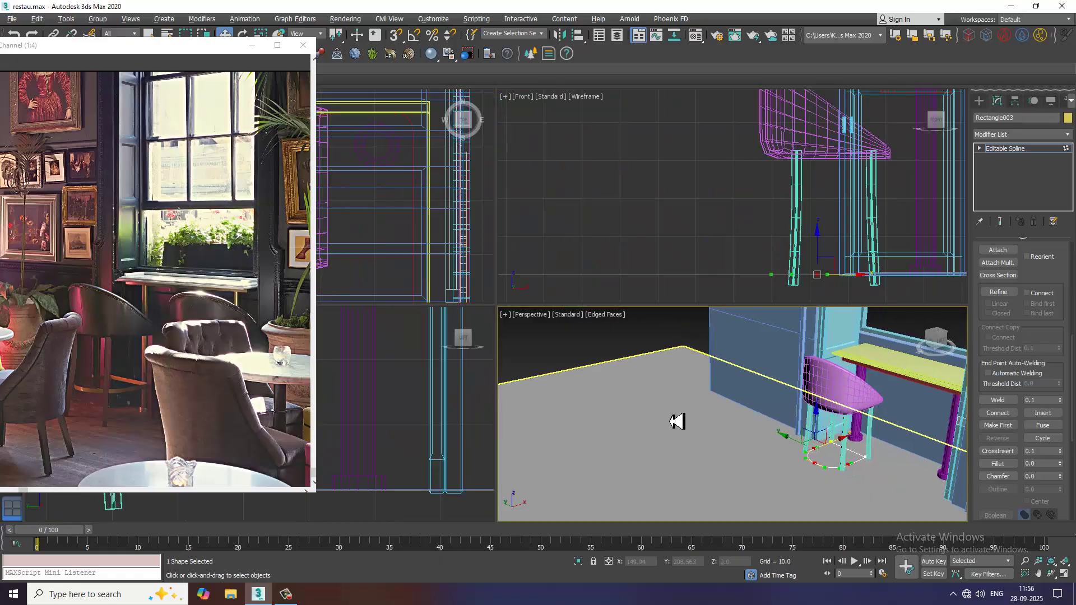
pyautogui.hotkey('alt', 'w')
pyautogui.keyDown('alt'); pyautogui.moveTo(709, 396); pyautogui.dragTo(701, 429, button='middle'); pyautogui.keyUp('alt')
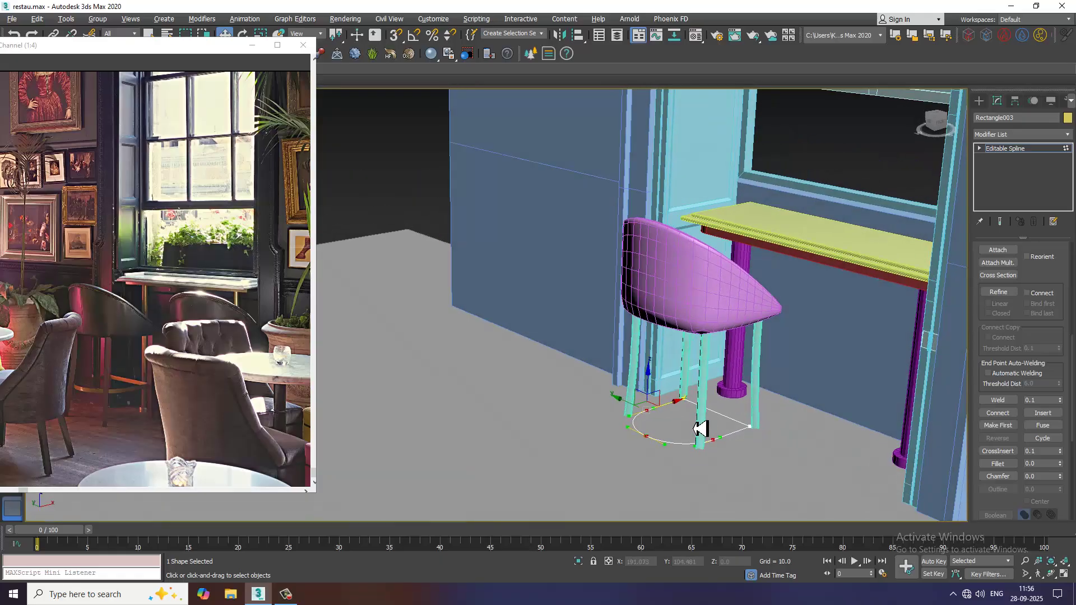
pyautogui.click(1043, 149)
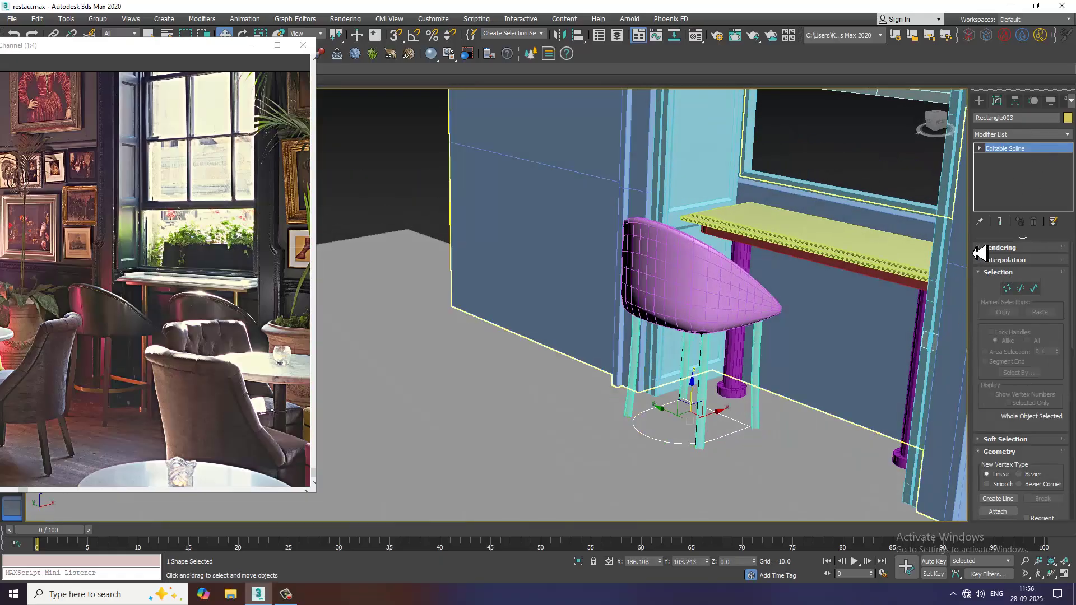
pyautogui.click(985, 248)
pyautogui.click(982, 268)
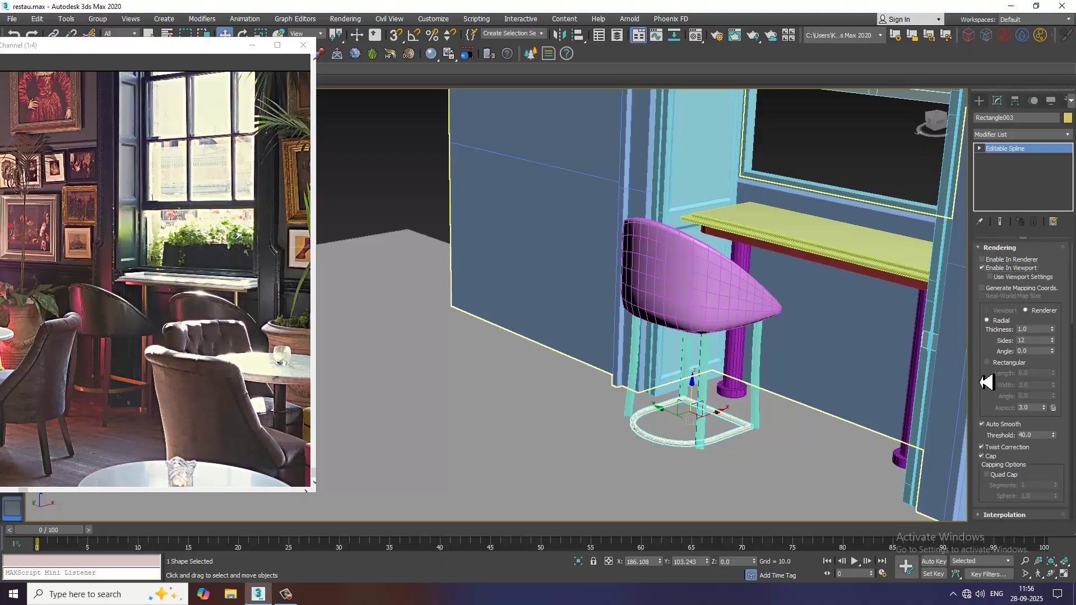
pyautogui.click(1004, 363)
pyautogui.scroll(5, 706, 375)
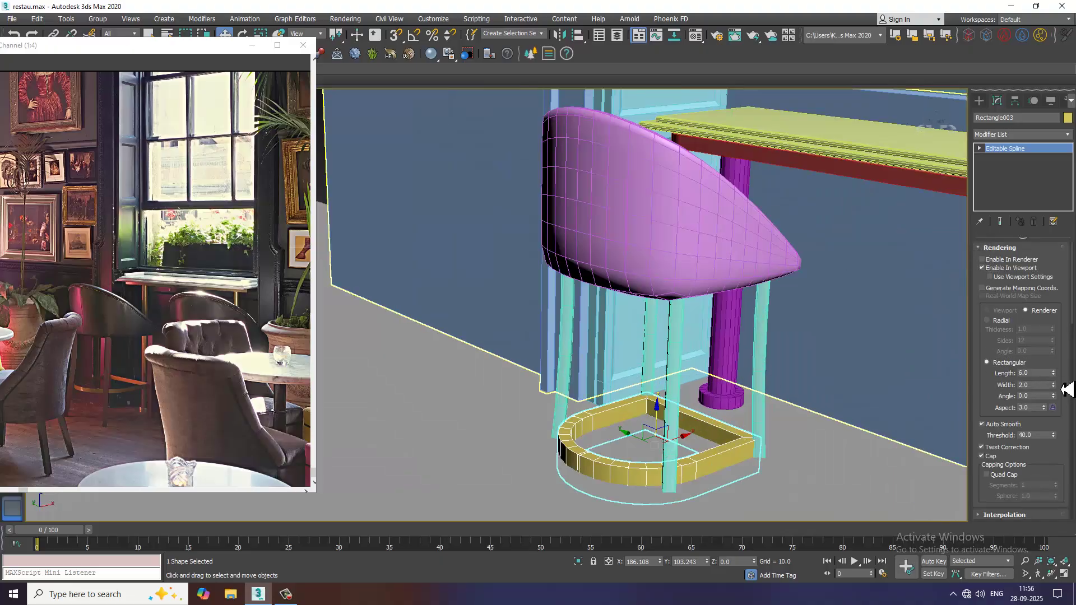
pyautogui.moveTo(1063, 385); pyautogui.dragTo(1020, 403)
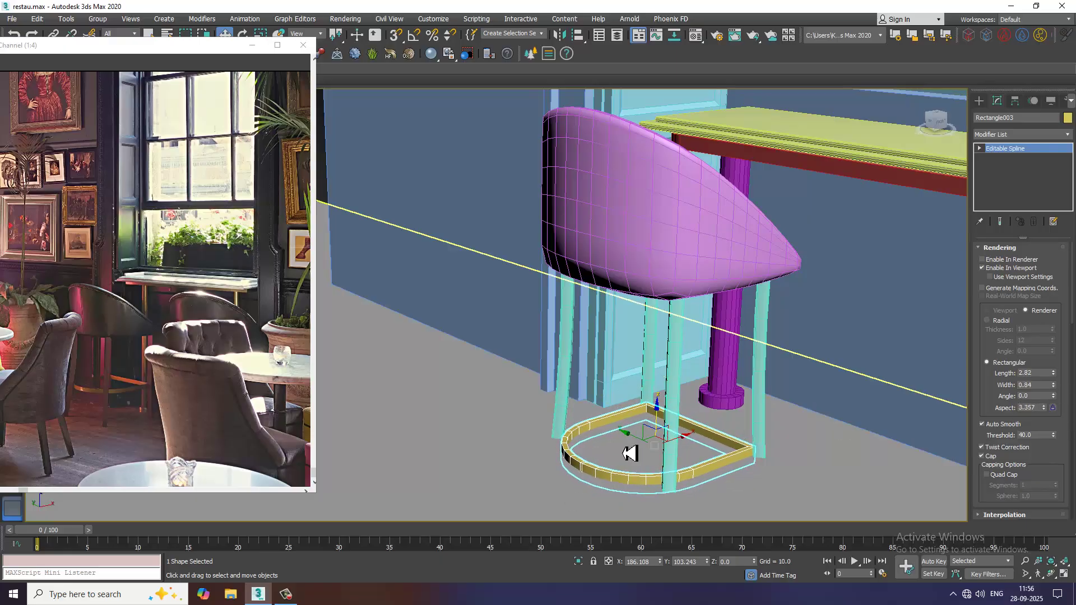
# - Raise the footrest up the legs to about Z 14.64 and set its section to length 1.805 and width 0.93
pyautogui.moveTo(654, 417); pyautogui.dragTo(669, 339)
pyautogui.keyDown('alt'); pyautogui.moveTo(683, 345); pyautogui.dragTo(723, 373, button='middle'); pyautogui.keyUp('alt')
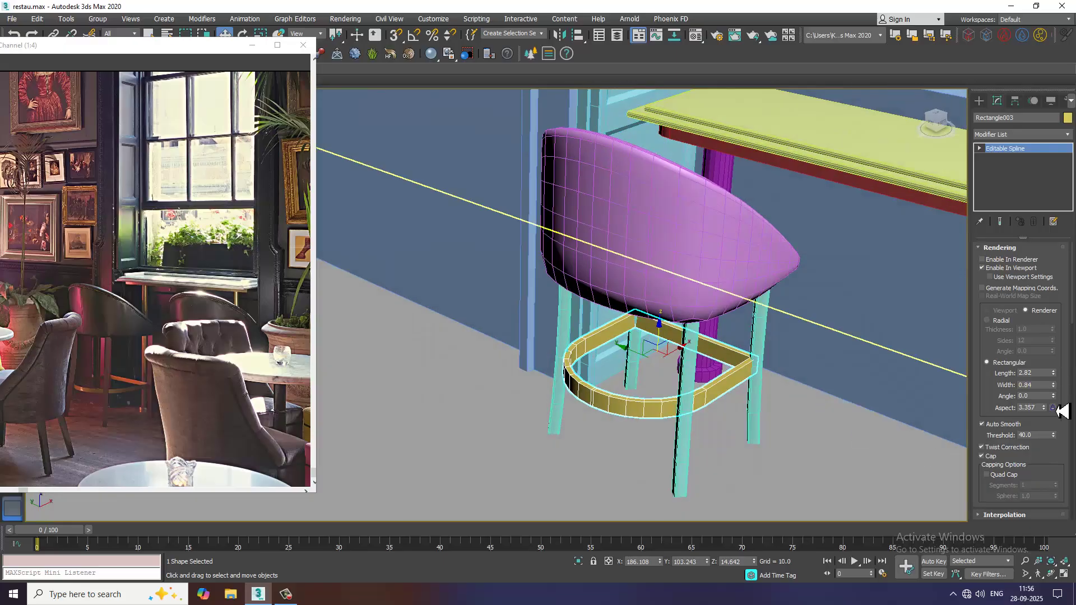
pyautogui.moveTo(1053, 372)
pyautogui.mouseDown()
pyautogui.moveTo(1065, 401)
pyautogui.moveTo(1053, 378)
pyautogui.moveTo(1056, 387)
pyautogui.mouseUp()
# - Scale the footrest ring uniformly to about 107% so that it meets the stool legs
pyautogui.press('r')
pyautogui.moveTo(668, 371); pyautogui.dragTo(667, 368)
pyautogui.scroll(-3, 662, 362)
pyautogui.scroll(-3, 662, 362)
pyautogui.keyDown('alt'); pyautogui.moveTo(662, 362); pyautogui.dragTo(703, 365, button='middle'); pyautogui.keyUp('alt')
pyautogui.hotkey('shift', 'z')
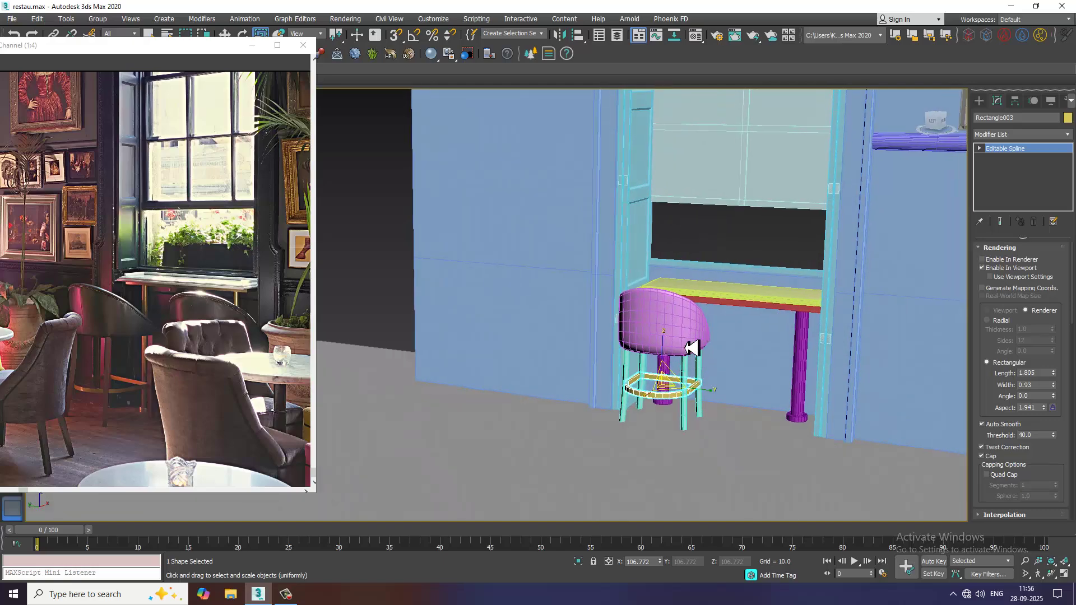
# - Clone the seat, legs and footrest together as one copy, placing the second stool beside the first along the counter
pyautogui.click(674, 327)
pyautogui.hotkey('shift', 'z')
pyautogui.keyDown('ctrl'); pyautogui.click(671, 421); pyautogui.keyUp('ctrl')
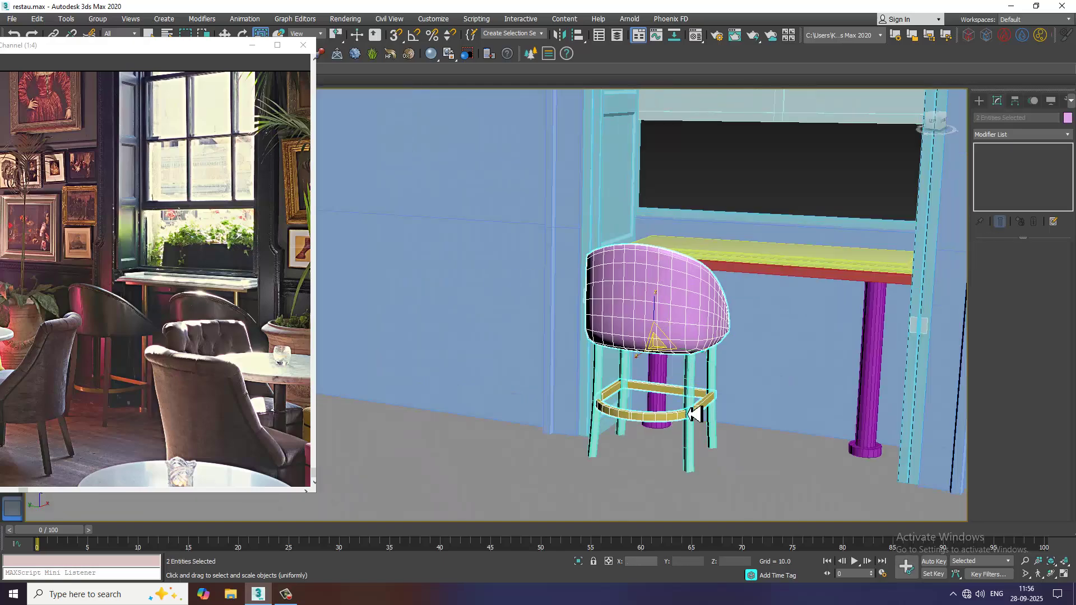
pyautogui.keyDown('ctrl'); pyautogui.click(690, 385); pyautogui.keyUp('ctrl')
pyautogui.keyDown('ctrl'); pyautogui.click(621, 393); pyautogui.keyUp('ctrl')
pyautogui.keyDown('ctrl'); pyautogui.click(601, 376); pyautogui.keyUp('ctrl')
pyautogui.keyDown('ctrl'); pyautogui.click(600, 376); pyautogui.keyUp('ctrl')
pyautogui.keyDown('alt'); pyautogui.moveTo(687, 355); pyautogui.dragTo(696, 391, button='middle'); pyautogui.keyUp('alt')
pyautogui.press('w')
pyautogui.moveTo(628, 384)
pyautogui.keyDown('shift'); pyautogui.mouseDown()
pyautogui.moveTo(792, 393)
pyautogui.moveTo(783, 387)
pyautogui.mouseUp(); pyautogui.keyUp('shift')
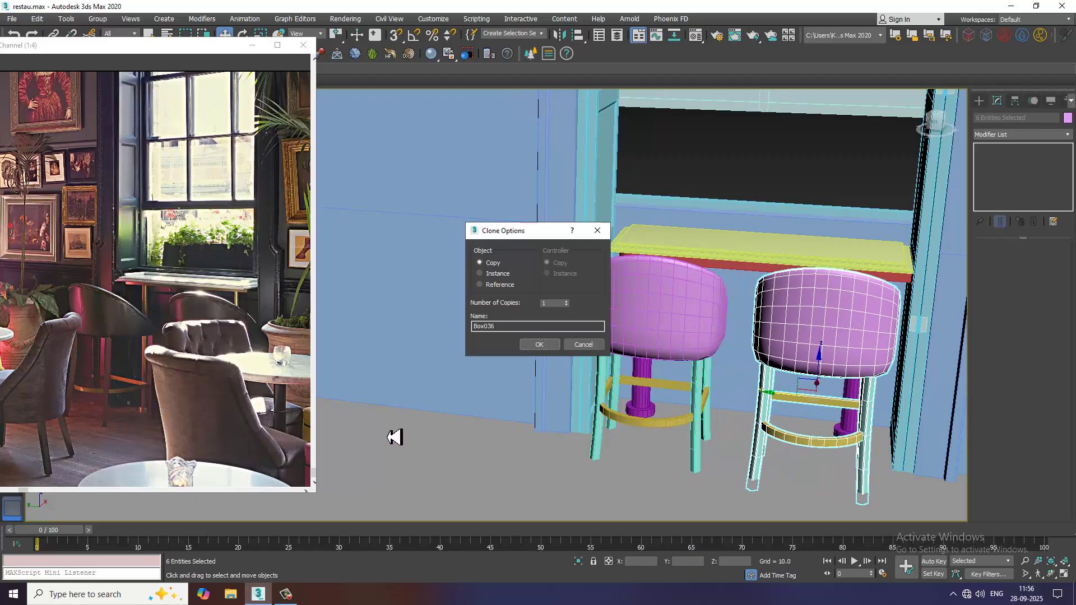
pyautogui.click(548, 346)
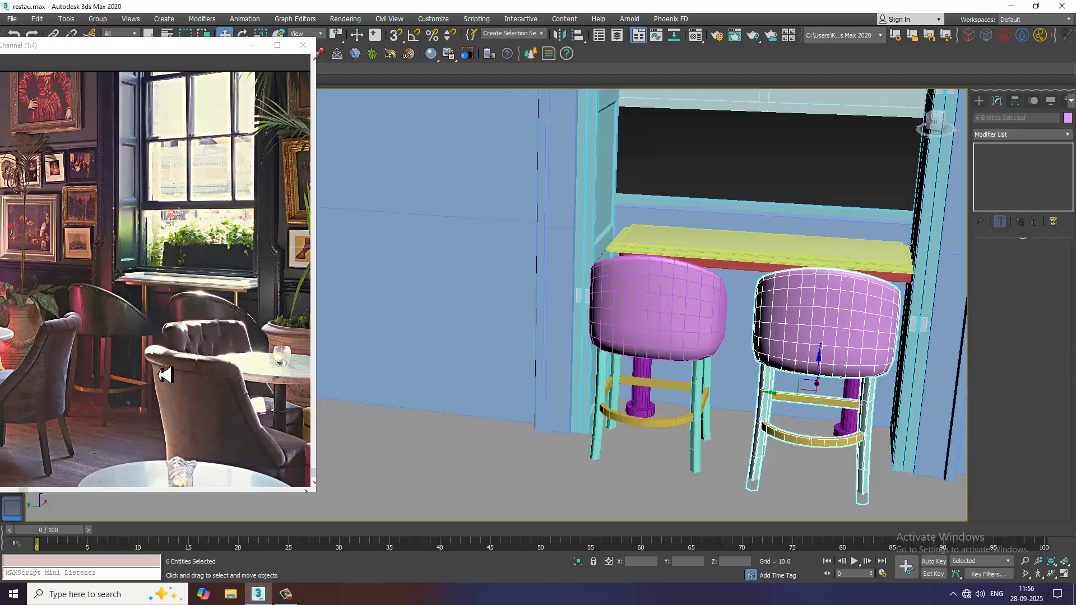
# - Enlarge the reference photo window and pan the photo to the window counters with their bar stools
pyautogui.scroll(-1, 163, 375)
pyautogui.moveTo(317, 488); pyautogui.dragTo(459, 496)
pyautogui.scroll(1, 171, 362)
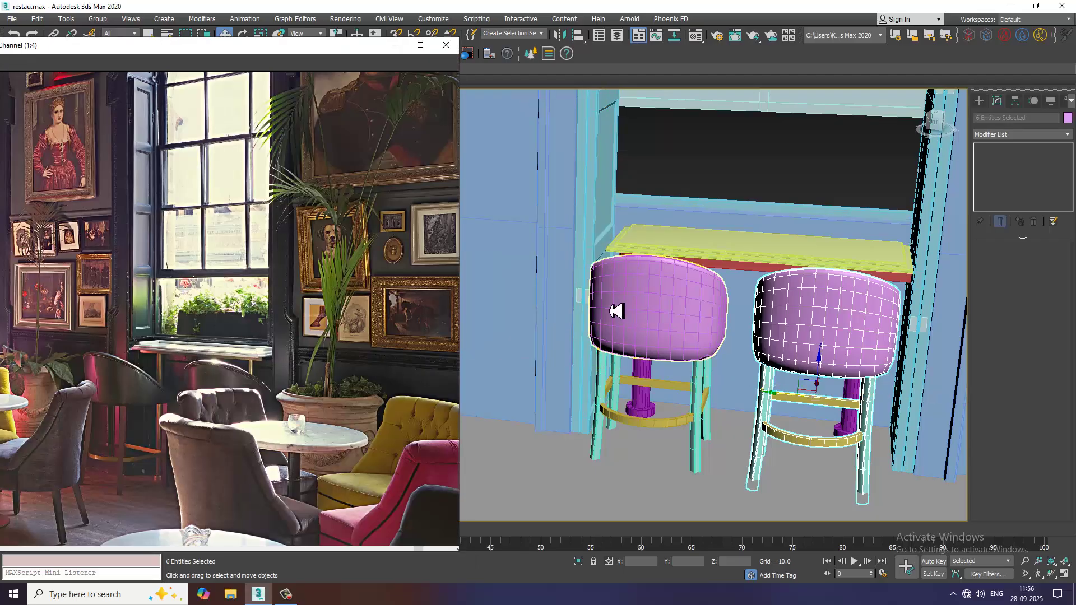
pyautogui.moveTo(80, 356); pyautogui.dragTo(227, 323, button='middle')
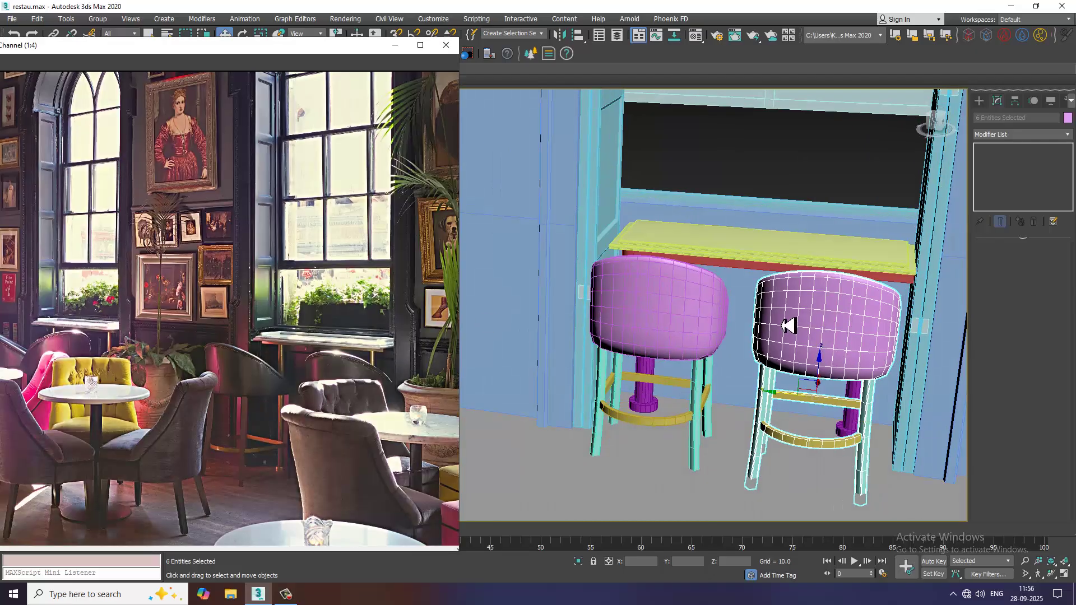
# - Add the original stool's seat, footrest and legs to the selection of the copied stool
pyautogui.keyDown('alt'); pyautogui.moveTo(780, 326); pyautogui.dragTo(746, 361, button='middle'); pyautogui.keyUp('alt')
pyautogui.keyDown('ctrl'); pyautogui.click(687, 299); pyautogui.keyUp('ctrl')
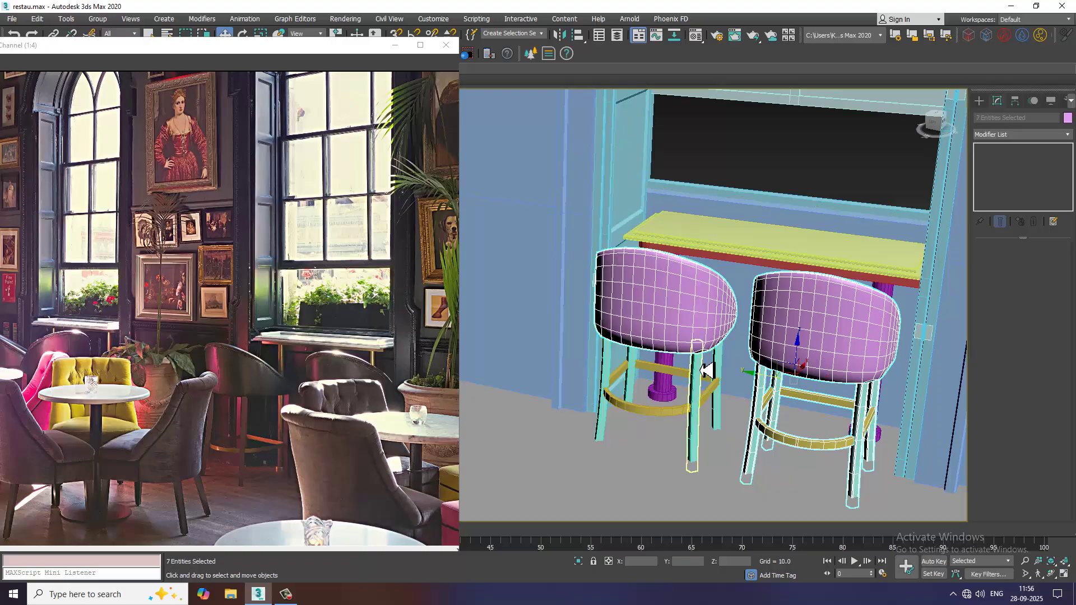
pyautogui.keyDown('ctrl'); pyautogui.click(675, 419); pyautogui.keyUp('ctrl')
pyautogui.keyDown('ctrl'); pyautogui.click(610, 389); pyautogui.keyUp('ctrl')
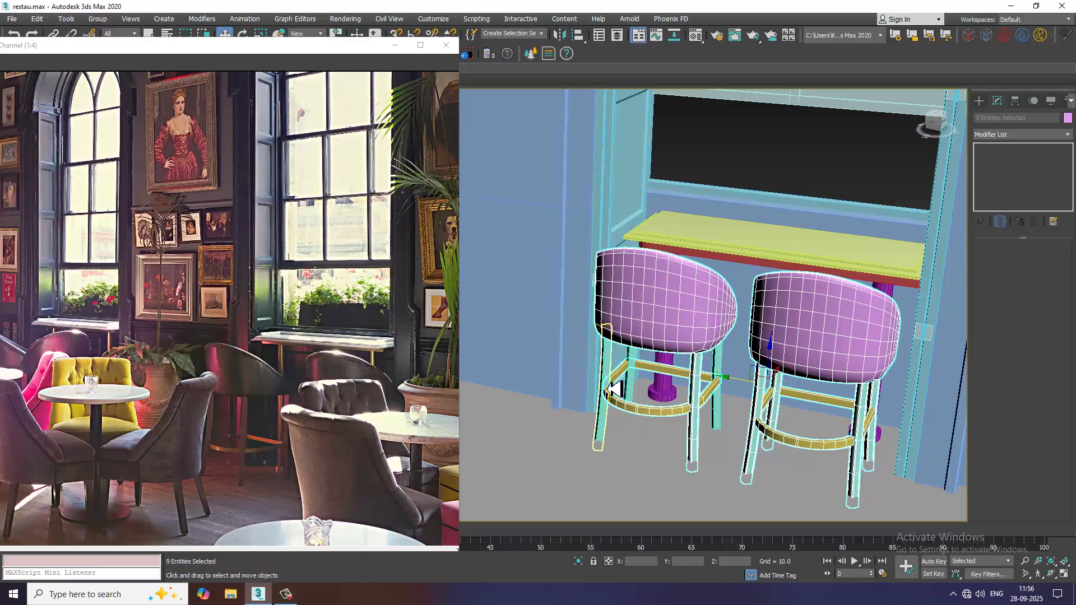
pyautogui.keyDown('ctrl'); pyautogui.click(634, 374); pyautogui.keyUp('ctrl')
# - Add the window counter's top, its supporting apron, both pedestal posts and the remaining stool parts to the selection
pyautogui.keyDown('ctrl'); pyautogui.click(656, 381); pyautogui.keyUp('ctrl')
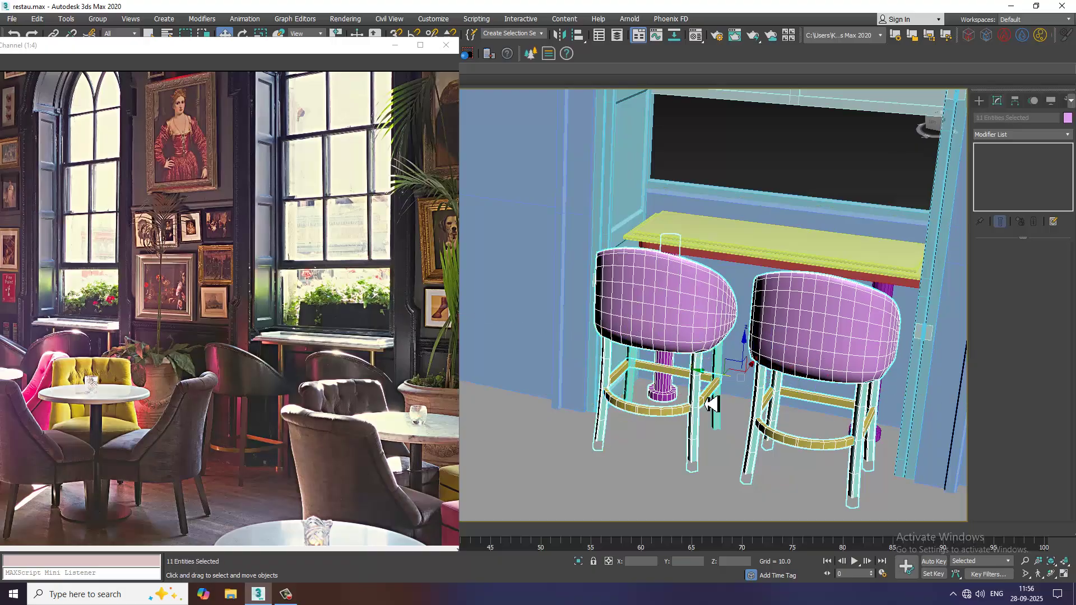
pyautogui.keyDown('ctrl'); pyautogui.click(764, 257); pyautogui.keyUp('ctrl')
pyautogui.scroll(5, 764, 257)
pyautogui.keyDown('ctrl'); pyautogui.click(605, 262); pyautogui.keyUp('ctrl')
pyautogui.keyDown('alt'); pyautogui.moveTo(638, 246); pyautogui.dragTo(547, 209, button='middle'); pyautogui.keyUp('alt')
pyautogui.keyDown('ctrl'); pyautogui.click(495, 223); pyautogui.keyUp('ctrl')
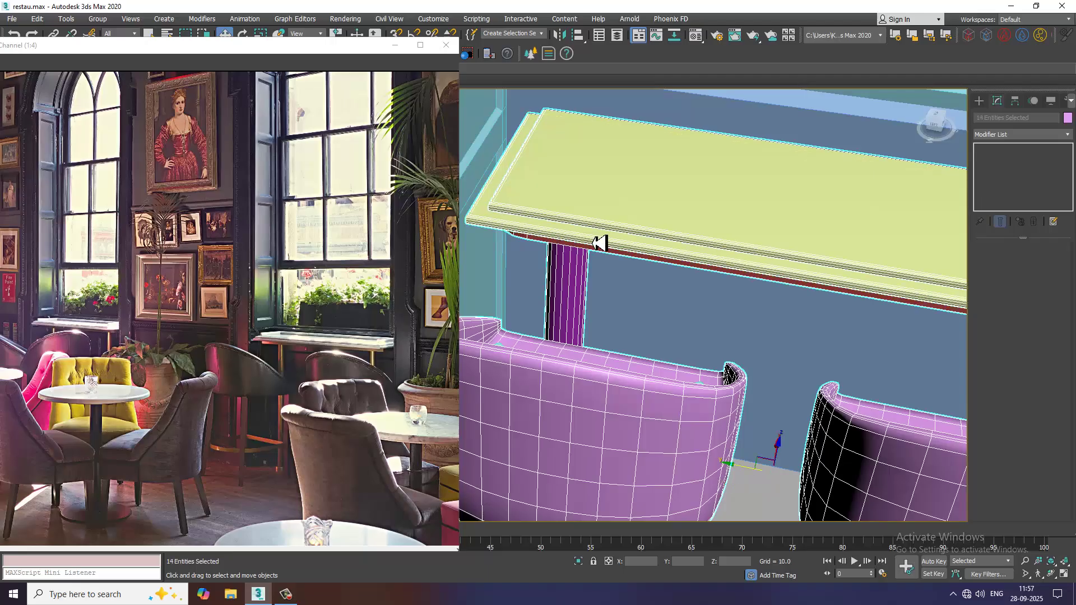
pyautogui.scroll(-2, 824, 283)
pyautogui.keyDown('ctrl'); pyautogui.click(840, 306); pyautogui.keyUp('ctrl')
pyautogui.scroll(-5, 829, 314)
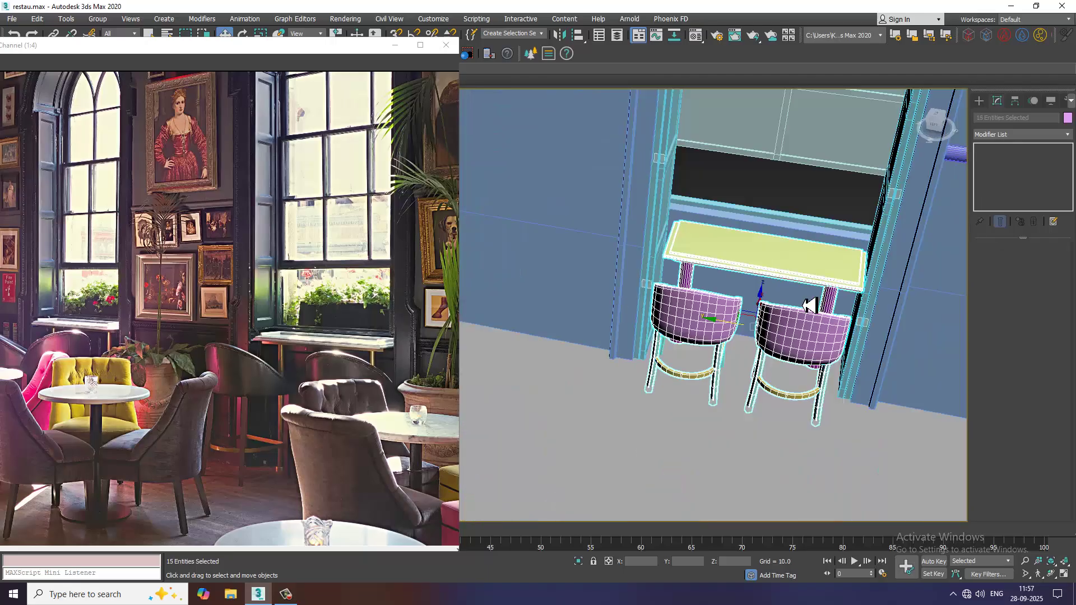
pyautogui.scroll(6, 720, 331)
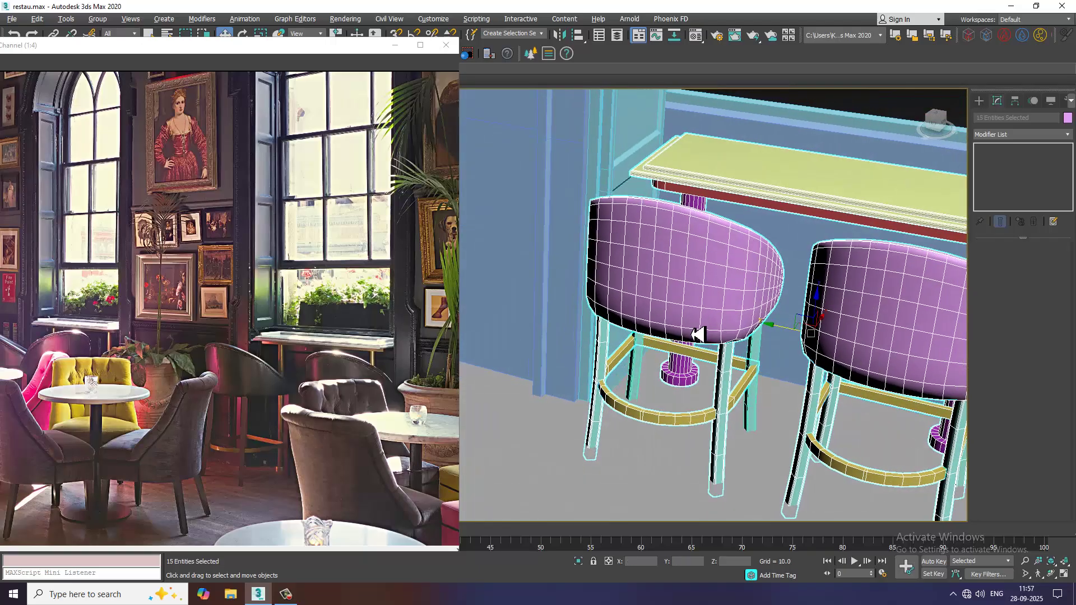
pyautogui.keyDown('ctrl'); pyautogui.click(753, 412); pyautogui.keyUp('ctrl')
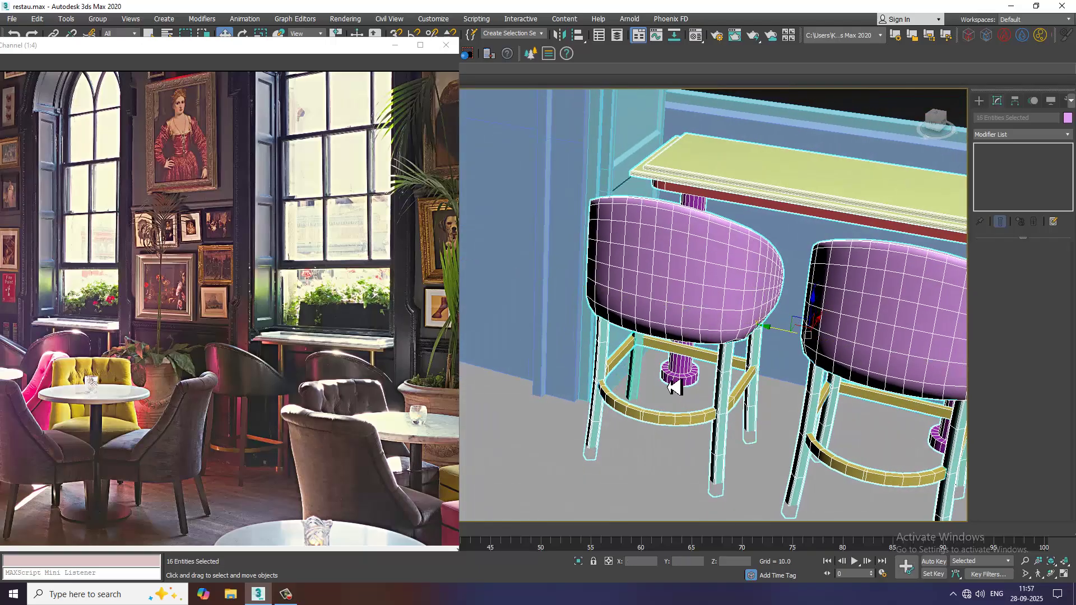
pyautogui.keyDown('ctrl'); pyautogui.click(643, 375); pyautogui.keyUp('ctrl')
# - Clone the selected counter and its two stools along the wall to the neighbouring window
pyautogui.scroll(-5, 688, 343)
pyautogui.scroll(-6, 616, 319)
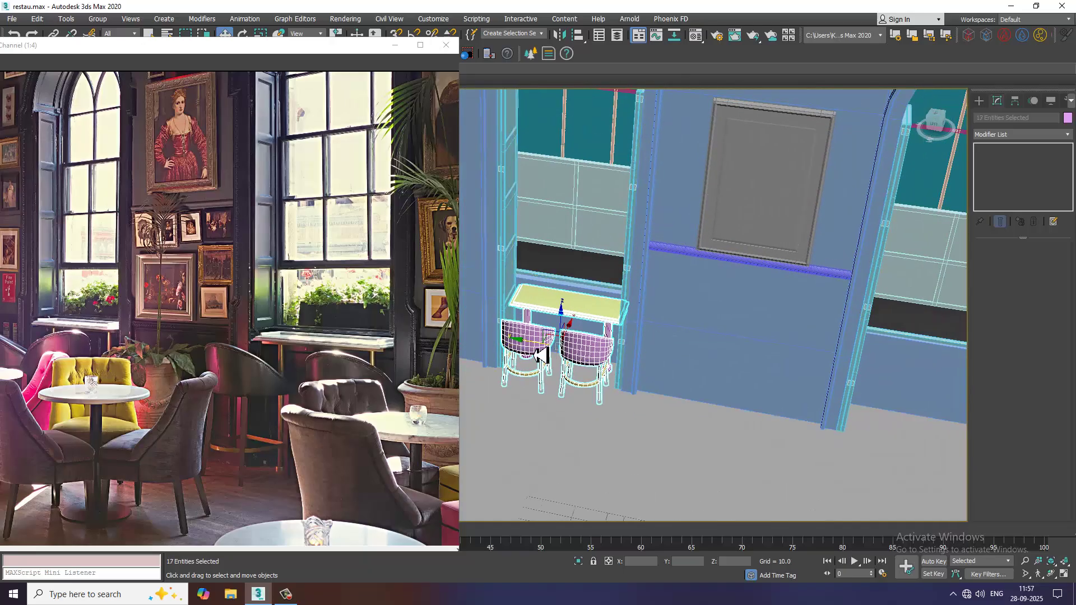
pyautogui.keyDown('shift'); pyautogui.moveTo(529, 351); pyautogui.dragTo(892, 399); pyautogui.keyUp('shift')
pyautogui.click(542, 348)
pyautogui.moveTo(840, 355)
pyautogui.keyDown('alt'); pyautogui.mouseDown(button='middle')
pyautogui.moveTo(809, 364)
pyautogui.moveTo(734, 328)
pyautogui.moveTo(846, 331)
pyautogui.moveTo(799, 317)
pyautogui.moveTo(662, 373)
pyautogui.mouseUp(button='middle'); pyautogui.keyUp('alt')
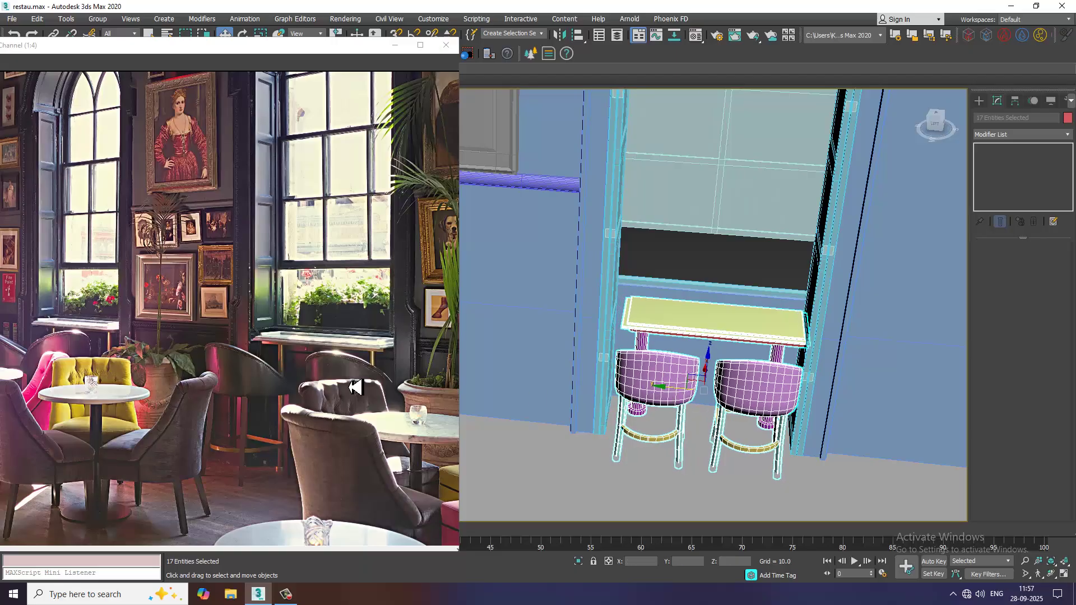
pyautogui.scroll(-1, 271, 372)
pyautogui.keyDown('alt'); pyautogui.moveTo(800, 305); pyautogui.dragTo(747, 330, button='middle'); pyautogui.keyUp('alt')
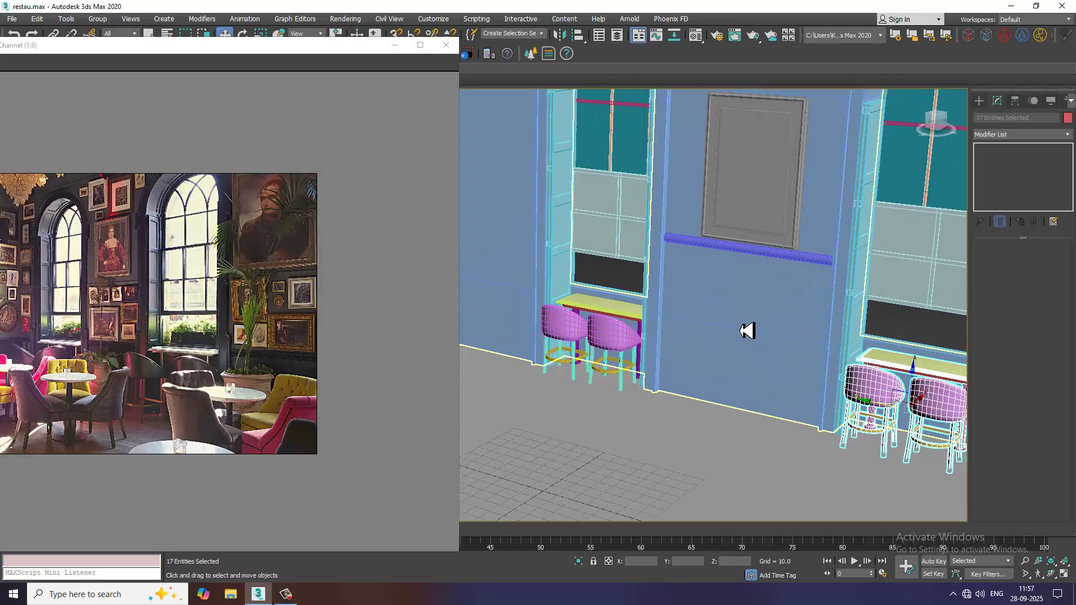
# - Enlarge the reference photo around the silver-framed painting on the wall to study its moulding
pyautogui.scroll(1, 173, 328)
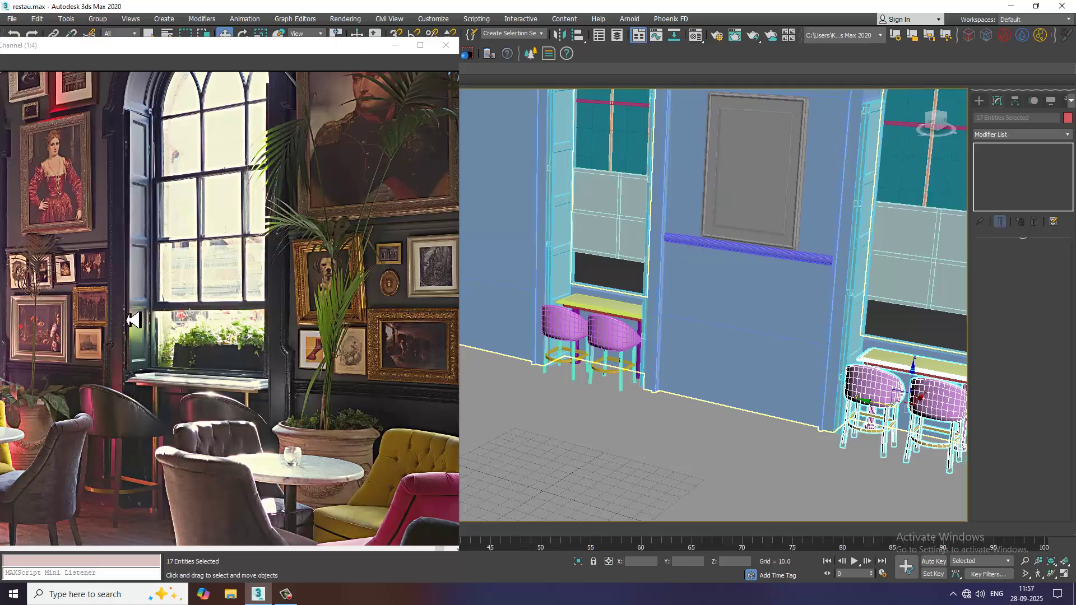
pyautogui.moveTo(200, 358); pyautogui.dragTo(98, 369, button='middle')
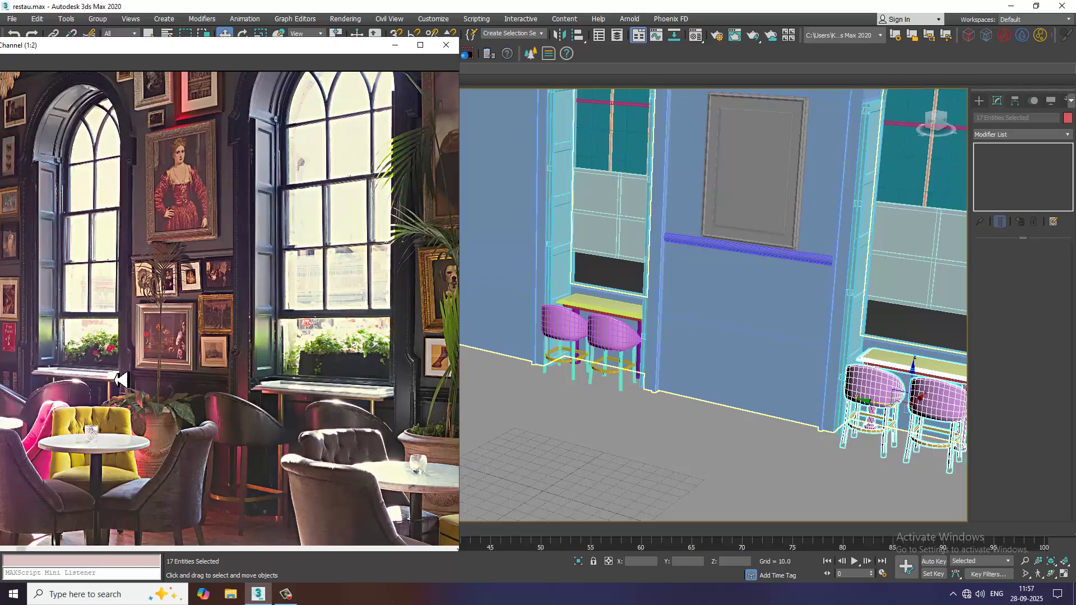
pyautogui.scroll(1, 120, 380)
pyautogui.scroll(1, 233, 365)
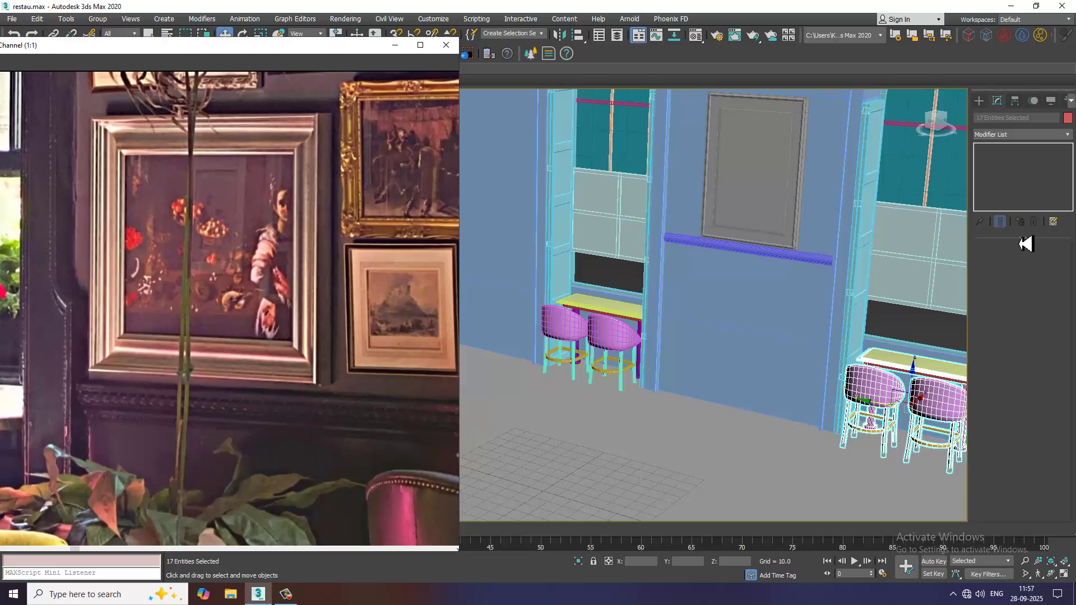
# - Show the empty area beside the counter in the front view and turn off viewport rendering for new lines
pyautogui.click(979, 102)
pyautogui.click(1001, 178)
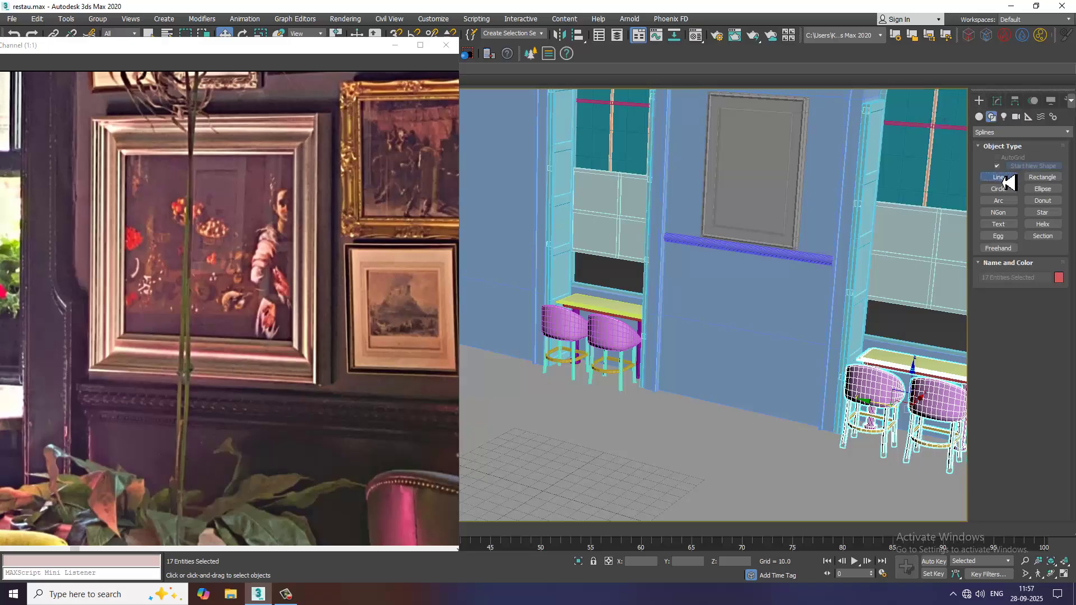
pyautogui.hotkey('alt', 'w')
pyautogui.moveTo(819, 223); pyautogui.dragTo(795, 216, button='middle')
pyautogui.scroll(-3, 793, 217)
pyautogui.hotkey('alt', 'w')
pyautogui.scroll(-2, 791, 218)
pyautogui.press('w')
pyautogui.hotkey('alt', 'w')
pyautogui.moveTo(848, 456); pyautogui.dragTo(748, 317, button='middle')
pyautogui.hotkey('alt', 'w')
pyautogui.scroll(5, 838, 416)
pyautogui.hotkey('alt', 'w')
pyautogui.hotkey('alt', 'w')
pyautogui.scroll(4, 738, 314)
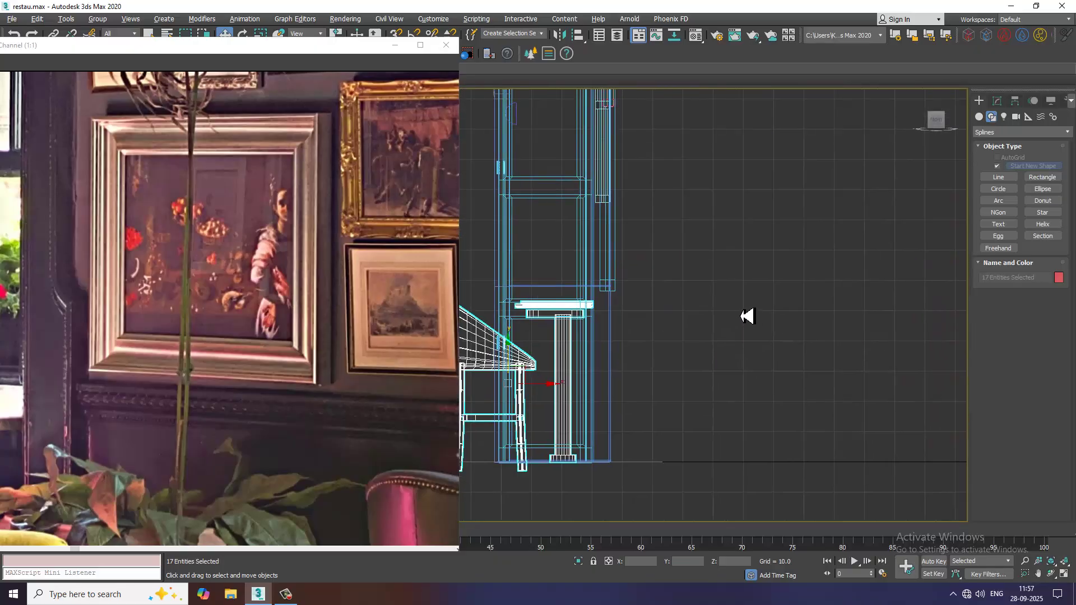
pyautogui.click(1009, 182)
pyautogui.scroll(2, 649, 305)
pyautogui.click(669, 276)
pyautogui.rightClick(674, 242)
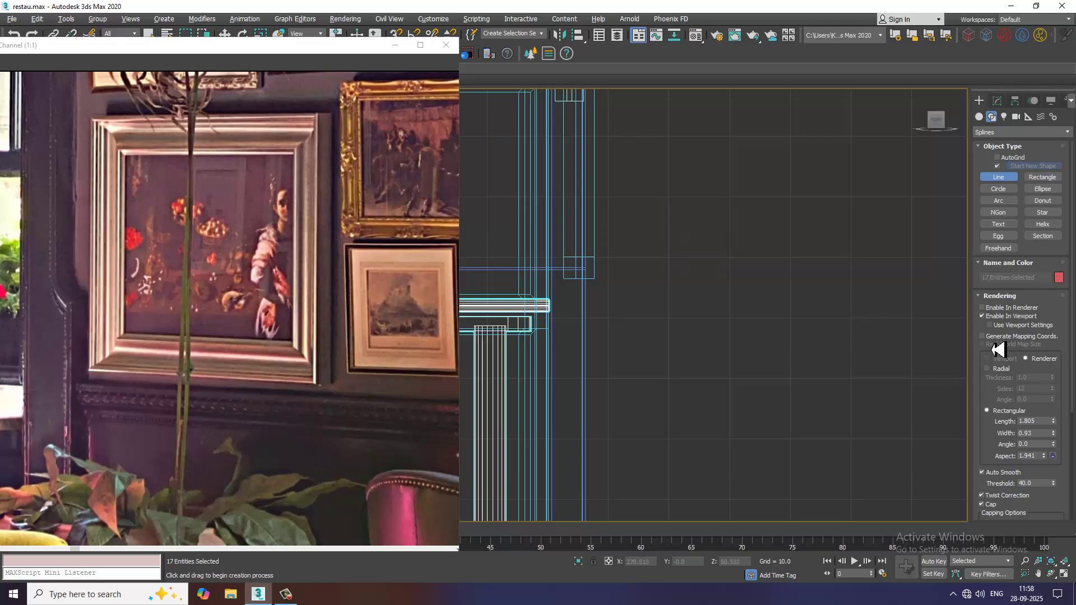
# - Draw a closed picture-frame profile with straight edges and three descending steps in the empty area beside the wall
pyautogui.click(734, 335)
pyautogui.click(733, 278)
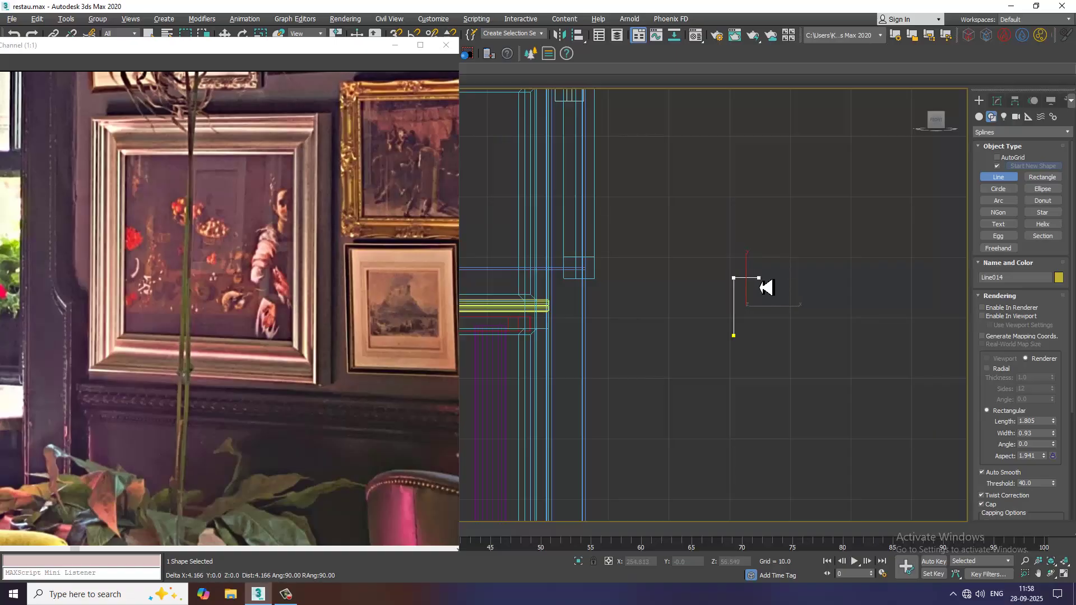
pyautogui.click(760, 289)
pyautogui.click(762, 305)
pyautogui.click(776, 303)
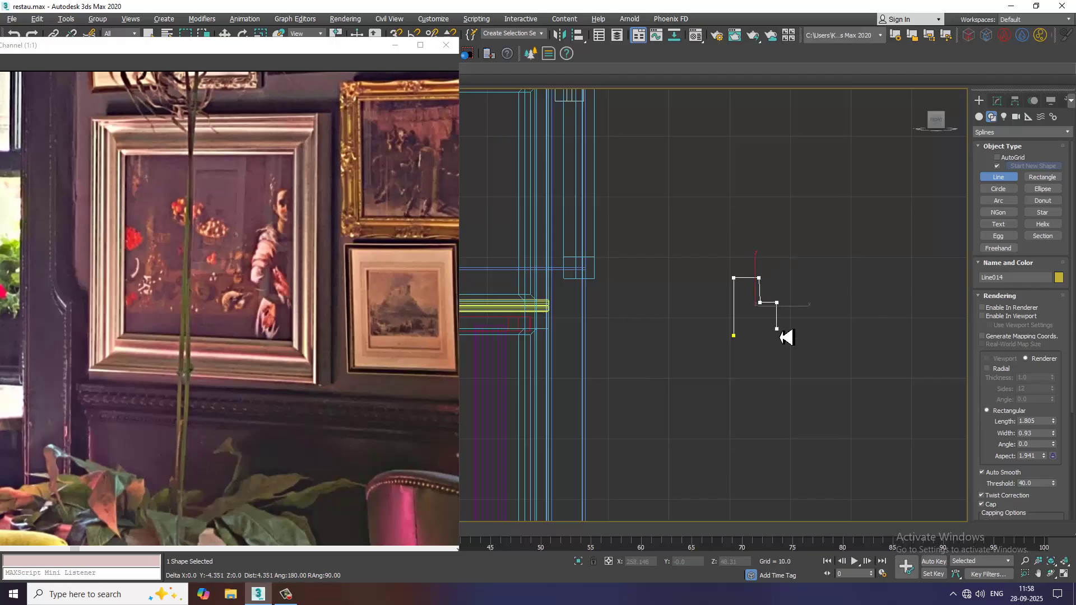
pyautogui.click(804, 340)
pyautogui.click(806, 374)
pyautogui.click(735, 372)
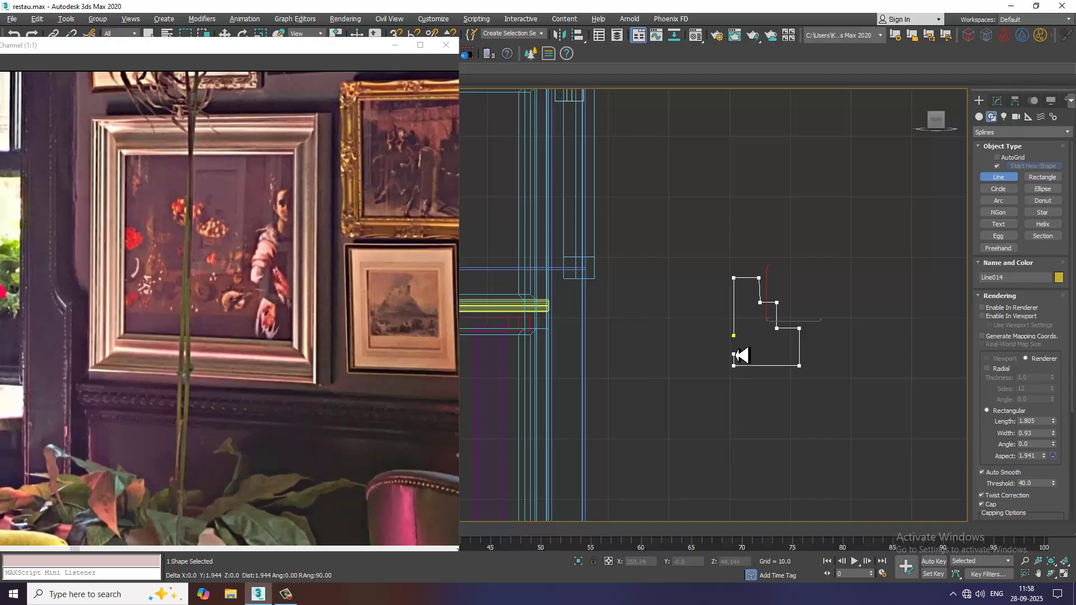
pyautogui.click(733, 336)
pyautogui.click(534, 334)
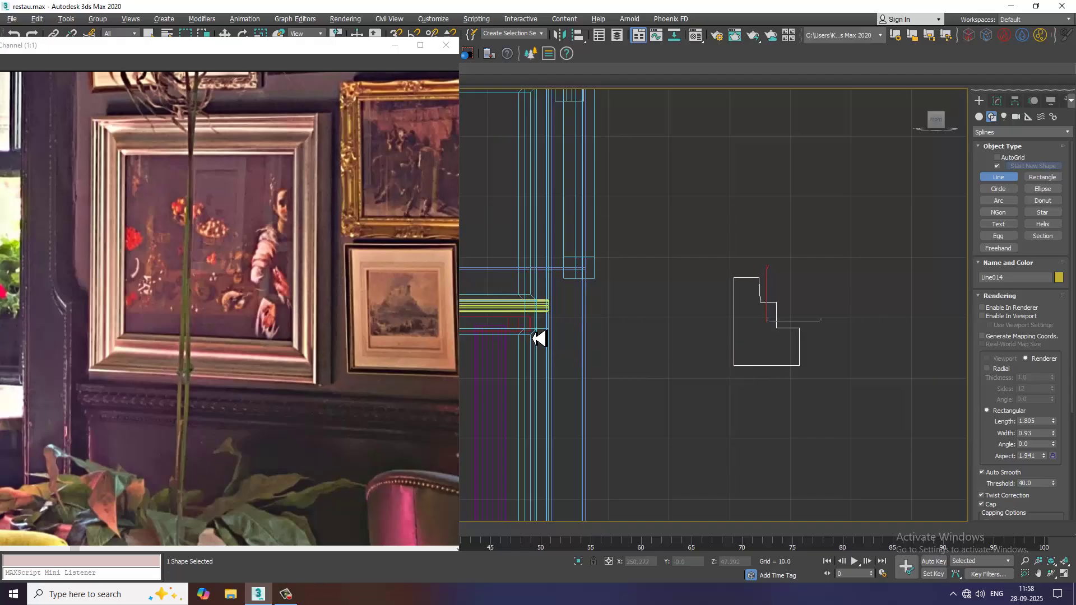
# - Fillet the stepped corner vertices of the frame profile into smooth curves
pyautogui.press('w')
pyautogui.moveTo(797, 351); pyautogui.dragTo(771, 352, button='middle')
pyautogui.press('1')
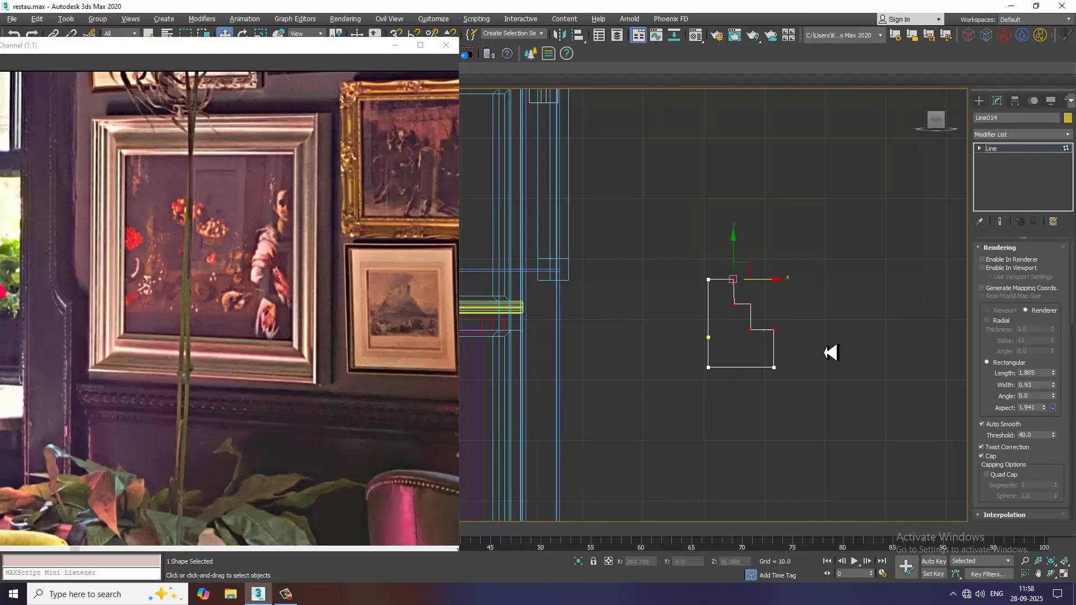
pyautogui.scroll(-10, 1007, 409)
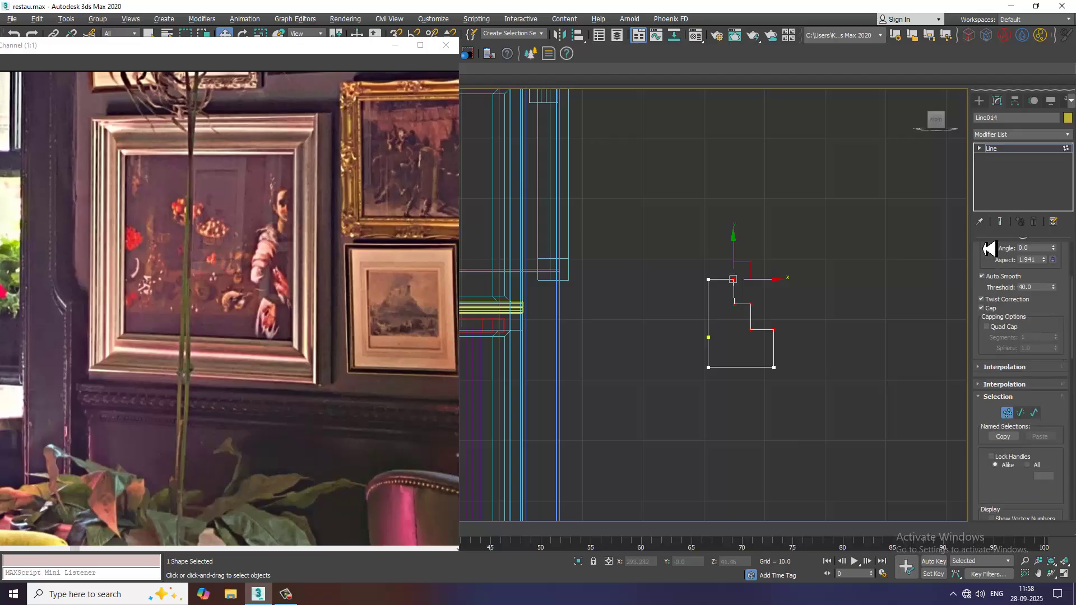
pyautogui.scroll(-5, 1042, 305)
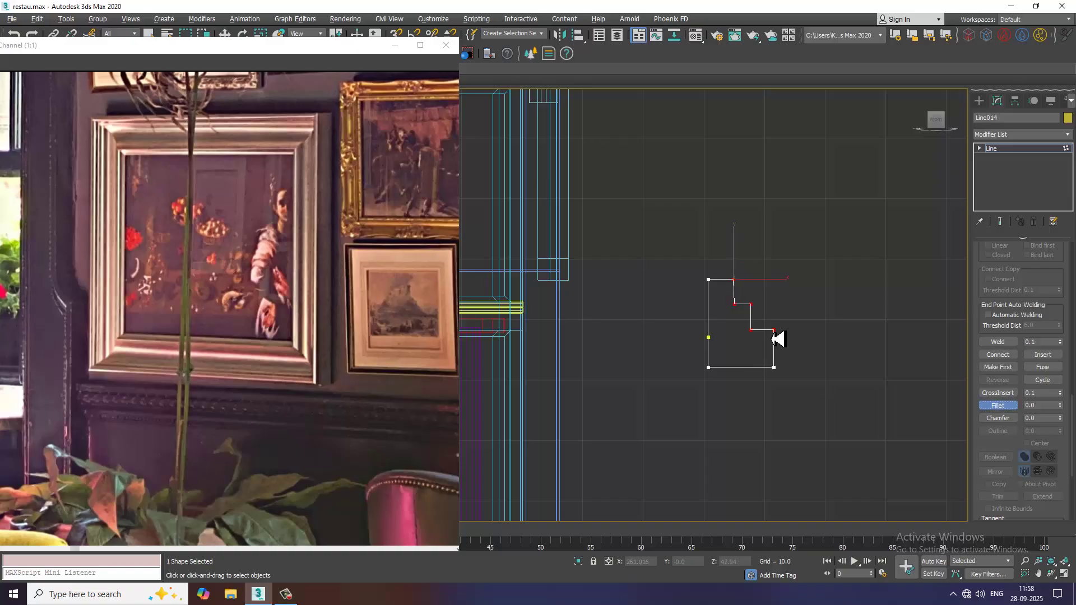
pyautogui.moveTo(774, 331); pyautogui.dragTo(774, 326)
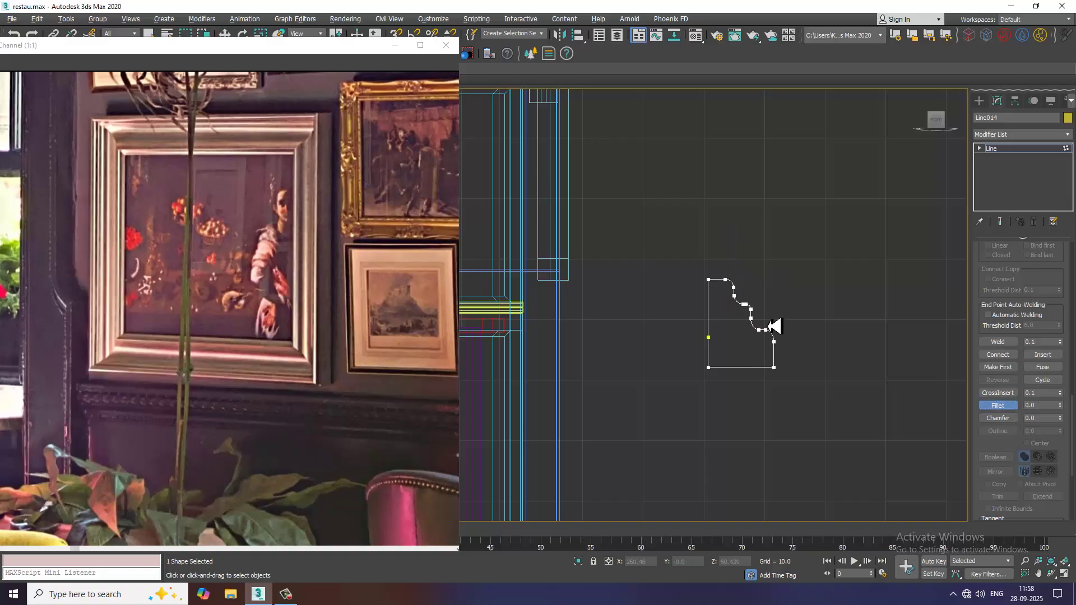
pyautogui.click(1043, 150)
# - Draw a rectangle with a length of about 35 and a width of about 58 beside the frame profile
pyautogui.click(978, 101)
pyautogui.click(1042, 177)
pyautogui.scroll(-6, 784, 306)
pyautogui.moveTo(800, 306); pyautogui.dragTo(770, 315, button='middle')
pyautogui.moveTo(733, 294); pyautogui.dragTo(823, 345)
pyautogui.scroll(3, 782, 337)
pyautogui.rightClick(783, 339)
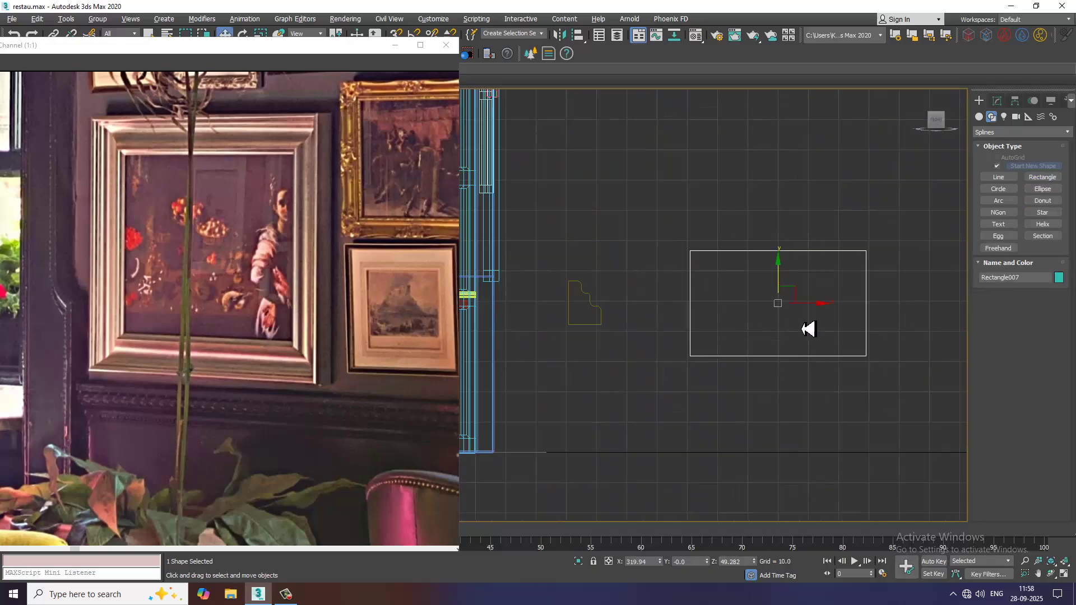
# - Scale the frame profile uniformly down to about half its size
pyautogui.click(597, 326)
pyautogui.press('r')
pyautogui.moveTo(591, 307); pyautogui.dragTo(619, 370)
pyautogui.scroll(3, 634, 319)
pyautogui.press('w')
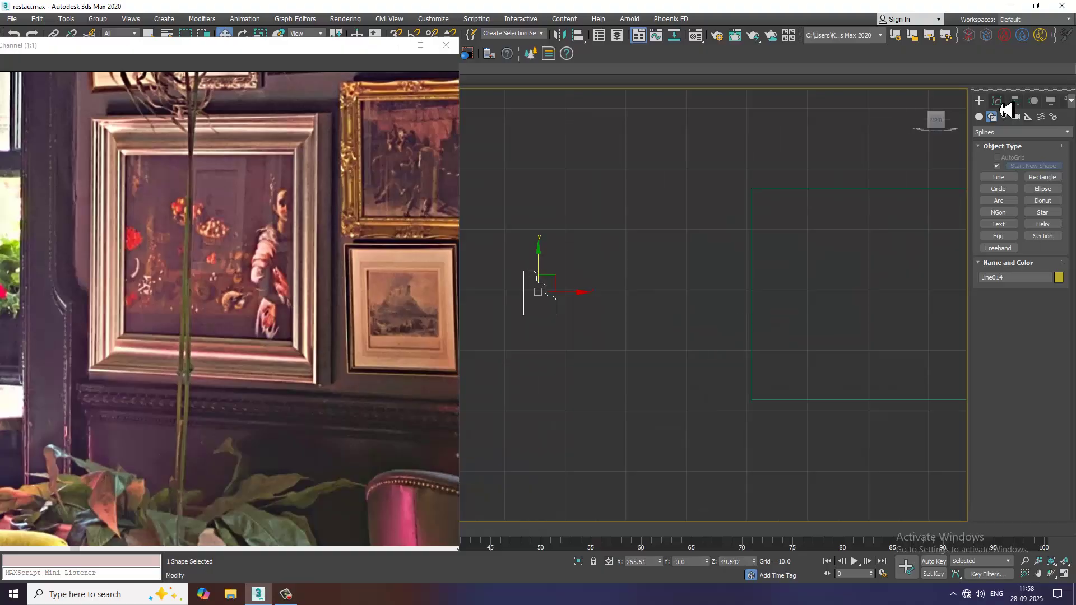
# - Apply a Bevel Profile modifier in Classic mode to the rectangle and pick the stepped line as its profile
pyautogui.click(799, 189)
pyautogui.click(1001, 102)
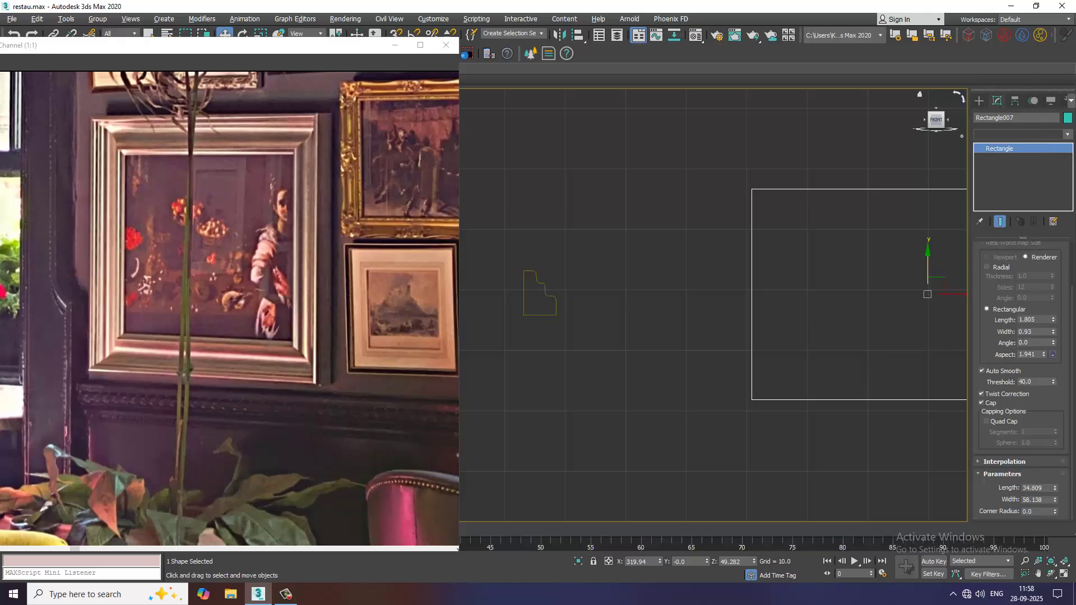
pyautogui.click(1017, 135)
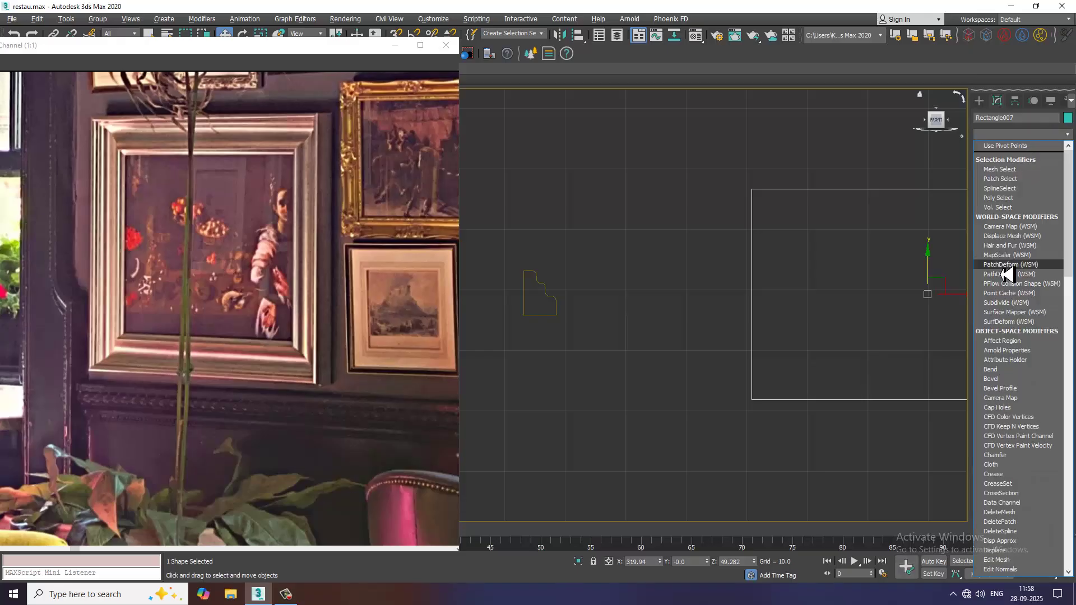
pyautogui.press('b')
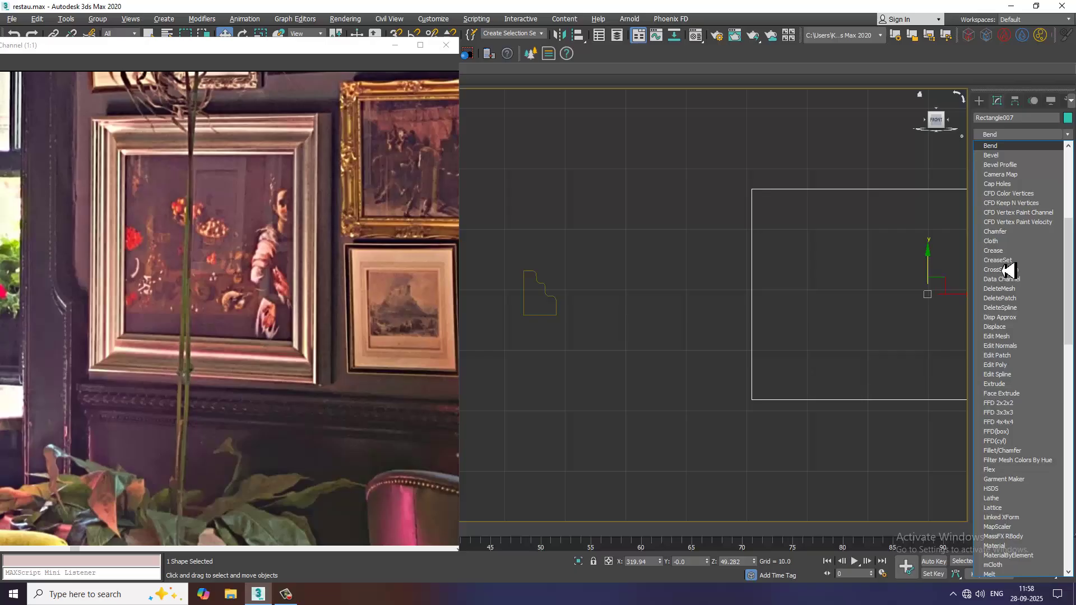
pyautogui.click(1004, 166)
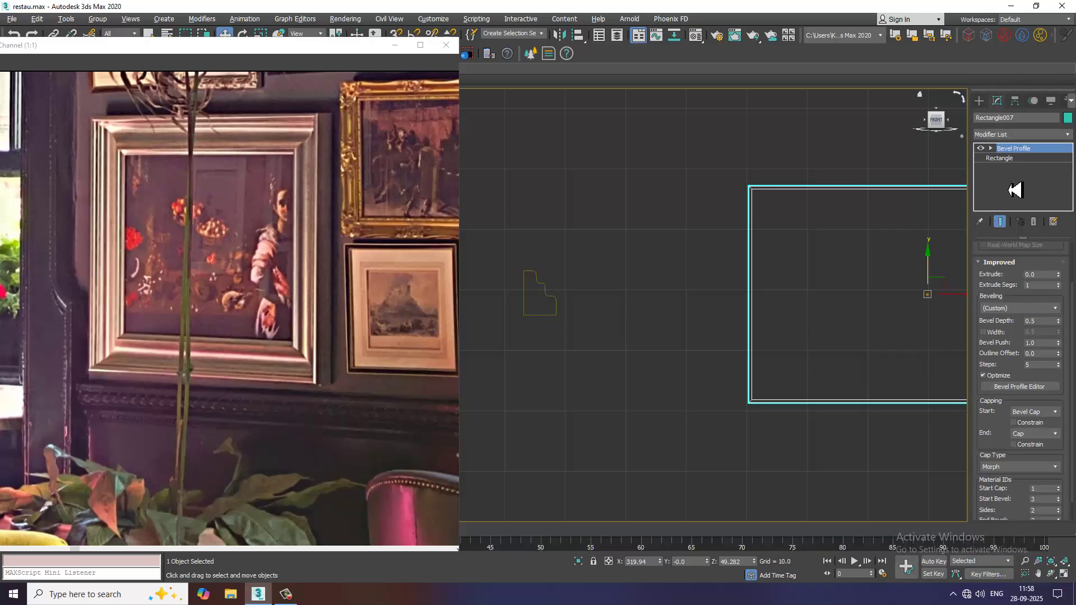
pyautogui.scroll(2, 1049, 278)
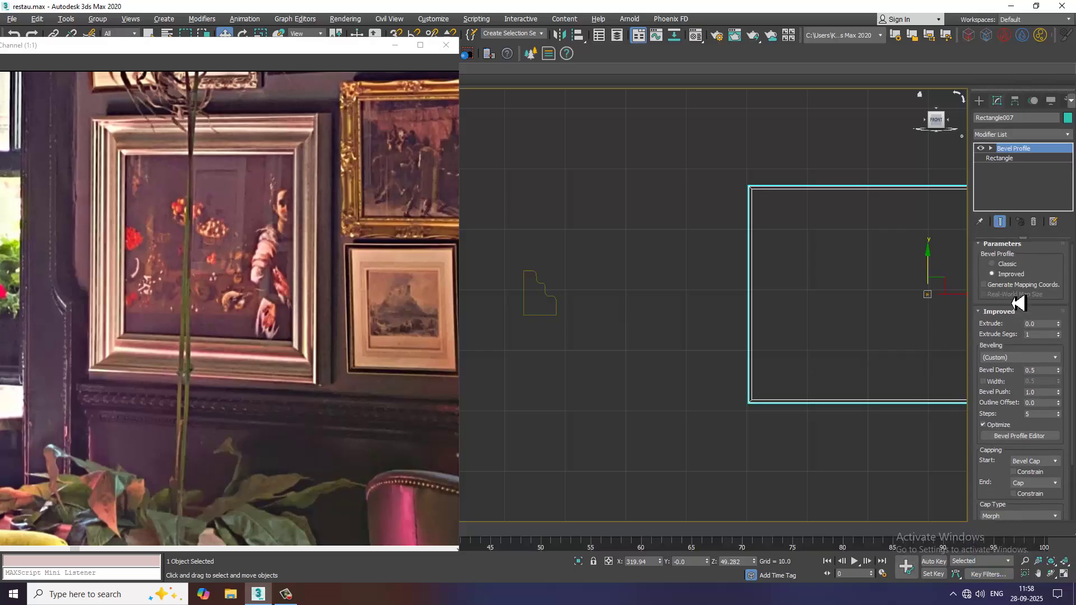
pyautogui.click(1007, 264)
pyautogui.click(1019, 346)
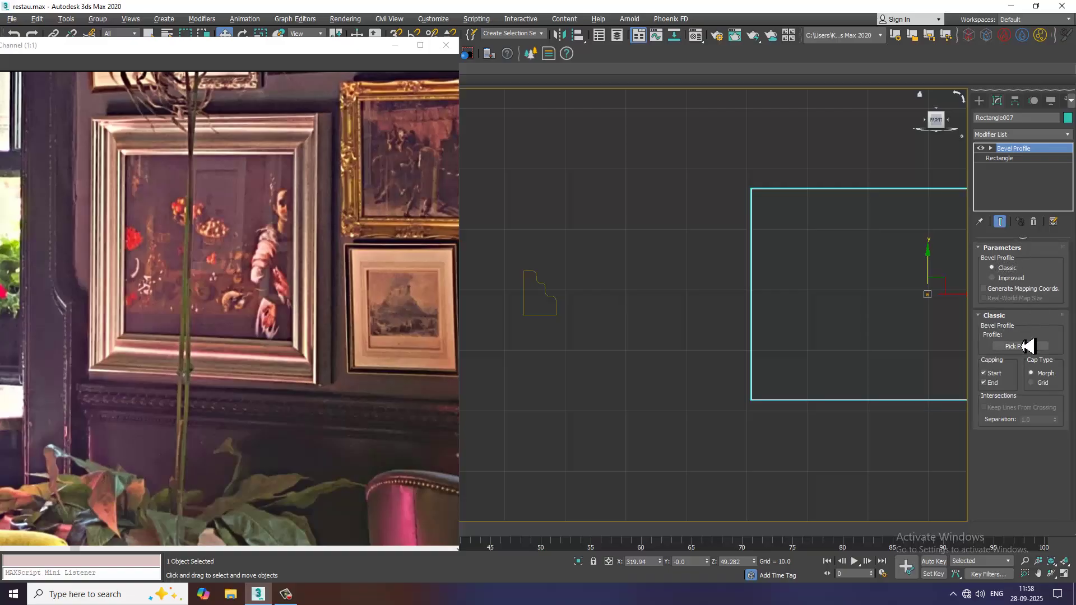
pyautogui.click(553, 318)
# - Isolate the bevelled frame in the perspective view and examine its moulding and modifier levels
pyautogui.hotkey('alt', 'w')
pyautogui.hotkey('alt', 'w')
pyautogui.keyDown('alt'); pyautogui.moveTo(772, 344); pyautogui.dragTo(858, 308, button='middle'); pyautogui.keyUp('alt')
pyautogui.hotkey('alt', 'q')
pyautogui.click(1019, 160)
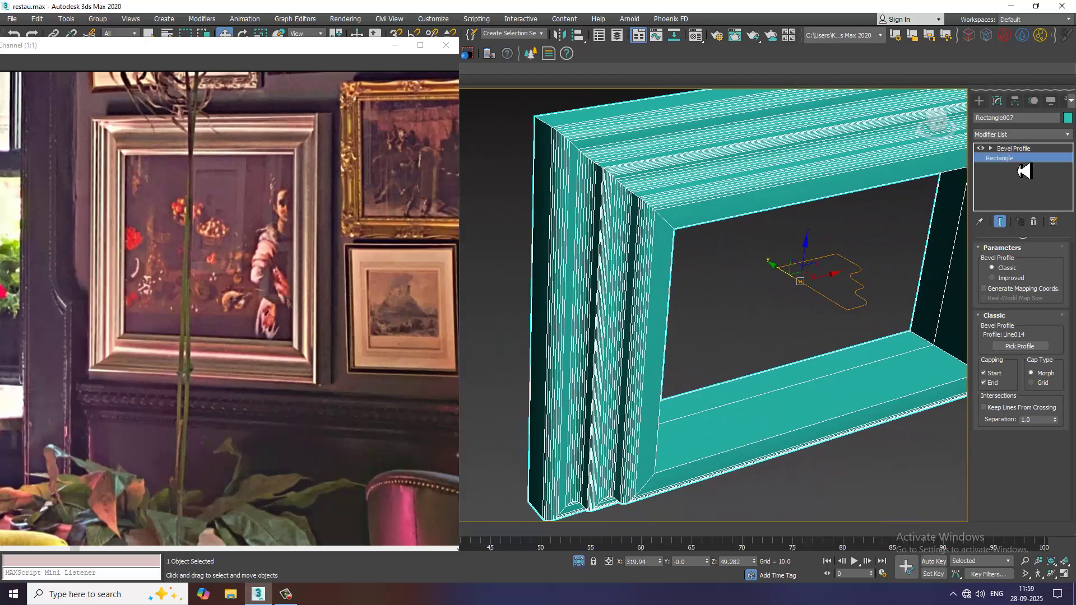
pyautogui.click(1034, 148)
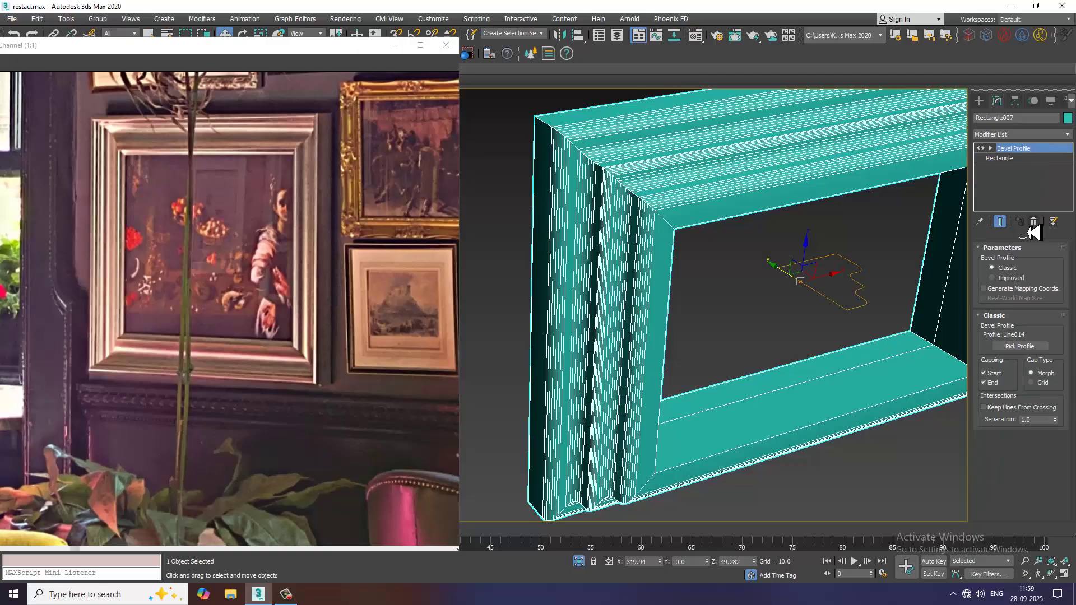
# - Undo the rectangle's Bevel Profile and redo the modifier
pyautogui.hotkey('ctrl', 'z')
pyautogui.scroll(-4, 673, 300)
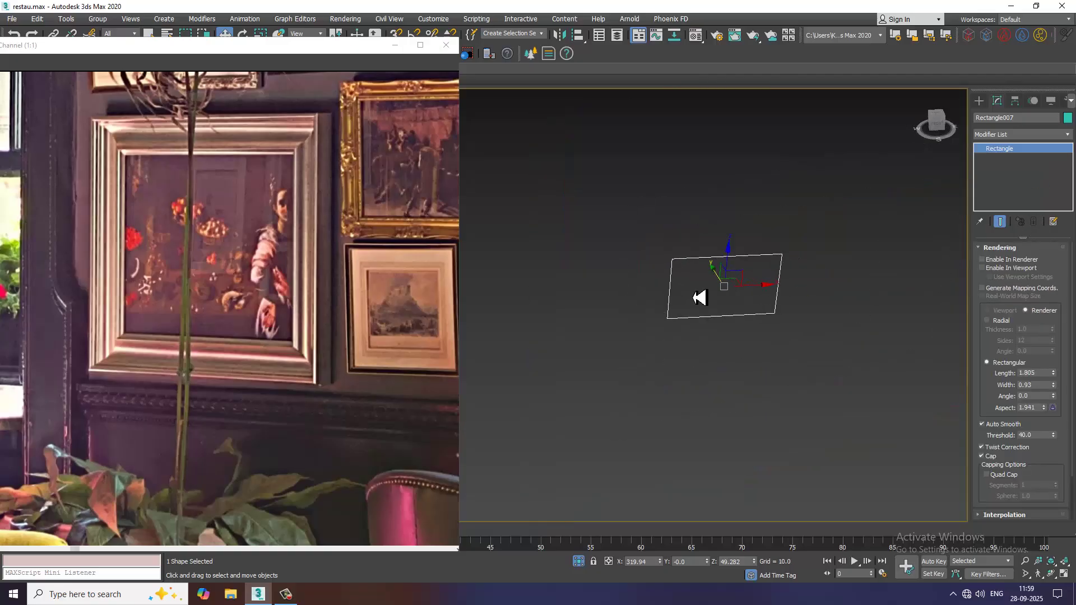
pyautogui.scroll(3, 795, 283)
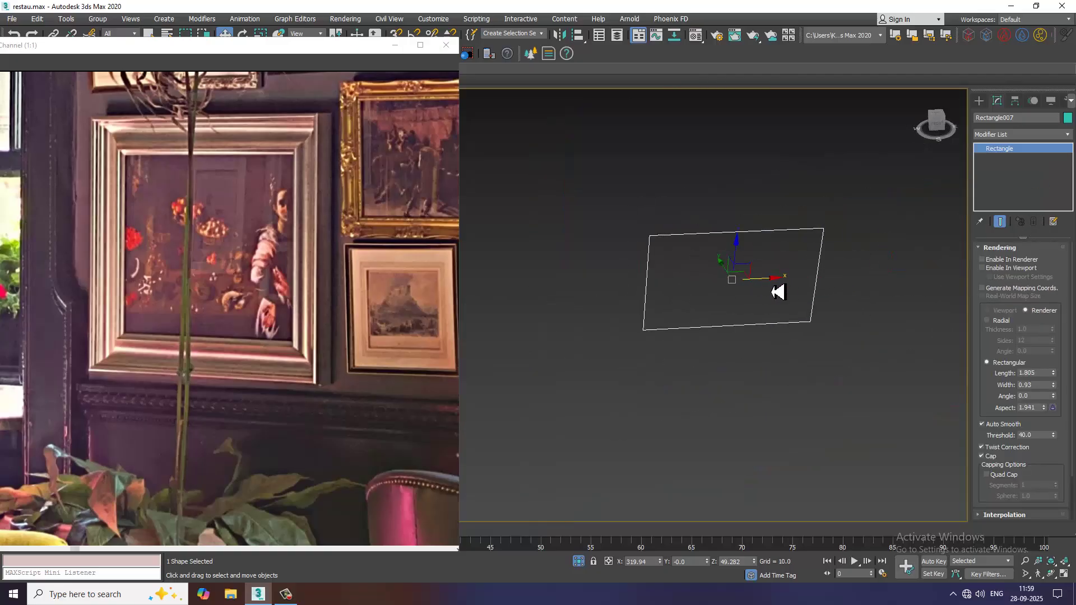
pyautogui.hotkey('ctrl', 'y')
pyautogui.hotkey('ctrl', 'y')
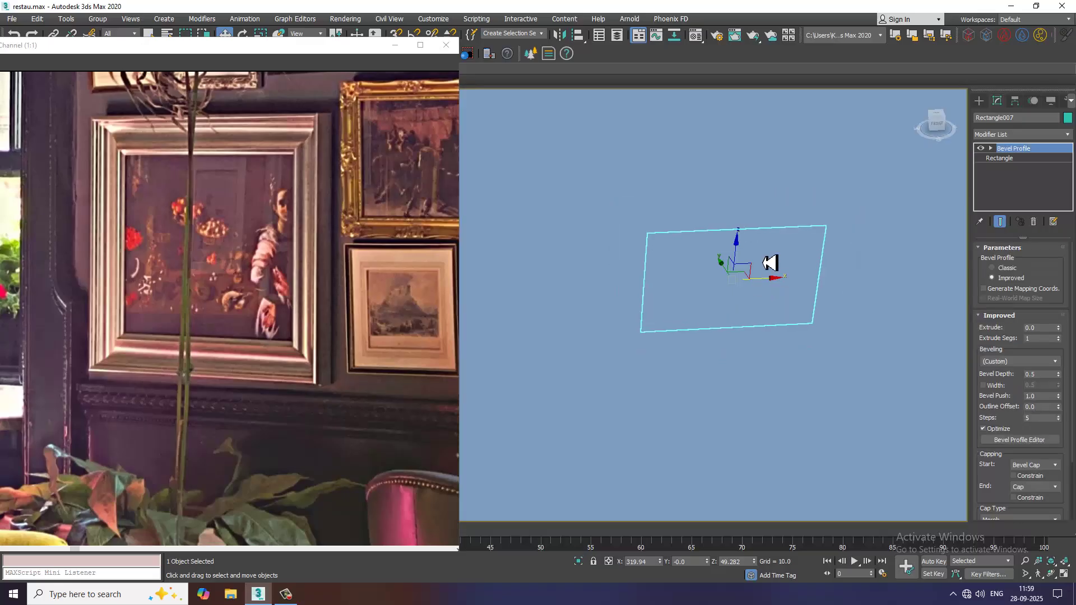
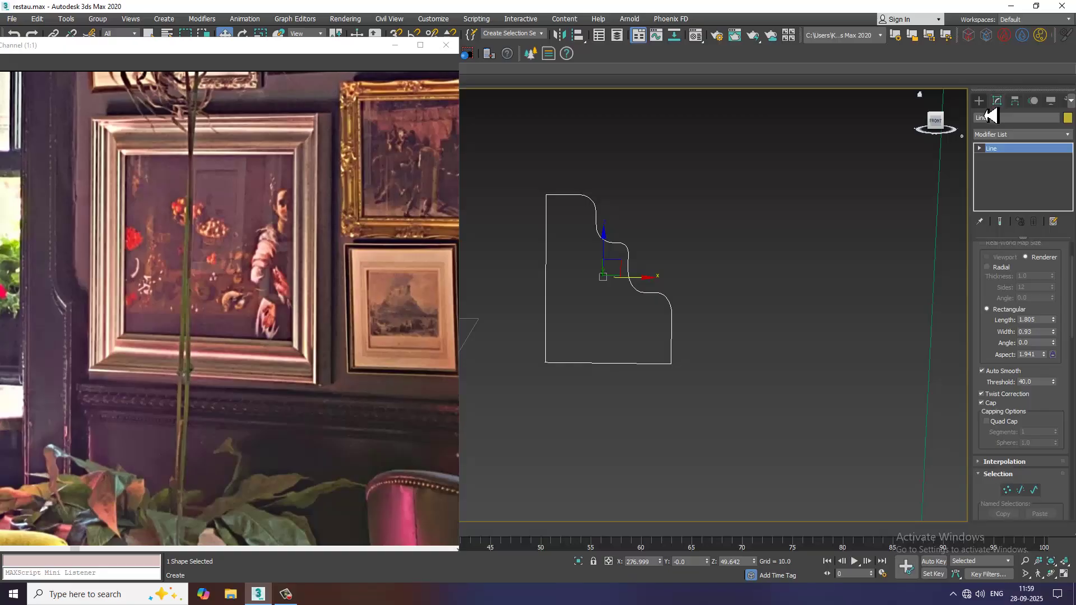
# - Delete the old moulding profile and draw a new closed stepped line beside the rectangle in the front view
pyautogui.press('Delete')
pyautogui.click(1013, 178)
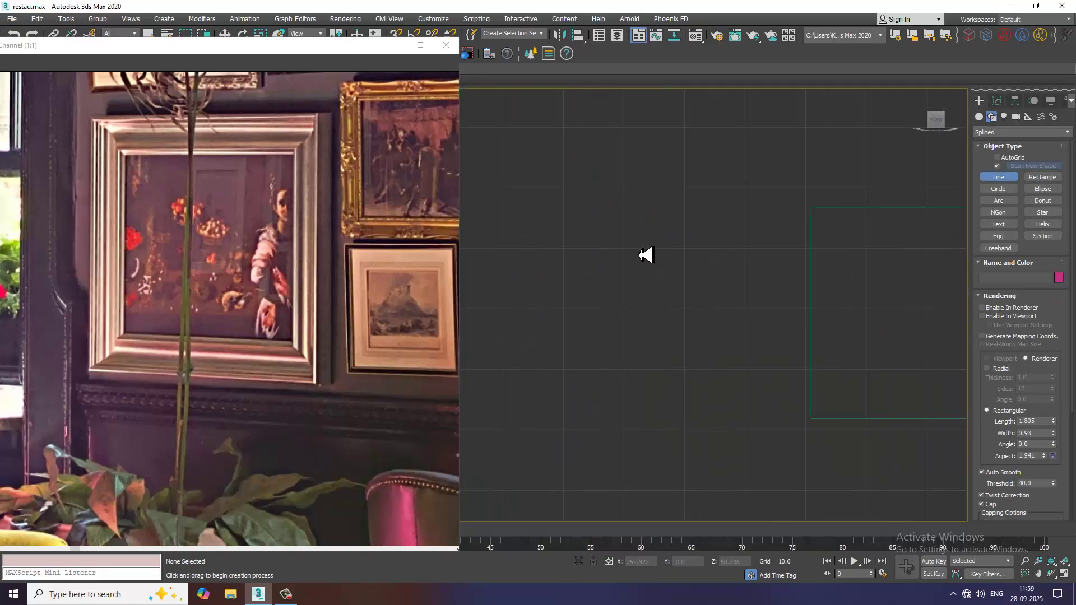
pyautogui.click(639, 247)
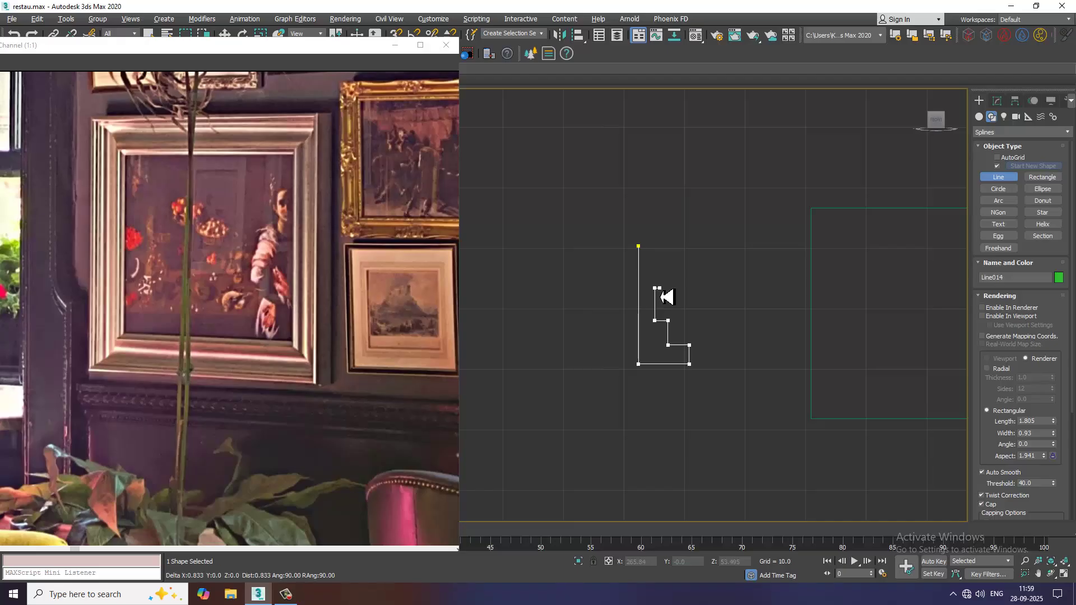
pyautogui.click(641, 250)
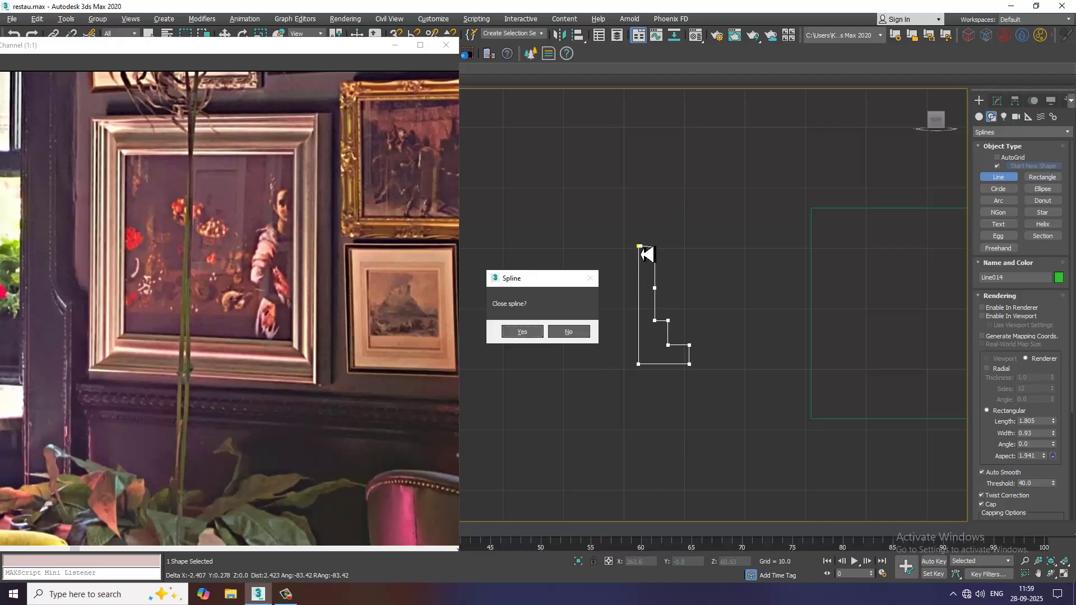
pyautogui.click(537, 334)
# - Delete the extra vertex on the profile's tall inner edge, then level and lower its top edge to shorten the upper step
pyautogui.press('w')
pyautogui.scroll(3, 661, 293)
pyautogui.moveTo(661, 293); pyautogui.dragTo(685, 320, button='middle')
pyautogui.press('1')
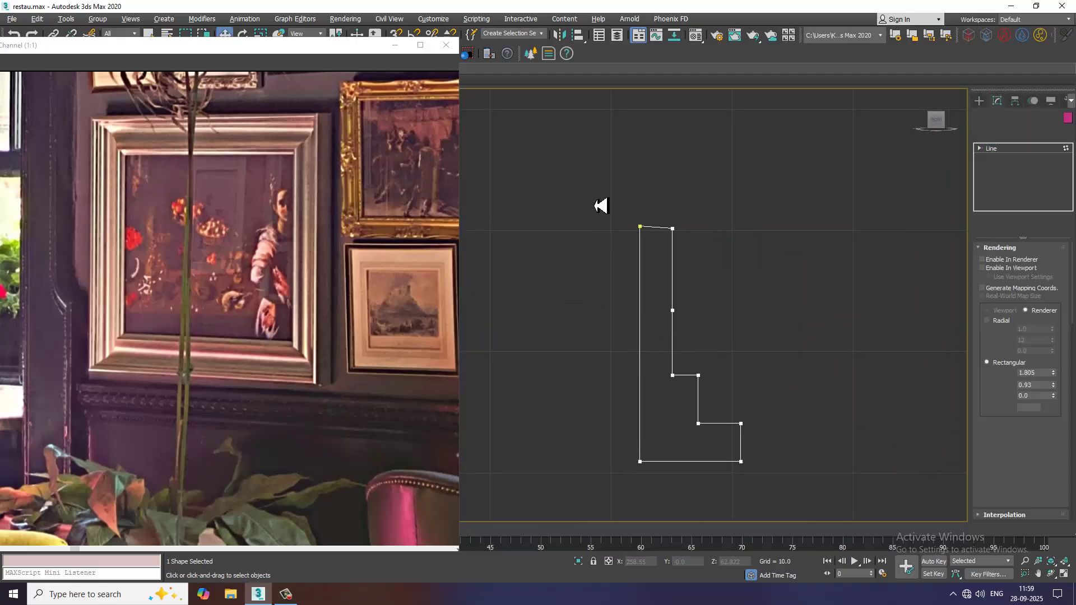
pyautogui.moveTo(593, 196); pyautogui.dragTo(726, 270)
pyautogui.click(672, 310)
pyautogui.press('Delete')
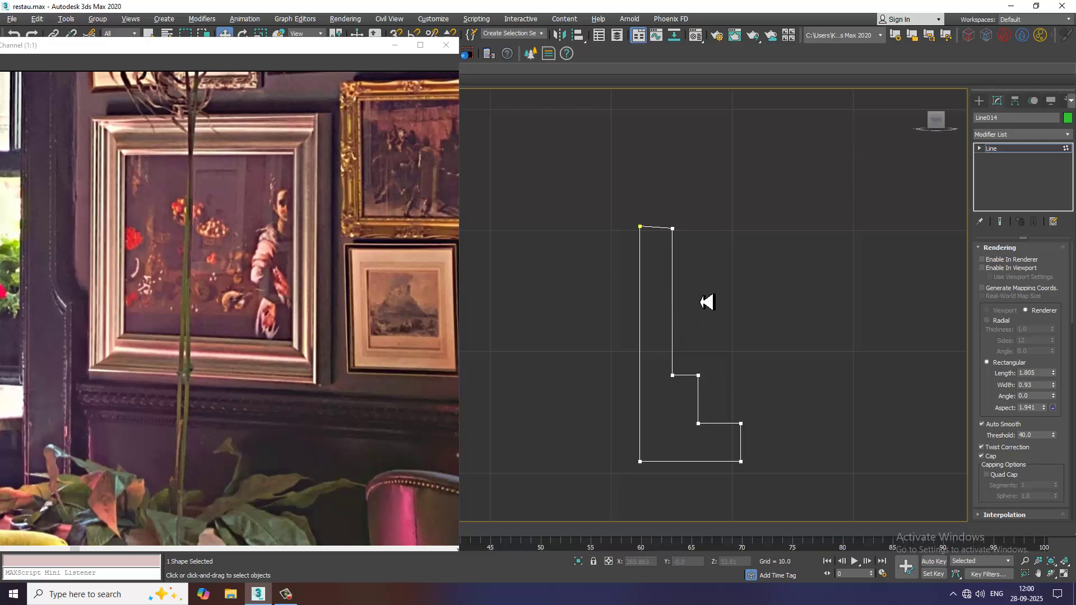
pyautogui.moveTo(649, 204); pyautogui.dragTo(690, 350)
pyautogui.scroll(2, 690, 353)
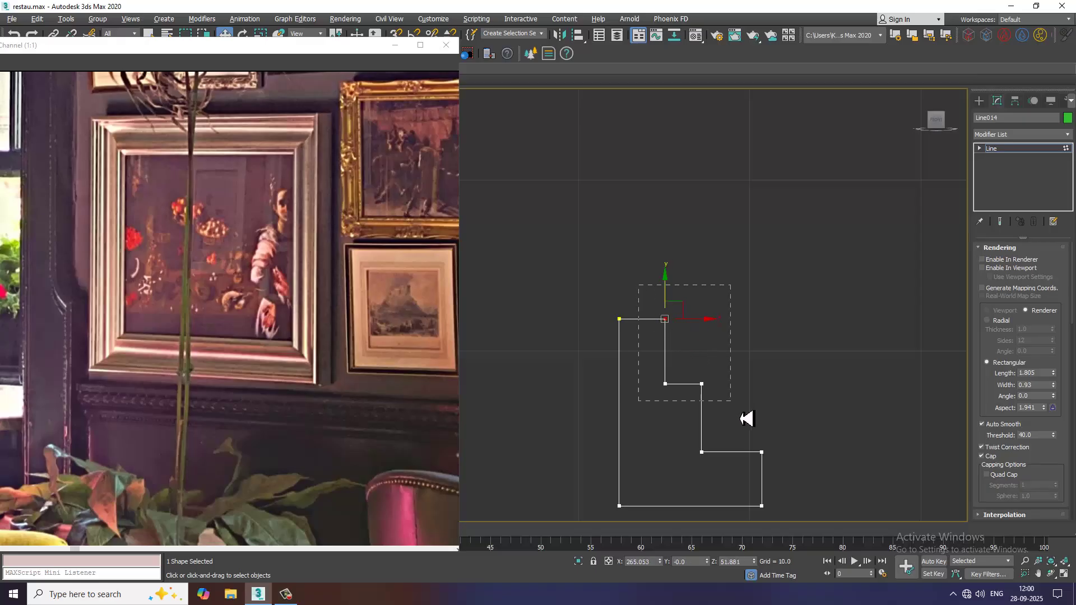
# - Fillet the stepped corners of the profile into smooth curves, leaving its back and base corners sharp
pyautogui.moveTo(746, 418); pyautogui.dragTo(808, 484)
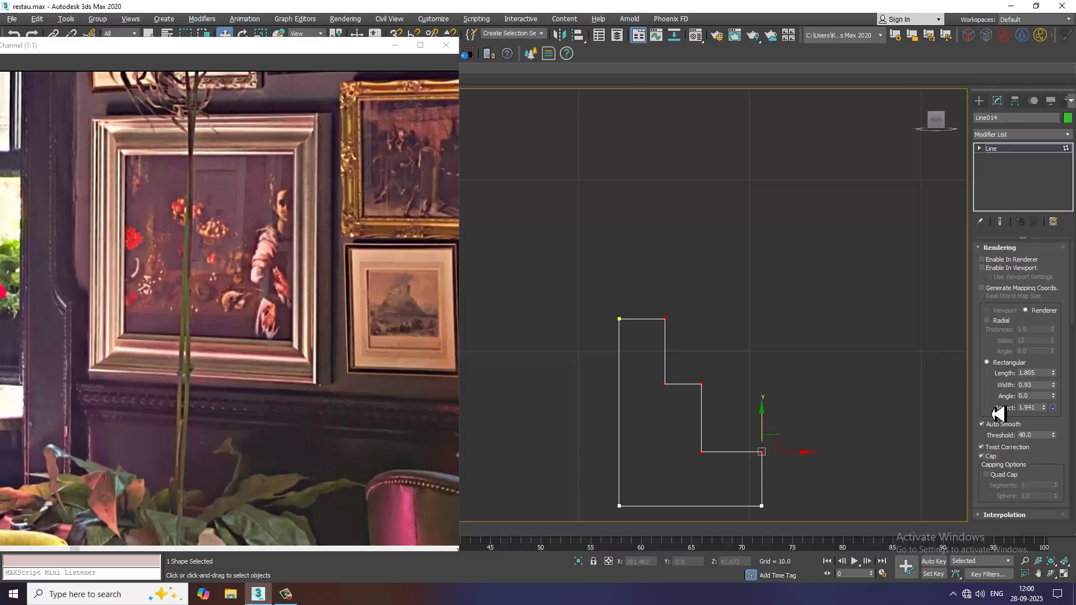
pyautogui.scroll(-8, 998, 414)
pyautogui.scroll(-4, 1068, 413)
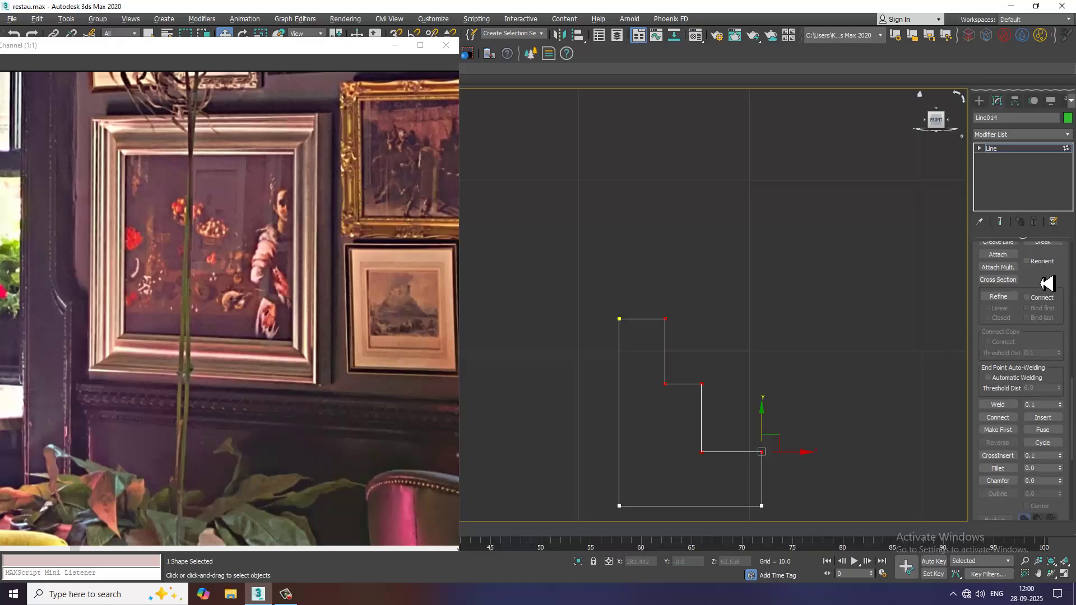
pyautogui.click(1008, 472)
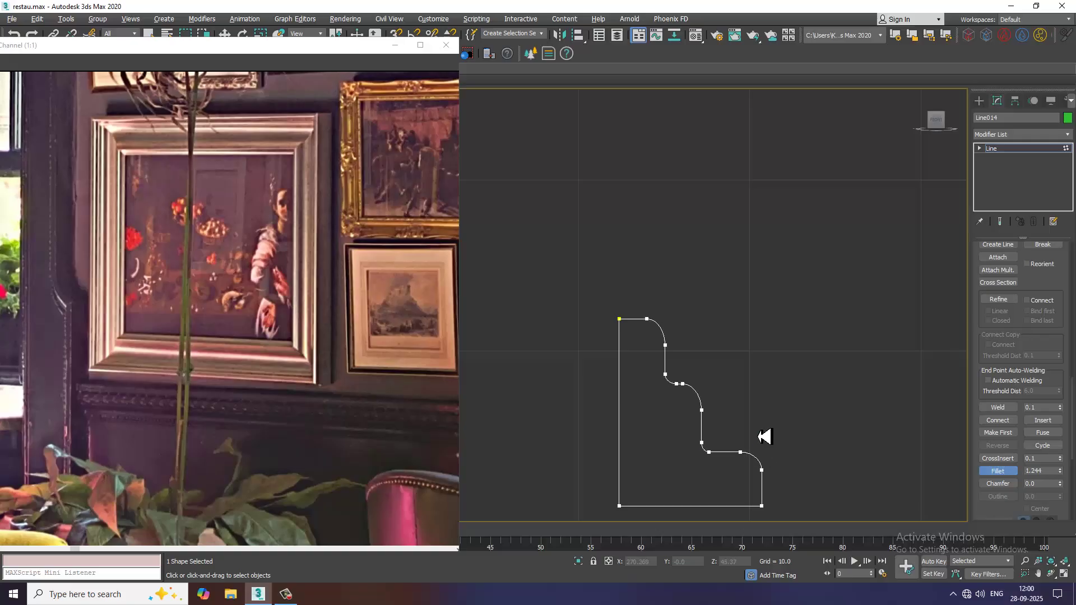
pyautogui.click(1017, 150)
# - Apply a Bevel Profile modifier in Classic mode to the rectangle in perspective and pick the new filleted line as its profile
pyautogui.hotkey('alt', 'w')
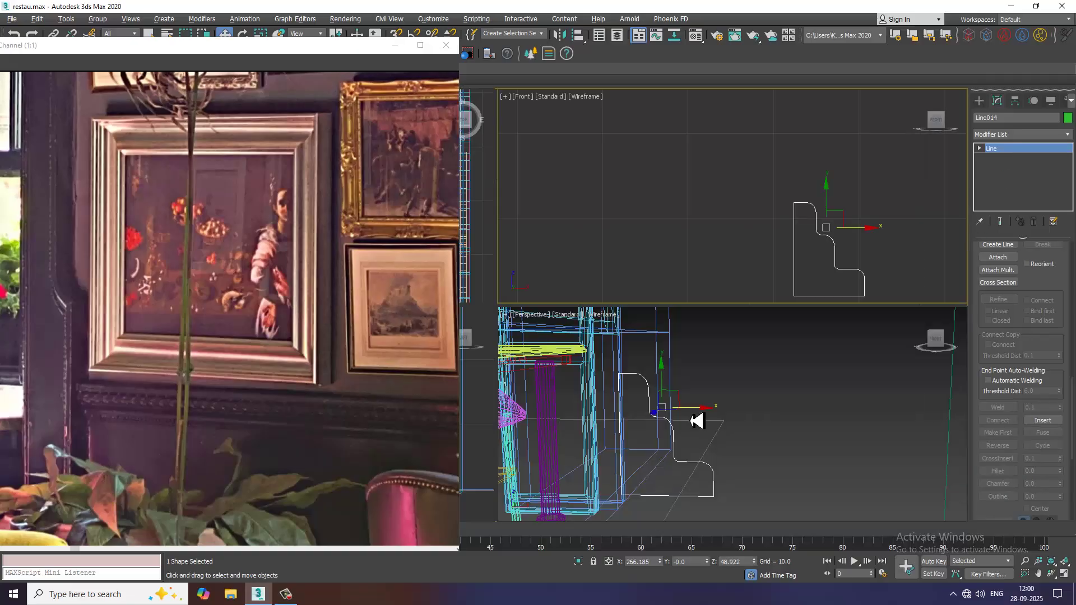
pyautogui.moveTo(842, 403); pyautogui.dragTo(820, 402, button='middle')
pyautogui.hotkey('alt', 'w')
pyautogui.scroll(-6, 820, 404)
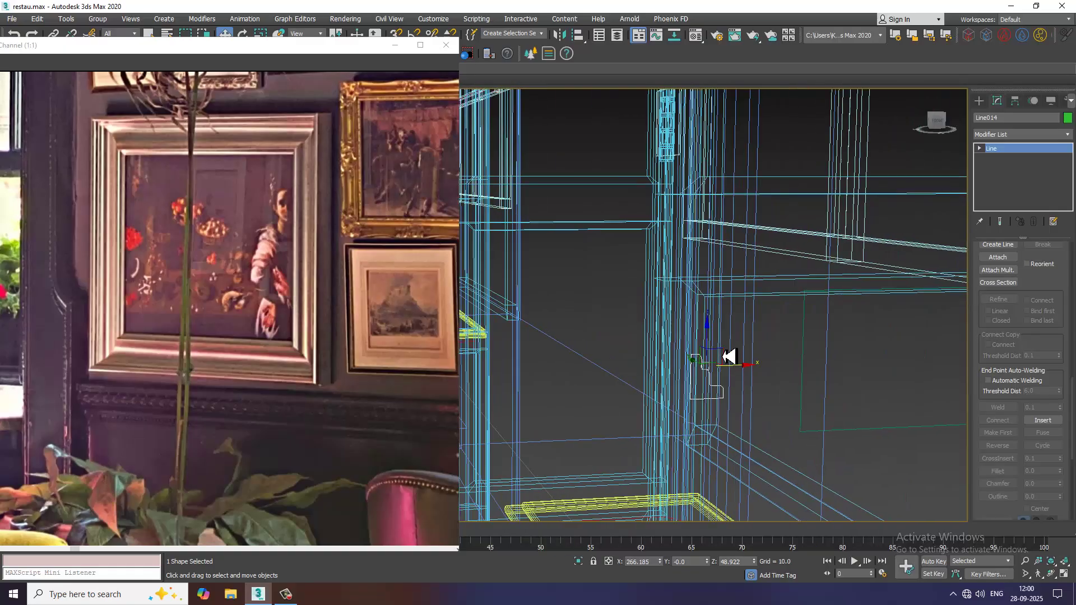
pyautogui.scroll(-3, 880, 366)
pyautogui.keyDown('alt'); pyautogui.moveTo(868, 361); pyautogui.dragTo(823, 332, button='middle'); pyautogui.keyUp('alt')
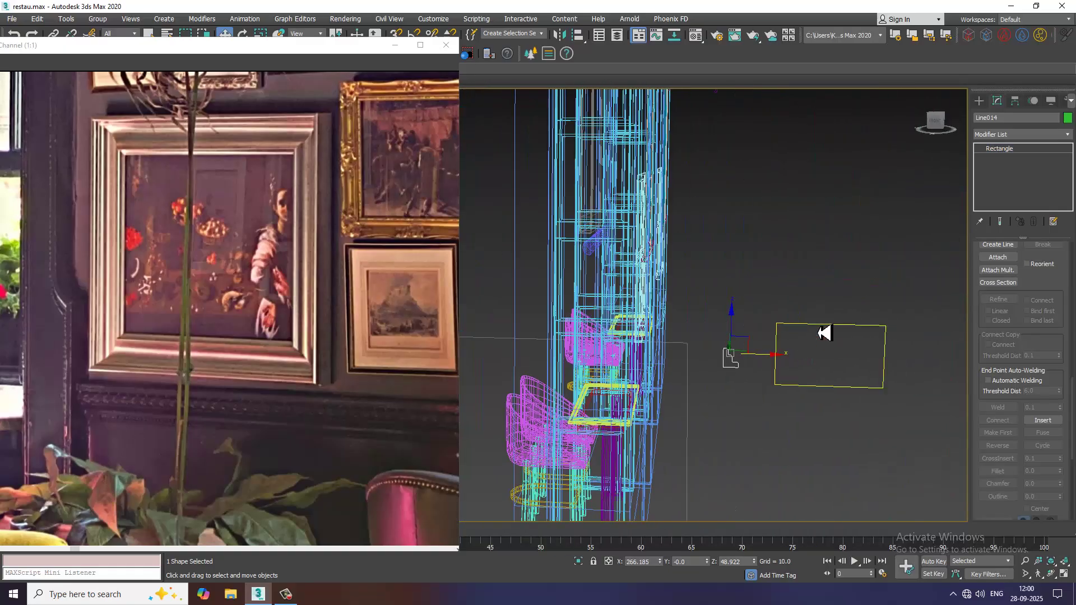
pyautogui.click(824, 333)
pyautogui.click(1020, 135)
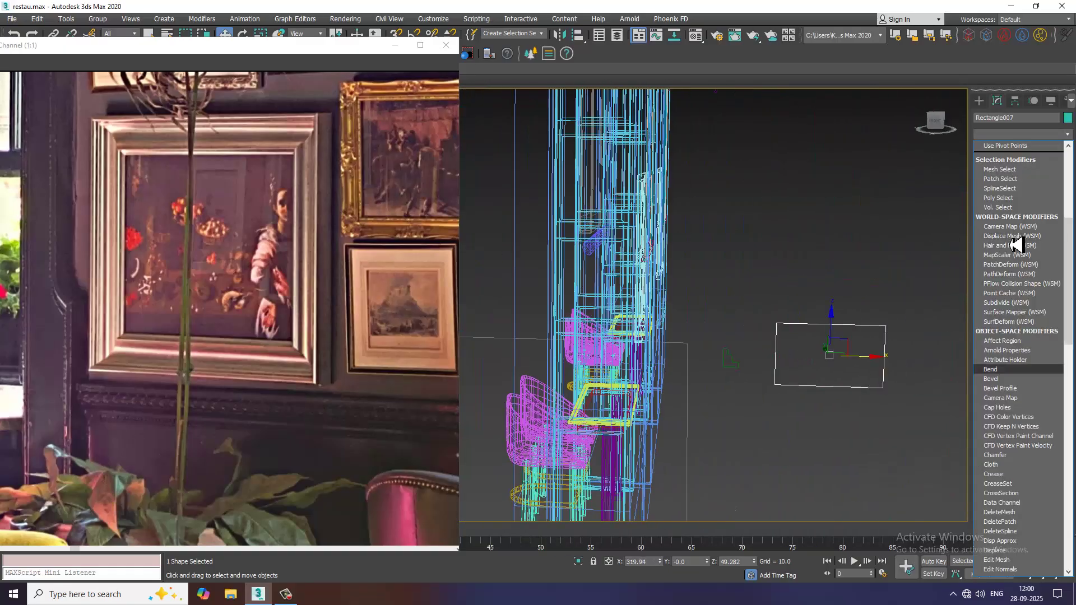
pyautogui.write('b')
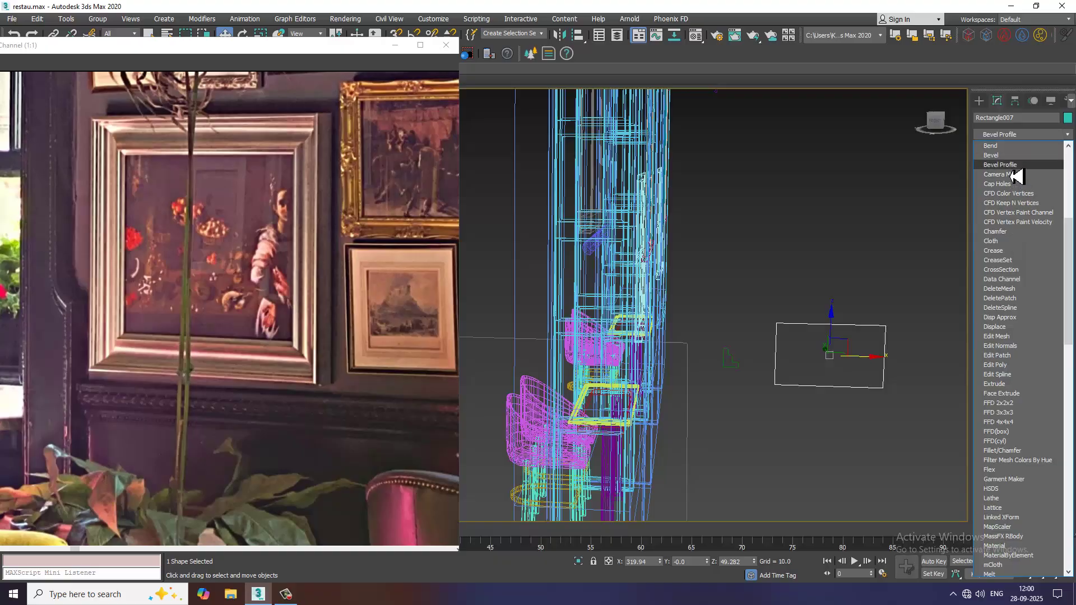
pyautogui.click(1013, 166)
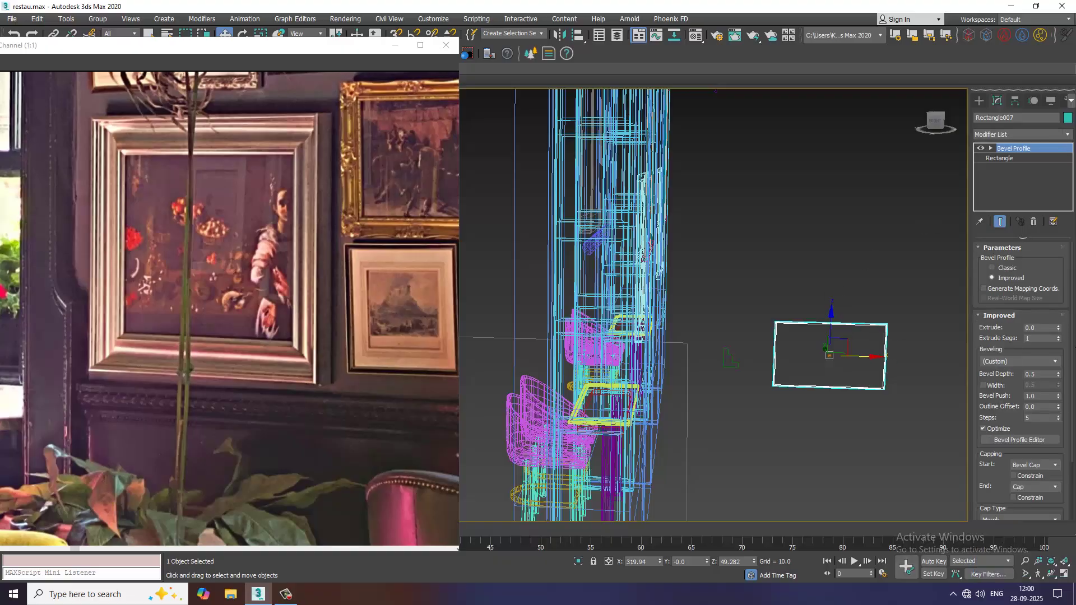
pyautogui.click(1007, 268)
pyautogui.click(1025, 346)
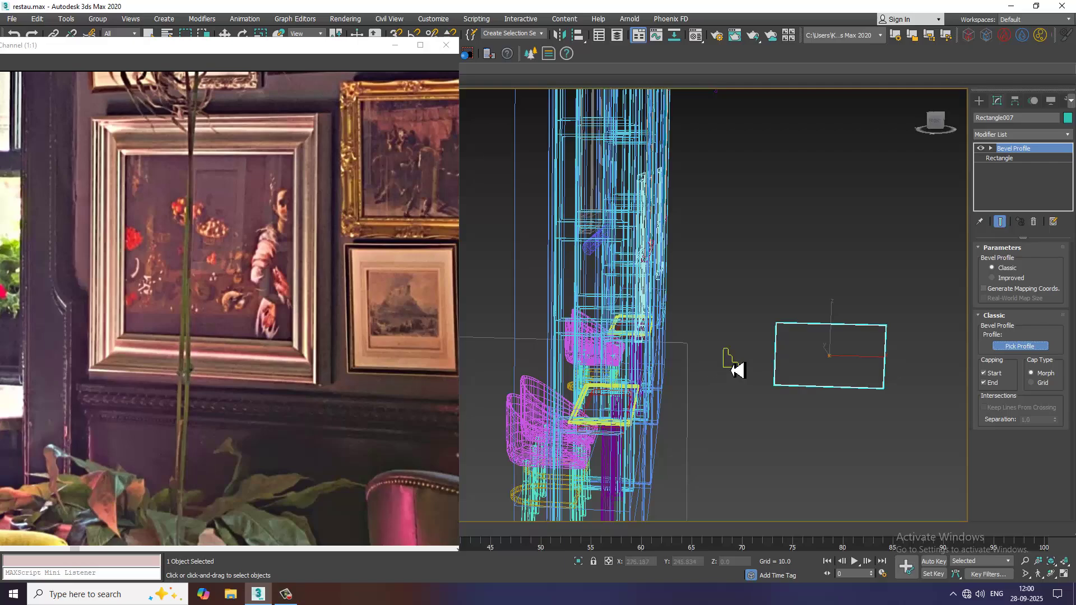
pyautogui.click(739, 369)
# - Shade the perspective view and flatten the frame's depth by scaling it non-uniformly
pyautogui.press('F3')
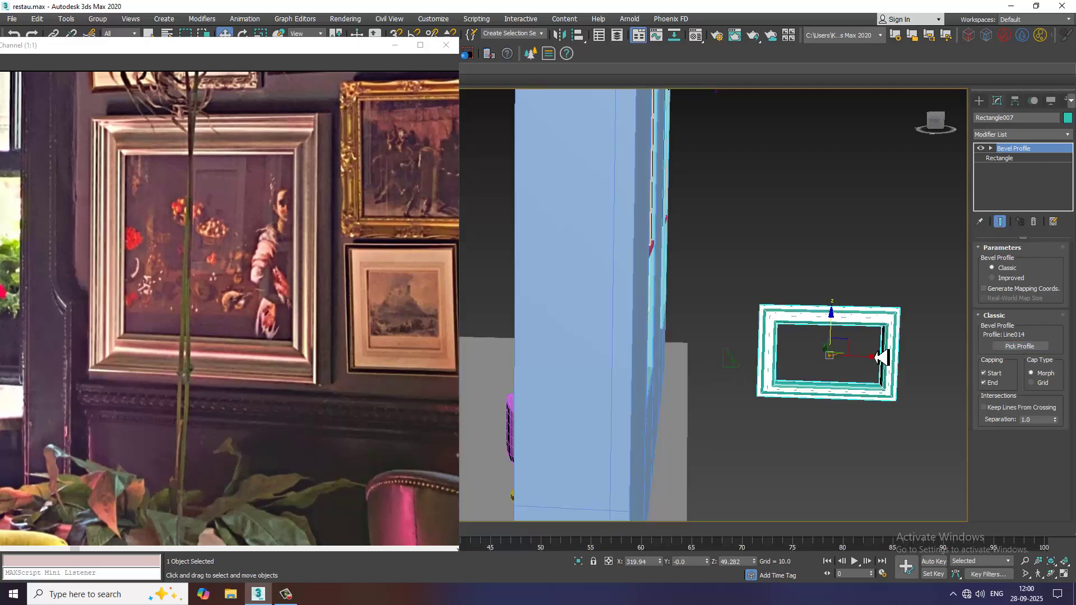
pyautogui.keyDown('alt'); pyautogui.moveTo(881, 358); pyautogui.dragTo(911, 342, button='middle'); pyautogui.keyUp('alt')
pyautogui.scroll(6, 805, 377)
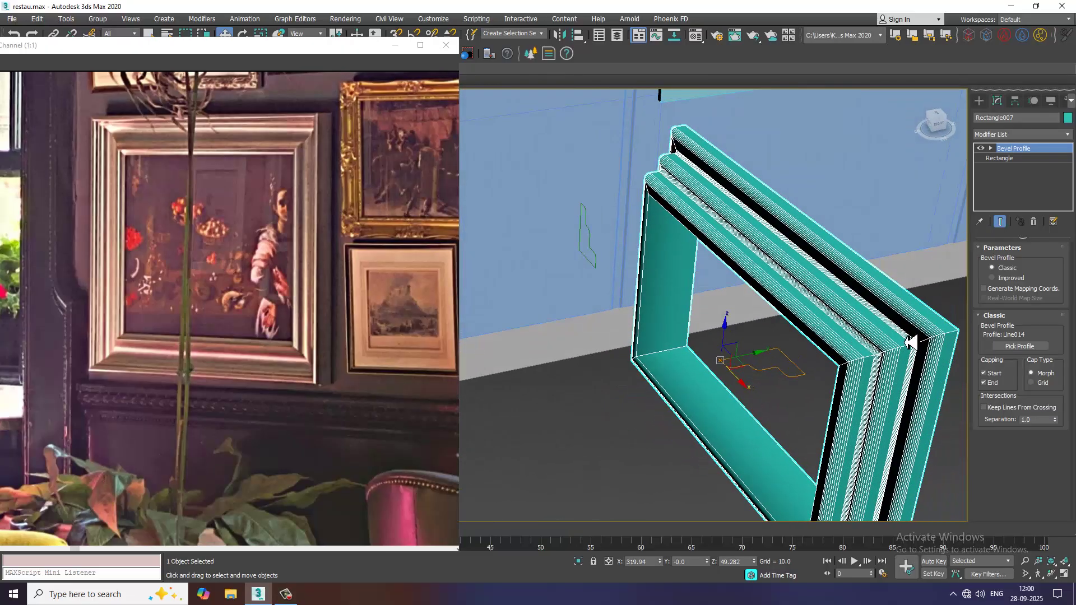
pyautogui.press('r')
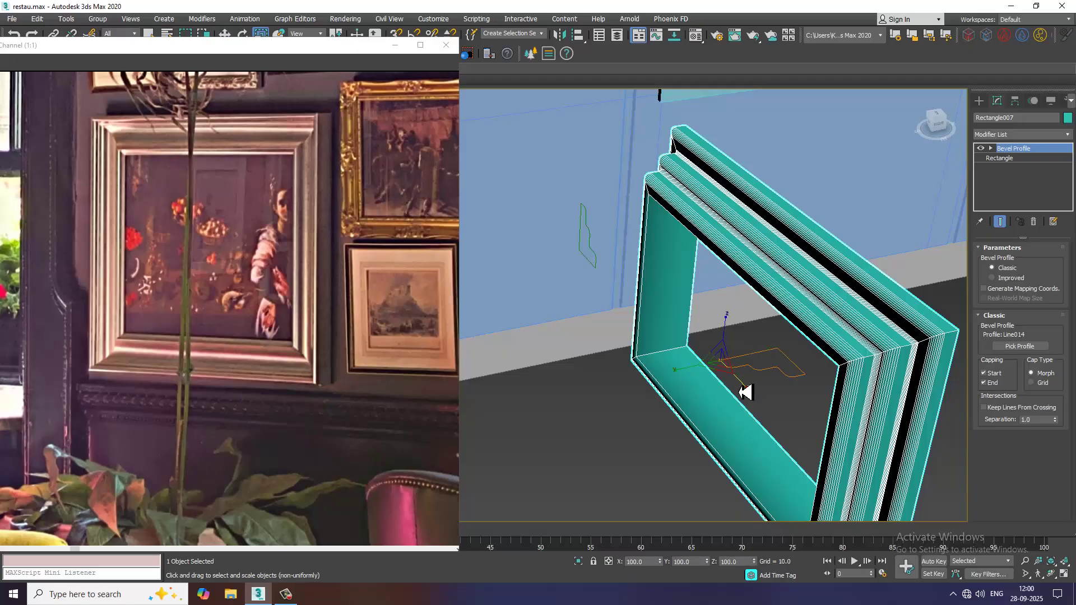
pyautogui.moveTo(680, 376); pyautogui.dragTo(489, 248)
pyautogui.press('r')
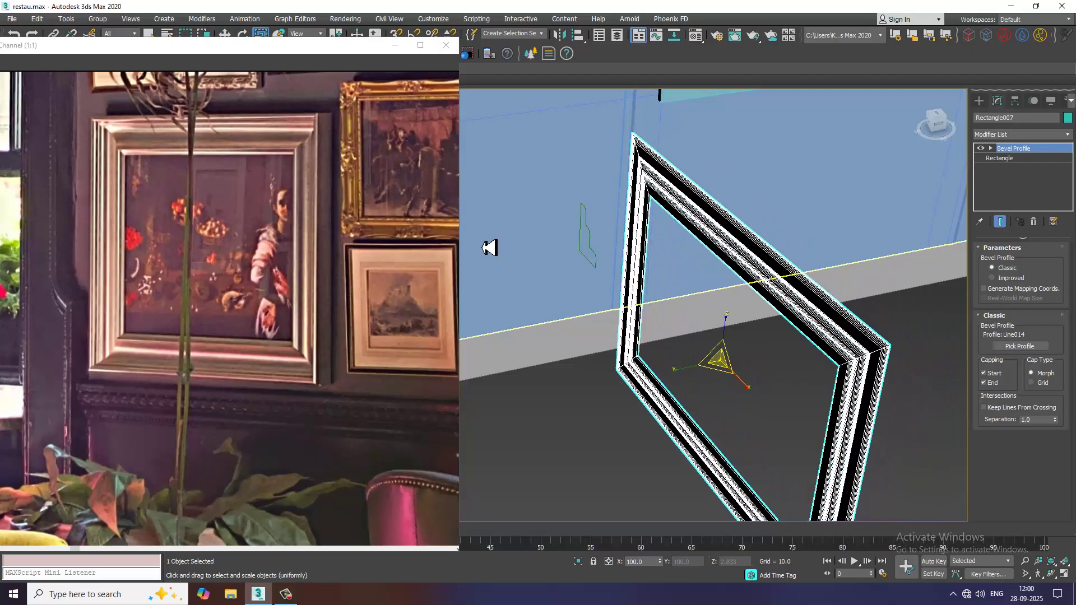
# - Convert the flattened picture frame to an Editable Poly
pyautogui.scroll(-5, 489, 340)
pyautogui.keyDown('alt'); pyautogui.moveTo(473, 356); pyautogui.dragTo(559, 353, button='middle'); pyautogui.keyUp('alt')
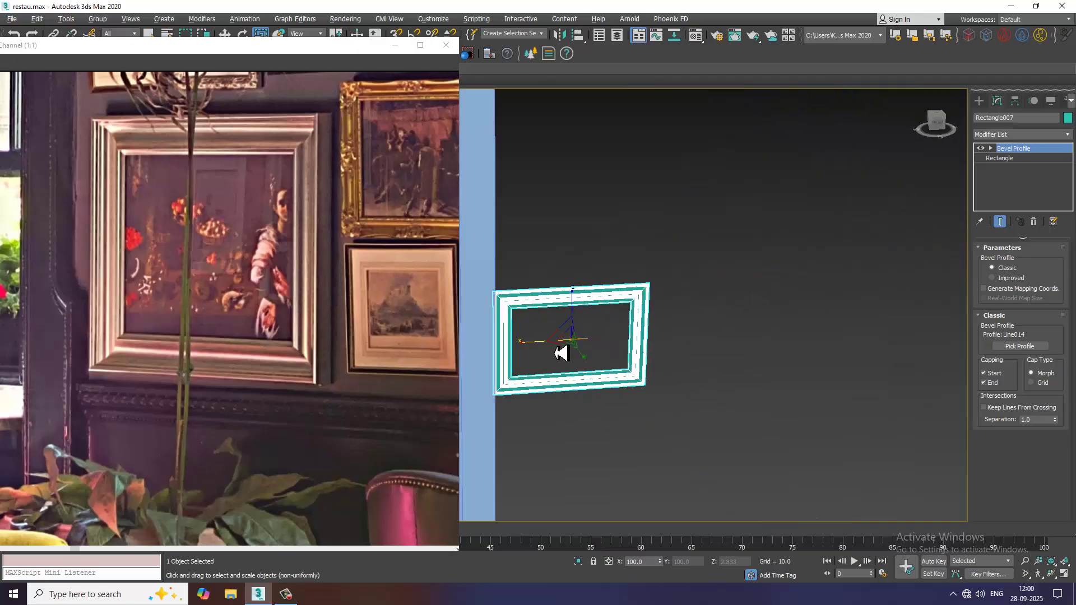
pyautogui.moveTo(611, 325); pyautogui.dragTo(650, 299, button='middle')
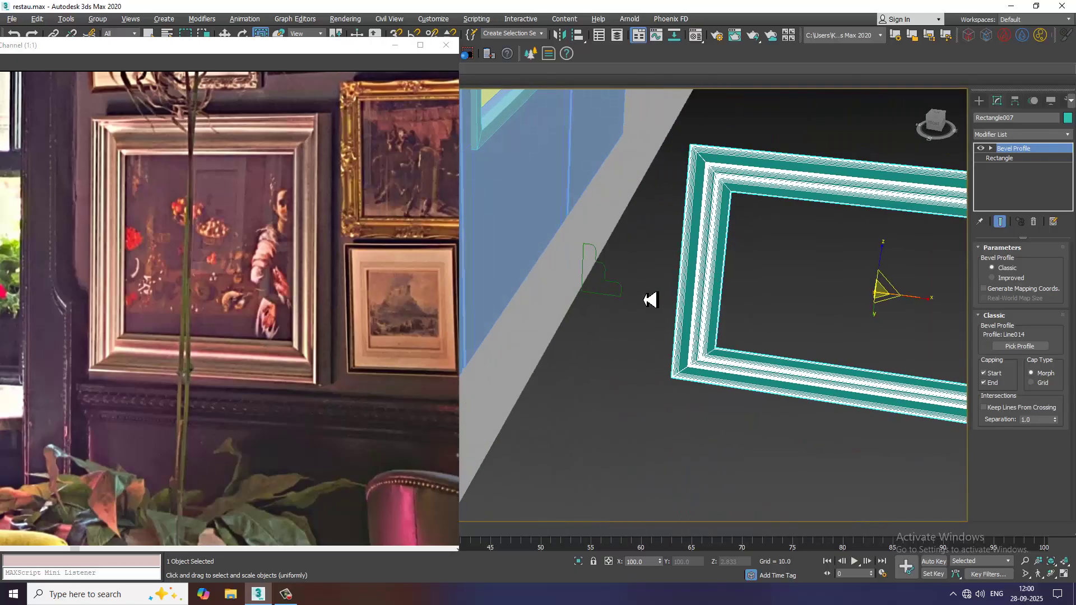
pyautogui.rightClick(820, 185)
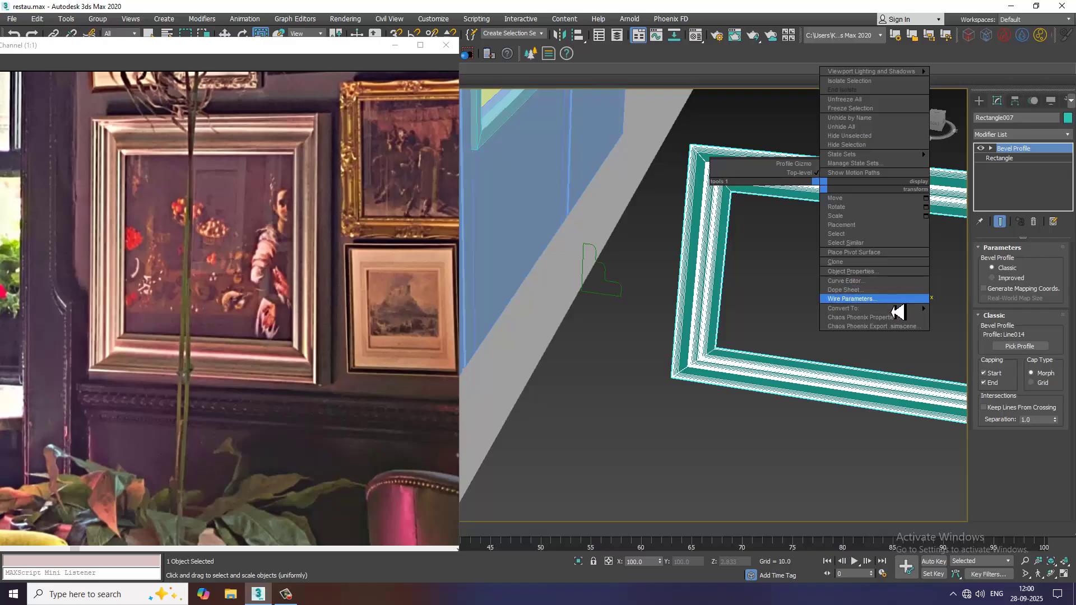
pyautogui.moveTo(913, 308)
pyautogui.click(982, 318)
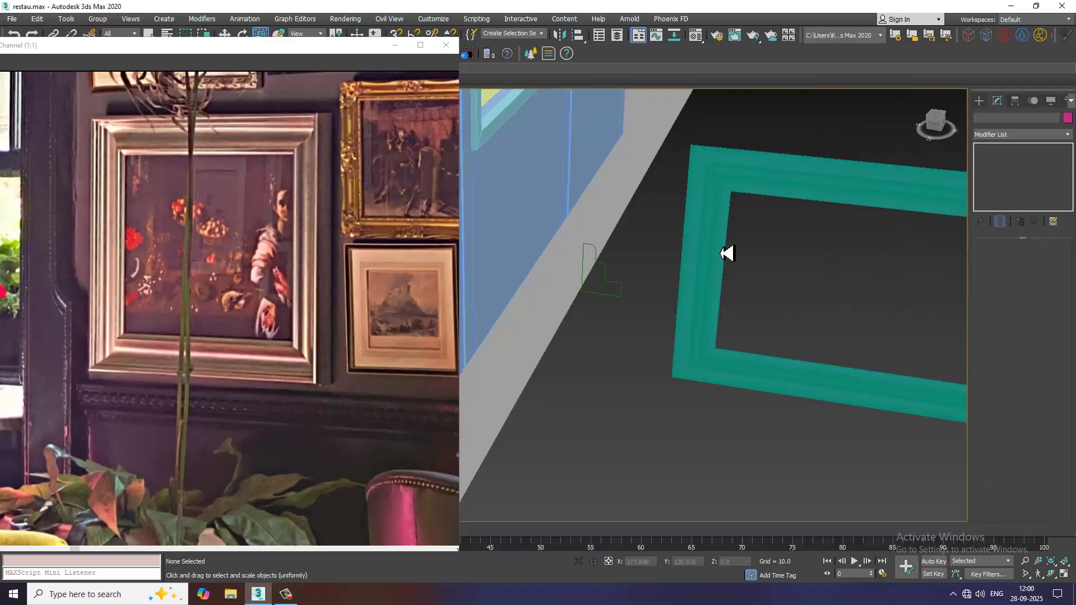
pyautogui.scroll(3, 715, 224)
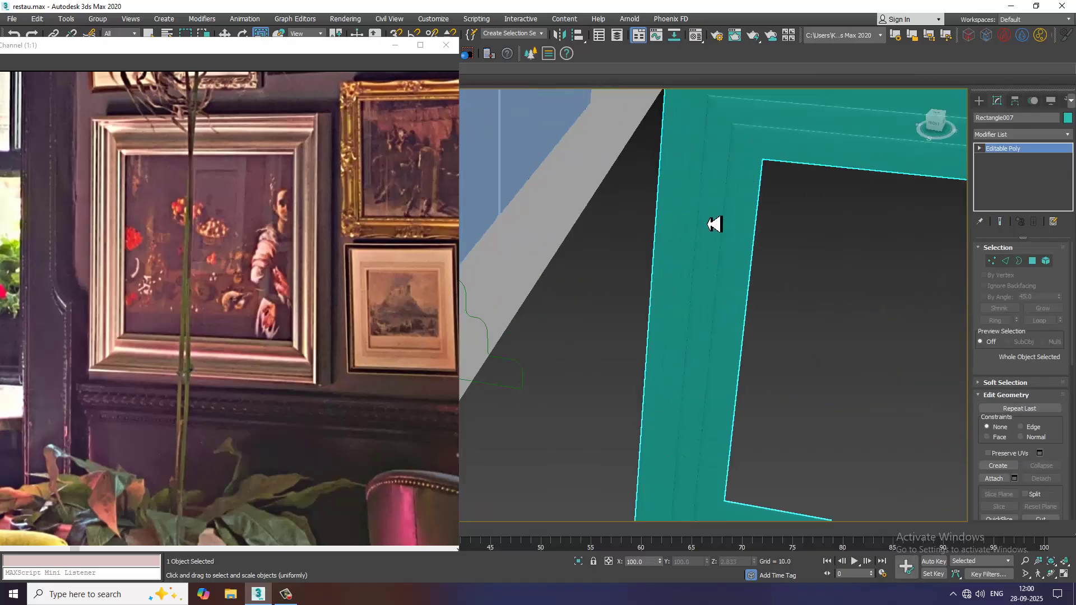
# - Move the picture frame over to the restaurant wall beside the counter and bar stools
pyautogui.scroll(-10, 715, 224)
pyautogui.keyDown('alt'); pyautogui.moveTo(727, 223); pyautogui.dragTo(657, 295, button='middle'); pyautogui.keyUp('alt')
pyautogui.scroll(3, 766, 230)
pyautogui.press('w')
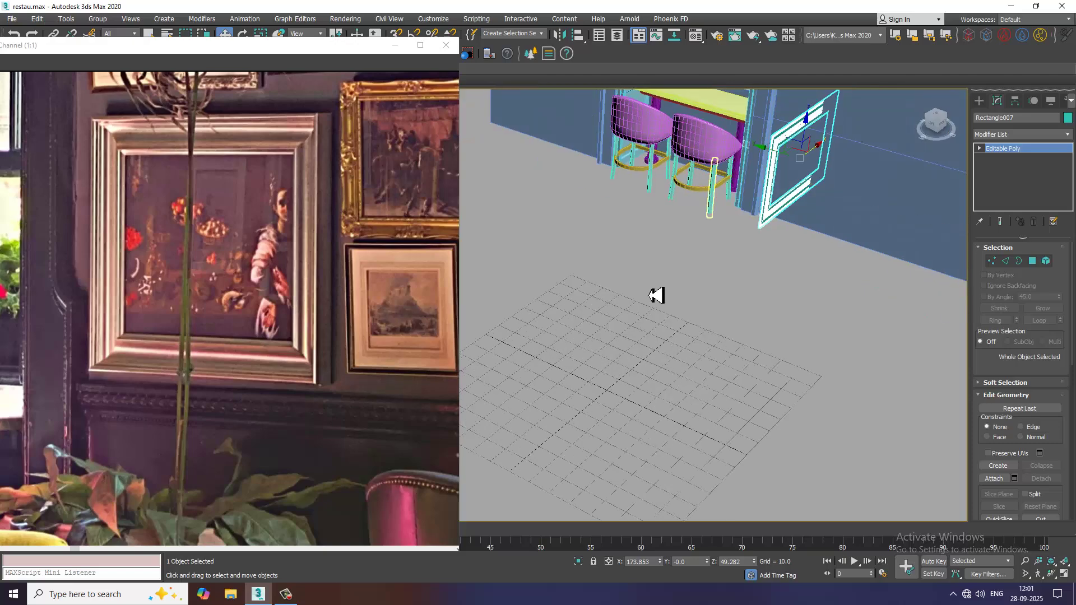
# - Rotate the picture frame with angle snap enabled so it lies parallel to the wall beside the counter
pyautogui.scroll(4, 672, 278)
pyautogui.press('e')
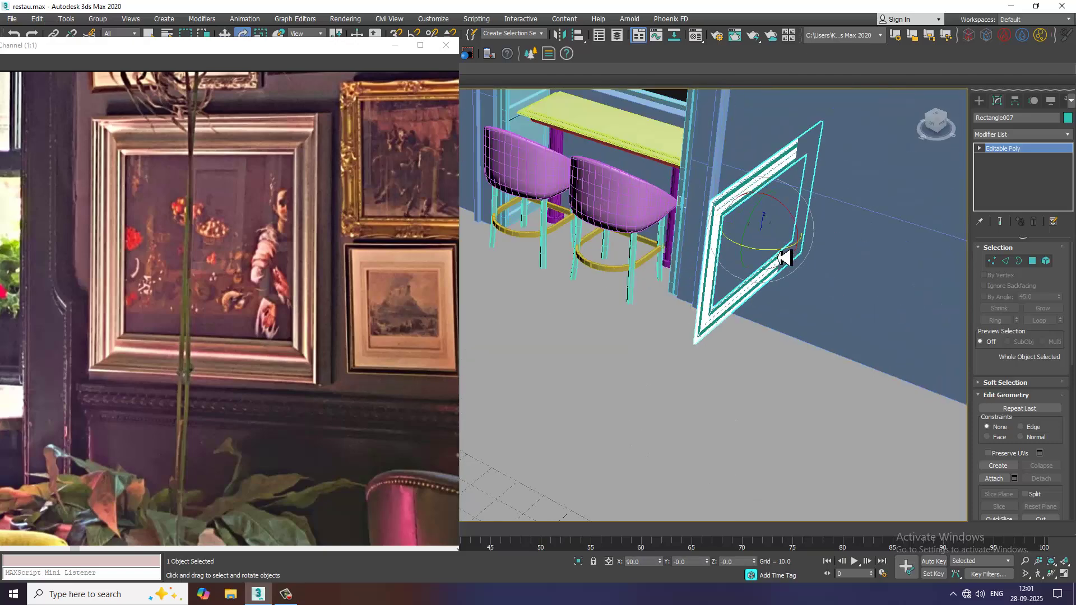
pyautogui.click(416, 36)
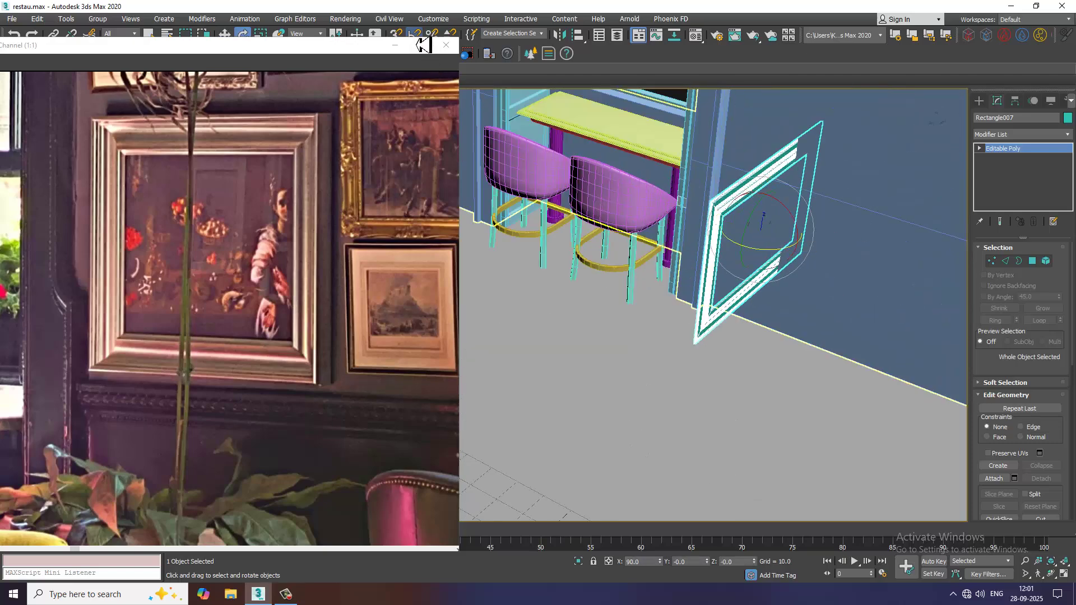
pyautogui.moveTo(767, 257); pyautogui.dragTo(764, 253)
pyautogui.press('w')
# - Scale the picture frame uniformly down to about two thirds of its size
pyautogui.keyDown('alt'); pyautogui.moveTo(763, 253); pyautogui.dragTo(794, 209, button='middle'); pyautogui.keyUp('alt')
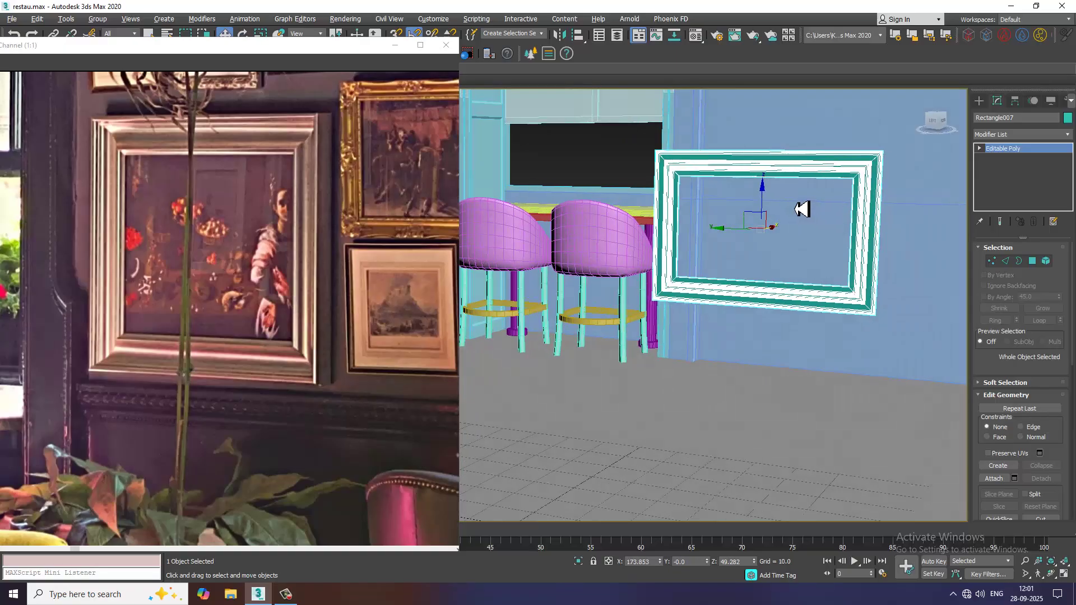
pyautogui.press('r')
pyautogui.moveTo(760, 234); pyautogui.dragTo(782, 267)
# - Raise the picture frame's upper vertices by about 21 units to make the frame taller
pyautogui.press('1')
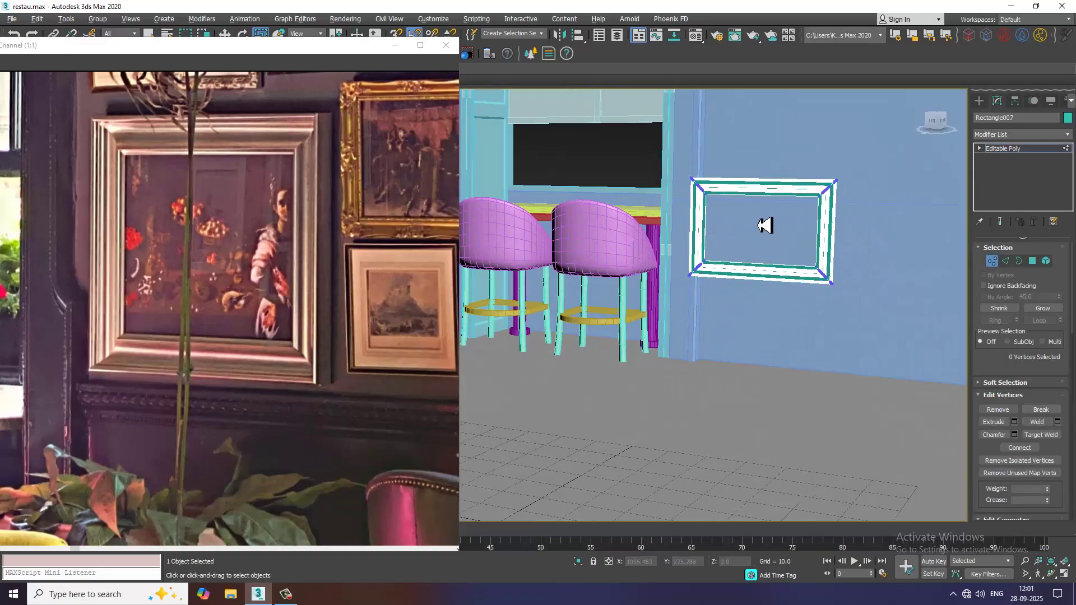
pyautogui.keyDown('alt'); pyautogui.moveTo(763, 223); pyautogui.dragTo(684, 167, button='middle'); pyautogui.keyUp('alt')
pyautogui.moveTo(887, 212); pyautogui.dragTo(874, 203)
pyautogui.press('w')
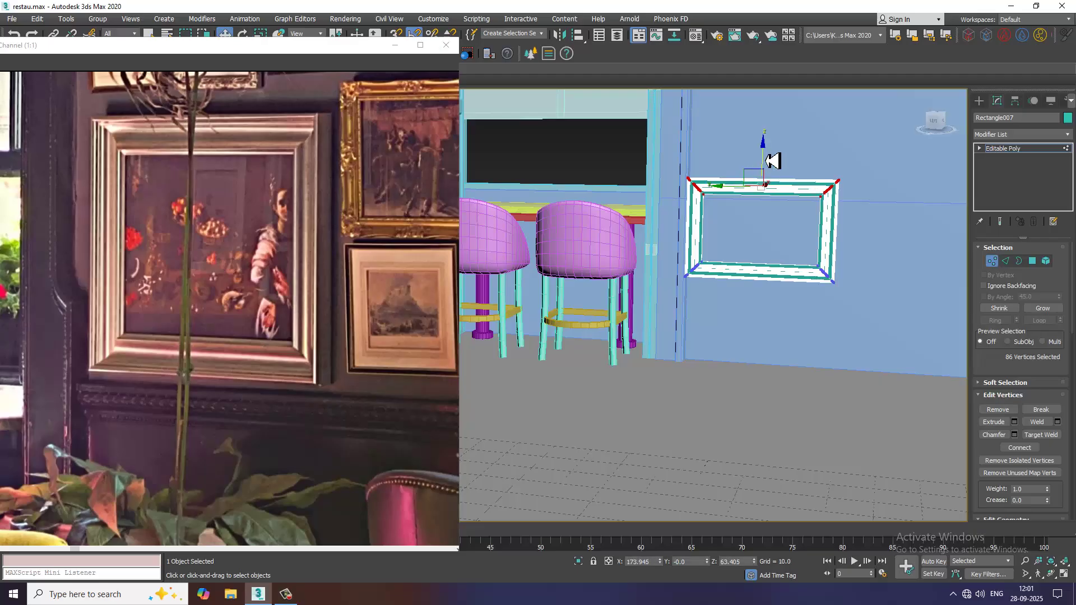
pyautogui.moveTo(768, 159); pyautogui.dragTo(771, 104)
# - Compare the frame's proportions and placement on the wall with the picture frames in the reference photo
pyautogui.scroll(-5, 784, 144)
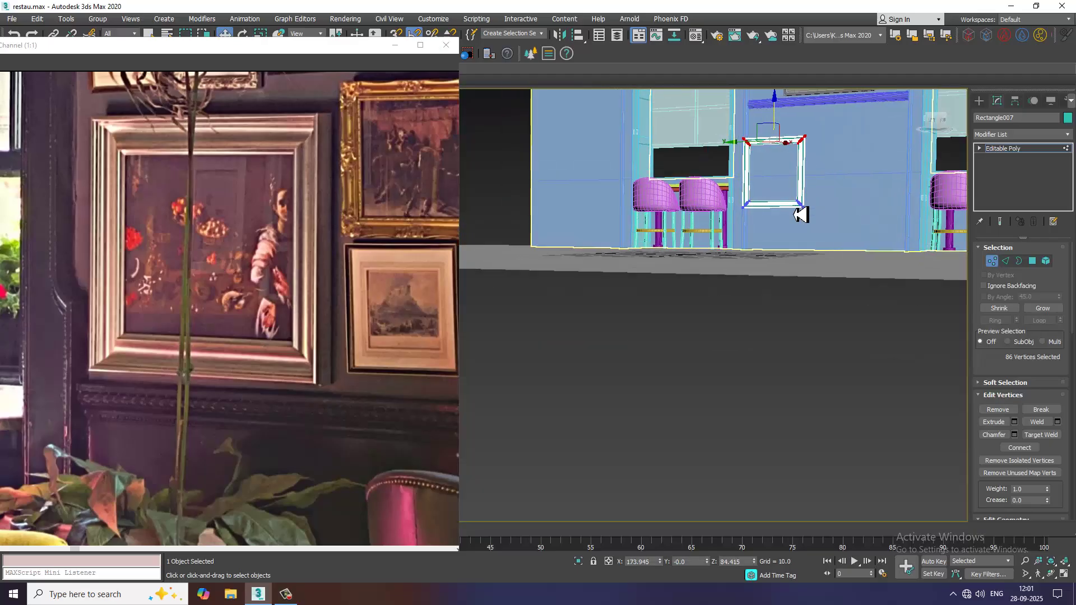
pyautogui.scroll(-3, 293, 292)
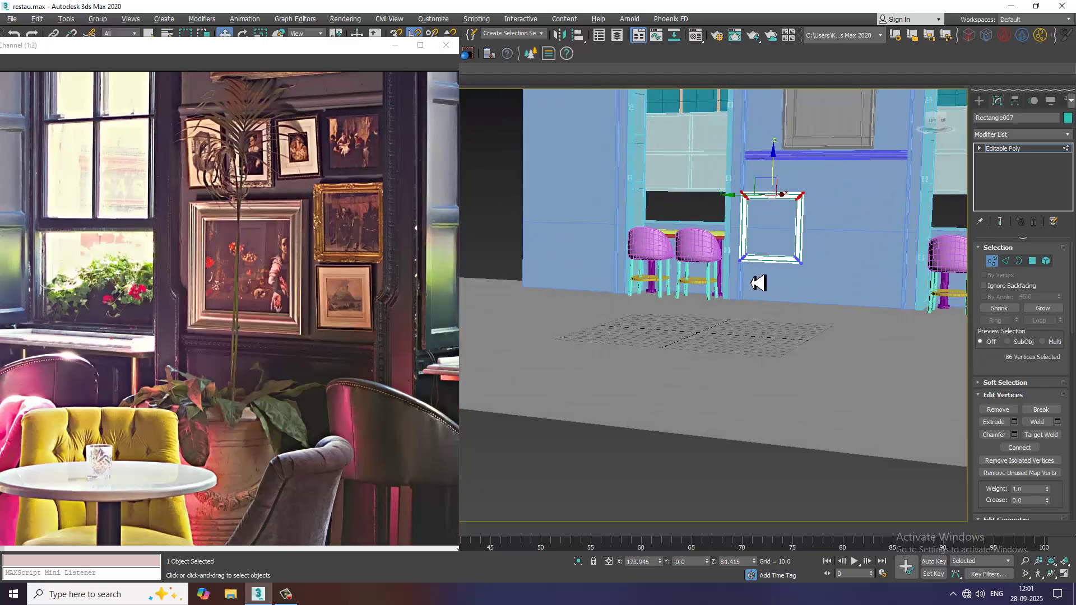
pyautogui.moveTo(757, 283); pyautogui.dragTo(759, 300, button='middle')
pyautogui.scroll(-2, 205, 339)
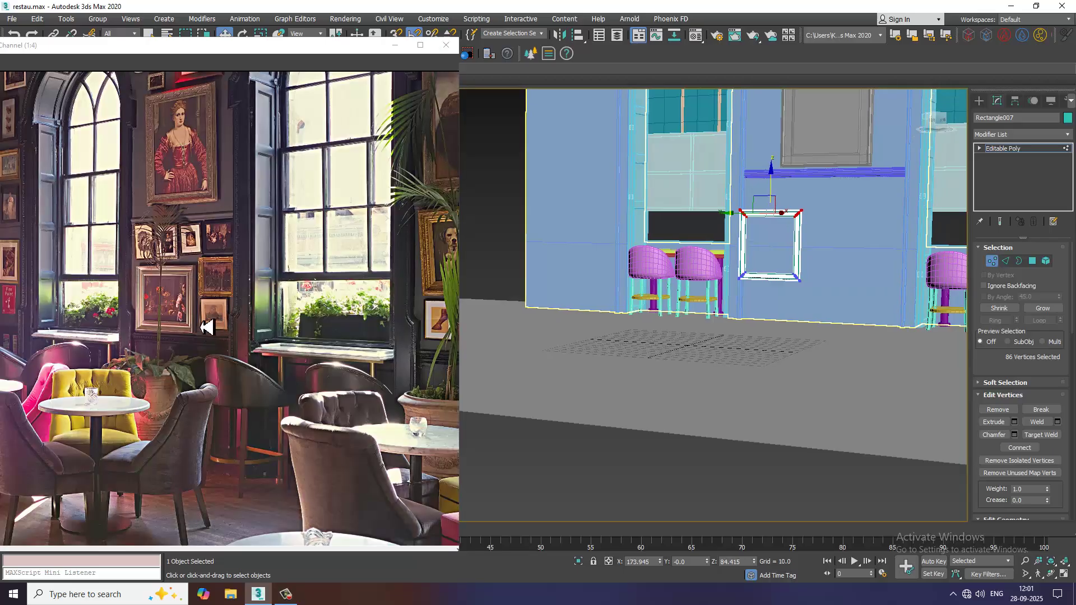
pyautogui.scroll(2, 196, 335)
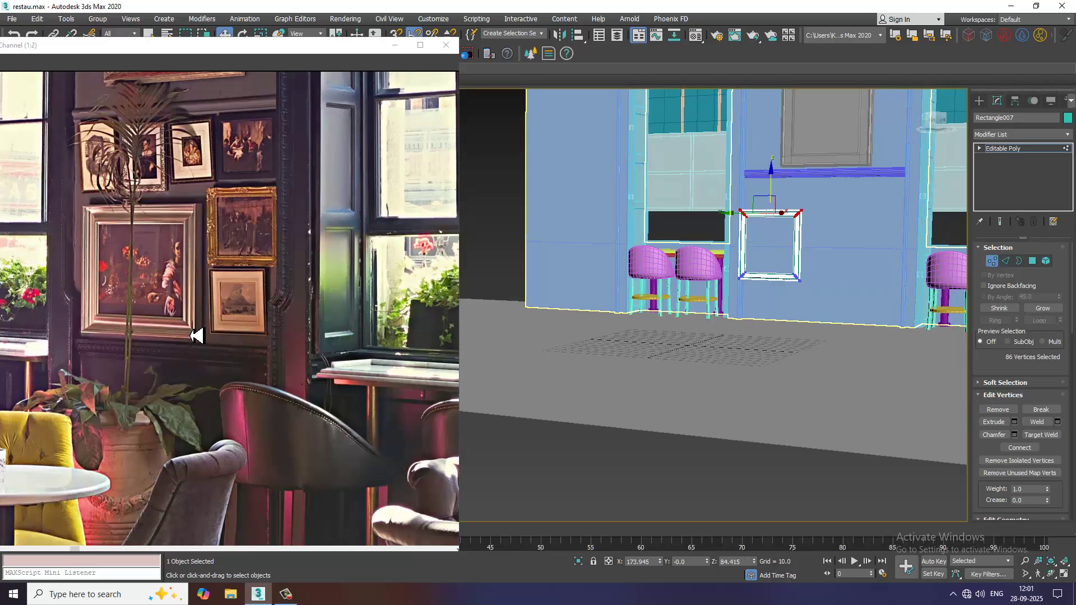
pyautogui.scroll(2, 177, 345)
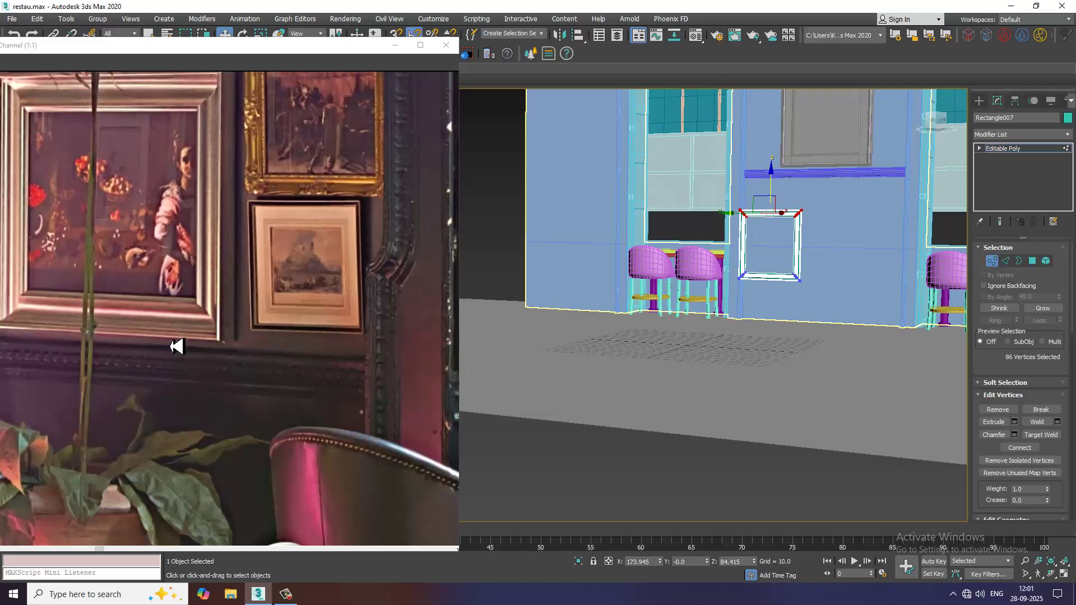
pyautogui.moveTo(847, 245); pyautogui.dragTo(858, 264, button='middle')
pyautogui.scroll(-2, 325, 316)
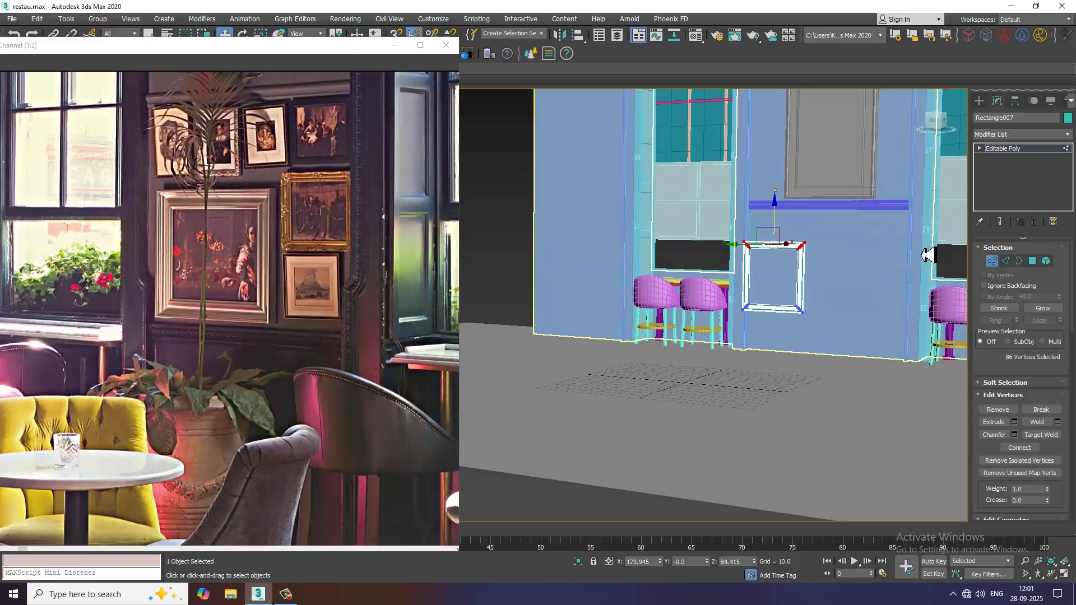
pyautogui.scroll(2, 875, 249)
# - Scale the whole frame uniformly to about three quarters of its size and raise it to just below the wall moulding
pyautogui.press('r')
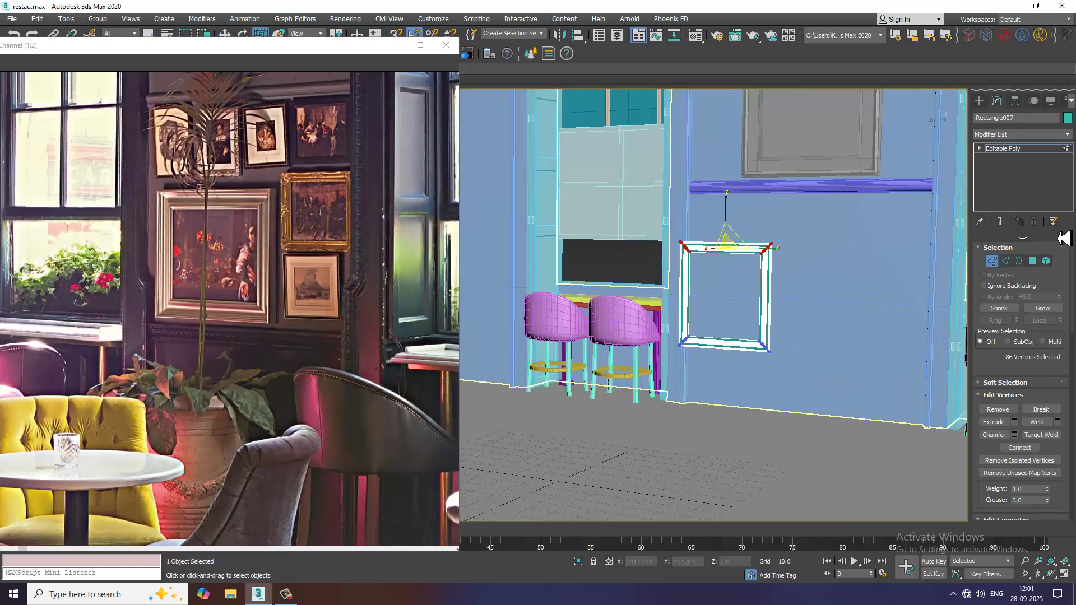
pyautogui.click(1037, 149)
pyautogui.moveTo(738, 324); pyautogui.dragTo(759, 336)
pyautogui.press('w')
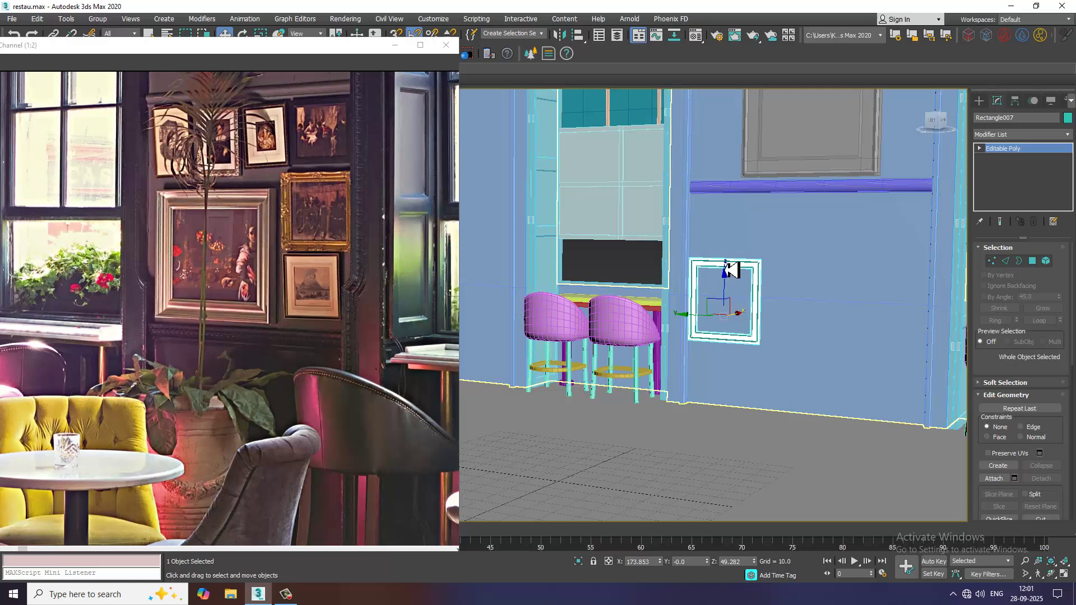
pyautogui.click(732, 270)
pyautogui.click(733, 274)
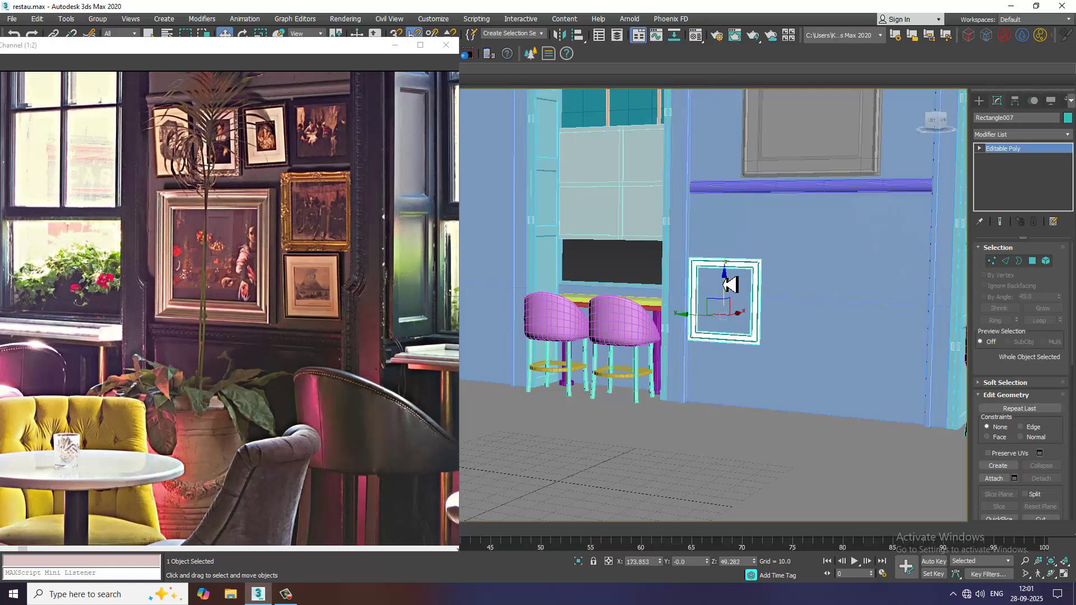
pyautogui.moveTo(731, 283); pyautogui.dragTo(737, 220)
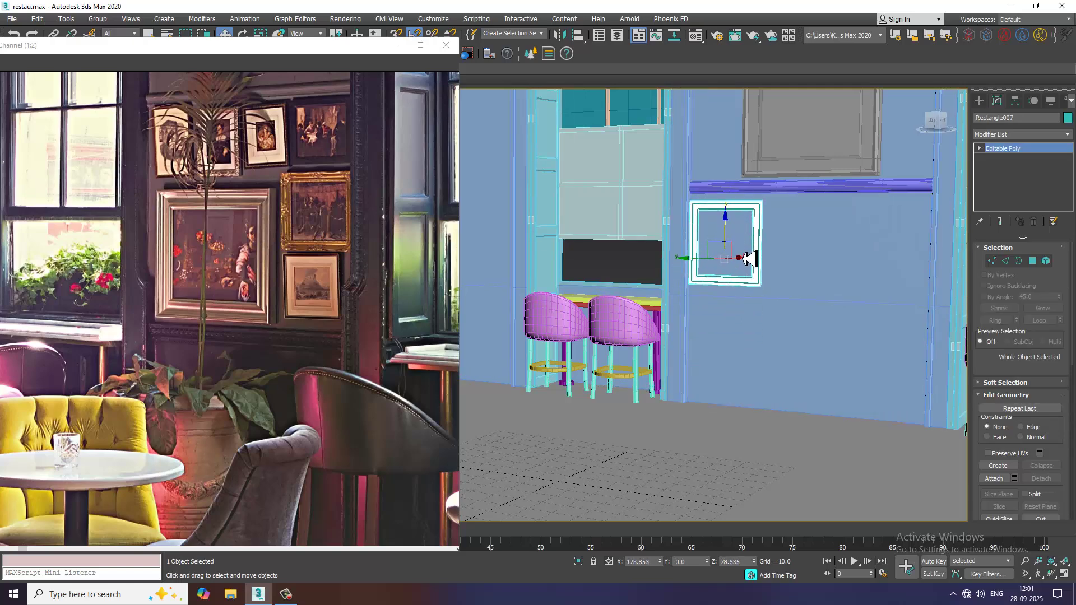
# - Move the frame along X to about 192.7 so it sits against the wall surface
pyautogui.scroll(3, 794, 285)
pyautogui.keyDown('alt'); pyautogui.moveTo(795, 286); pyautogui.dragTo(697, 293, button='middle'); pyautogui.keyUp('alt')
pyautogui.moveTo(678, 331); pyautogui.dragTo(807, 320)
pyautogui.keyDown('alt'); pyautogui.moveTo(807, 320); pyautogui.dragTo(716, 339, button='middle'); pyautogui.keyUp('alt')
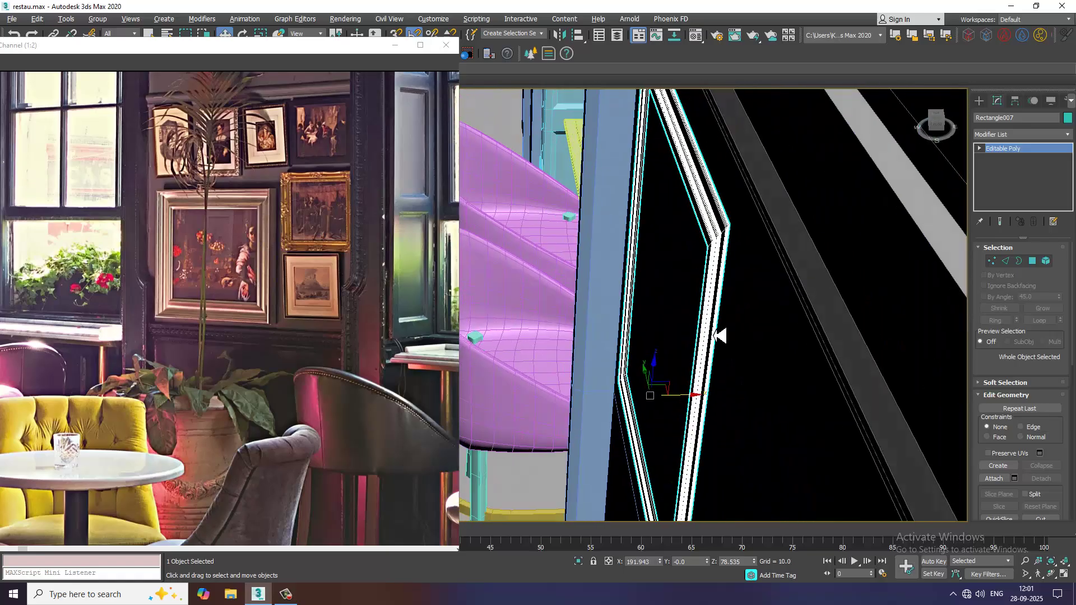
pyautogui.moveTo(696, 401); pyautogui.dragTo(709, 403)
pyautogui.press('l')
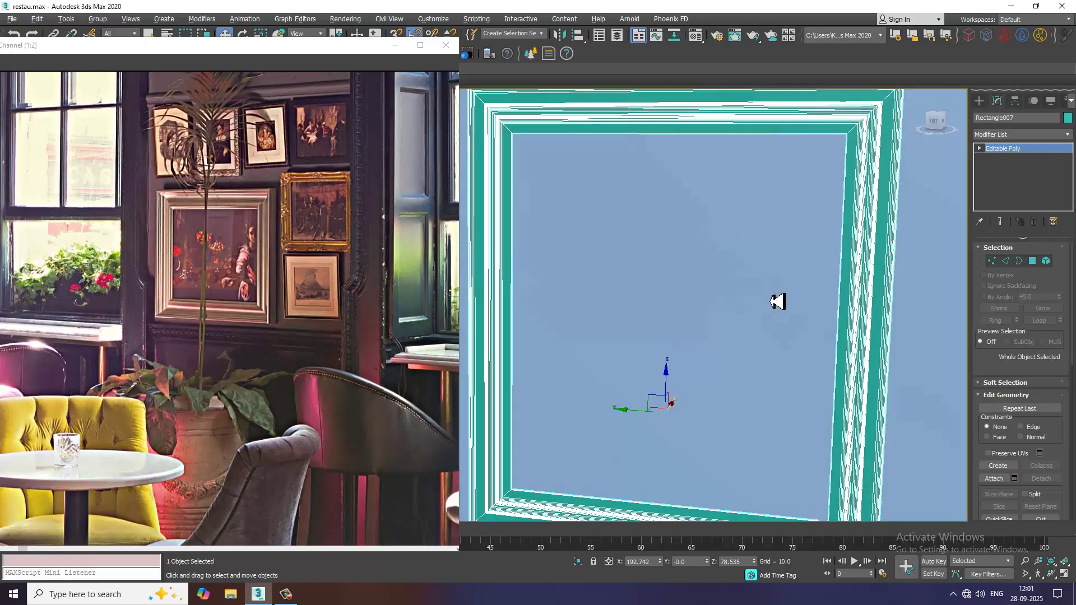
# - Create a thin box in the left view filling the frame's opening, about 34.4 long, 30.1 wide and 0.01 high
pyautogui.scroll(-2, 775, 300)
pyautogui.click(981, 100)
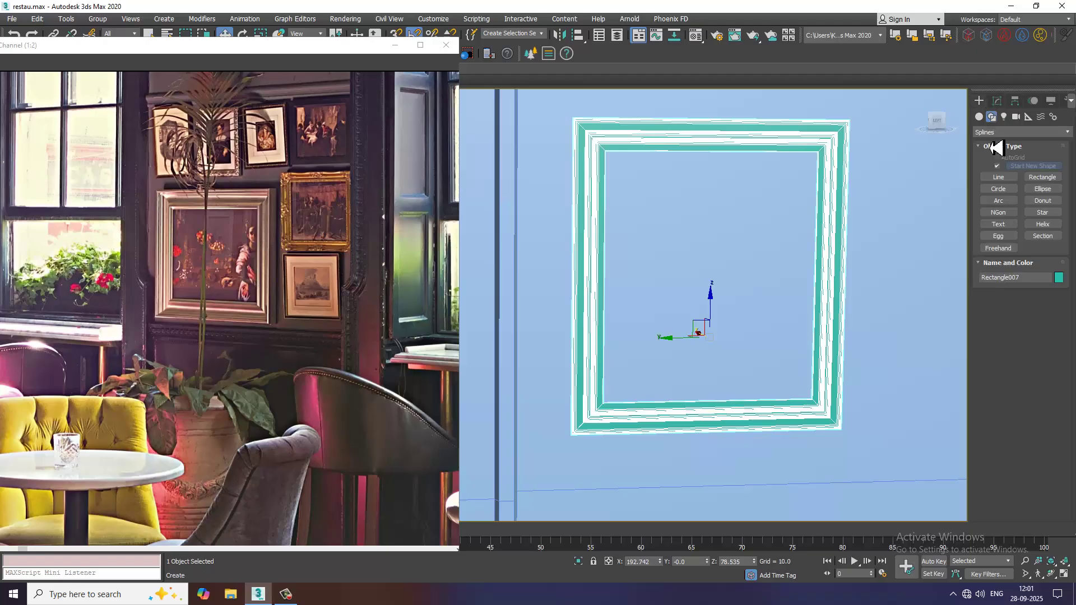
pyautogui.click(1005, 169)
pyautogui.hotkey('alt', 'w')
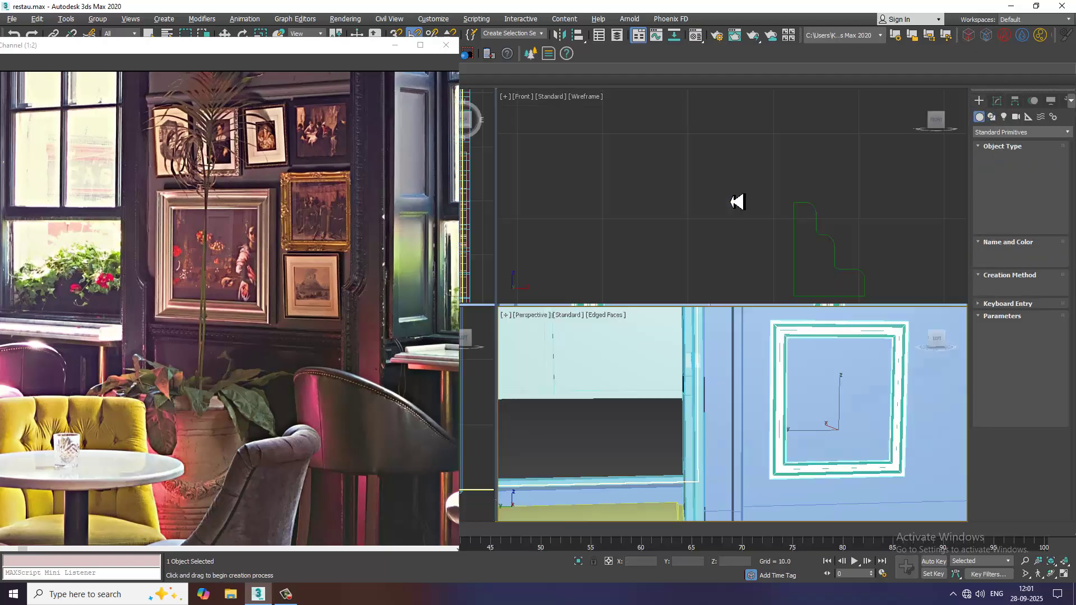
pyautogui.rightClick(789, 221)
pyautogui.hotkey('alt', 'w')
pyautogui.press('z')
pyautogui.scroll(-3, 620, 411)
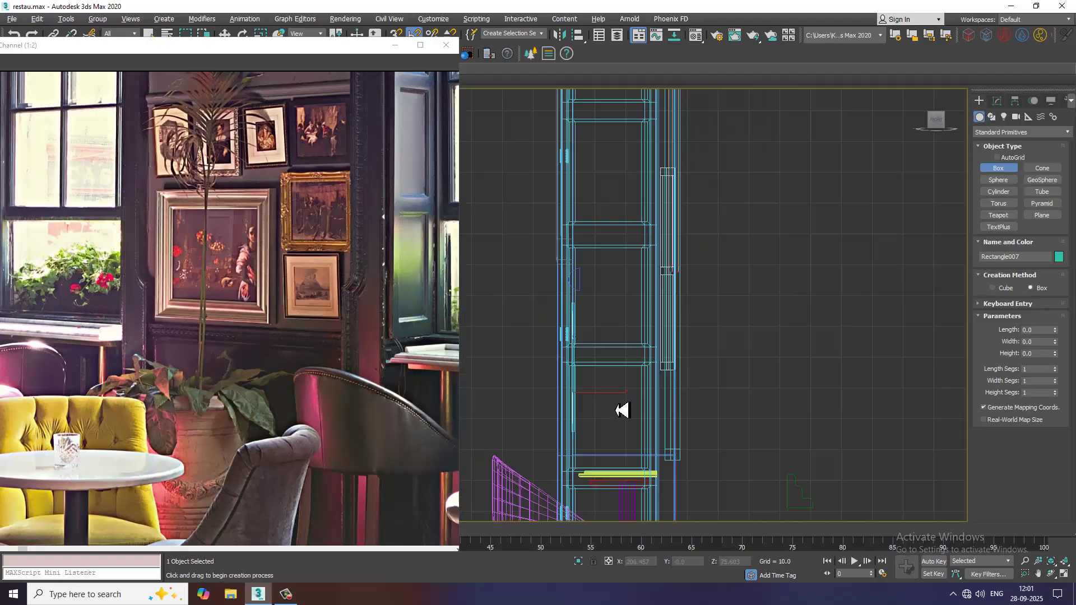
pyautogui.hotkey('alt', 'w')
pyautogui.rightClick(482, 406)
pyautogui.hotkey('alt', 'w')
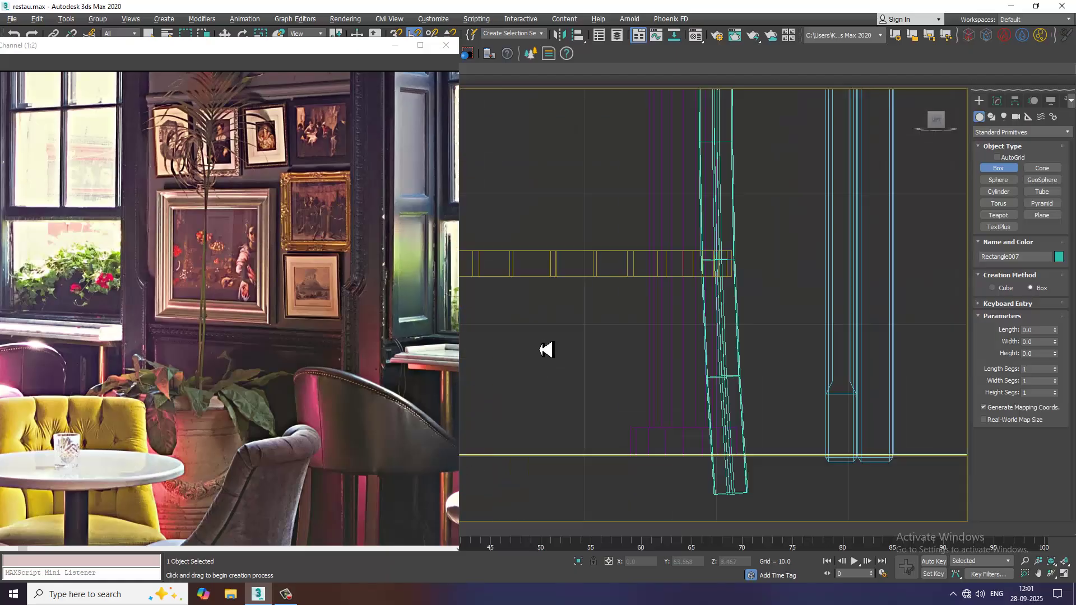
pyautogui.press('z')
pyautogui.moveTo(547, 350); pyautogui.dragTo(660, 305, button='middle')
pyautogui.scroll(-3, 645, 275)
pyautogui.scroll(3, 618, 234)
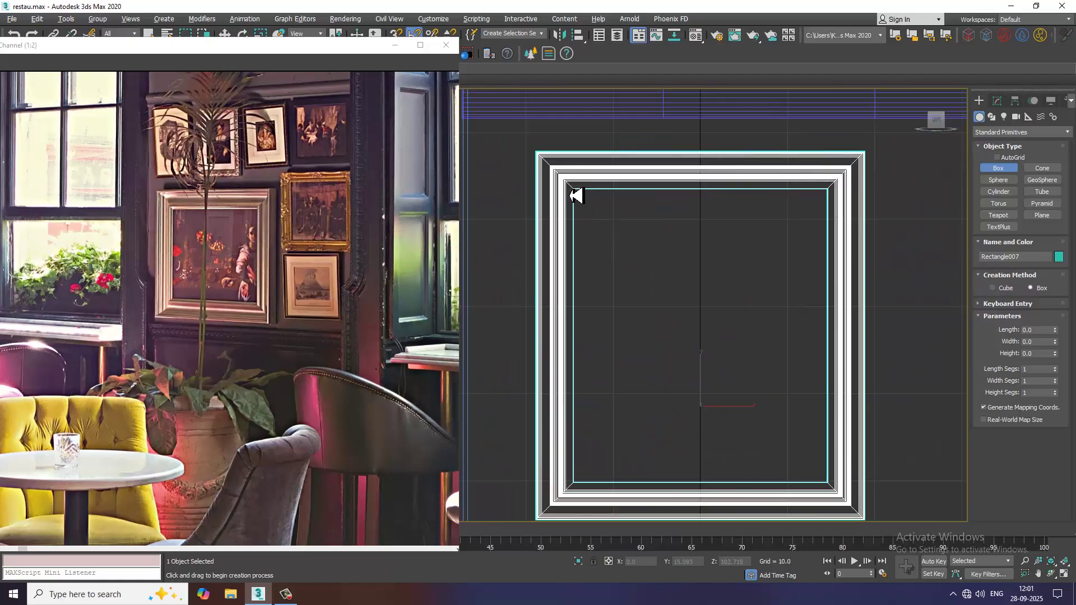
pyautogui.moveTo(572, 192); pyautogui.dragTo(838, 497)
pyautogui.click(838, 495)
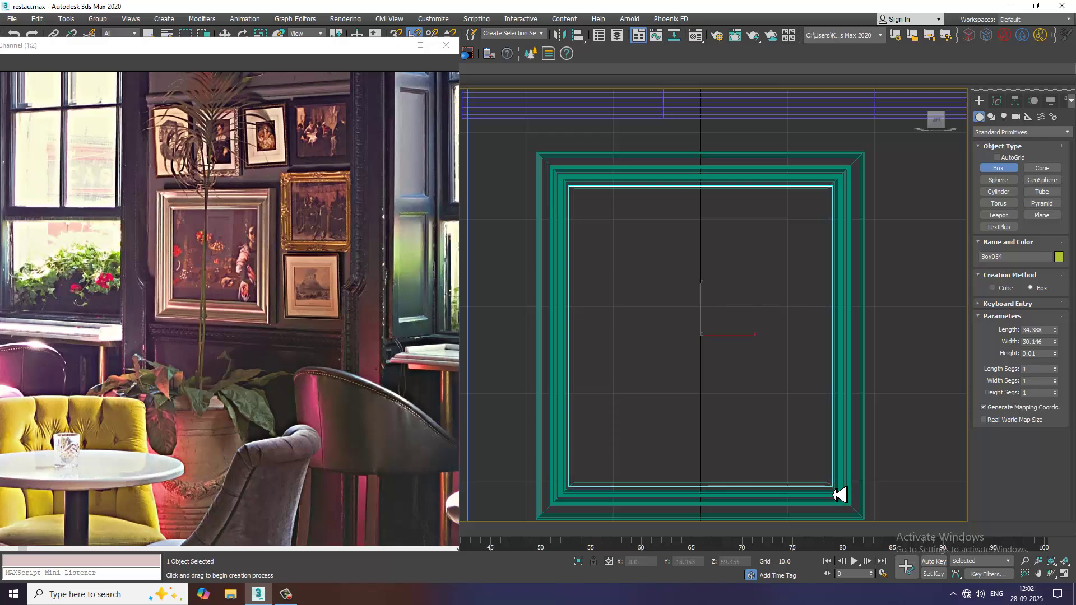
pyautogui.click(838, 491)
# - Move the thin picture box along X across the room to about 192.4, into the frame on the wall
pyautogui.press('w')
pyautogui.hotkey('alt', 'w')
pyautogui.rightClick(862, 431)
pyautogui.press('z')
pyautogui.hotkey('alt', 'w')
pyautogui.scroll(-4, 784, 375)
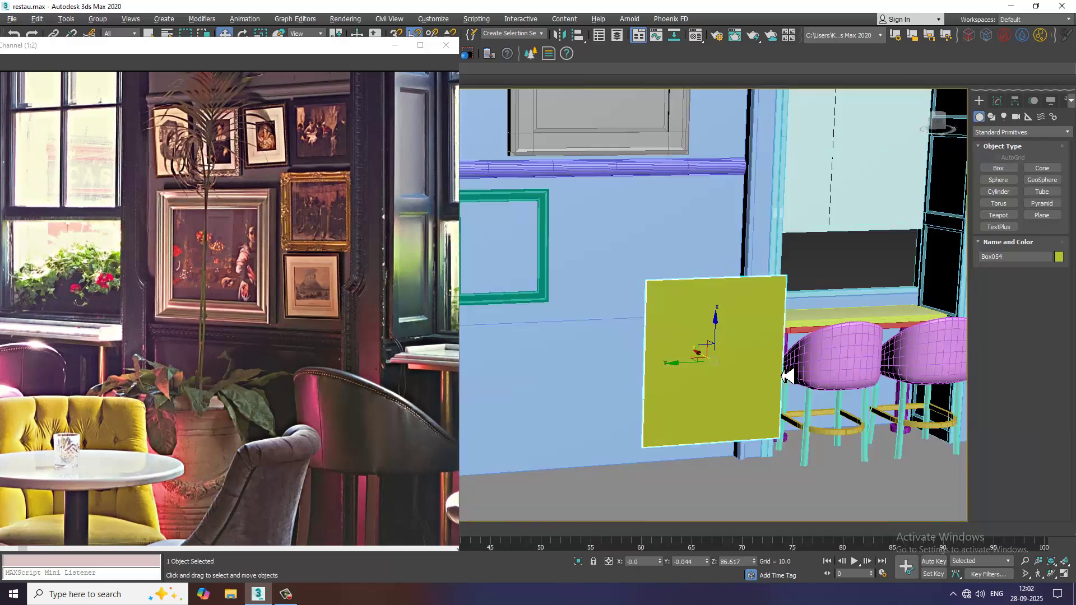
pyautogui.keyDown('alt'); pyautogui.moveTo(785, 376); pyautogui.dragTo(753, 376, button='middle'); pyautogui.keyUp('alt')
pyautogui.scroll(-5, 753, 375)
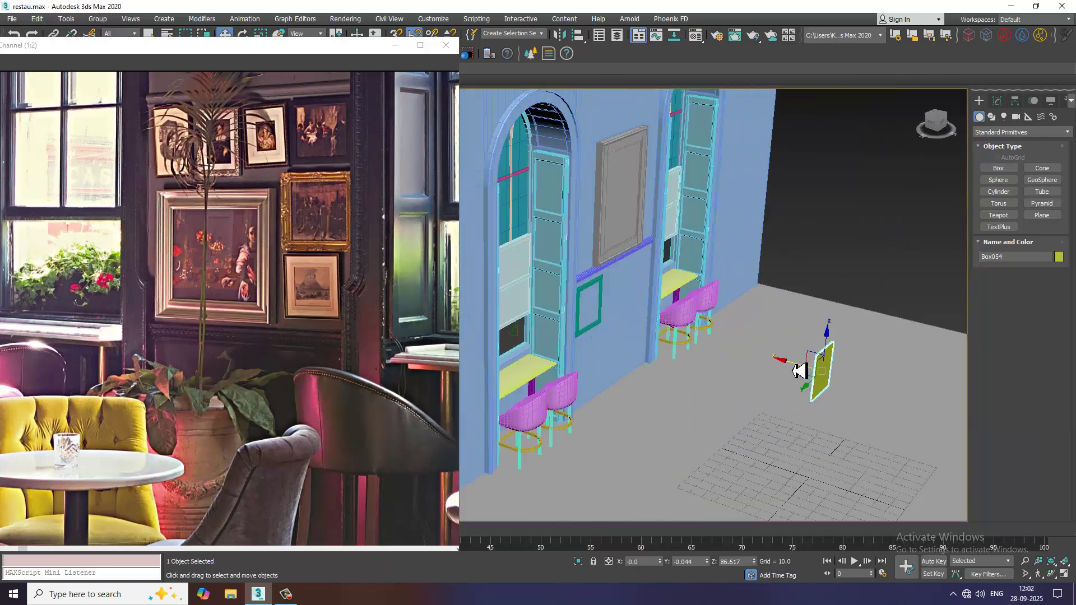
pyautogui.moveTo(799, 371); pyautogui.dragTo(563, 321)
pyautogui.scroll(10, 767, 334)
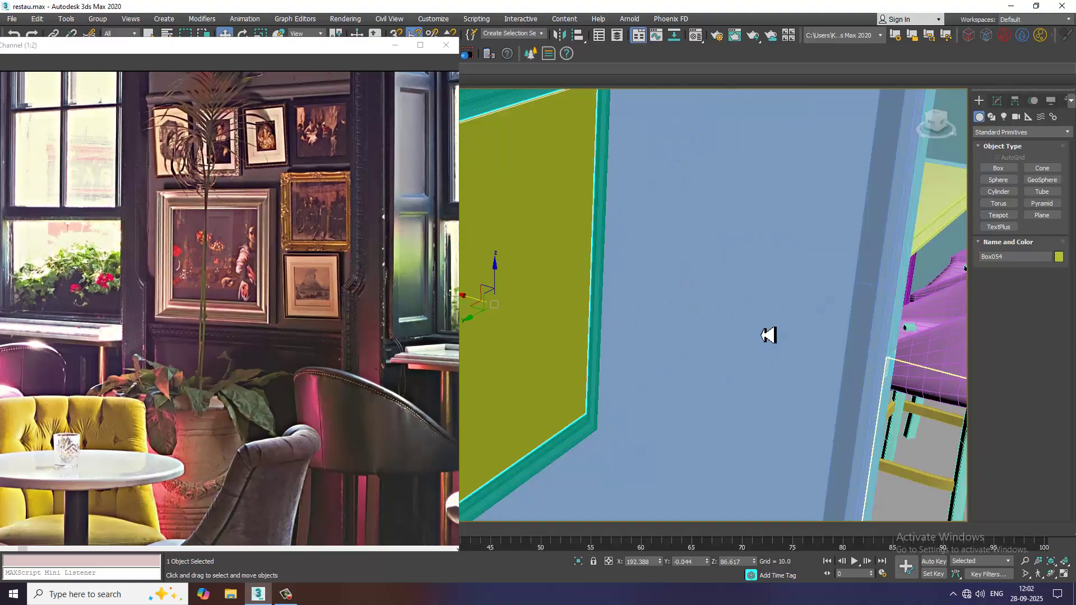
# - Push the picture box slightly deeper into the frame, to about X 193.2
pyautogui.keyDown('alt'); pyautogui.moveTo(768, 335); pyautogui.dragTo(900, 340, button='middle'); pyautogui.keyUp('alt')
pyautogui.moveTo(624, 317); pyautogui.dragTo(754, 327, button='middle')
pyautogui.scroll(3, 691, 322)
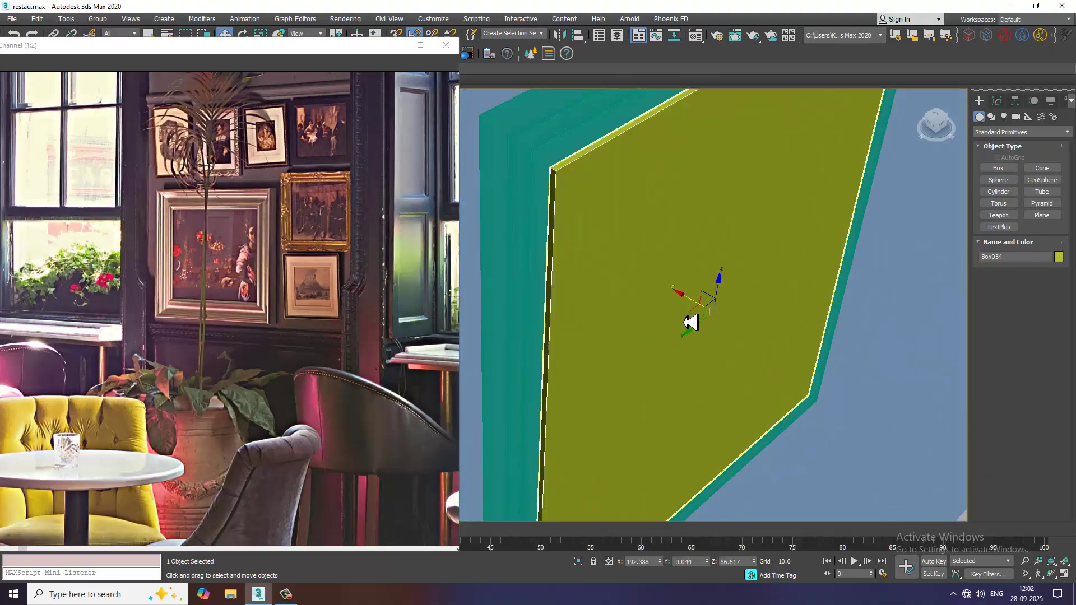
pyautogui.moveTo(694, 303); pyautogui.dragTo(685, 303)
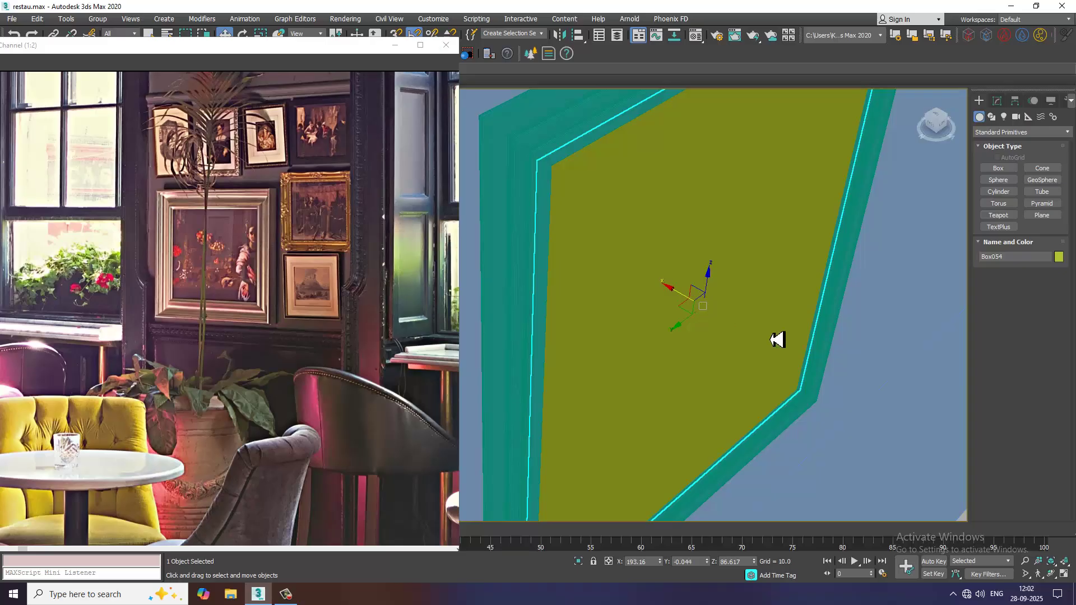
pyautogui.press('l')
# - Select the picture box together with its frame and clone them sideways along the wall as one copy
pyautogui.scroll(-6, 795, 320)
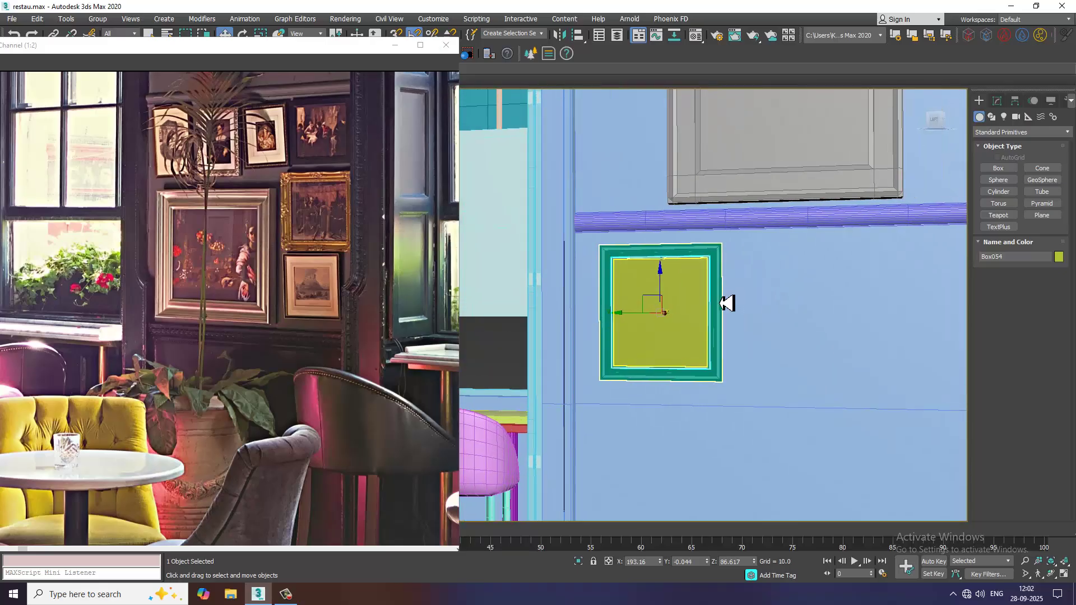
pyautogui.keyDown('ctrl'); pyautogui.click(717, 305); pyautogui.keyUp('ctrl')
pyautogui.scroll(8, 694, 314)
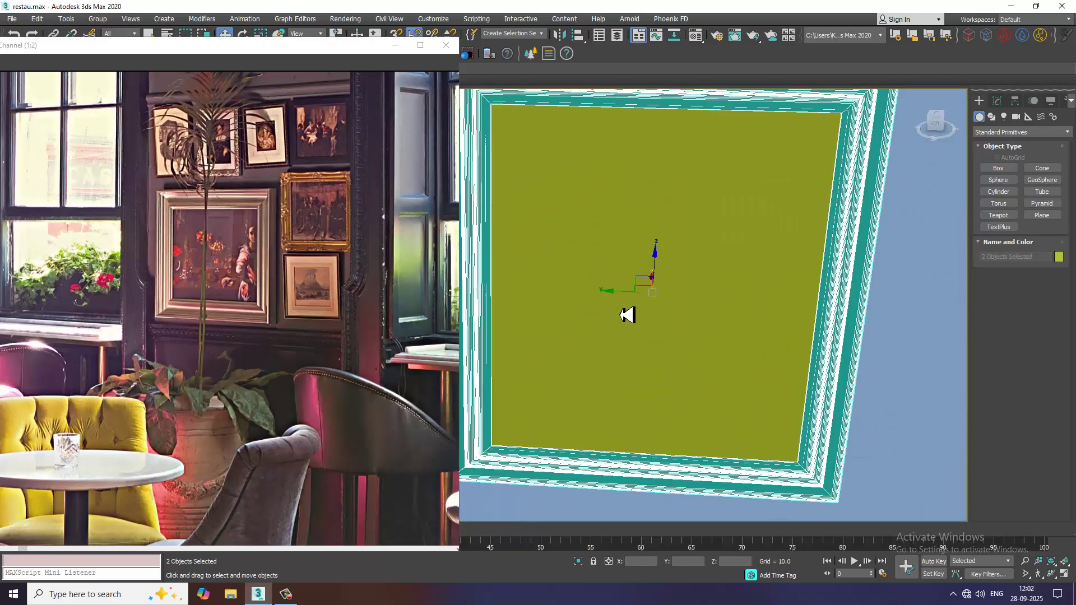
pyautogui.keyDown('shift'); pyautogui.moveTo(630, 302); pyautogui.dragTo(903, 307); pyautogui.keyUp('shift')
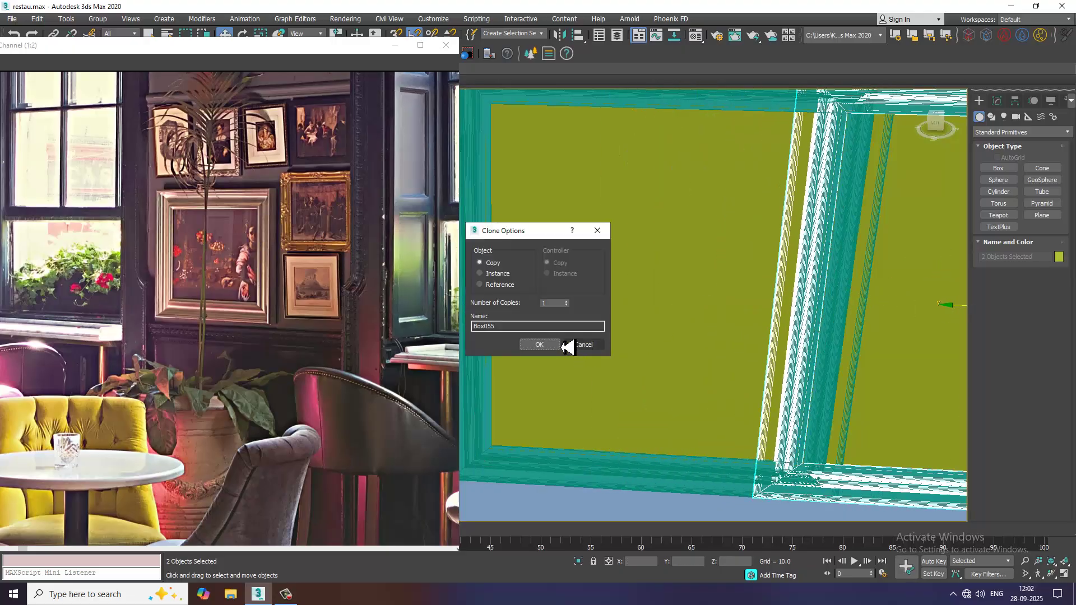
pyautogui.click(572, 347)
# - Scale the copied framed picture down and place it beside the larger one, just below the moulding
pyautogui.scroll(-5, 681, 329)
pyautogui.scroll(3, 673, 329)
pyautogui.press('r')
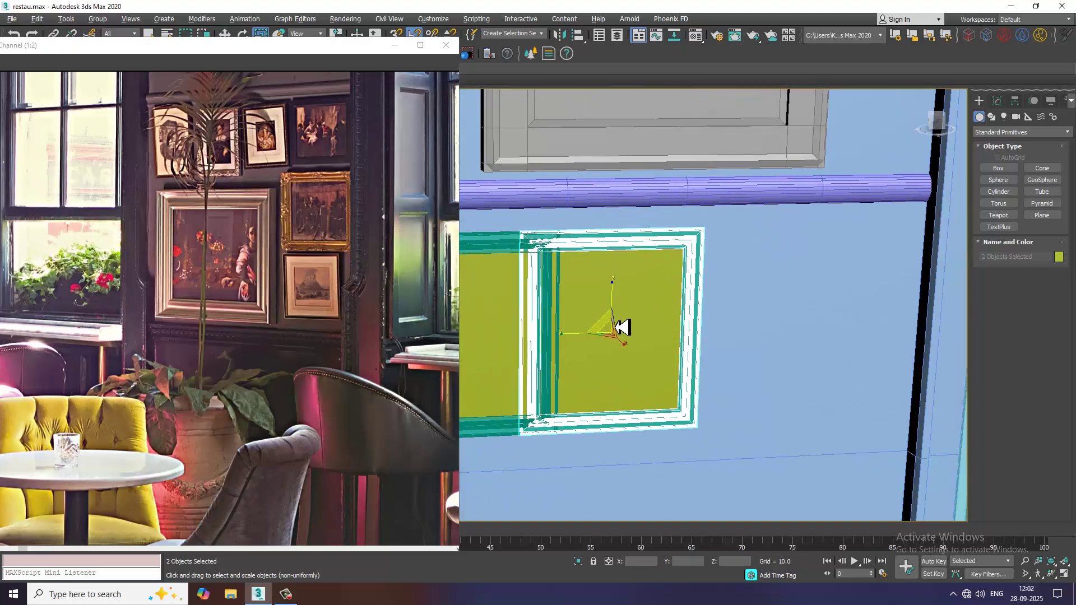
pyautogui.moveTo(616, 336)
pyautogui.mouseDown()
pyautogui.moveTo(637, 361)
pyautogui.moveTo(622, 346)
pyautogui.moveTo(652, 273)
pyautogui.mouseUp()
pyautogui.press('w')
# - Copy the smaller framed picture further along the wall and stretch the new copy horizontally into a landscape shape
pyautogui.keyDown('alt'); pyautogui.moveTo(647, 279); pyautogui.dragTo(639, 288, button='middle'); pyautogui.keyUp('alt')
pyautogui.keyDown('shift'); pyautogui.moveTo(624, 311); pyautogui.dragTo(808, 319); pyautogui.keyUp('shift')
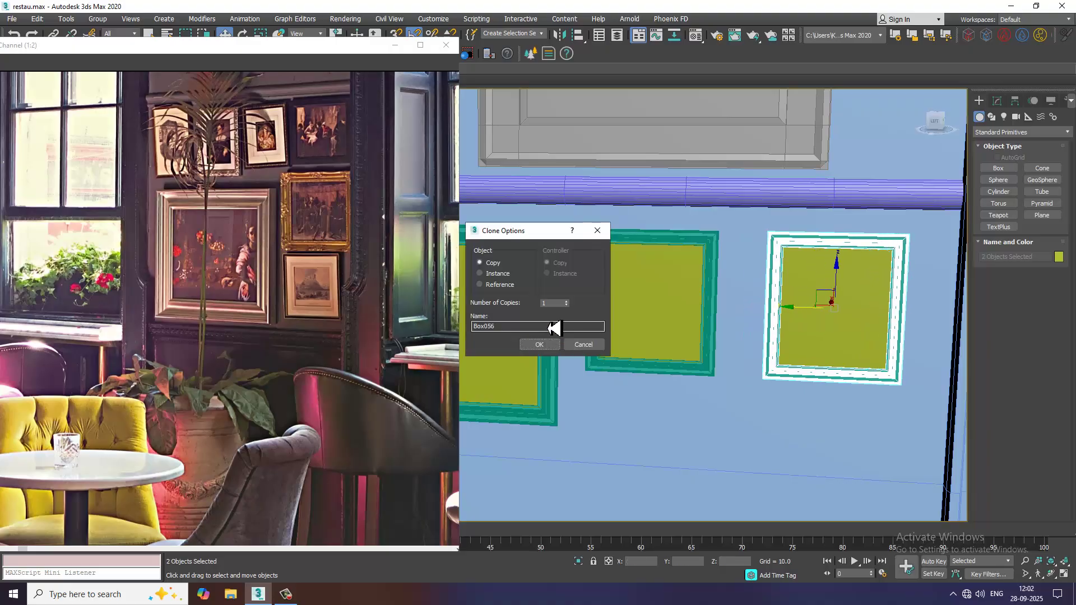
pyautogui.click(550, 346)
pyautogui.press('r')
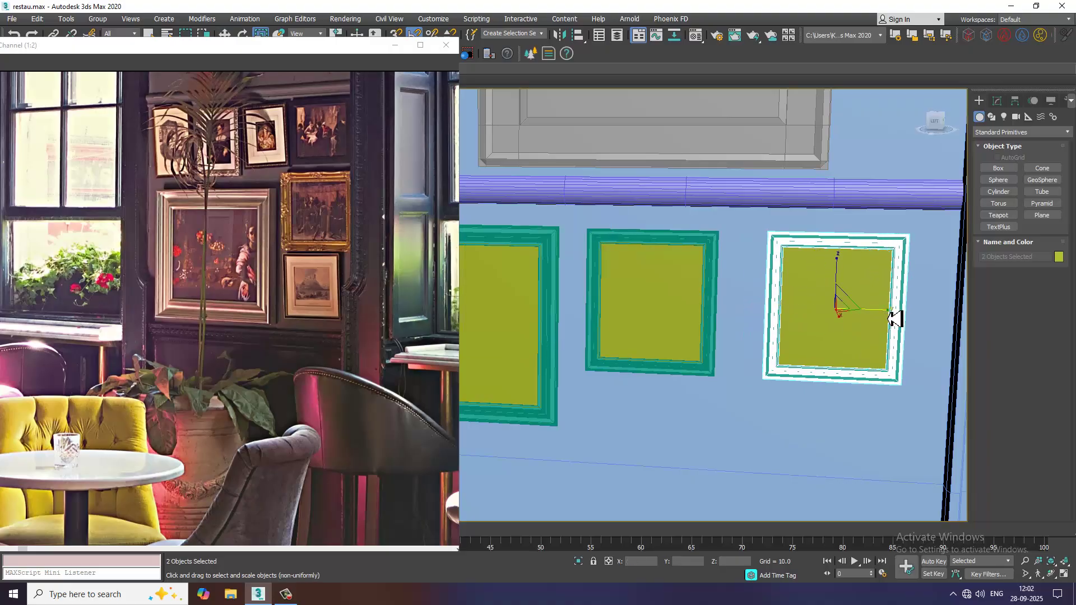
pyautogui.moveTo(895, 319)
pyautogui.mouseDown()
pyautogui.moveTo(910, 317)
pyautogui.moveTo(895, 317)
pyautogui.mouseUp()
pyautogui.press('w')
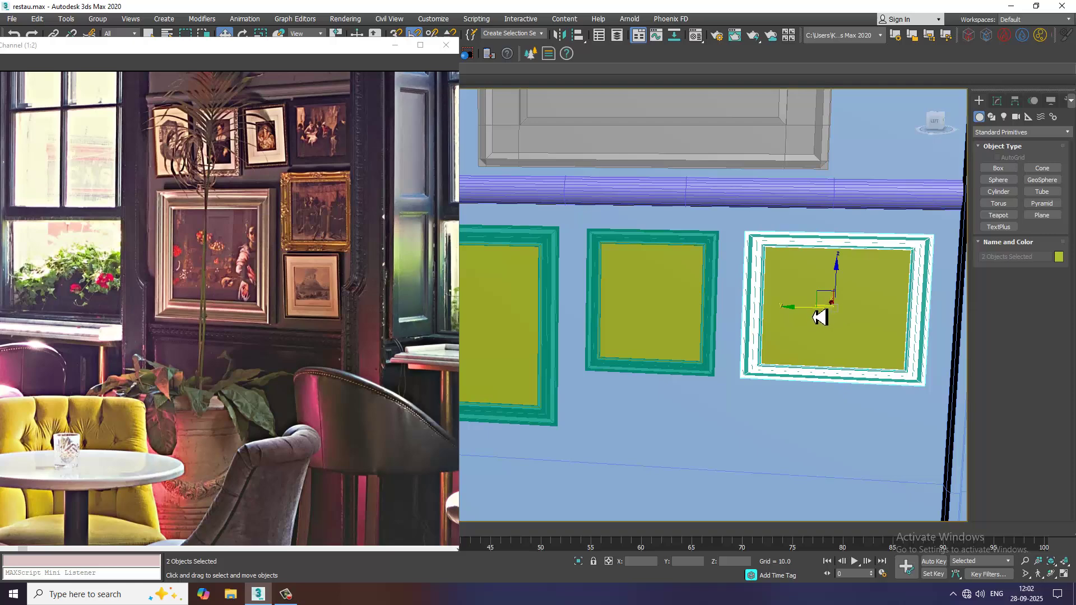
pyautogui.scroll(-5, 816, 308)
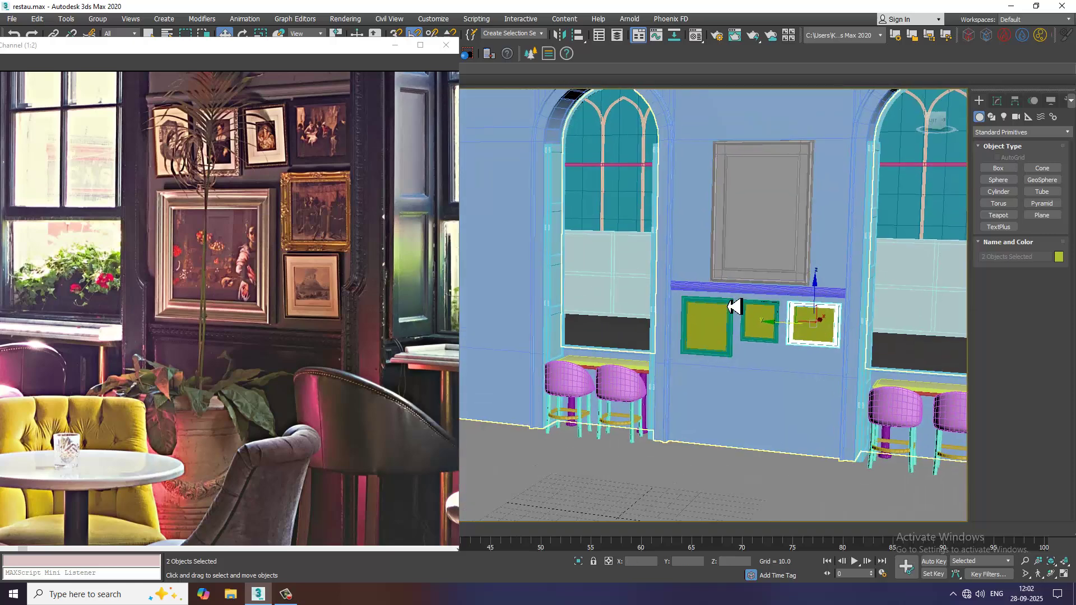
pyautogui.scroll(4, 799, 348)
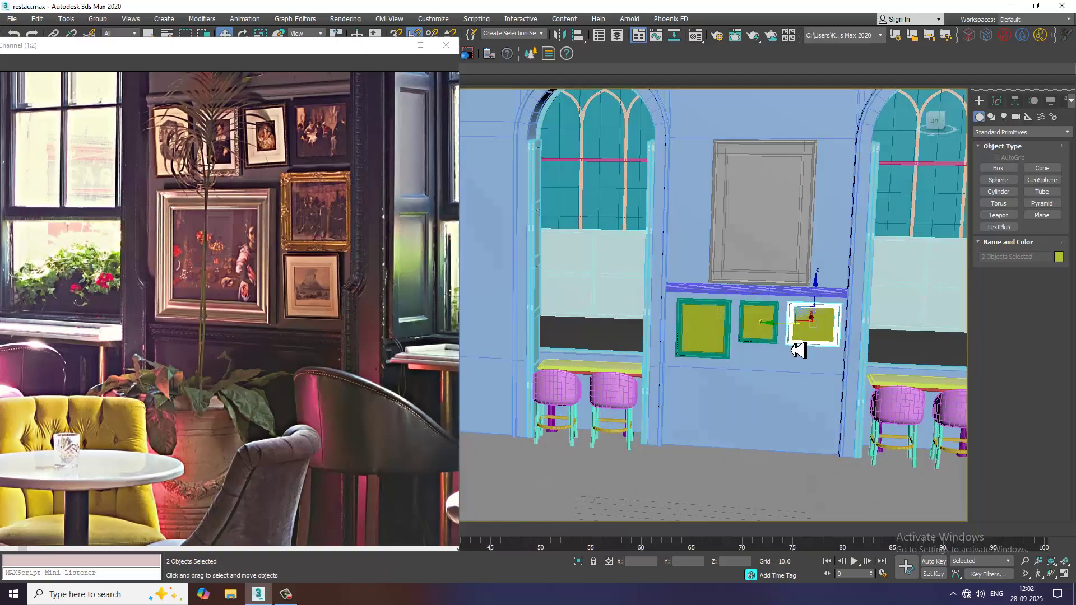
pyautogui.scroll(2, 281, 352)
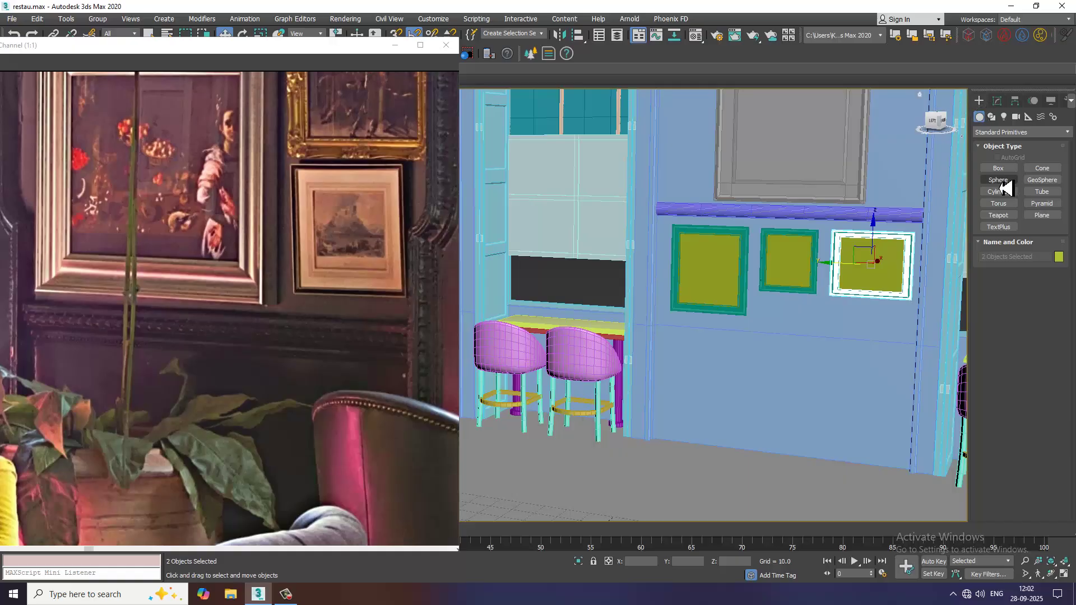
# - Draw a long, thin box across the wall below the three small framed pictures, using AutoGrid to align it to the wall surface
pyautogui.click(998, 169)
pyautogui.scroll(3, 786, 342)
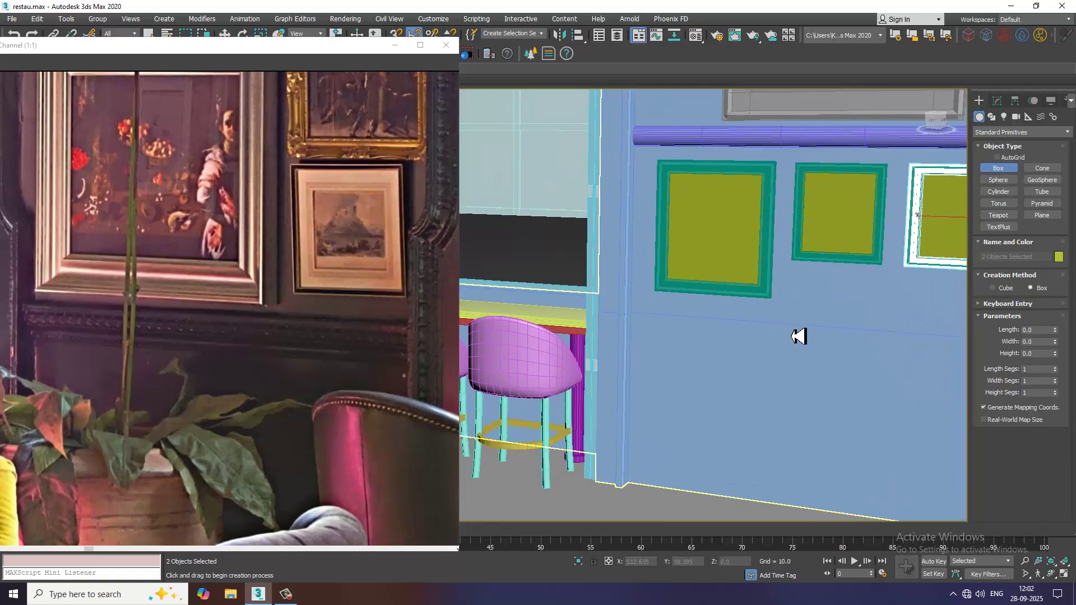
pyautogui.scroll(-4, 646, 342)
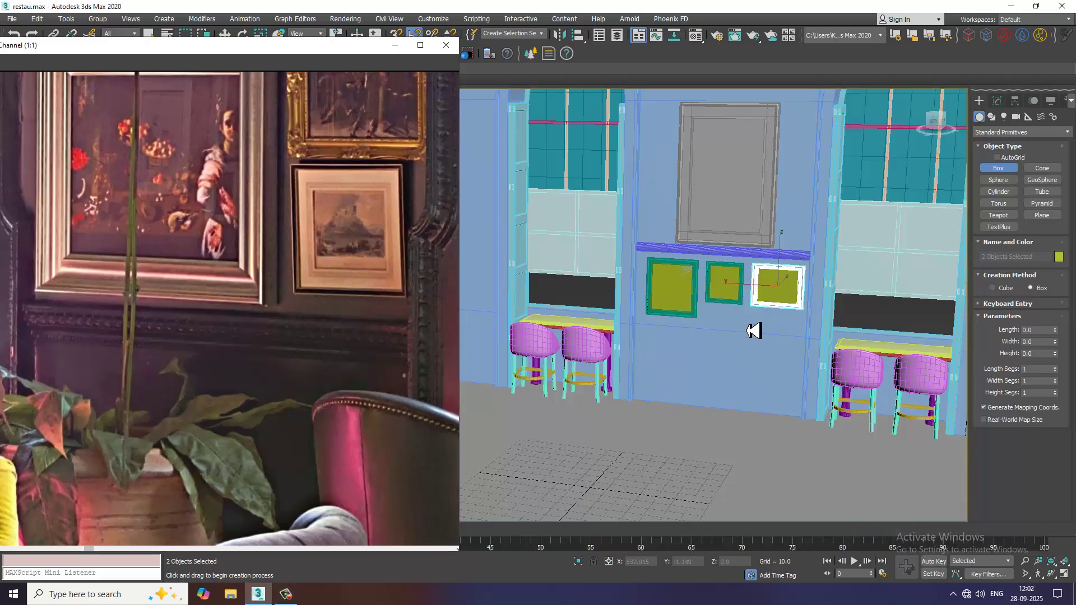
pyautogui.scroll(2, 751, 331)
pyautogui.click(1006, 159)
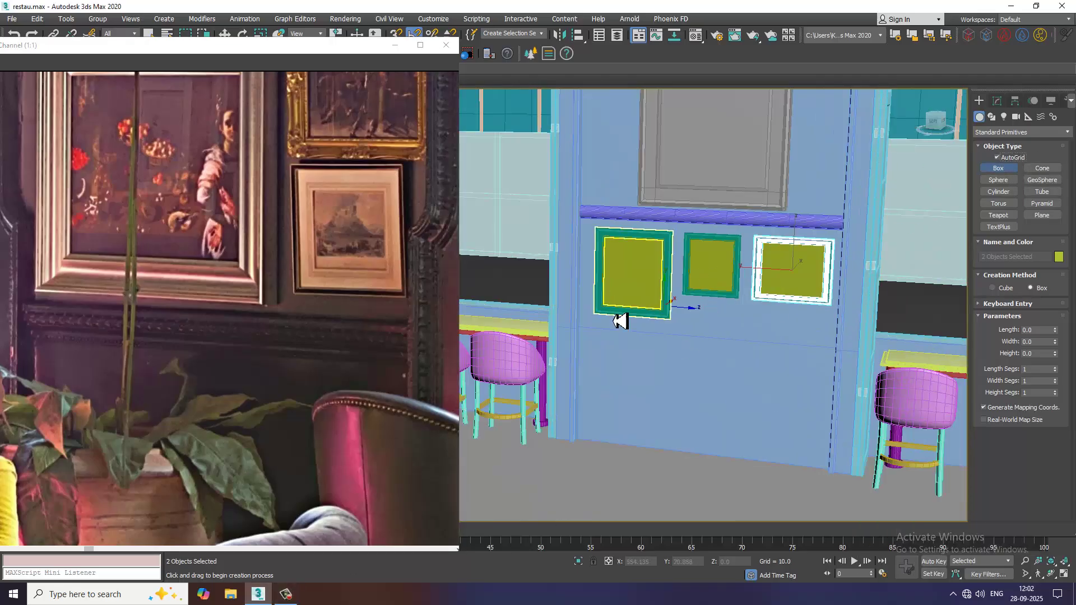
pyautogui.moveTo(591, 331)
pyautogui.mouseDown()
pyautogui.moveTo(680, 361)
pyautogui.moveTo(841, 359)
pyautogui.mouseUp()
pyautogui.click(840, 361)
# - Scale the rail box slightly in height and depth, and push it towards the wall to about X 193.5
pyautogui.keyDown('alt'); pyautogui.moveTo(781, 350); pyautogui.dragTo(713, 359, button='middle'); pyautogui.keyUp('alt')
pyautogui.scroll(2, 713, 359)
pyautogui.press('w')
pyautogui.keyDown('alt'); pyautogui.moveTo(691, 303); pyautogui.dragTo(734, 315, button='middle'); pyautogui.keyUp('alt')
pyautogui.scroll(2, 688, 333)
pyautogui.scroll(2, 734, 315)
pyautogui.scroll(1, 376, 356)
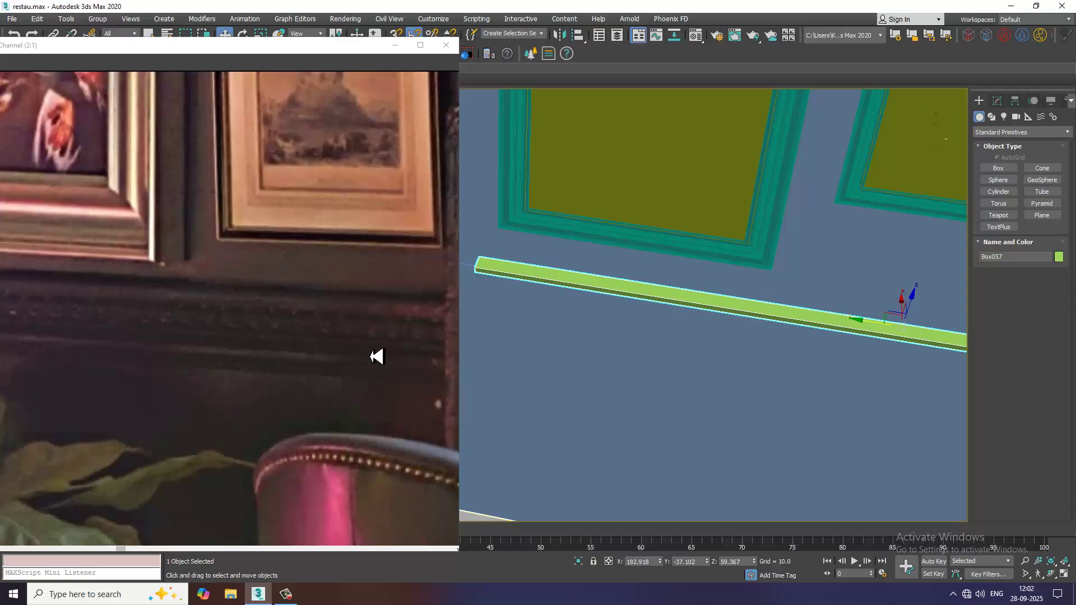
pyautogui.scroll(-1, 375, 357)
pyautogui.keyDown('alt'); pyautogui.moveTo(785, 334); pyautogui.dragTo(803, 303, button='middle'); pyautogui.keyUp('alt')
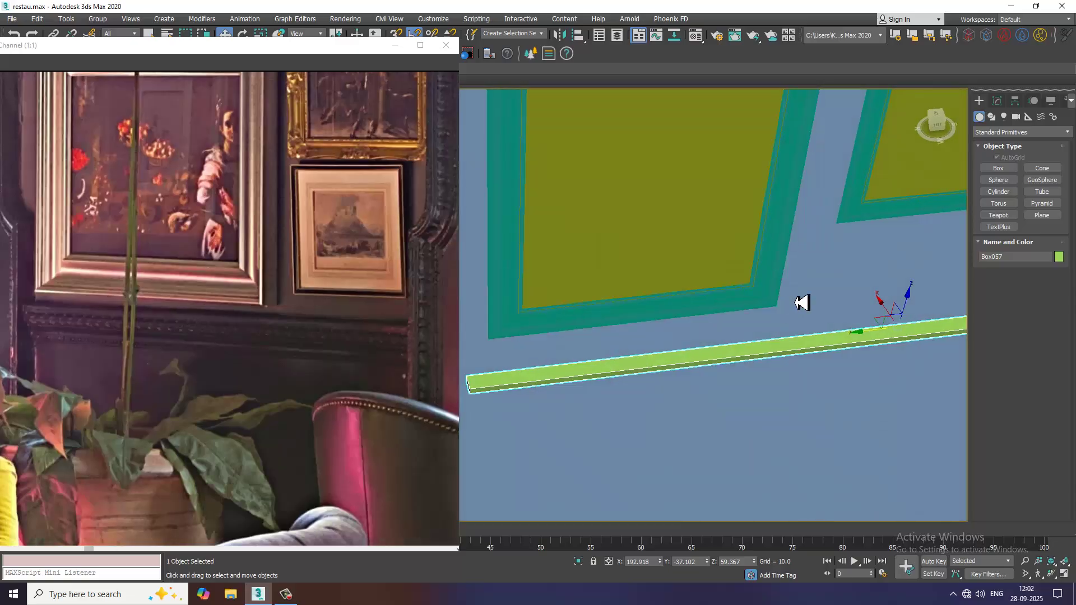
pyautogui.press('r')
pyautogui.moveTo(912, 265); pyautogui.dragTo(911, 268)
pyautogui.scroll(-3, 896, 280)
pyautogui.keyDown('alt'); pyautogui.moveTo(706, 330); pyautogui.dragTo(874, 380, button='middle'); pyautogui.keyUp('alt')
pyautogui.scroll(3, 886, 368)
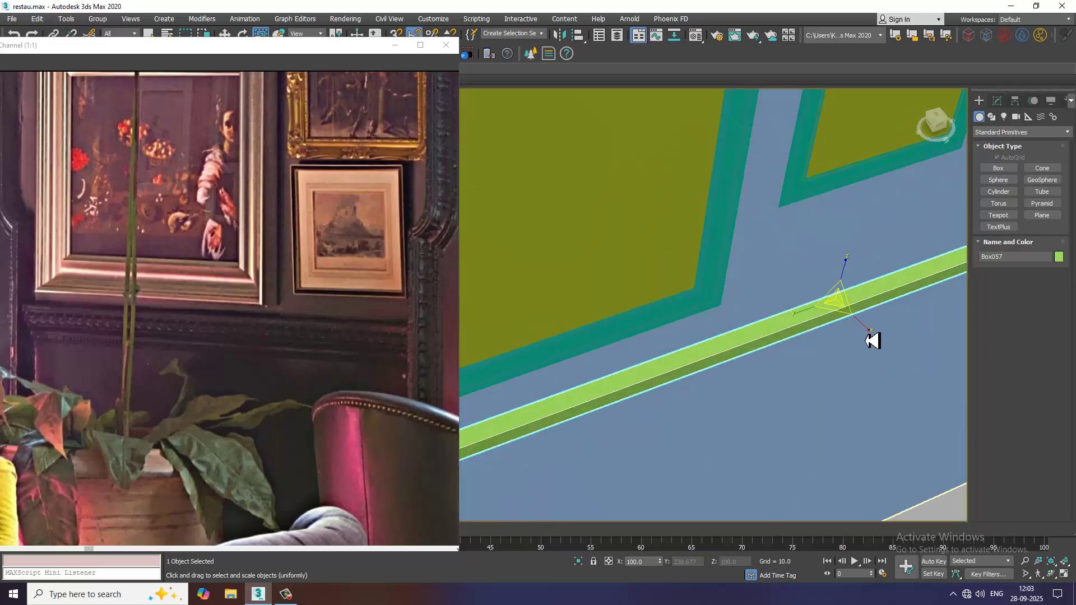
pyautogui.moveTo(870, 337); pyautogui.dragTo(881, 337)
pyautogui.press('w')
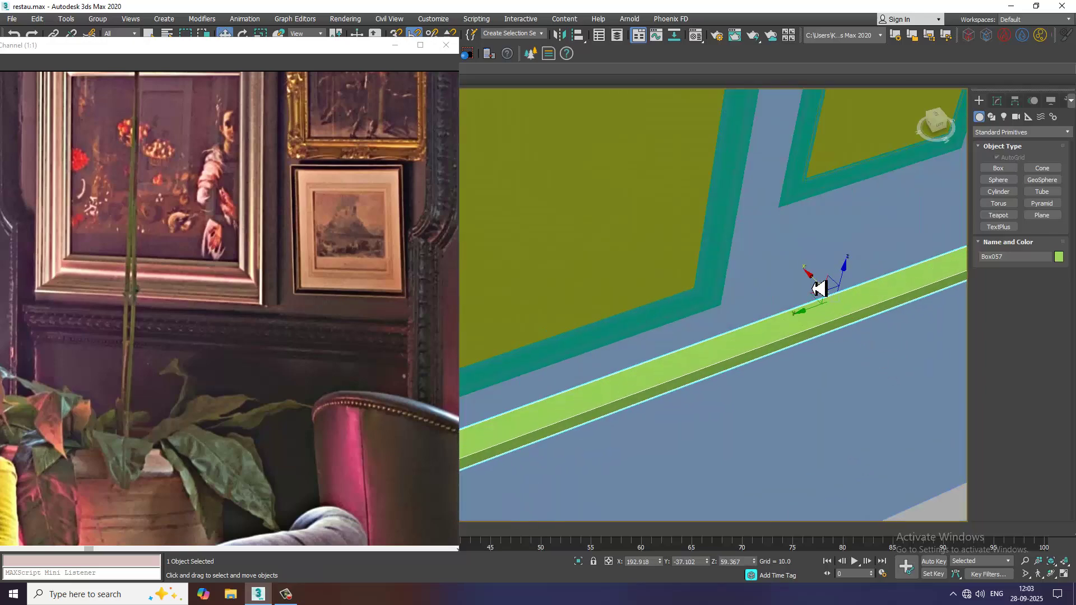
pyautogui.scroll(-5, 756, 293)
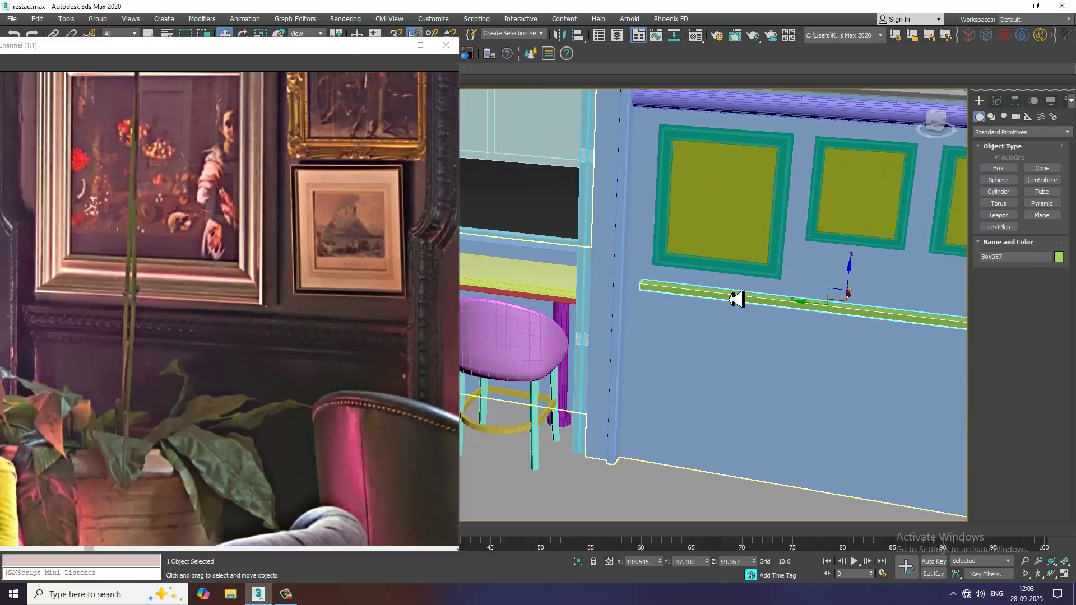
# - Convert the rail to an editable poly and extend the vertices at its end near the pictured stools to the adjoining pilaster
pyautogui.scroll(2, 736, 299)
pyautogui.rightClick(683, 296)
pyautogui.moveTo(751, 413)
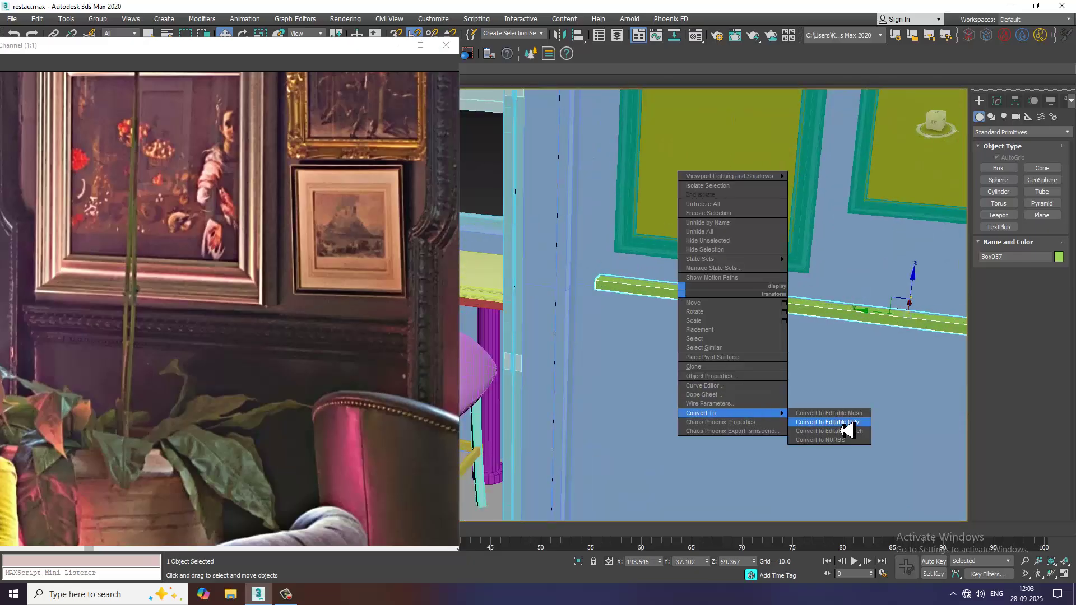
pyautogui.click(842, 423)
pyautogui.press('1')
pyautogui.moveTo(539, 262); pyautogui.dragTo(678, 363)
pyautogui.keyDown('alt'); pyautogui.moveTo(678, 362); pyautogui.dragTo(631, 315, button='middle'); pyautogui.keyUp('alt')
pyautogui.scroll(3, 611, 314)
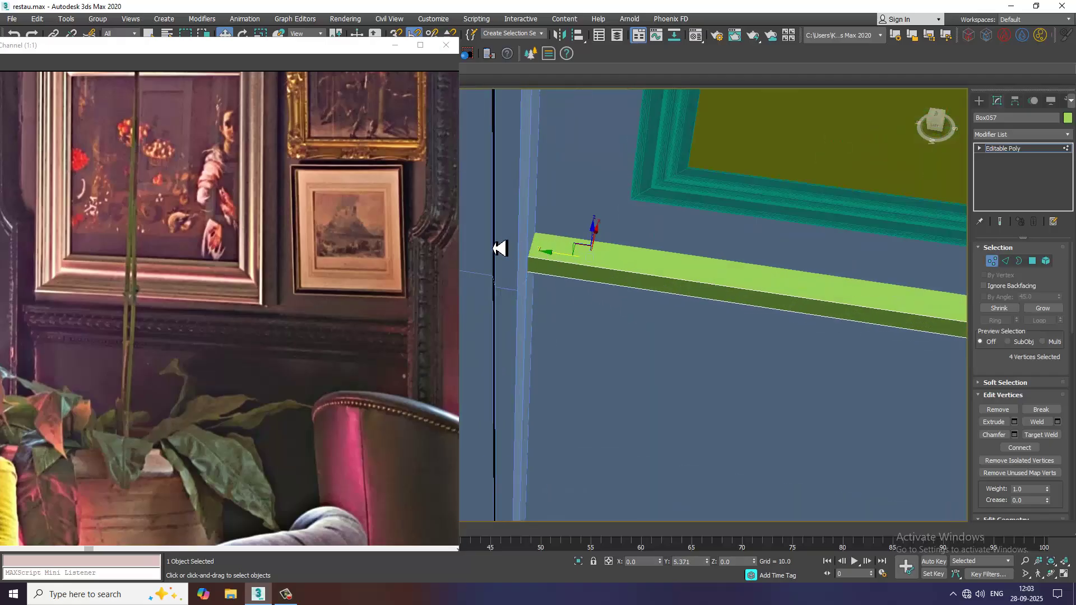
pyautogui.moveTo(500, 248); pyautogui.dragTo(499, 249)
# - Move the four vertices at the rail's other end so it meets the opposite pilaster
pyautogui.scroll(-5, 660, 293)
pyautogui.moveTo(744, 269); pyautogui.dragTo(690, 275, button='middle')
pyautogui.moveTo(743, 267); pyautogui.dragTo(725, 319)
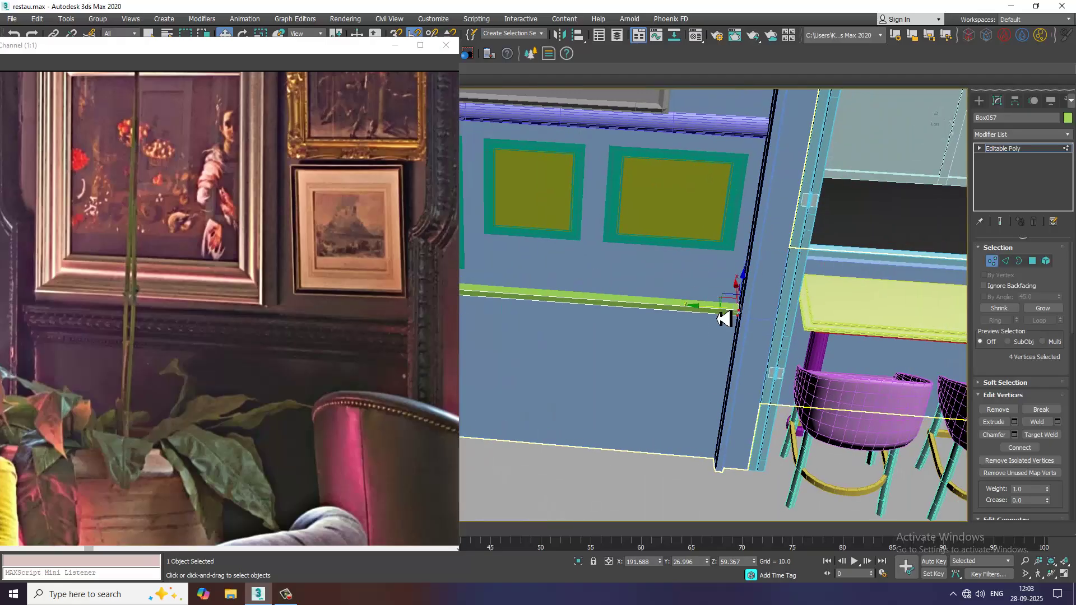
pyautogui.scroll(2, 723, 318)
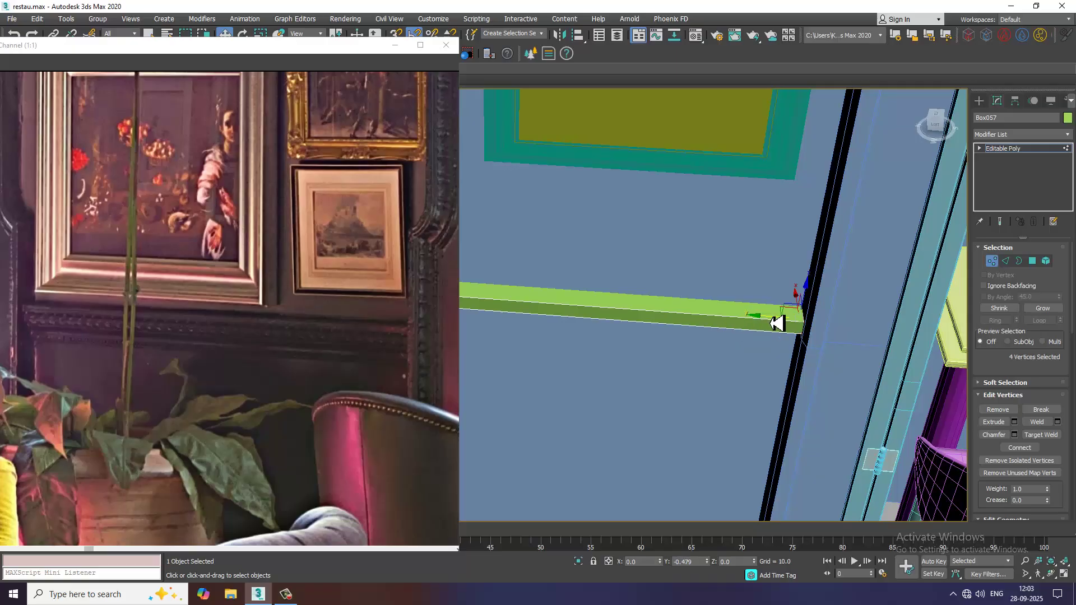
# - Chamfer the rail's two long front edges by 0.211 with 3 segments
pyautogui.scroll(-4, 780, 317)
pyautogui.keyDown('alt'); pyautogui.moveTo(780, 305); pyautogui.dragTo(767, 325, button='middle'); pyautogui.keyUp('alt')
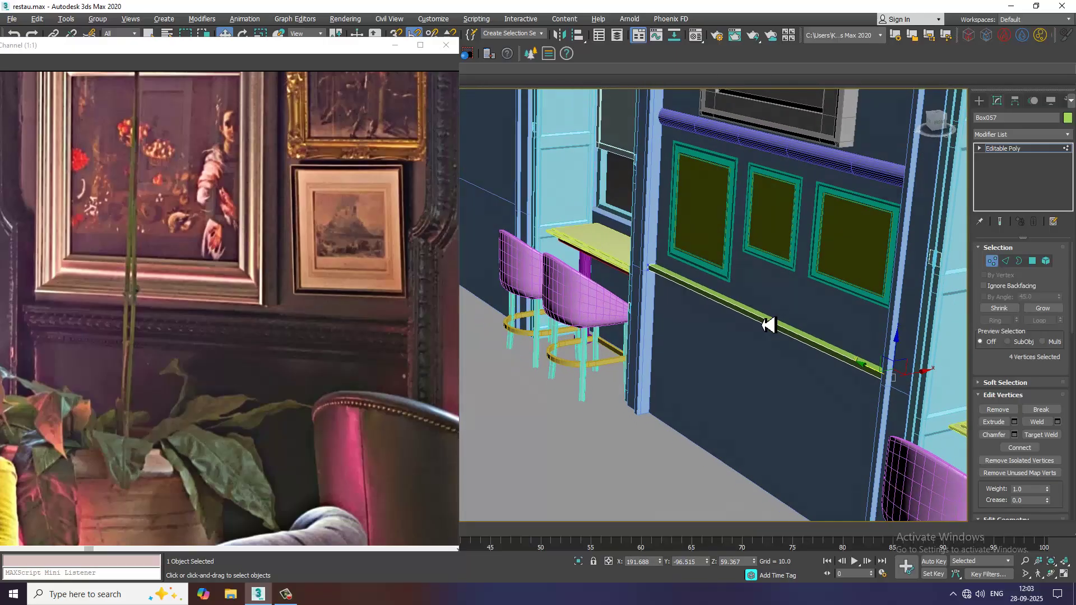
pyautogui.scroll(3, 749, 309)
pyautogui.press('2')
pyautogui.click(771, 332)
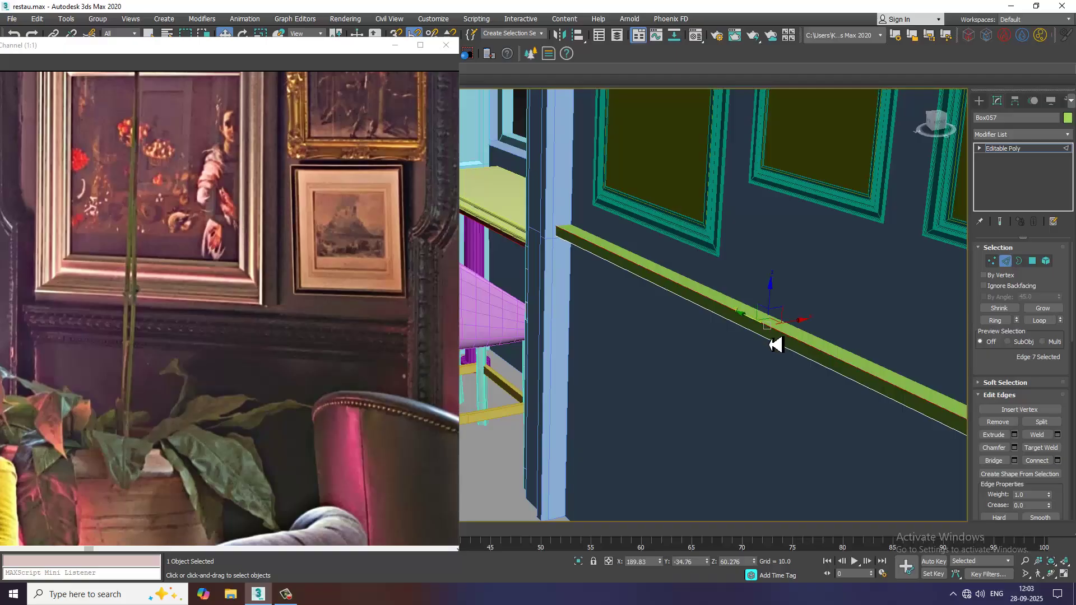
pyautogui.keyDown('ctrl'); pyautogui.click(775, 347); pyautogui.keyUp('ctrl')
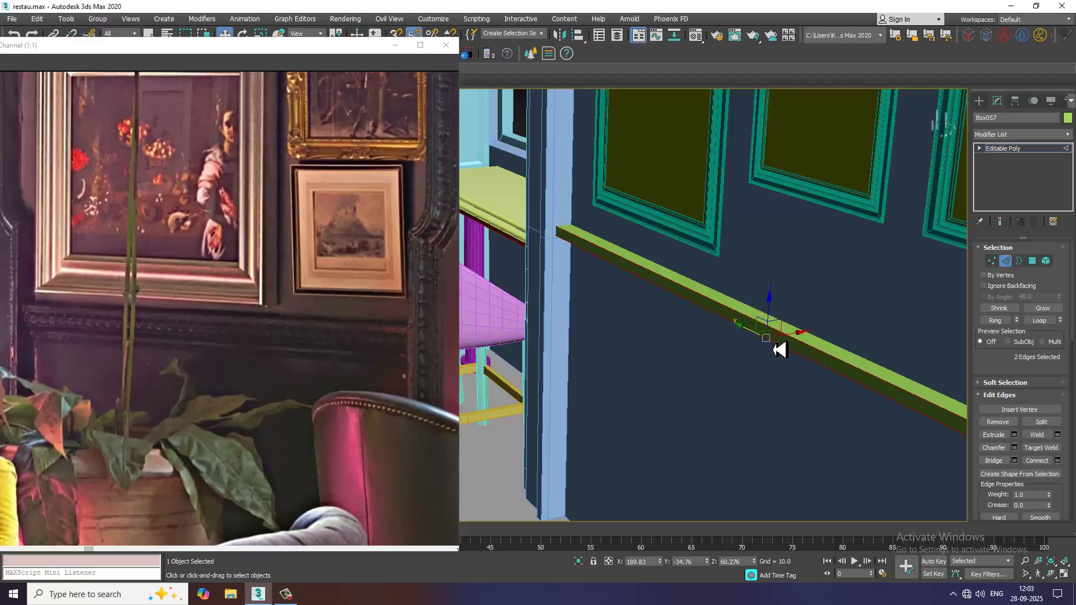
pyautogui.click(1014, 447)
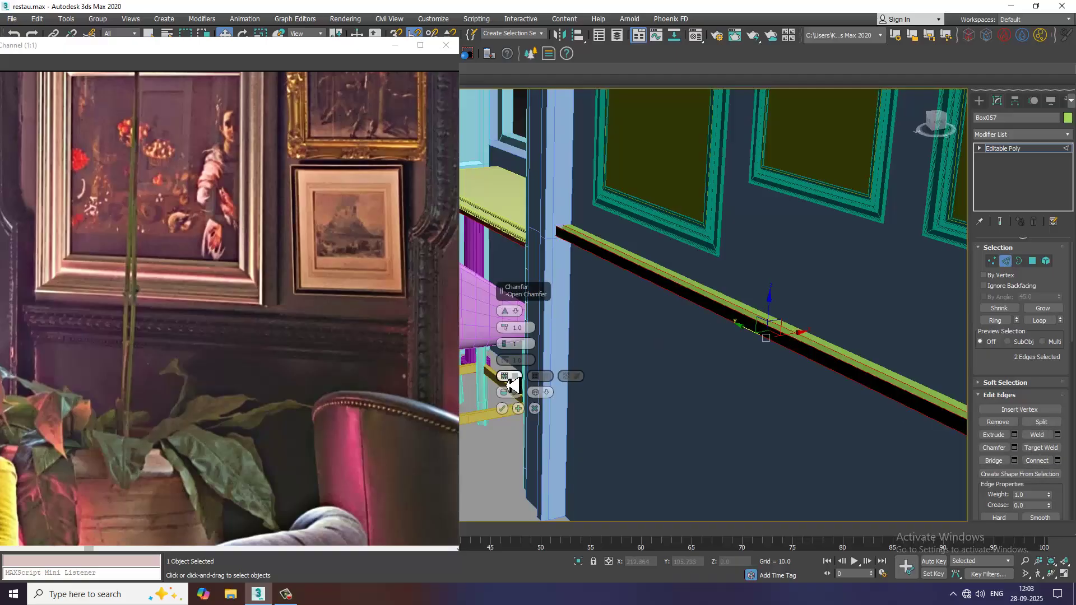
pyautogui.moveTo(504, 327); pyautogui.dragTo(515, 338)
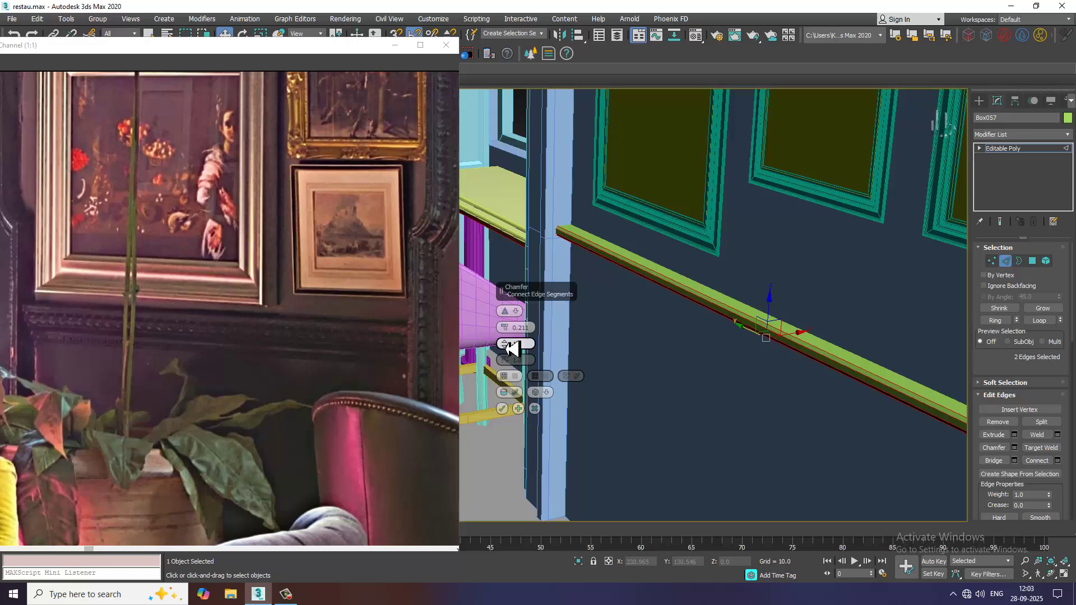
pyautogui.click(505, 341)
pyautogui.click(504, 342)
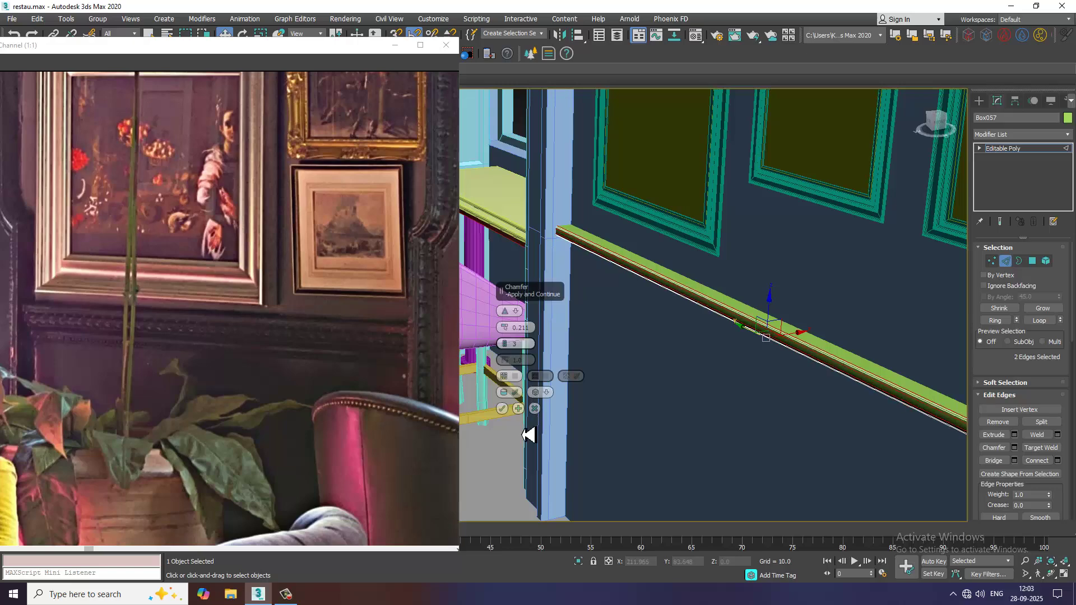
pyautogui.click(503, 409)
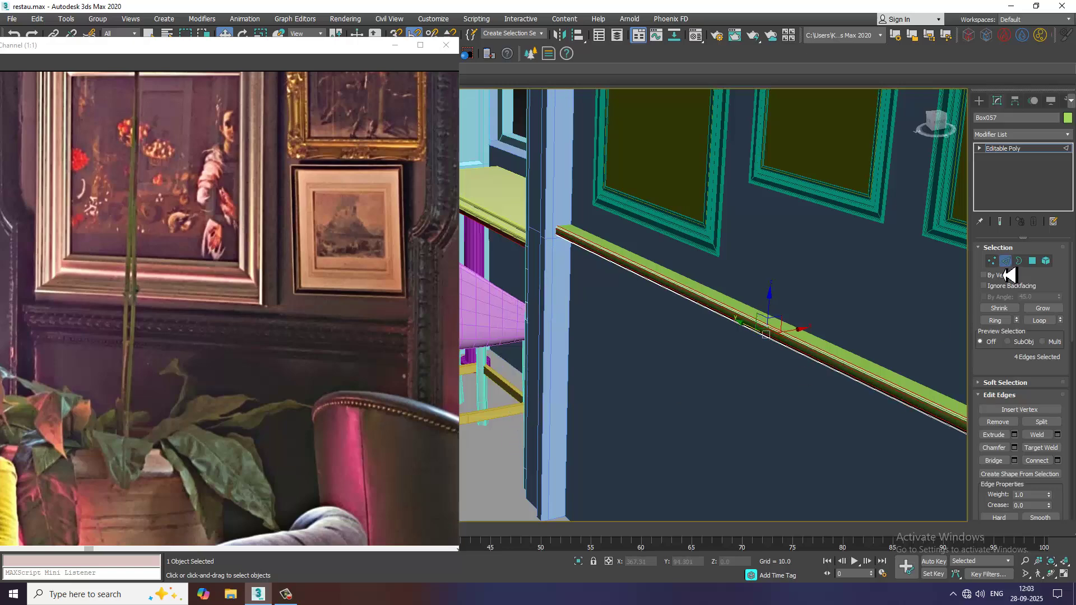
pyautogui.click(1034, 150)
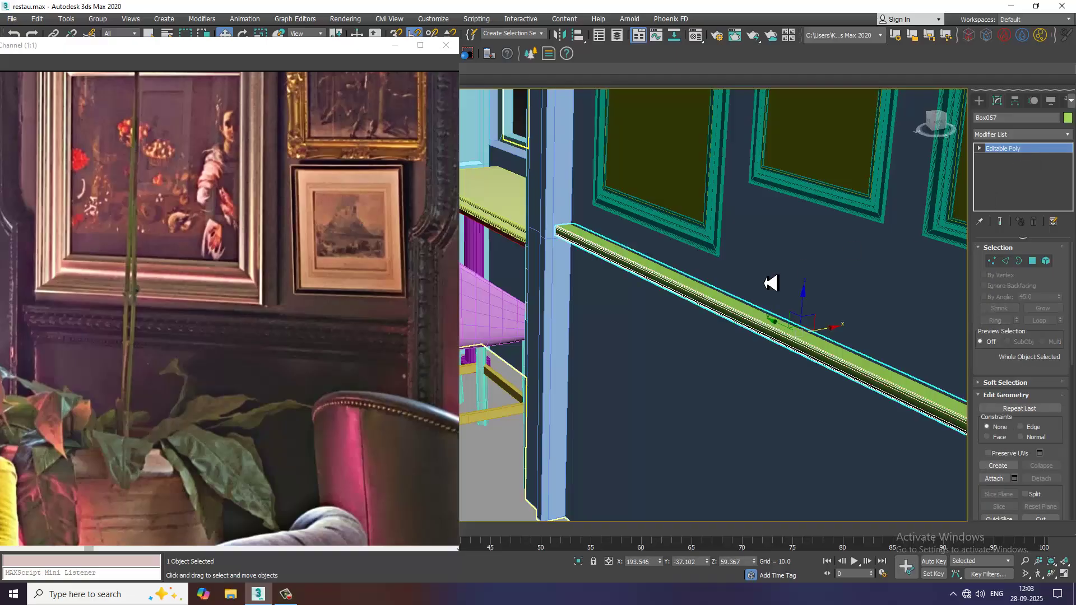
# - Draw a small box about 2.16 long and 0.65 wide on the wall under the rail's end, and convert it to an editable poly
pyautogui.click(979, 102)
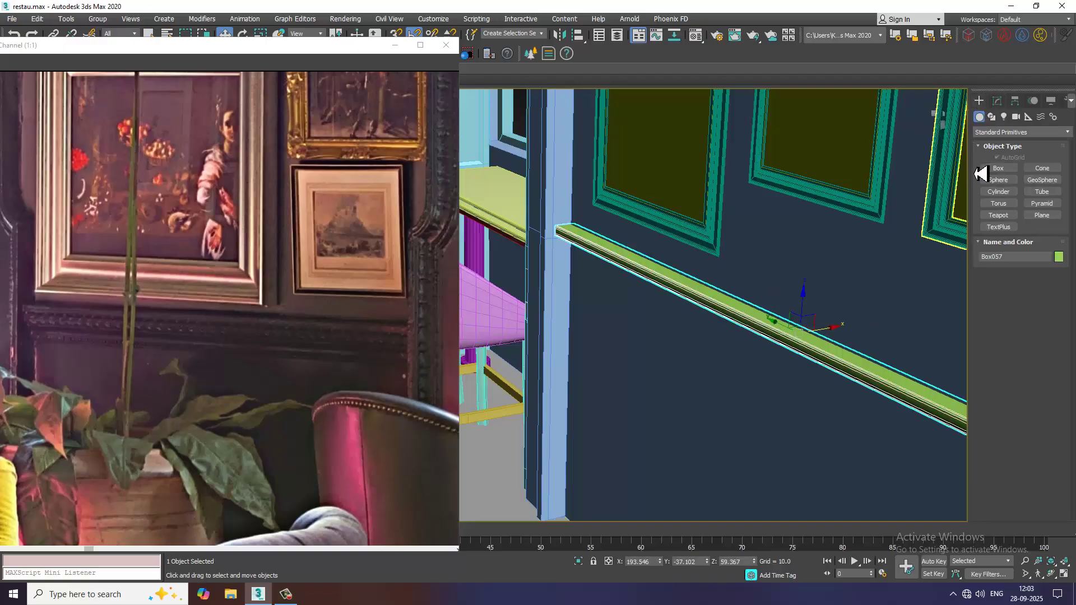
pyautogui.click(1000, 169)
pyautogui.scroll(6, 680, 312)
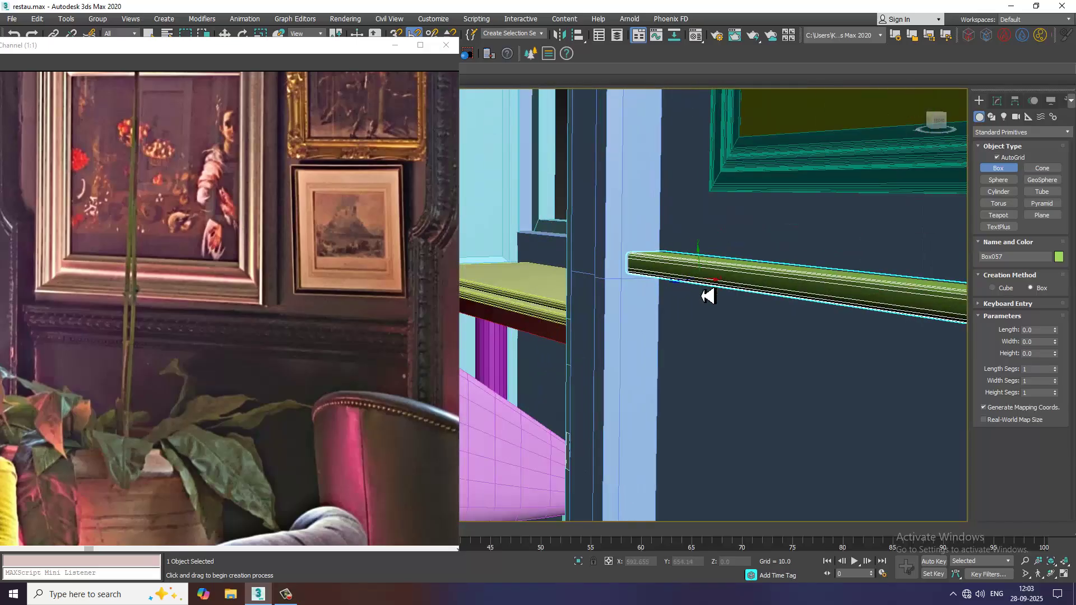
pyautogui.keyDown('alt'); pyautogui.moveTo(724, 309); pyautogui.dragTo(655, 343, button='middle'); pyautogui.keyUp('alt')
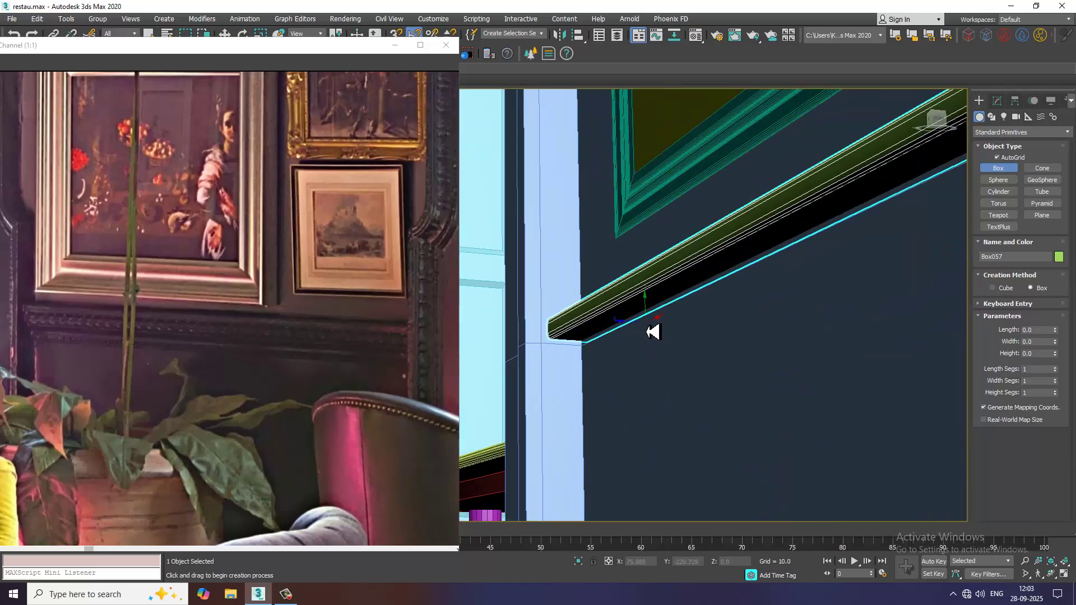
pyautogui.moveTo(653, 332); pyautogui.dragTo(645, 344)
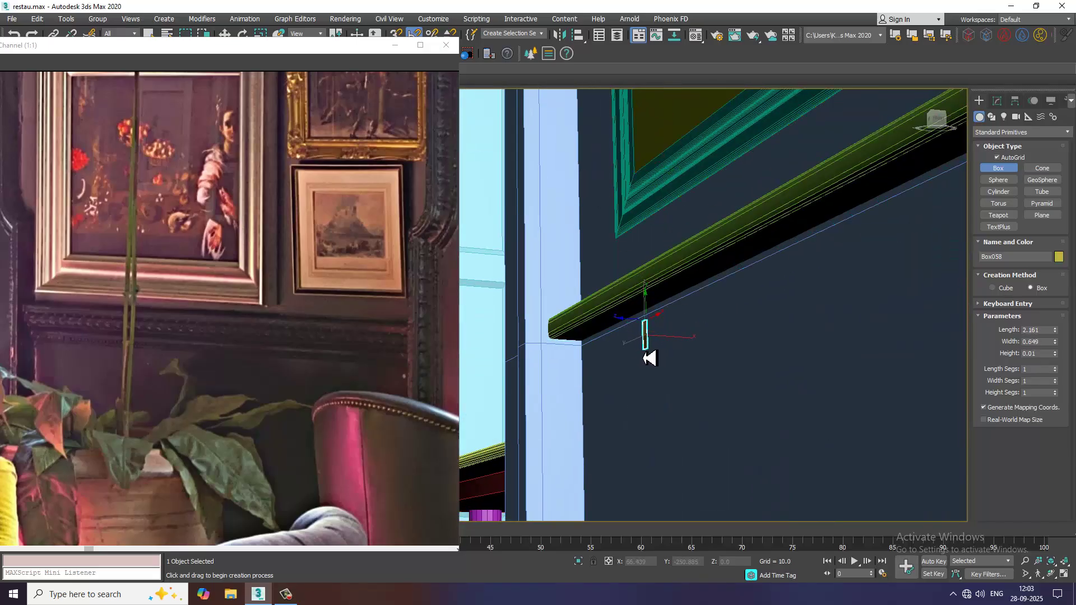
pyautogui.keyDown('alt'); pyautogui.moveTo(665, 329); pyautogui.dragTo(636, 343, button='middle'); pyautogui.keyUp('alt')
pyautogui.scroll(3, 644, 336)
pyautogui.press('w')
pyautogui.scroll(2, 634, 340)
pyautogui.rightClick(623, 322)
pyautogui.moveTo(694, 434)
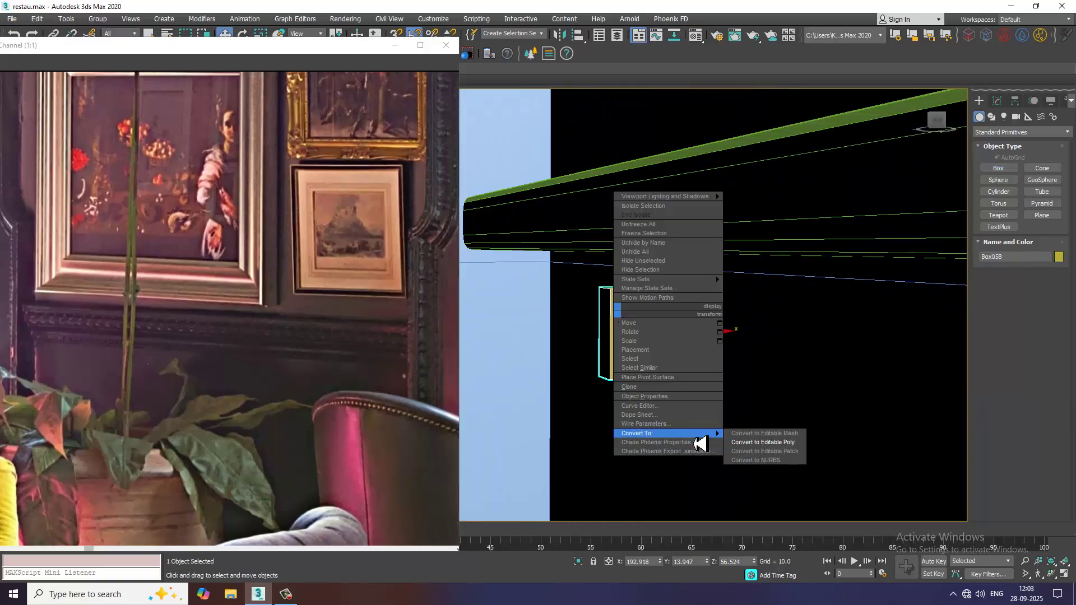
pyautogui.click(736, 443)
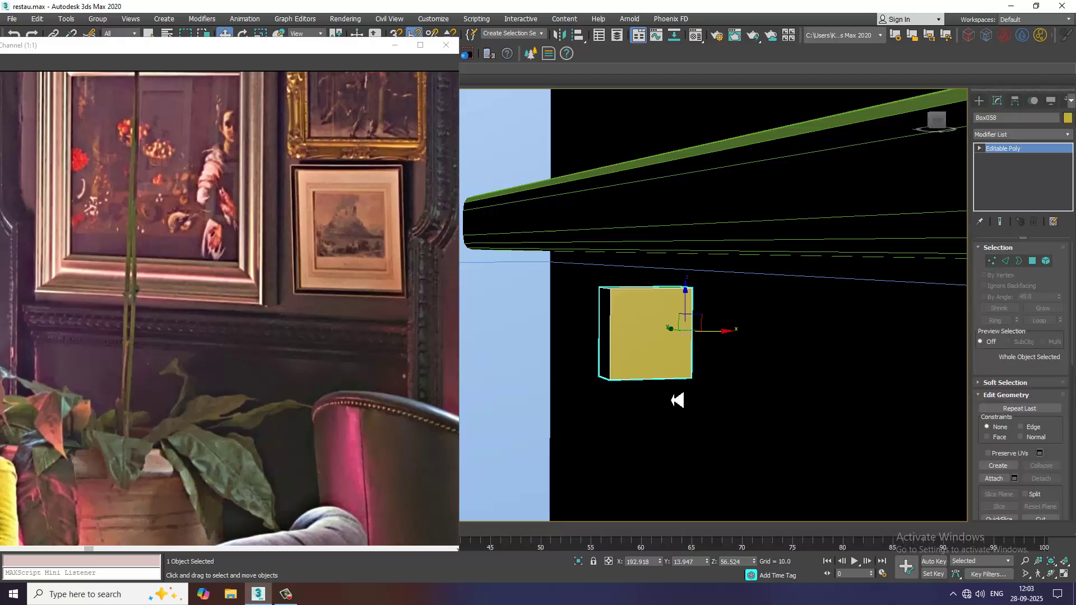
# - Round the small block's upper front edge with a 1.493 chamfer of 7 segments
pyautogui.click(609, 292)
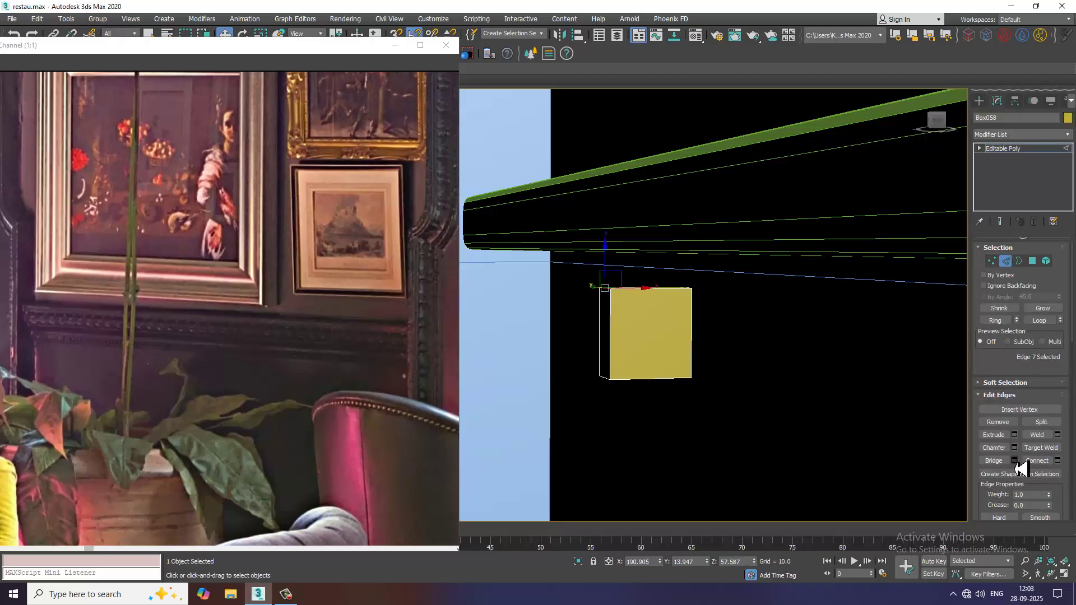
pyautogui.click(1014, 447)
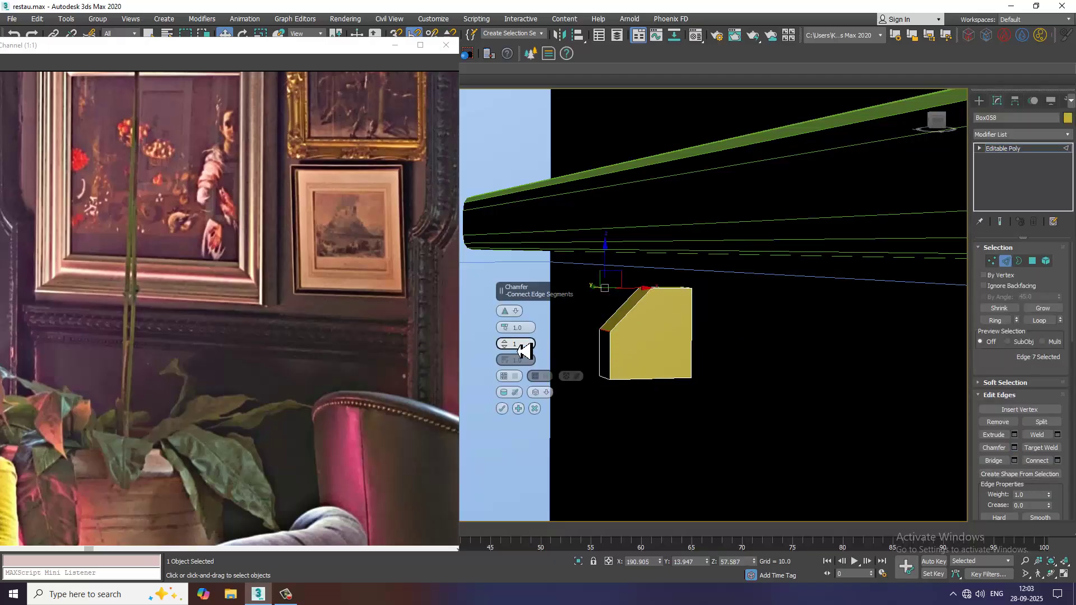
pyautogui.moveTo(509, 347); pyautogui.dragTo(512, 334)
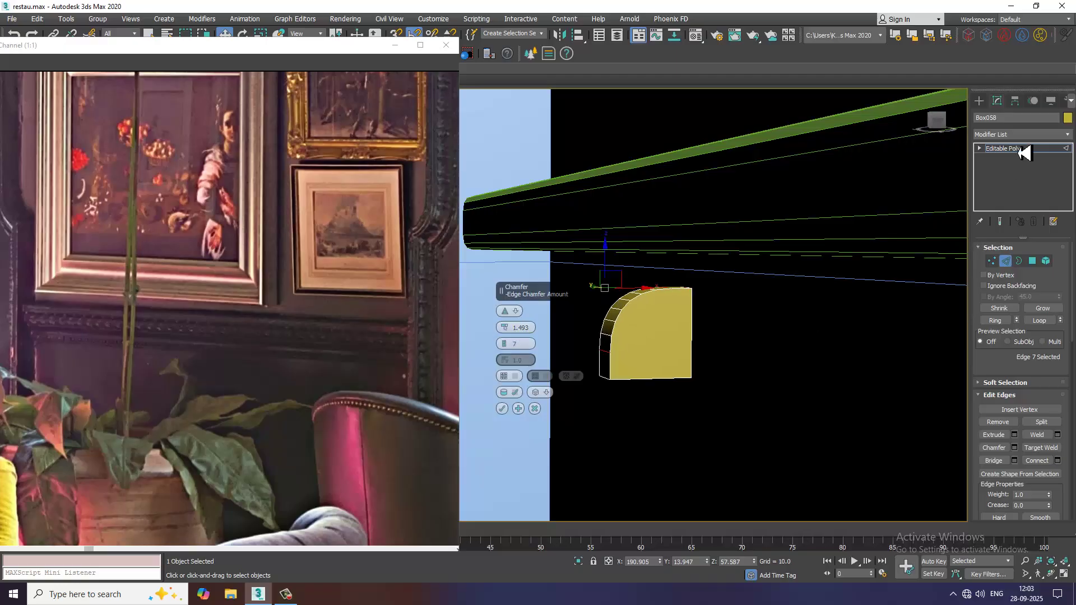
pyautogui.click(1045, 150)
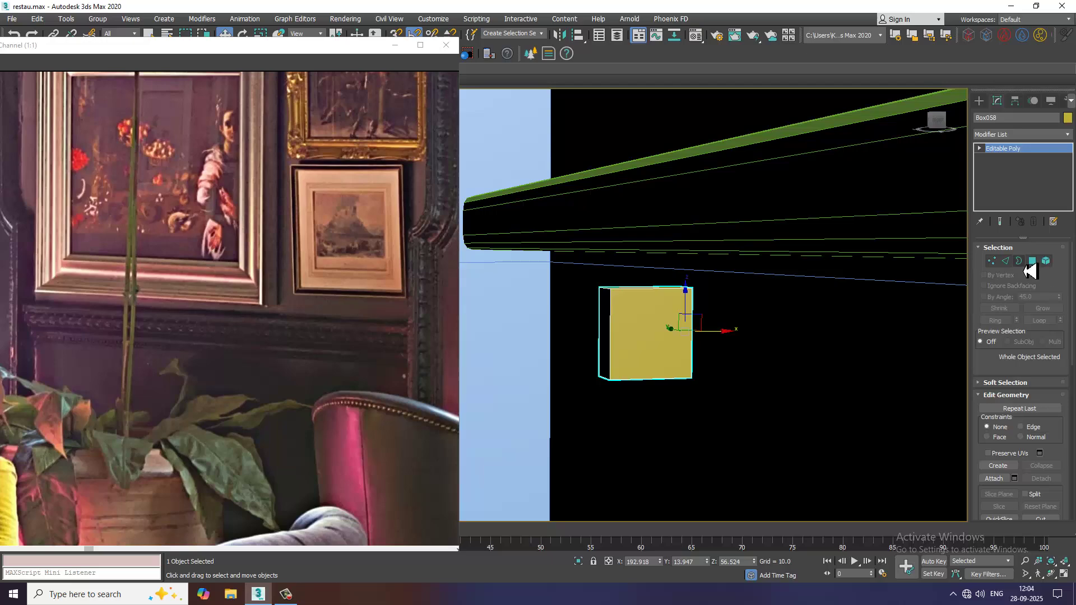
pyautogui.click(1006, 261)
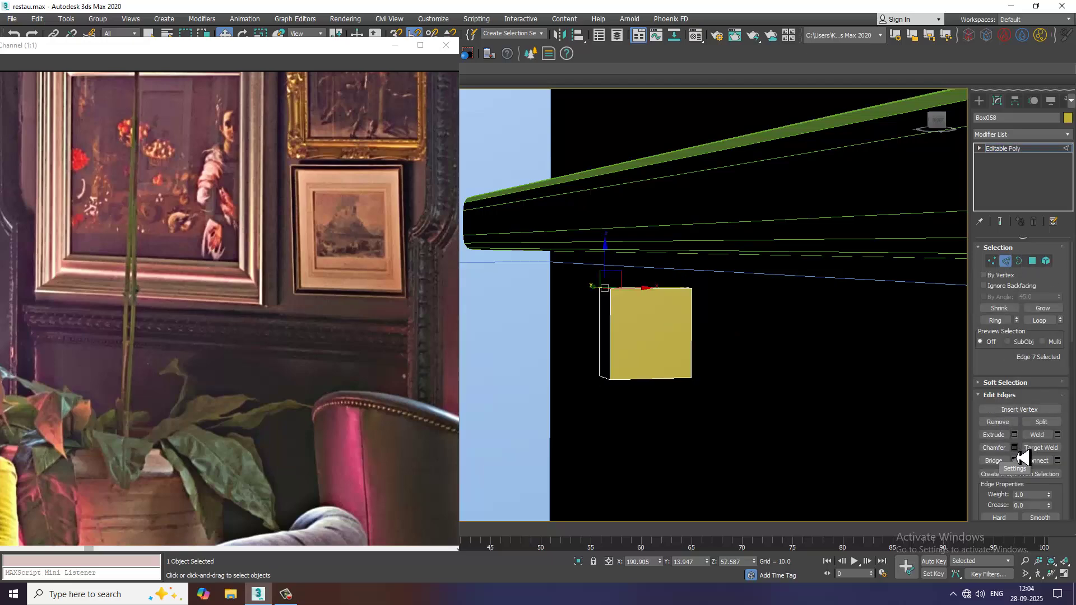
pyautogui.click(1015, 448)
pyautogui.click(502, 409)
pyautogui.scroll(-6, 644, 396)
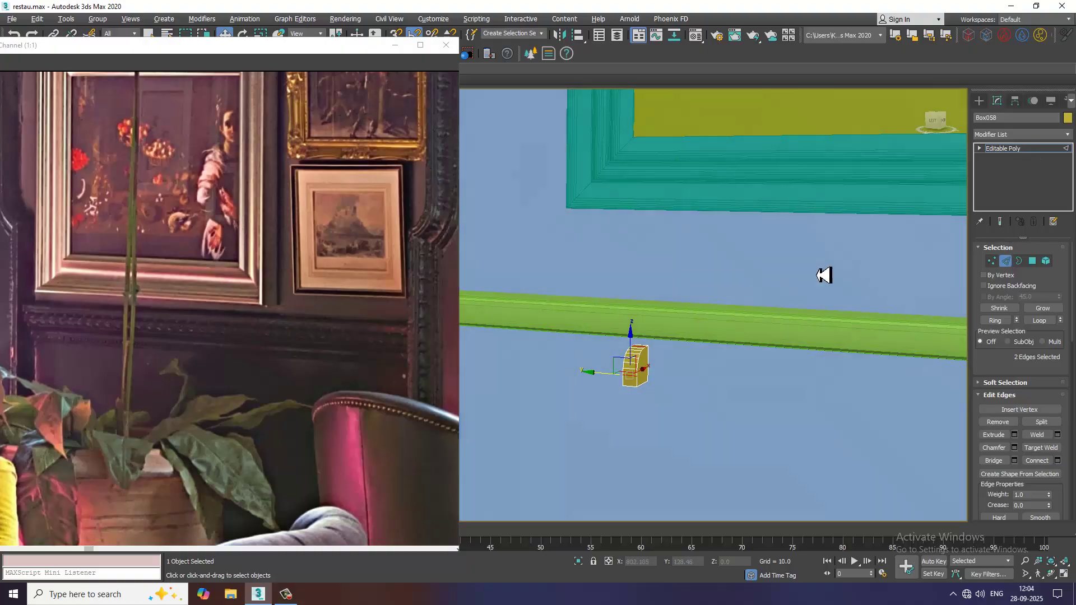
pyautogui.click(1028, 149)
# - Narrow the rounded block by moving its side face inward about 0.25, and raise the block about 0.9 against the rail's underside
pyautogui.scroll(5, 711, 337)
pyautogui.keyDown('alt'); pyautogui.moveTo(703, 334); pyautogui.dragTo(607, 421, button='middle'); pyautogui.keyUp('alt')
pyautogui.press('4')
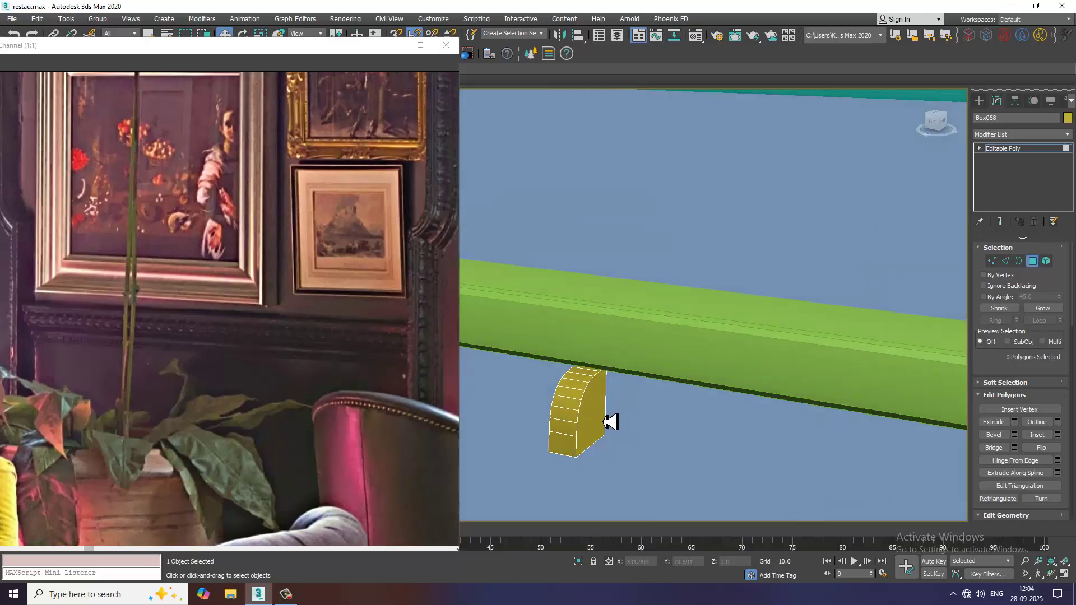
pyautogui.click(607, 420)
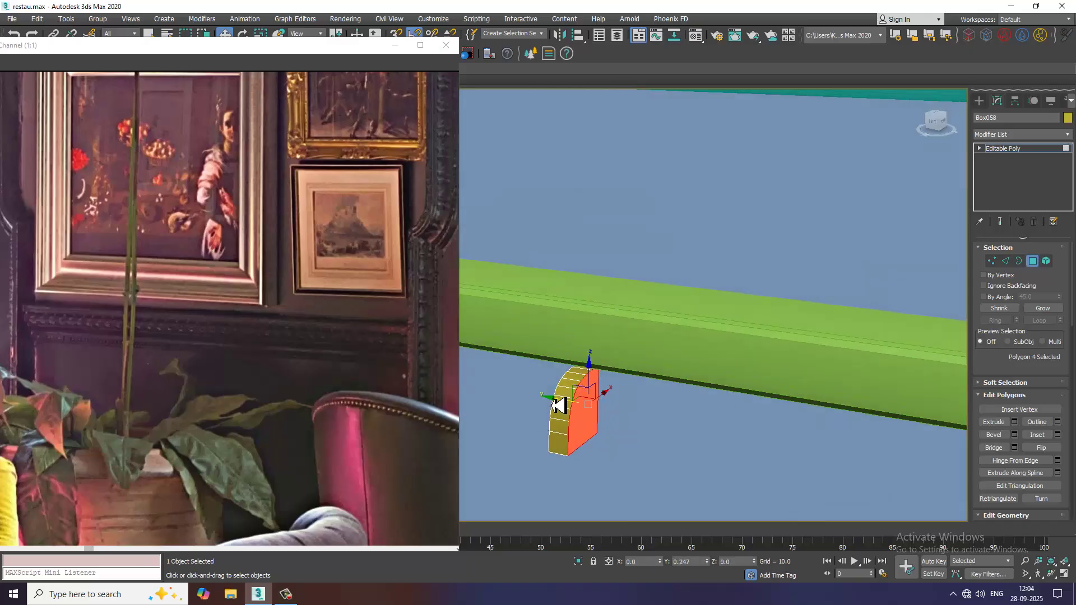
pyautogui.click(1019, 148)
pyautogui.keyDown('alt'); pyautogui.moveTo(678, 305); pyautogui.dragTo(619, 379, button='middle'); pyautogui.keyUp('alt')
pyautogui.moveTo(617, 368); pyautogui.dragTo(617, 347)
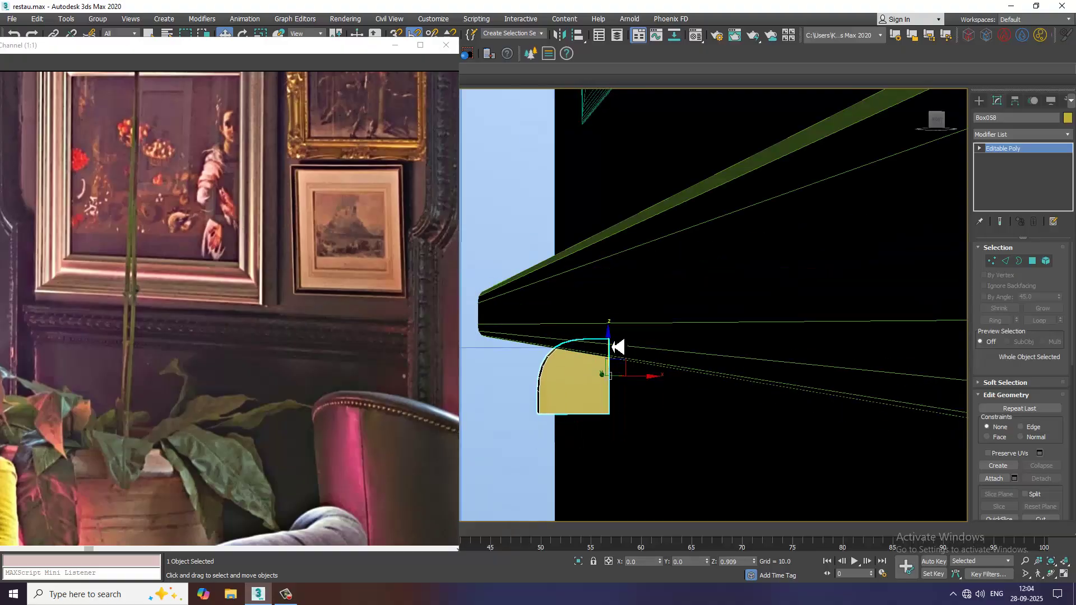
# - Move the rounded block about 12.4 along the rail's underside to sit under the rail's end beside the window
pyautogui.moveTo(639, 369)
pyautogui.keyDown('alt'); pyautogui.mouseDown(button='middle')
pyautogui.moveTo(714, 384)
pyautogui.moveTo(693, 380)
pyautogui.mouseUp(button='middle'); pyautogui.keyUp('alt')
pyautogui.scroll(5, 694, 379)
pyautogui.press('r')
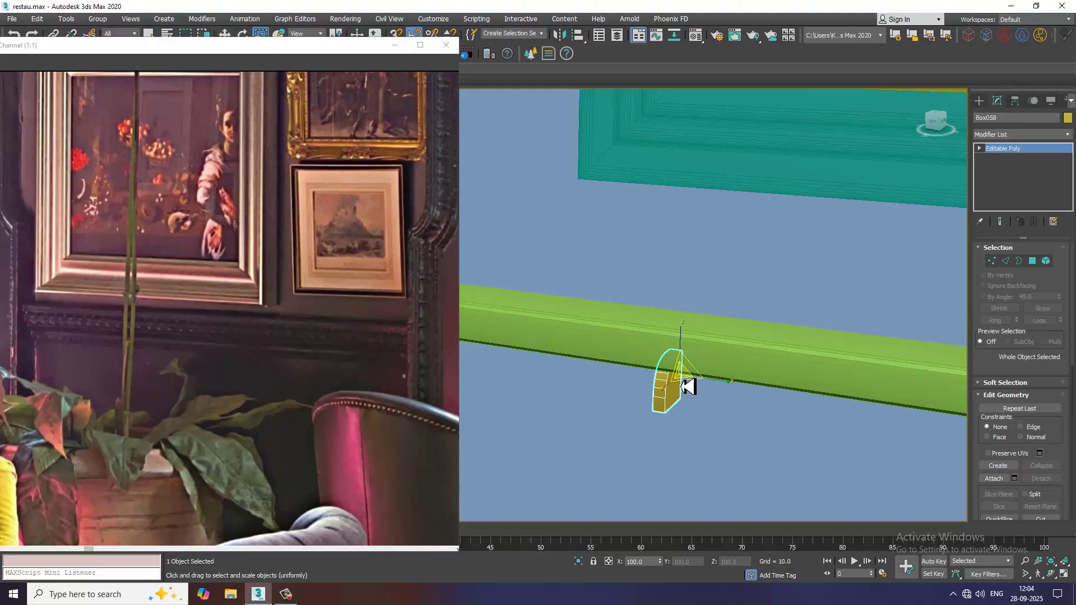
pyautogui.press('w')
pyautogui.keyDown('alt'); pyautogui.moveTo(691, 384); pyautogui.dragTo(692, 352, button='middle'); pyautogui.keyUp('alt')
pyautogui.moveTo(700, 335); pyautogui.dragTo(702, 309)
pyautogui.scroll(-3, 695, 316)
pyautogui.scroll(-3, 693, 316)
pyautogui.keyDown('alt'); pyautogui.moveTo(694, 316); pyautogui.dragTo(799, 370, button='middle'); pyautogui.keyUp('alt')
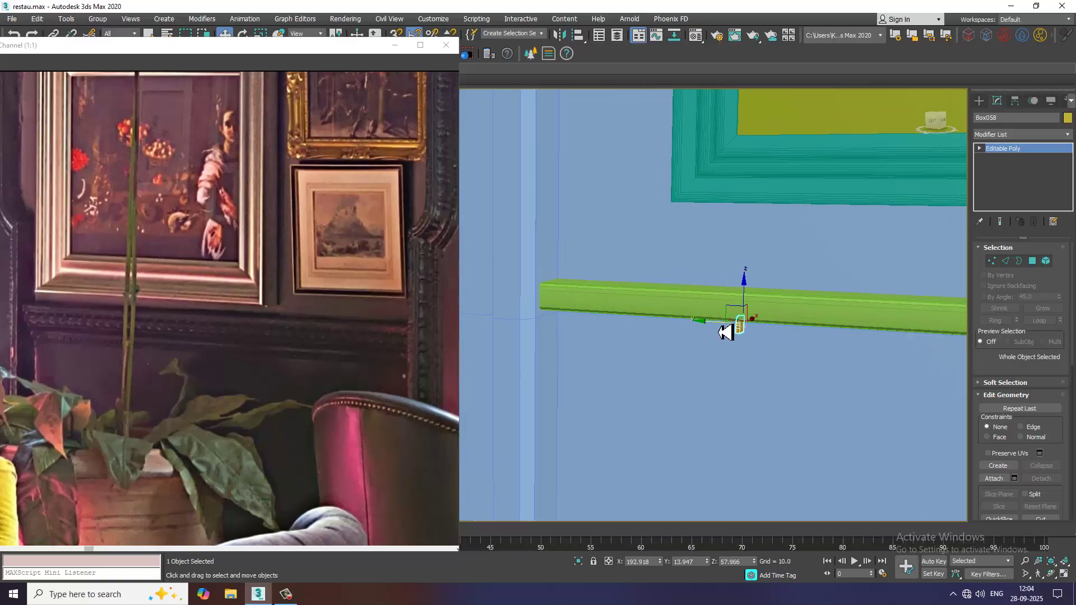
pyautogui.moveTo(719, 325); pyautogui.dragTo(556, 314)
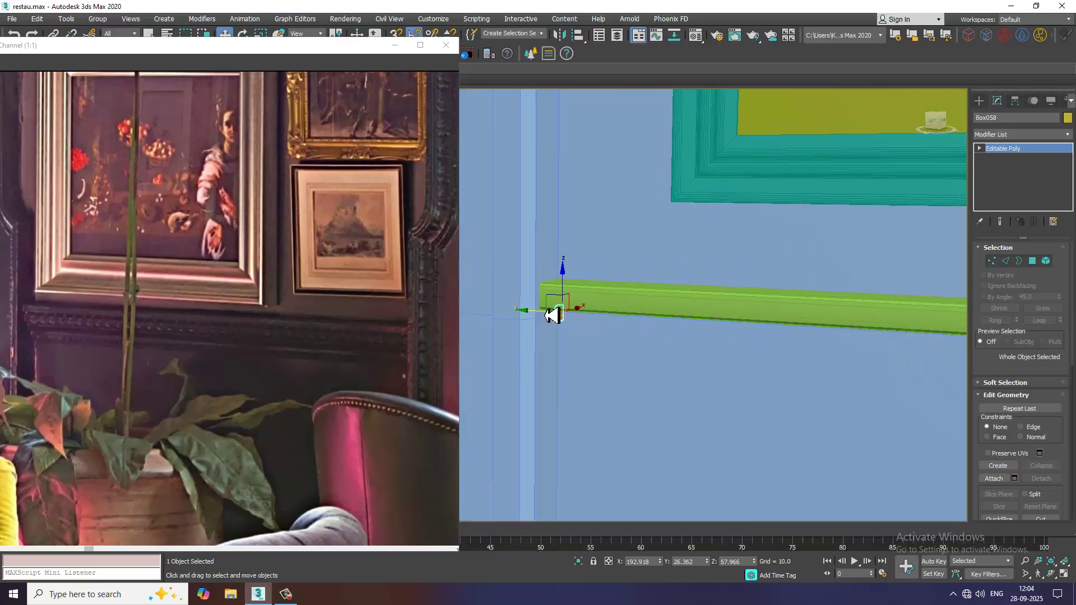
pyautogui.keyDown('alt'); pyautogui.moveTo(552, 316); pyautogui.dragTo(626, 355, button='middle'); pyautogui.keyUp('alt')
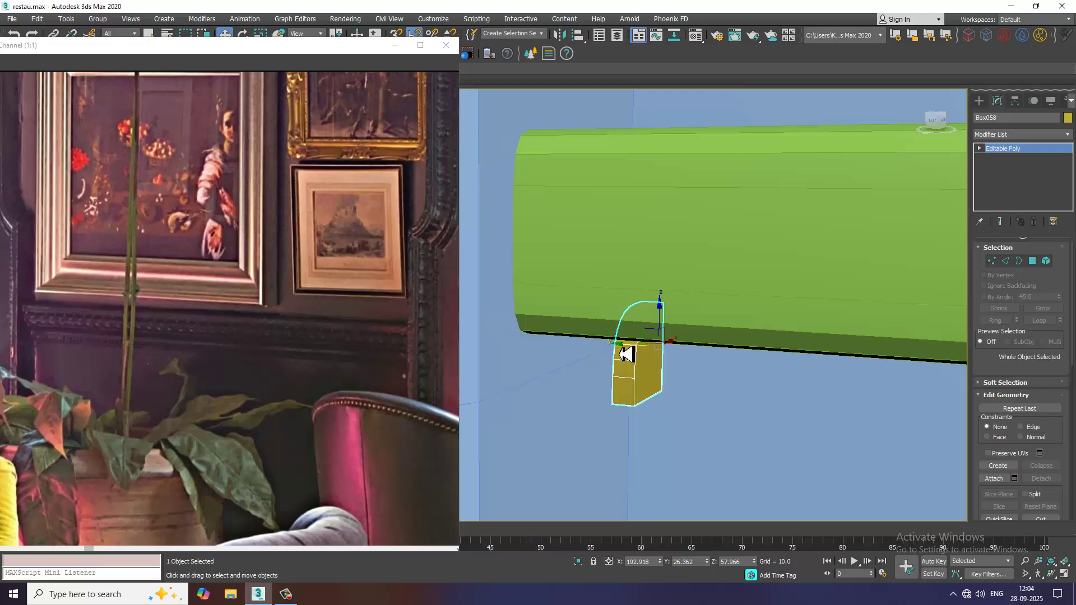
# - Clone the rounded block along the rail's underside as 69 copies spaced about 0.95 apart
pyautogui.moveTo(633, 353)
pyautogui.keyDown('shift'); pyautogui.mouseDown()
pyautogui.moveTo(754, 360)
pyautogui.moveTo(682, 351)
pyautogui.moveTo(714, 360)
pyautogui.mouseUp(); pyautogui.keyUp('shift')
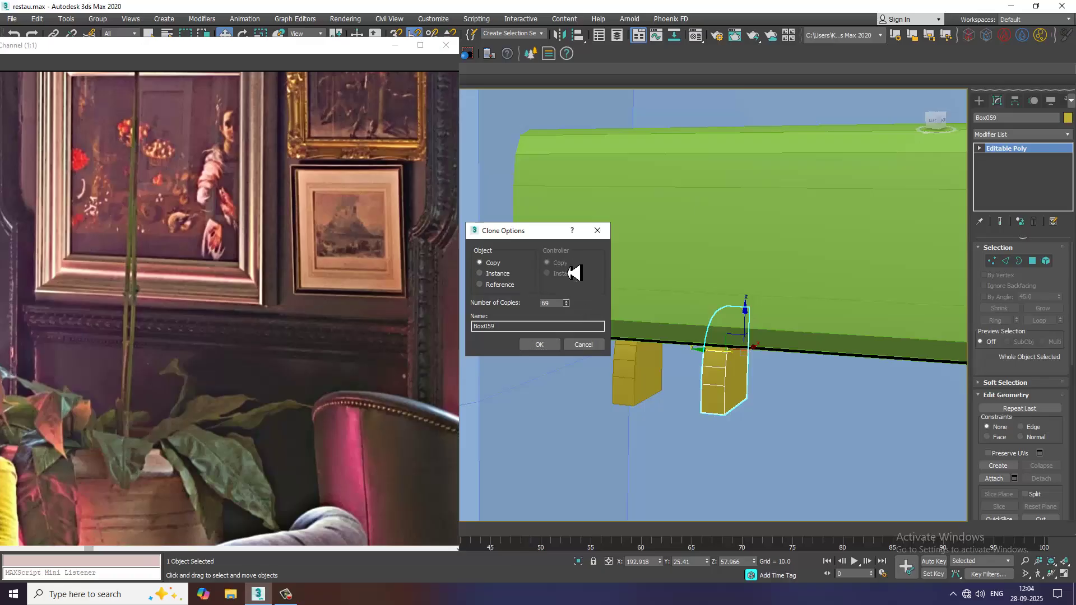
pyautogui.click(539, 345)
pyautogui.scroll(-5, 736, 316)
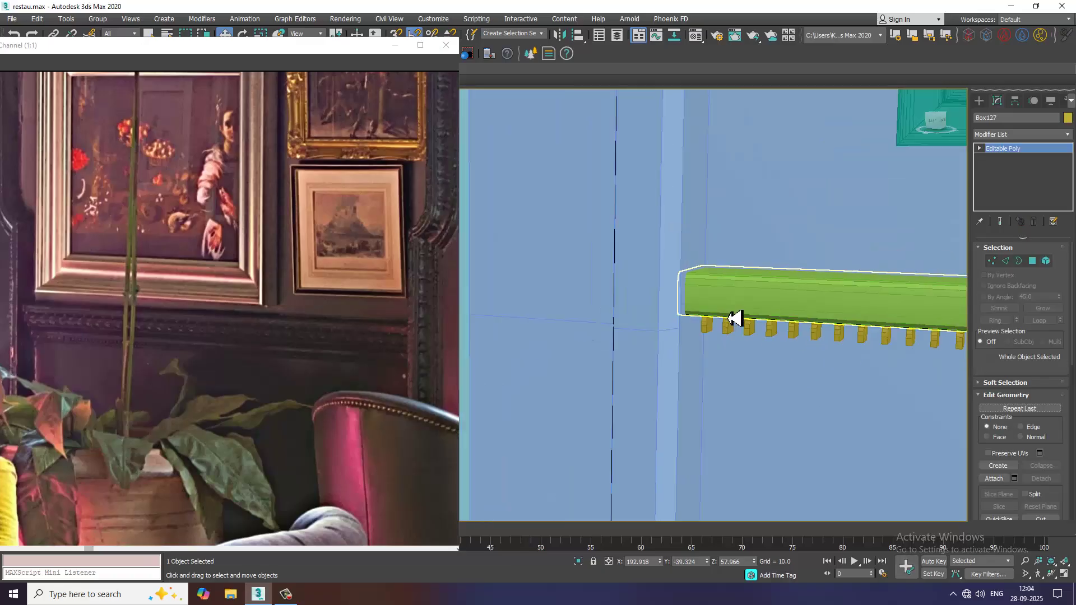
# - Extend the block row past the rail's far end by cloning its last block as 45 and another 15 copies, spaced about 1 apart
pyautogui.scroll(1, 737, 317)
pyautogui.moveTo(737, 318); pyautogui.dragTo(392, 336, button='middle')
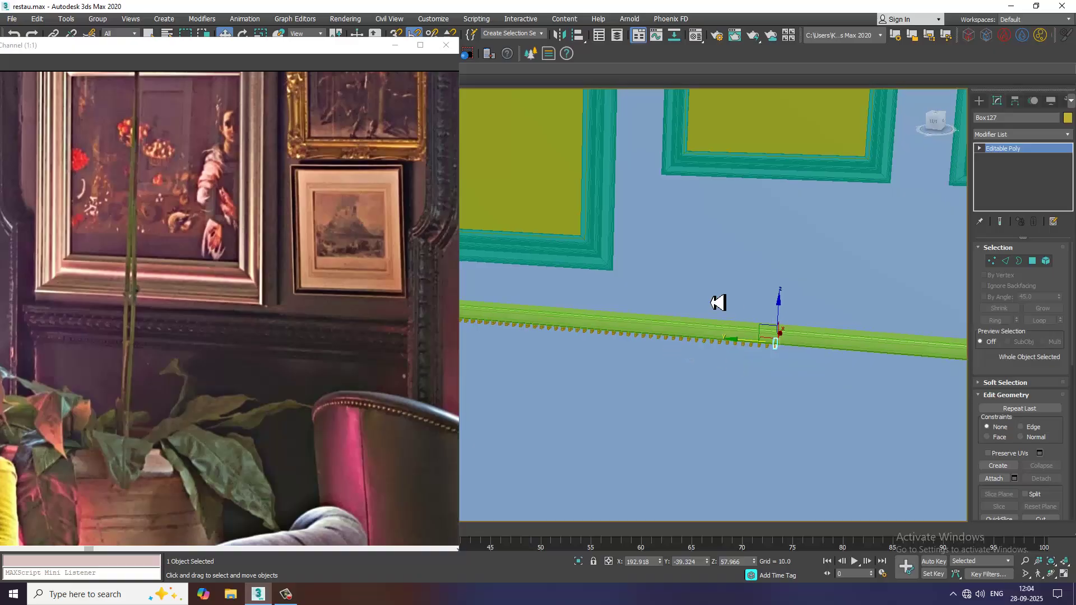
pyautogui.scroll(4, 721, 337)
pyautogui.scroll(3, 724, 338)
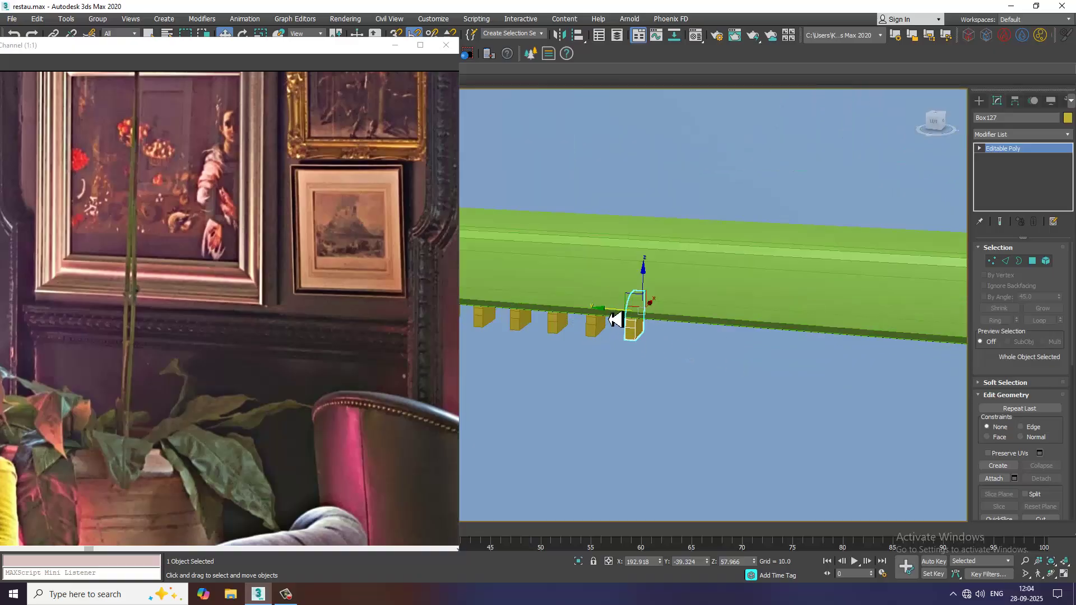
pyautogui.moveTo(614, 319)
pyautogui.keyDown('shift'); pyautogui.mouseDown()
pyautogui.moveTo(686, 324)
pyautogui.moveTo(652, 324)
pyautogui.mouseUp(); pyautogui.keyUp('shift')
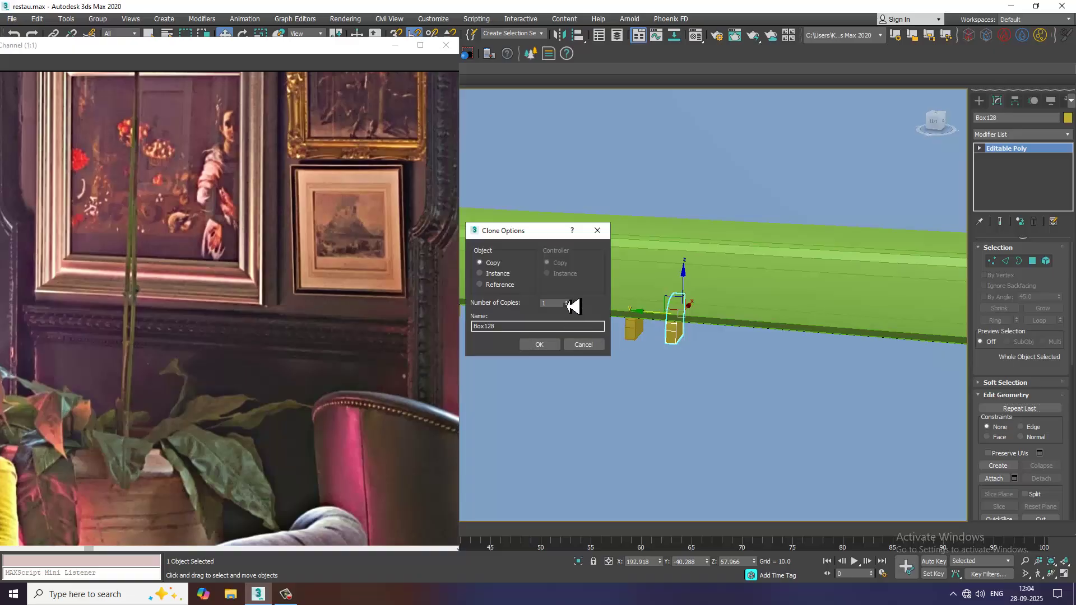
pyautogui.click(539, 345)
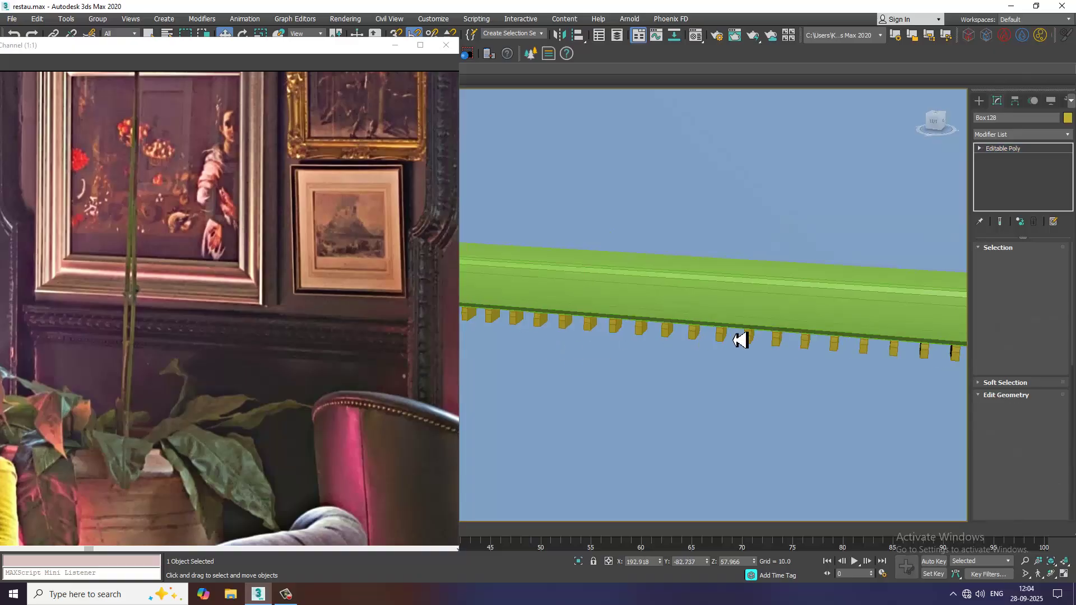
pyautogui.scroll(-5, 739, 335)
pyautogui.scroll(5, 778, 308)
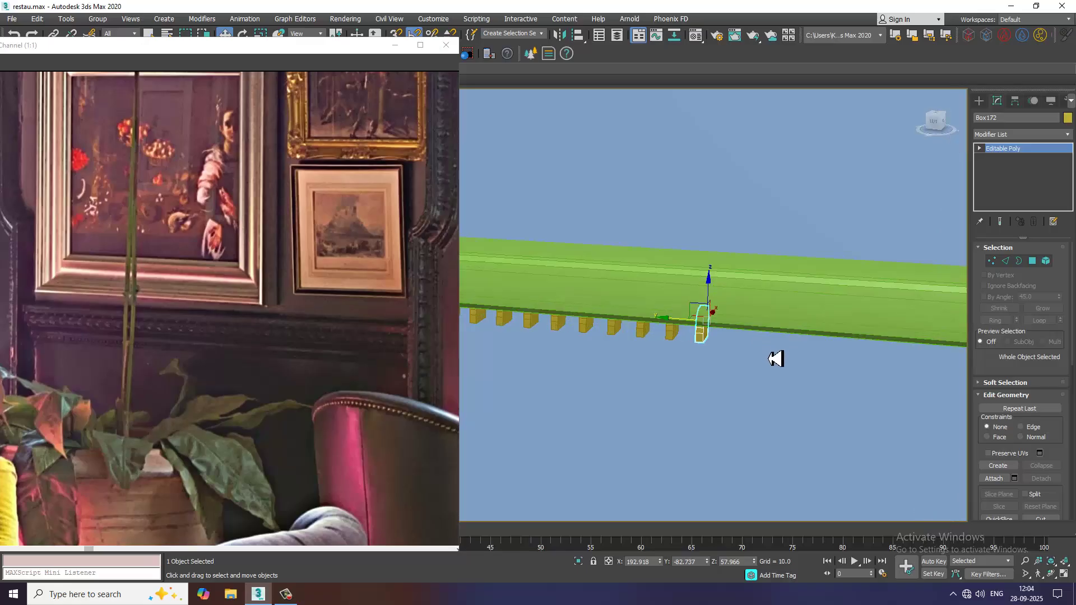
pyautogui.keyDown('shift'); pyautogui.moveTo(684, 331); pyautogui.dragTo(717, 331); pyautogui.keyUp('shift')
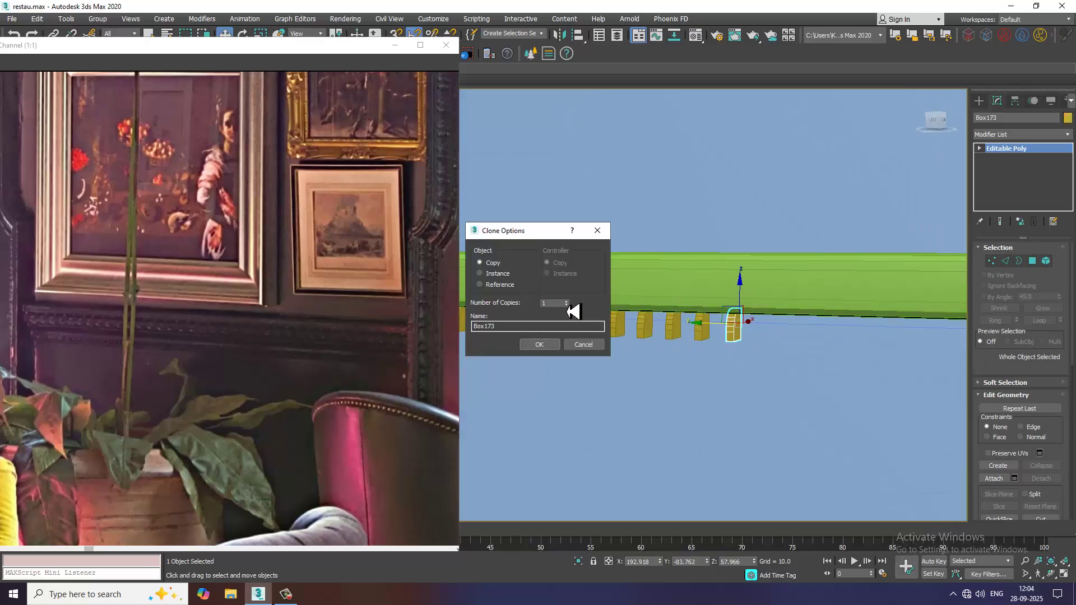
pyautogui.click(547, 346)
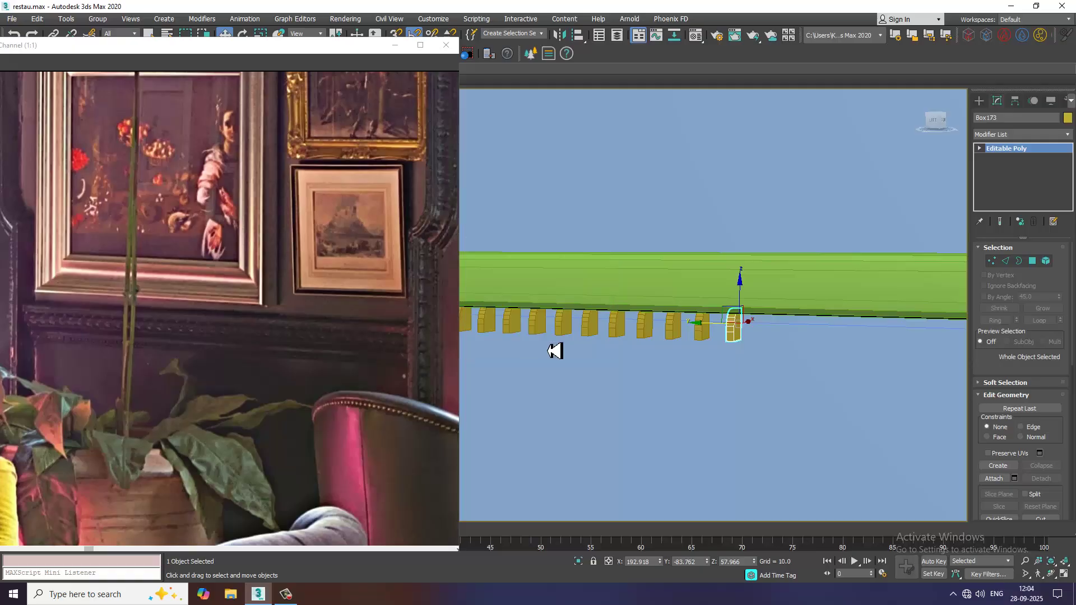
pyautogui.keyDown('alt'); pyautogui.moveTo(773, 340); pyautogui.dragTo(699, 330, button='middle'); pyautogui.keyUp('alt')
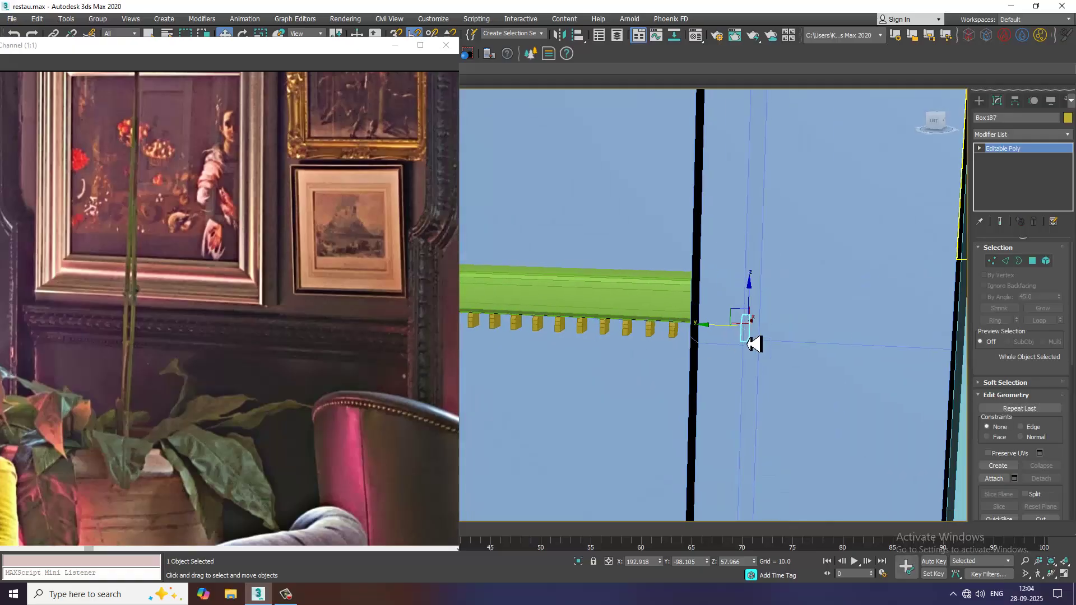
# - Delete the surplus blocks that extend beyond the rail's far end
pyautogui.press('Delete')
pyautogui.press('F3')
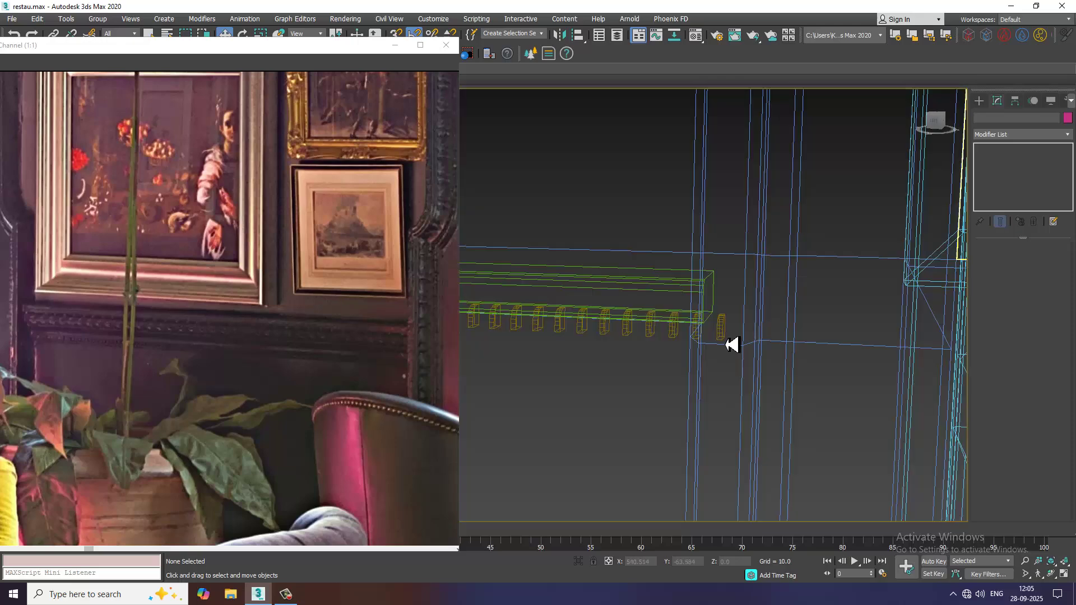
pyautogui.scroll(3, 762, 320)
pyautogui.click(681, 351)
pyautogui.press('Delete')
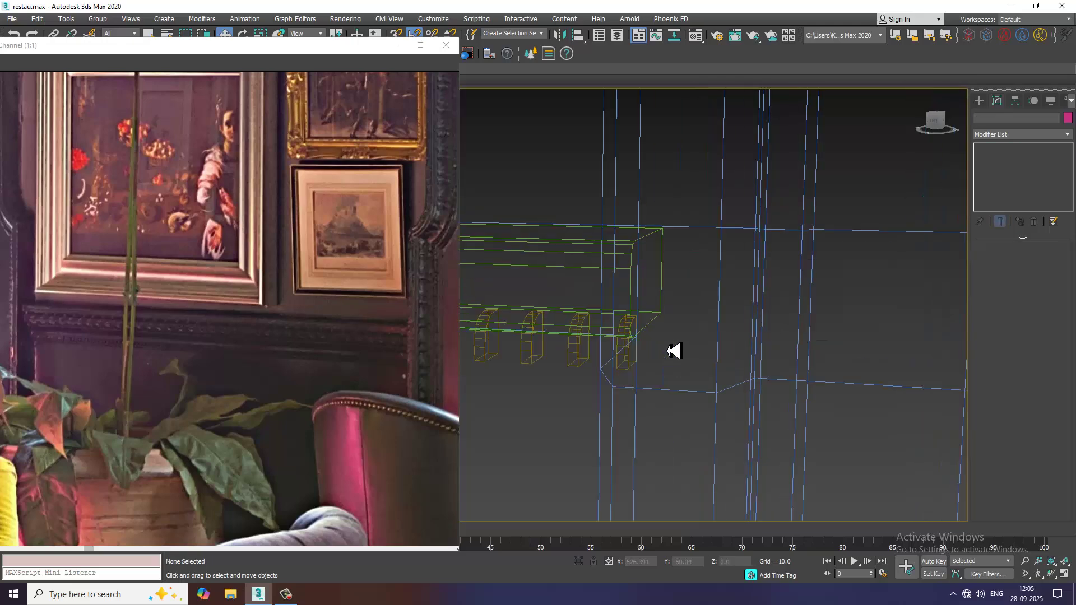
pyautogui.scroll(-2, 632, 365)
pyautogui.press('F3')
pyautogui.scroll(-2, 650, 350)
pyautogui.scroll(-5, 653, 348)
pyautogui.keyDown('alt'); pyautogui.moveTo(653, 348); pyautogui.dragTo(707, 321, button='middle'); pyautogui.keyUp('alt')
pyautogui.scroll(4, 707, 321)
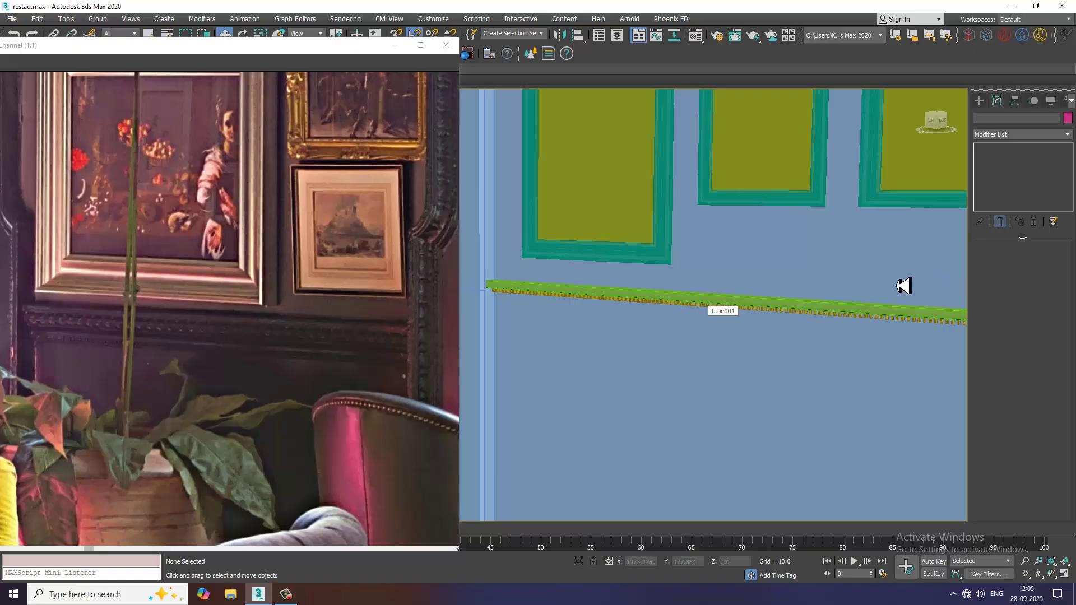
# - Stretch the third picture and its frame vertically so they nearly fill the space between the two rails
pyautogui.scroll(-4, 878, 281)
pyautogui.click(913, 234)
pyautogui.scroll(3, 930, 245)
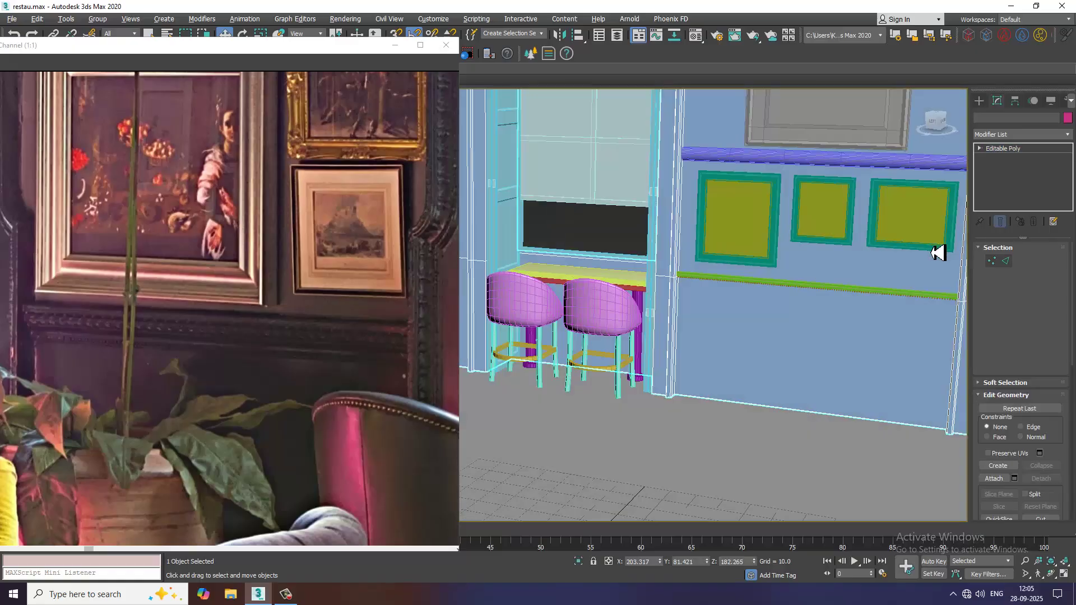
pyautogui.press('r')
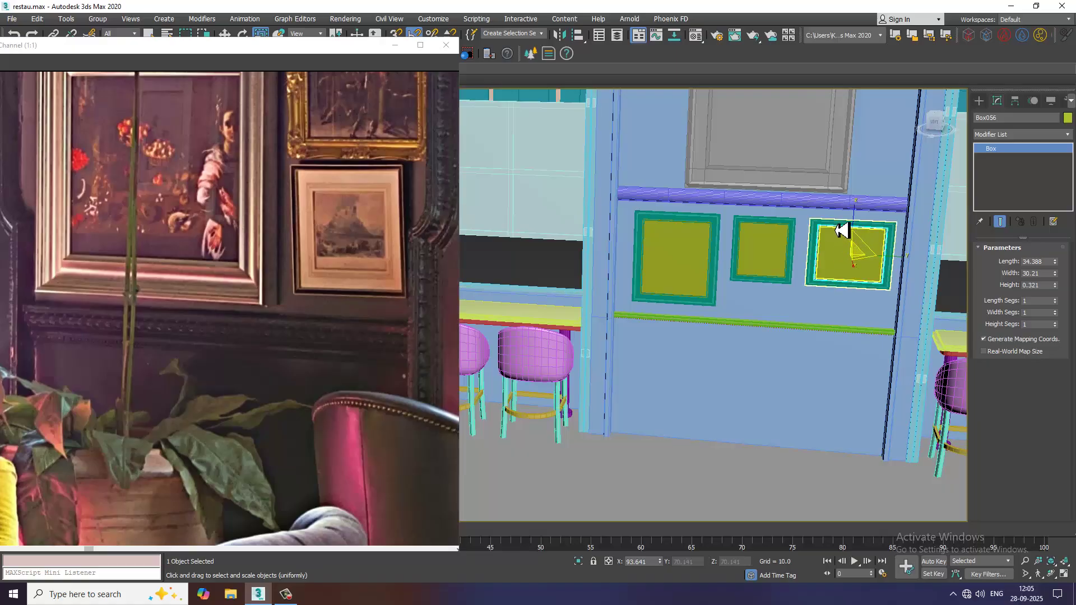
pyautogui.keyDown('ctrl'); pyautogui.click(840, 246); pyautogui.keyUp('ctrl')
pyautogui.click(838, 259)
pyautogui.scroll(5, 838, 260)
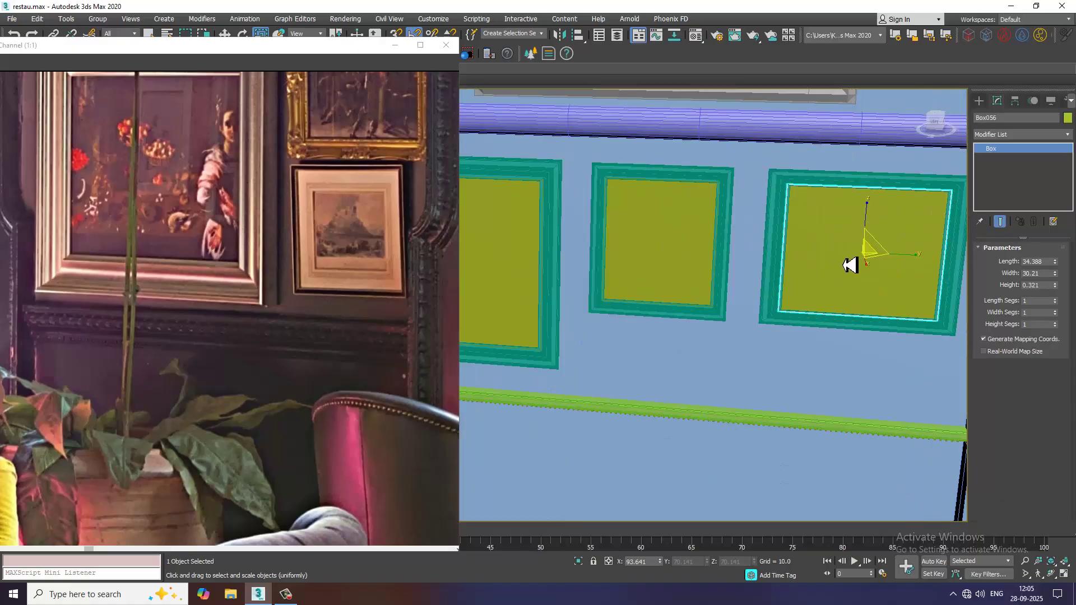
pyautogui.keyDown('ctrl'); pyautogui.click(754, 247); pyautogui.keyUp('ctrl')
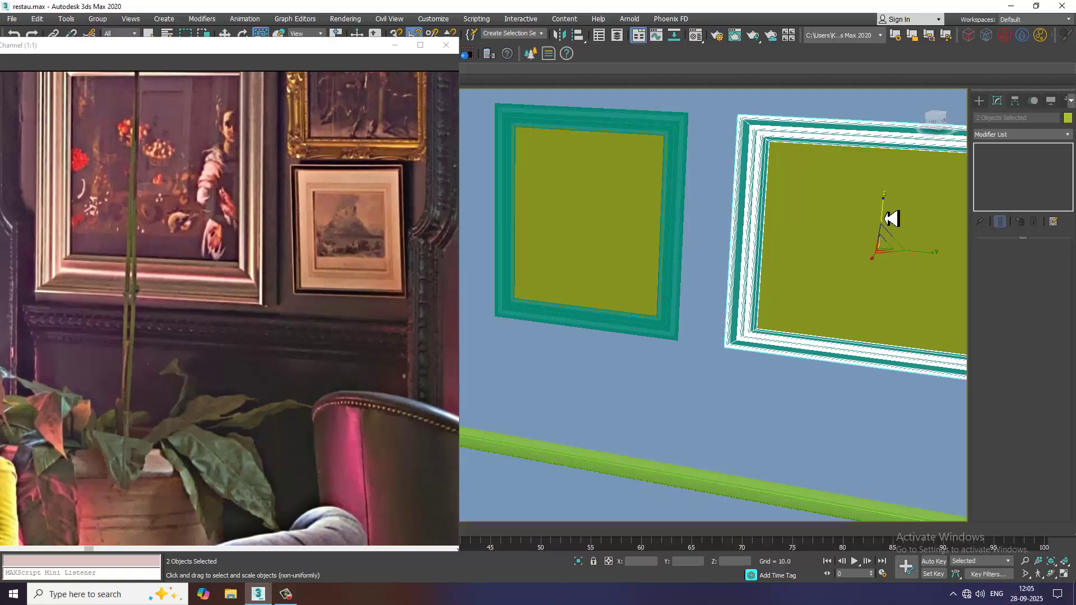
pyautogui.moveTo(888, 217)
pyautogui.mouseDown()
pyautogui.moveTo(887, 194)
pyautogui.moveTo(883, 213)
pyautogui.mouseUp()
pyautogui.scroll(-5, 889, 194)
pyautogui.press('w')
pyautogui.moveTo(883, 213); pyautogui.dragTo(866, 279, button='middle')
pyautogui.scroll(-5, 866, 279)
# - Replace the large grey panel above the upper rail with one copy of the tall third picture and its frame
pyautogui.click(828, 211)
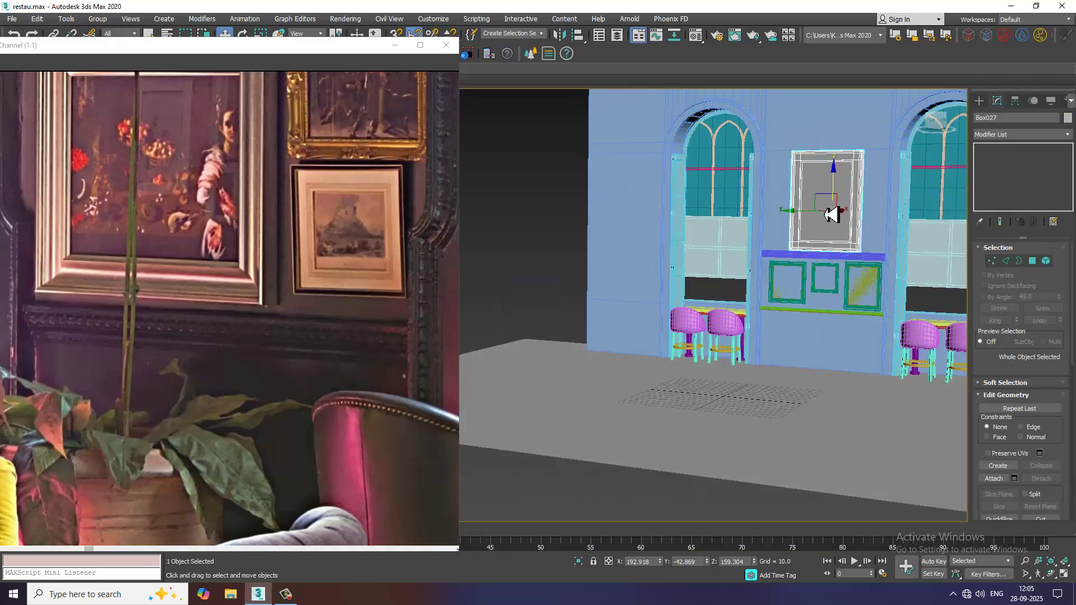
pyautogui.press('Delete')
pyautogui.scroll(5, 894, 280)
pyautogui.scroll(5, 894, 280)
pyautogui.click(784, 304)
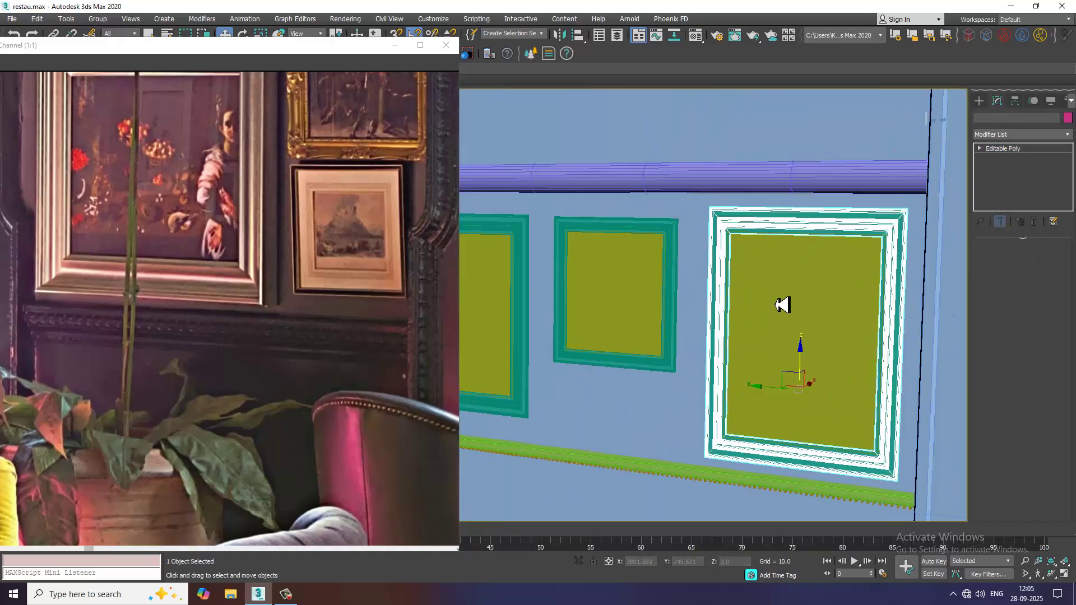
pyautogui.scroll(-5, 790, 308)
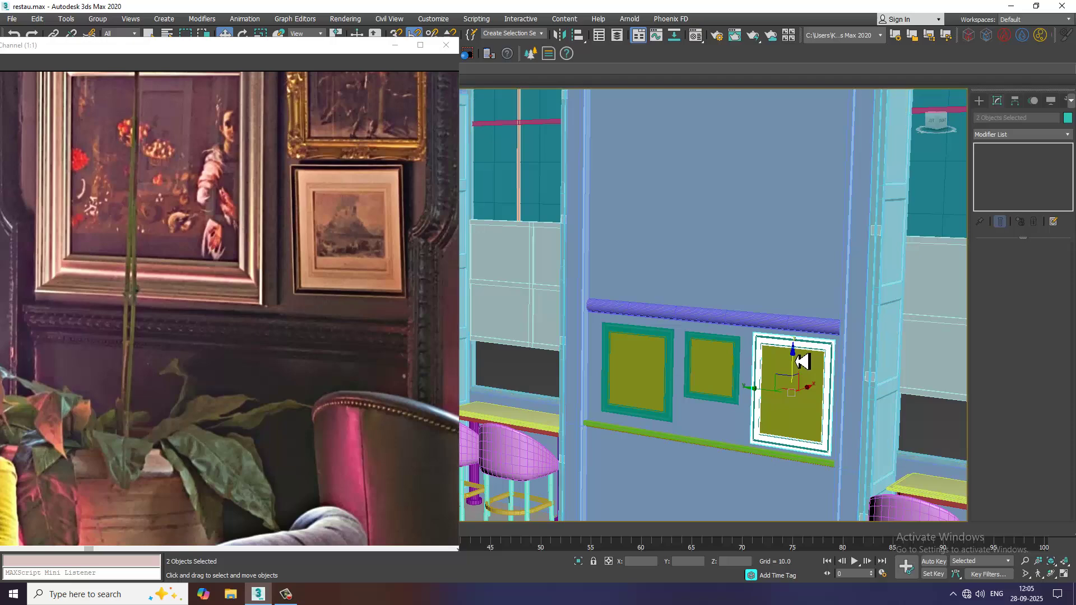
pyautogui.moveTo(800, 361)
pyautogui.mouseDown()
pyautogui.moveTo(783, 159)
pyautogui.moveTo(787, 229)
pyautogui.mouseUp()
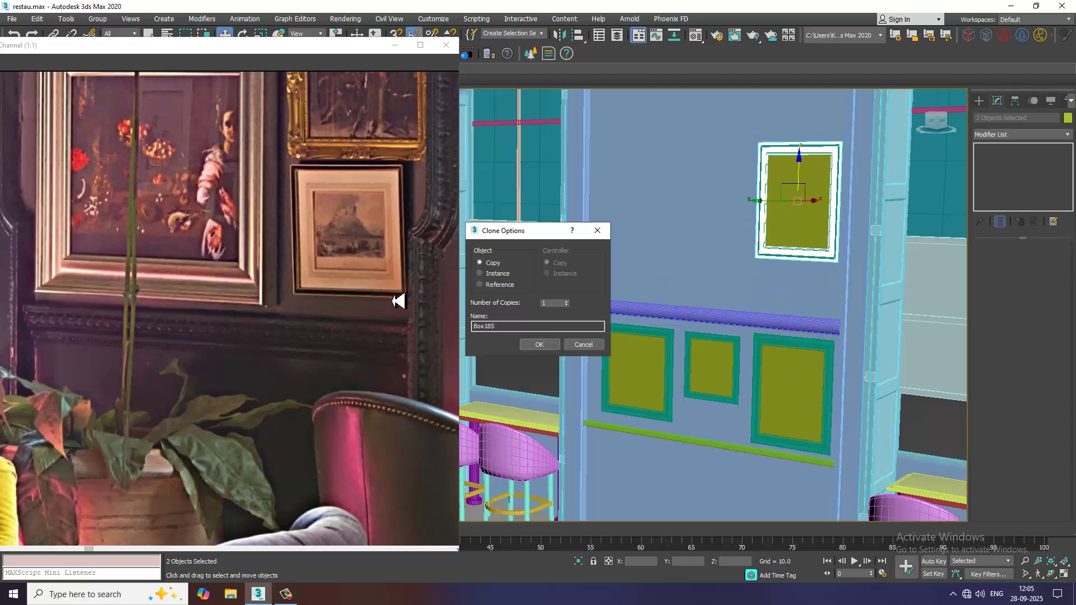
pyautogui.click(539, 344)
# - Scale up the copied picture and frame uniformly to match the large portrait in the full reference photo
pyautogui.click(304, 338)
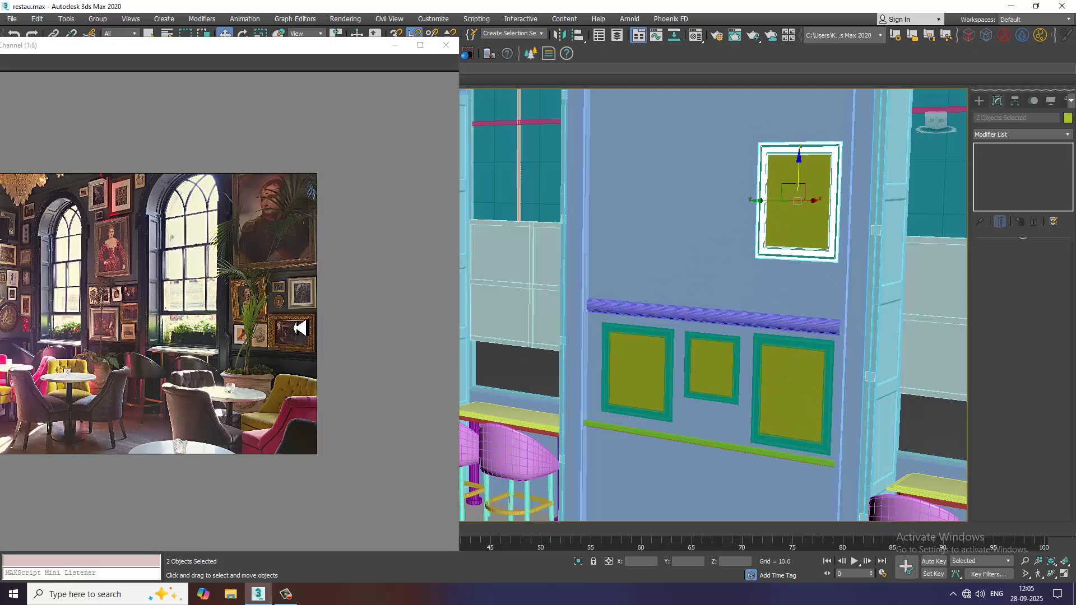
pyautogui.scroll(3, 693, 293)
pyautogui.press('r')
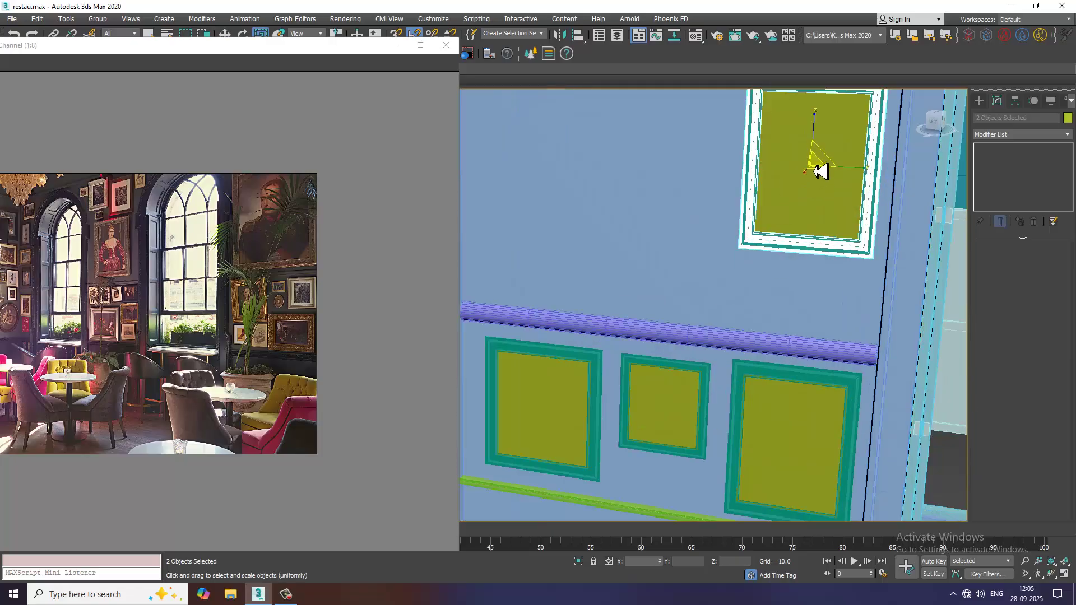
pyautogui.moveTo(820, 171); pyautogui.dragTo(744, 110)
pyautogui.scroll(-5, 770, 146)
pyautogui.moveTo(770, 145); pyautogui.dragTo(767, 174, button='middle')
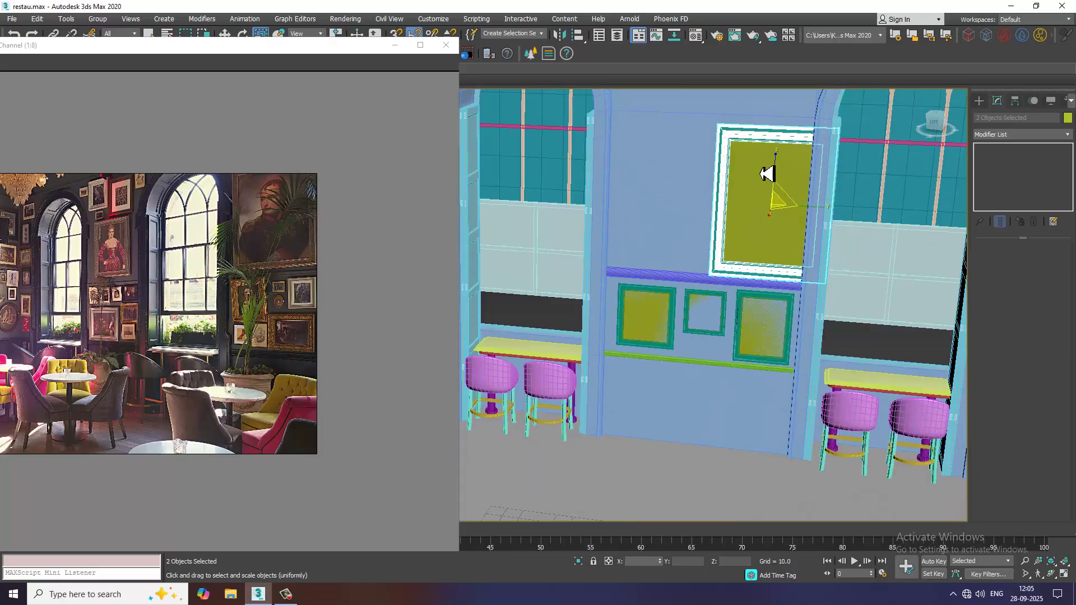
pyautogui.scroll(-3, 768, 171)
pyautogui.scroll(3, 773, 175)
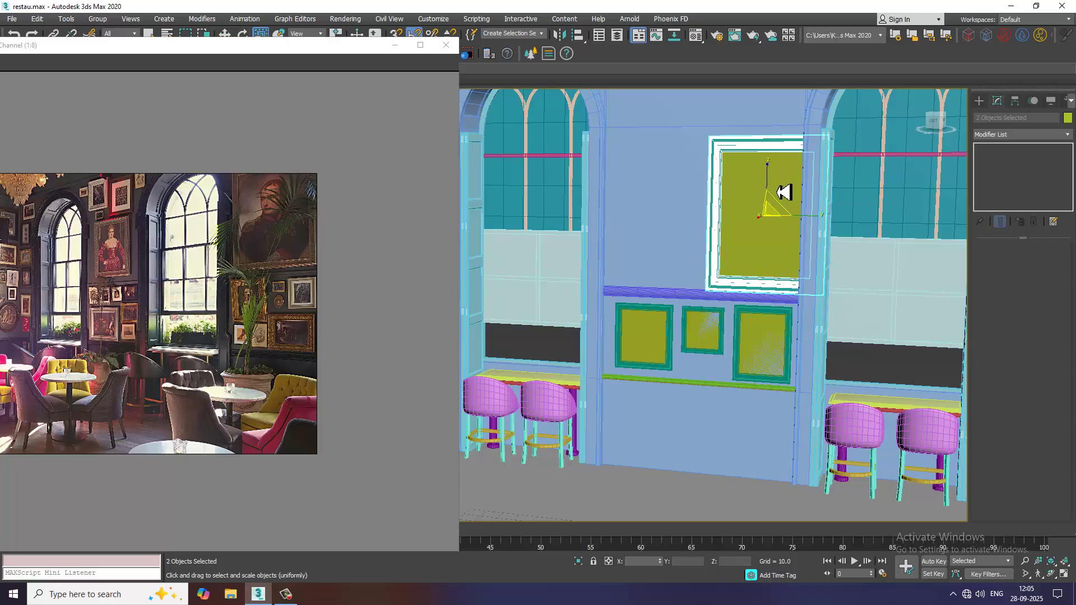
# - Centre the large picture and frame on the wall between the windows and raise them about 4.3 clear of the upper rail
pyautogui.press('w')
pyautogui.moveTo(719, 217); pyautogui.dragTo(686, 213)
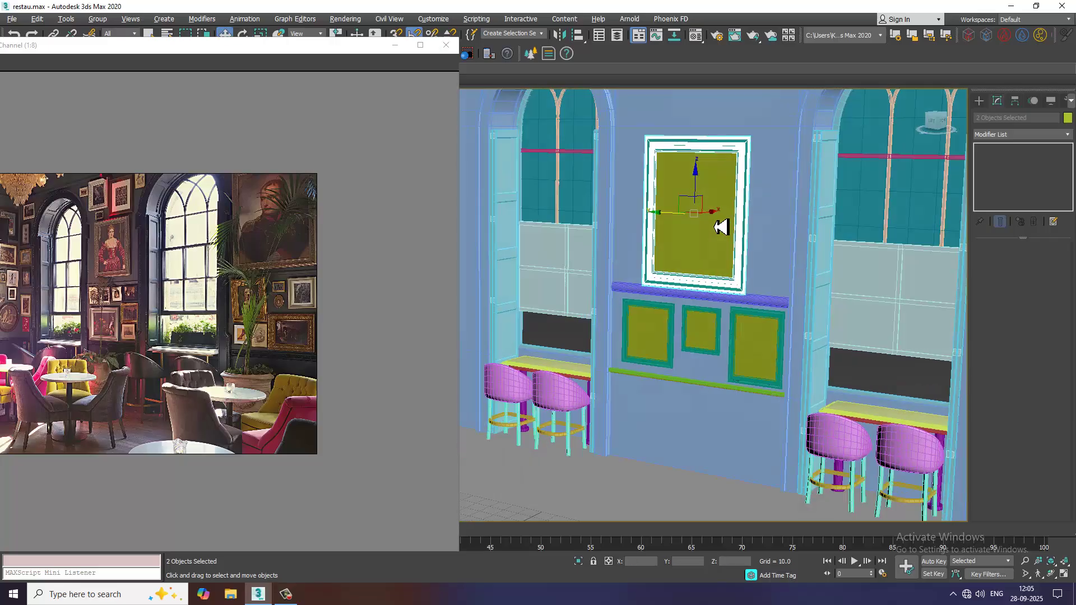
pyautogui.scroll(3, 721, 227)
pyautogui.click(698, 169)
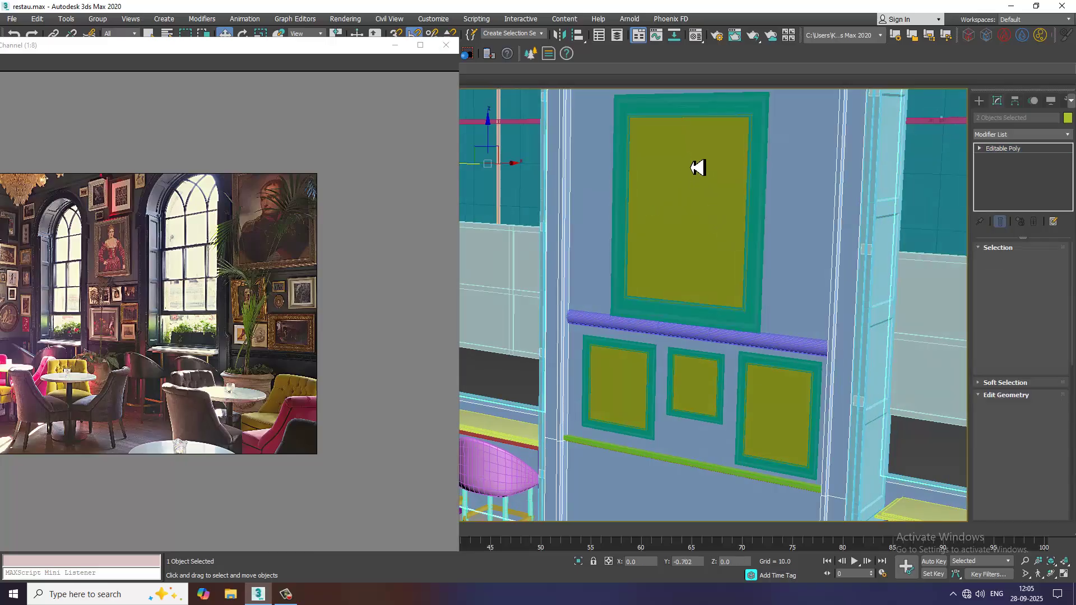
pyautogui.click(697, 168)
pyautogui.moveTo(694, 179); pyautogui.dragTo(689, 169)
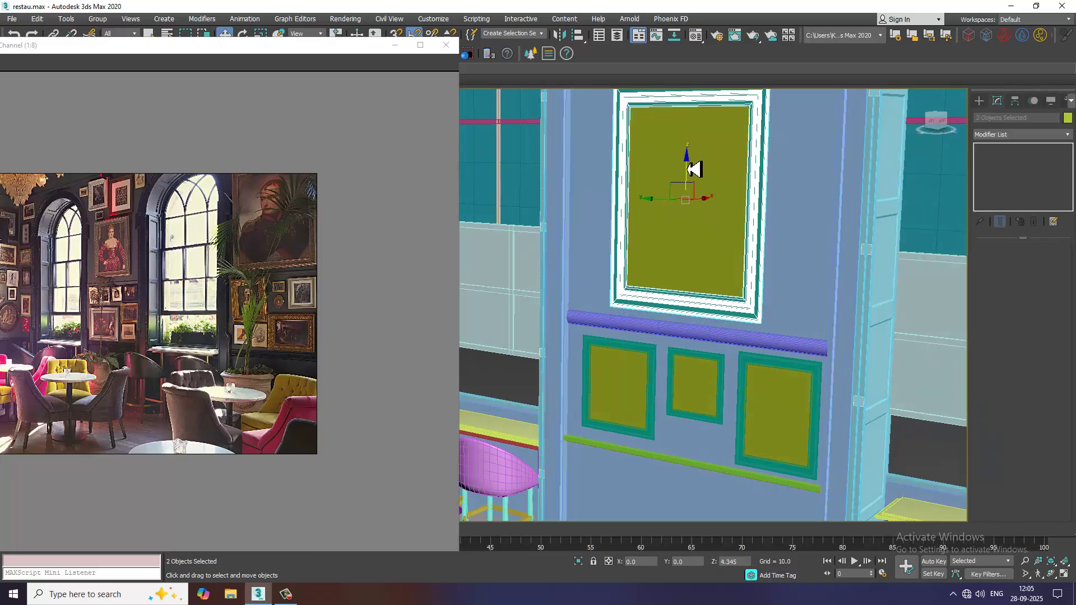
# - Isolate the large portrait's frame from the rest of the scene and frame it in the view
pyautogui.press('F4')
pyautogui.keyDown('alt'); pyautogui.moveTo(767, 219); pyautogui.dragTo(805, 237, button='middle'); pyautogui.keyUp('alt')
pyautogui.scroll(6, 792, 196)
pyautogui.scroll(-5, 799, 193)
pyautogui.scroll(8, 805, 237)
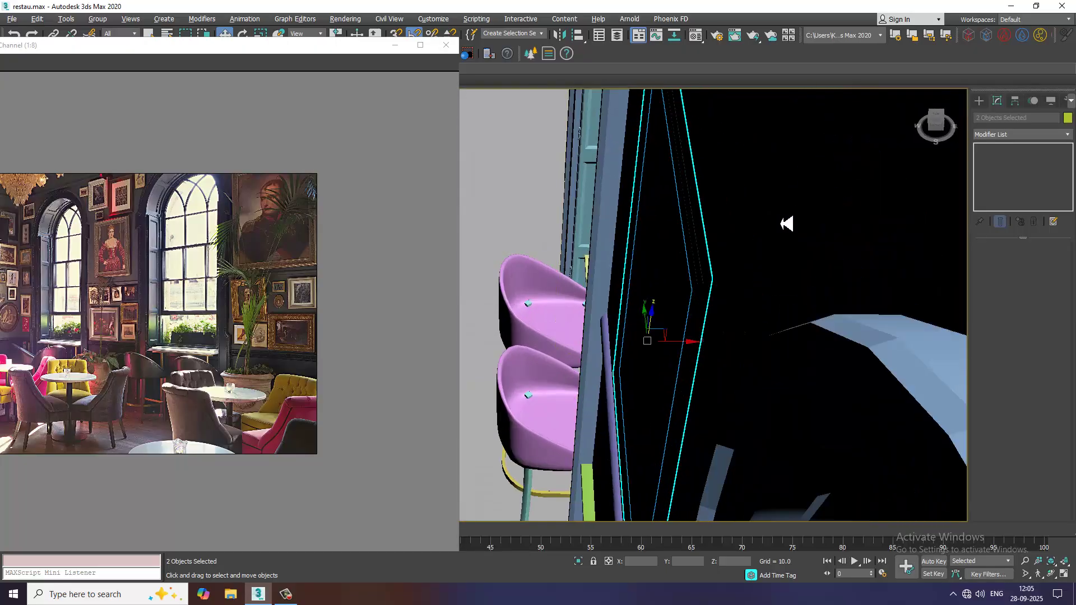
pyautogui.click(782, 264)
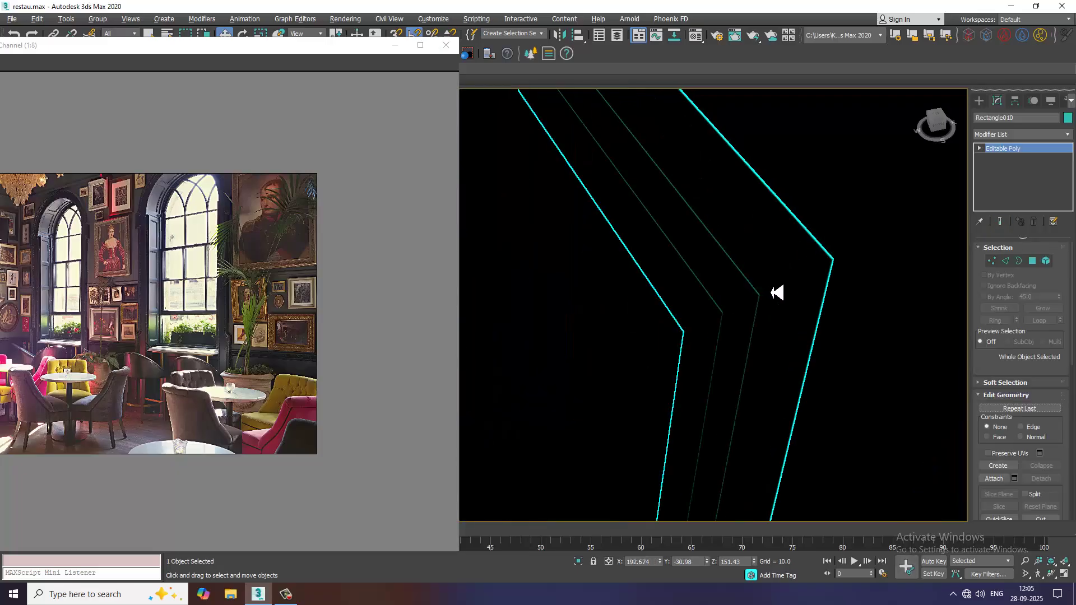
pyautogui.moveTo(776, 293)
pyautogui.keyDown('alt'); pyautogui.mouseDown(button='middle')
pyautogui.moveTo(809, 276)
pyautogui.moveTo(797, 285)
pyautogui.moveTo(792, 263)
pyautogui.moveTo(691, 245)
pyautogui.moveTo(848, 252)
pyautogui.mouseUp(button='middle'); pyautogui.keyUp('alt')
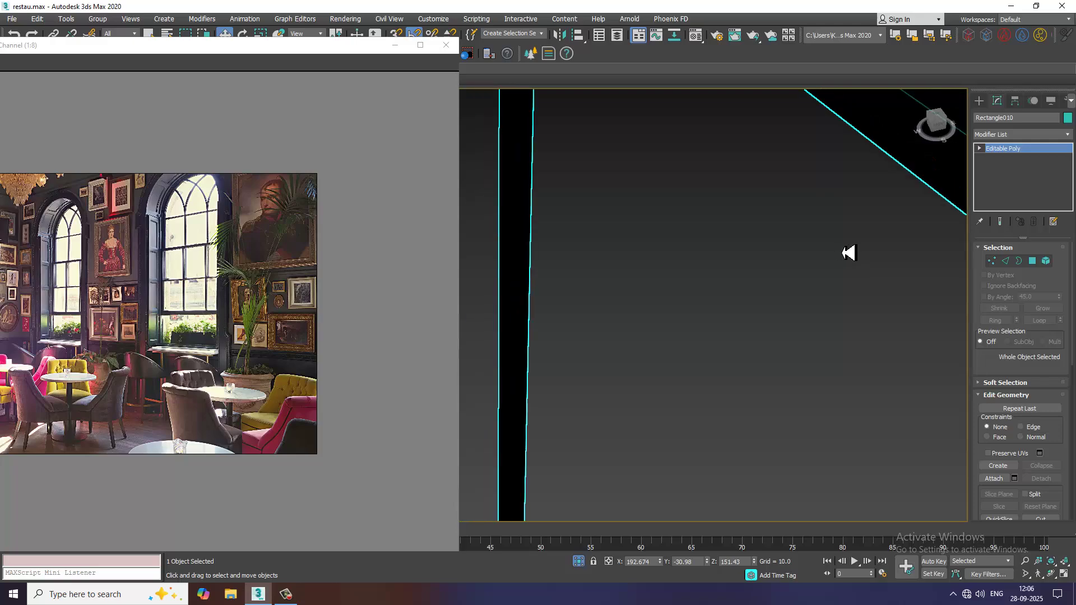
pyautogui.press('z')
# - Scale the isolated frame along its depth axis only to make it thicker, and bring the rest of the scene back
pyautogui.press('r')
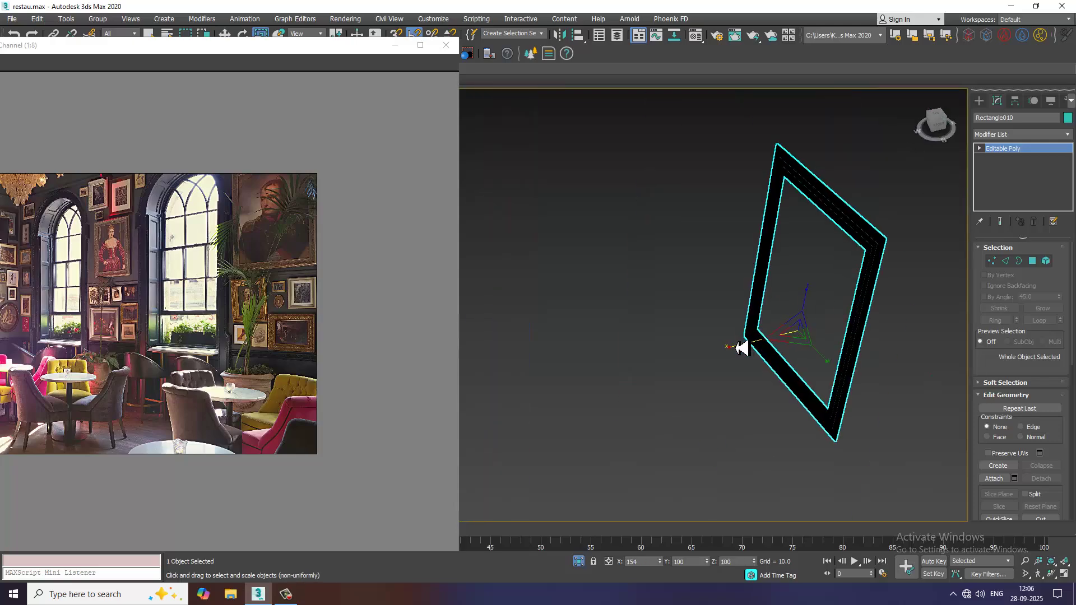
pyautogui.moveTo(742, 351); pyautogui.dragTo(539, 368)
pyautogui.moveTo(834, 297)
pyautogui.keyDown('alt'); pyautogui.mouseDown(button='middle')
pyautogui.moveTo(872, 274)
pyautogui.moveTo(687, 285)
pyautogui.moveTo(651, 274)
pyautogui.moveTo(793, 365)
pyautogui.moveTo(695, 354)
pyautogui.moveTo(751, 368)
pyautogui.mouseUp(button='middle'); pyautogui.keyUp('alt')
pyautogui.scroll(3, 693, 285)
pyautogui.scroll(-3, 700, 362)
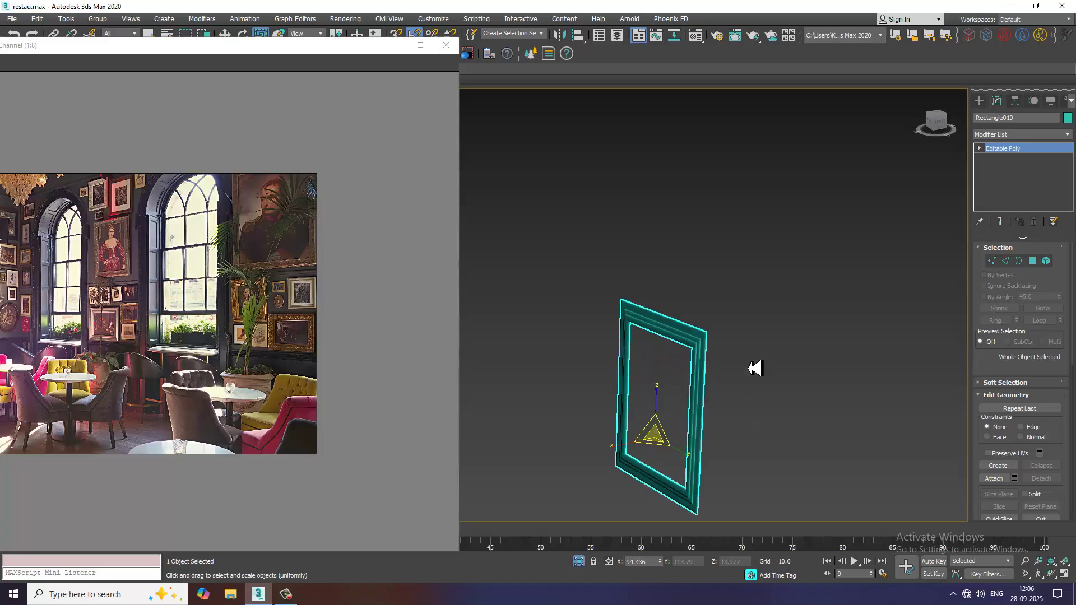
pyautogui.rightClick(748, 335)
pyautogui.click(784, 241)
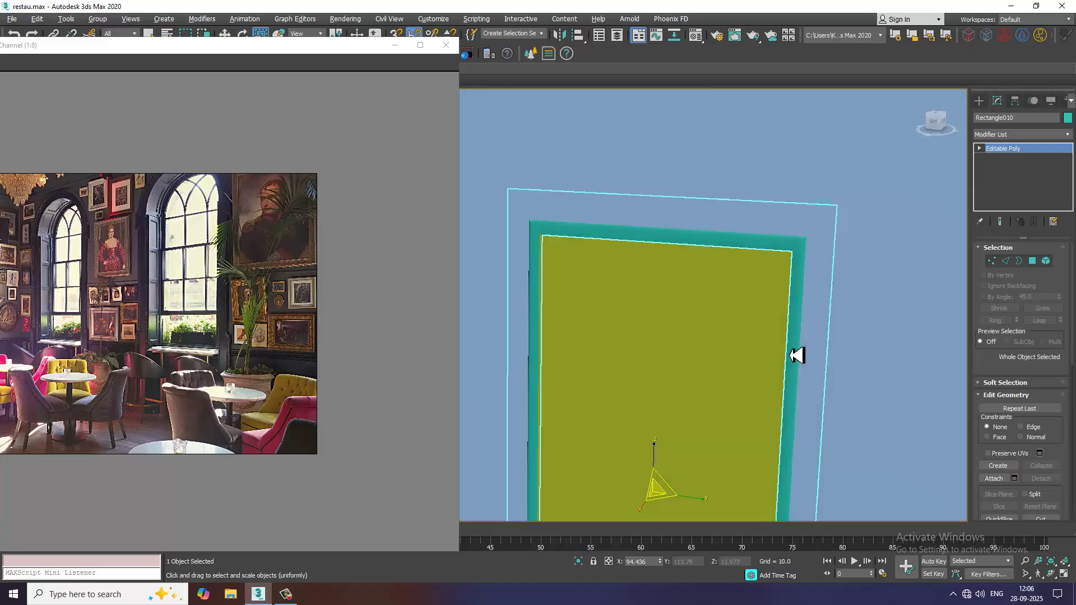
# - Shift the large picture together with its thickened frame out from the wall so the full frame moulding stands clear
pyautogui.moveTo(796, 356); pyautogui.dragTo(813, 286, button='middle')
pyautogui.scroll(-3, 813, 288)
pyautogui.keyDown('alt'); pyautogui.moveTo(823, 339); pyautogui.dragTo(796, 297, button='middle'); pyautogui.keyUp('alt')
pyautogui.scroll(3, 796, 296)
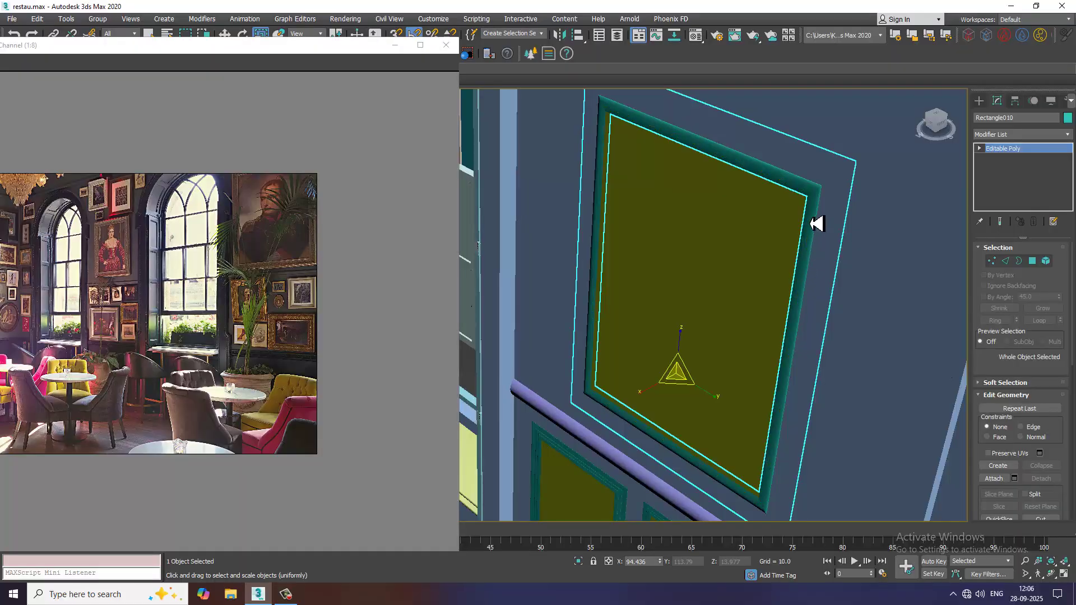
pyautogui.keyDown('ctrl'); pyautogui.click(779, 230); pyautogui.keyUp('ctrl')
pyautogui.keyDown('alt'); pyautogui.moveTo(776, 241); pyautogui.dragTo(722, 314, button='middle'); pyautogui.keyUp('alt')
pyautogui.press('w')
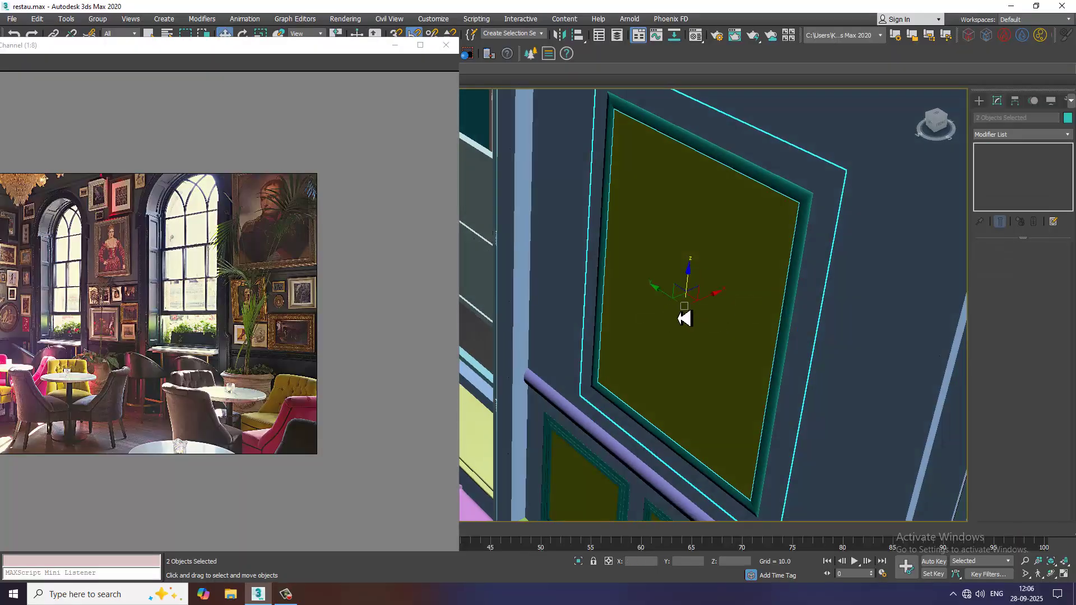
pyautogui.moveTo(714, 305); pyautogui.dragTo(709, 306)
pyautogui.moveTo(710, 306); pyautogui.dragTo(711, 308)
pyautogui.scroll(-5, 742, 314)
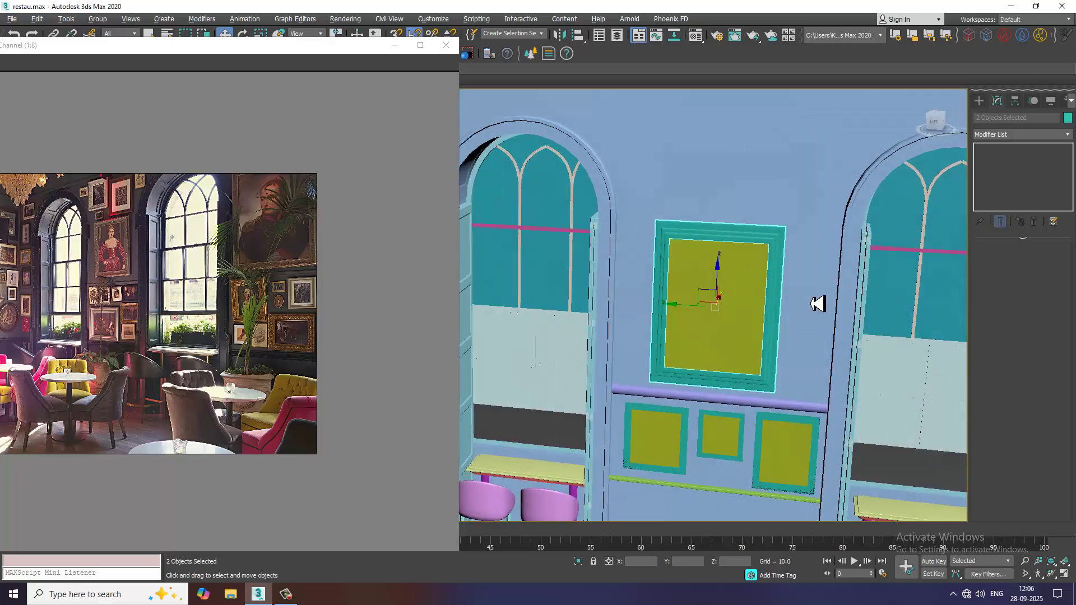
# - Deepen the third small picture and its frame below the upper rail by scaling both along the depth axis only
pyautogui.scroll(8, 816, 304)
pyautogui.scroll(4, 768, 389)
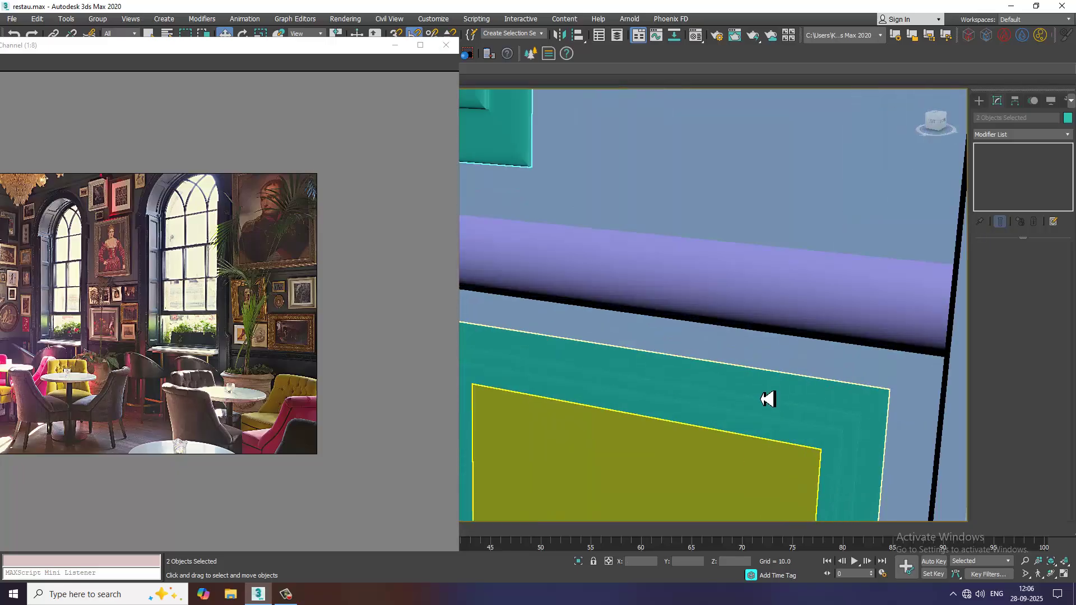
pyautogui.click(769, 399)
pyautogui.scroll(-2, 807, 416)
pyautogui.keyDown('alt'); pyautogui.moveTo(814, 418); pyautogui.dragTo(710, 427, button='middle'); pyautogui.keyUp('alt')
pyautogui.keyDown('ctrl'); pyautogui.click(715, 441); pyautogui.keyUp('ctrl')
pyautogui.press('r')
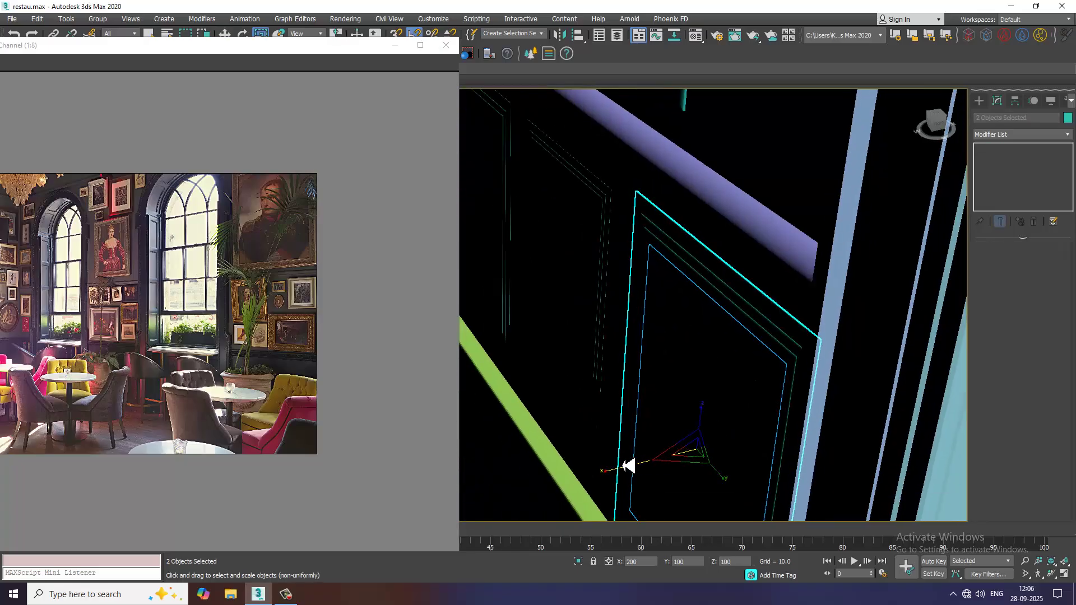
pyautogui.moveTo(629, 463)
pyautogui.keyDown('alt'); pyautogui.mouseDown(button='middle')
pyautogui.moveTo(845, 353)
pyautogui.moveTo(824, 374)
pyautogui.moveTo(817, 349)
pyautogui.mouseUp(button='middle'); pyautogui.keyUp('alt')
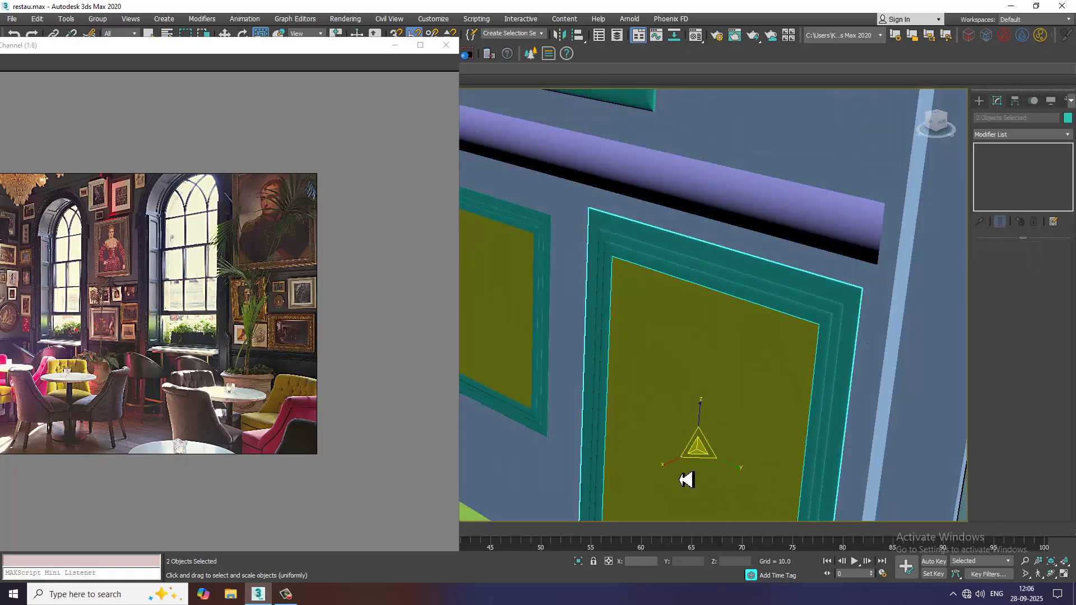
pyautogui.moveTo(675, 471); pyautogui.dragTo(590, 520)
pyautogui.keyDown('alt'); pyautogui.moveTo(689, 443); pyautogui.dragTo(823, 351, button='middle'); pyautogui.keyUp('alt')
pyautogui.scroll(-4, 817, 348)
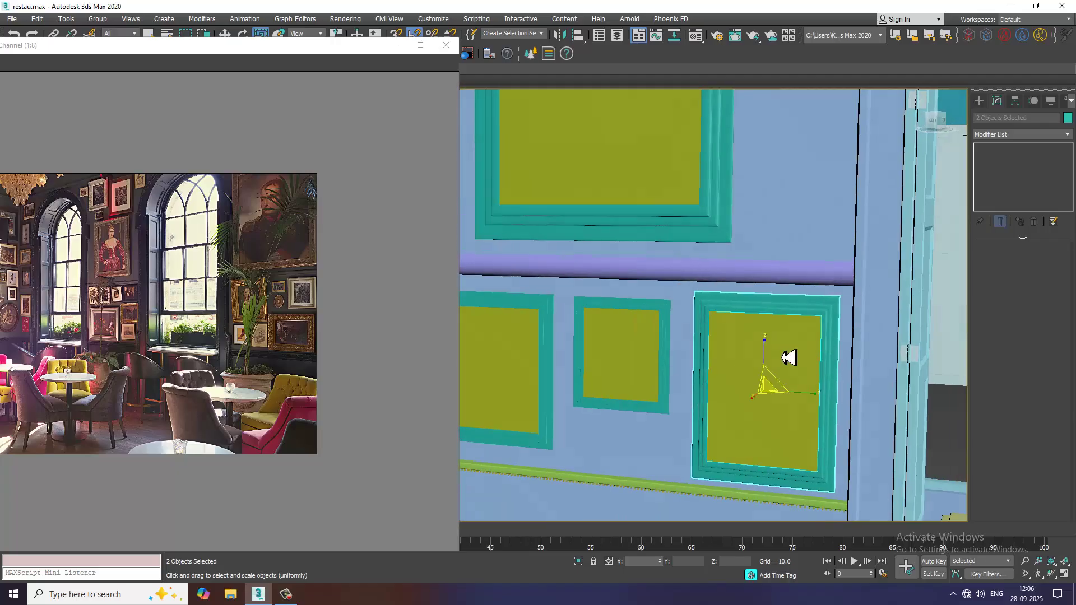
# - Compare the modelled wall with the enlarged reference photo, examining the picture arrangement, the arches and the wall above the windows
pyautogui.scroll(-10, 789, 358)
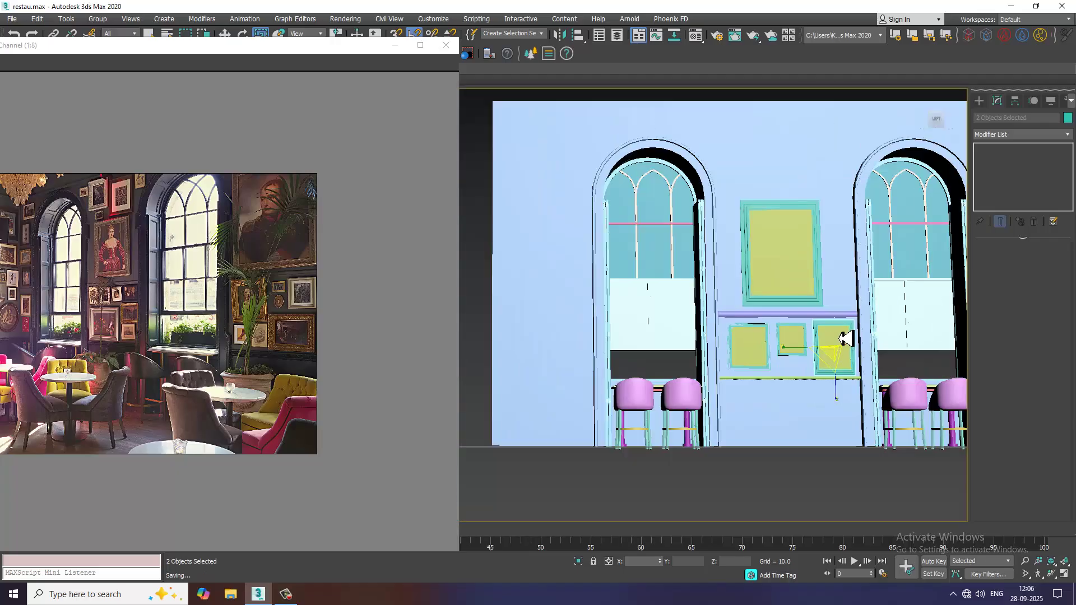
pyautogui.keyDown('alt'); pyautogui.moveTo(863, 334); pyautogui.dragTo(820, 314, button='middle'); pyautogui.keyUp('alt')
pyautogui.scroll(1, 135, 262)
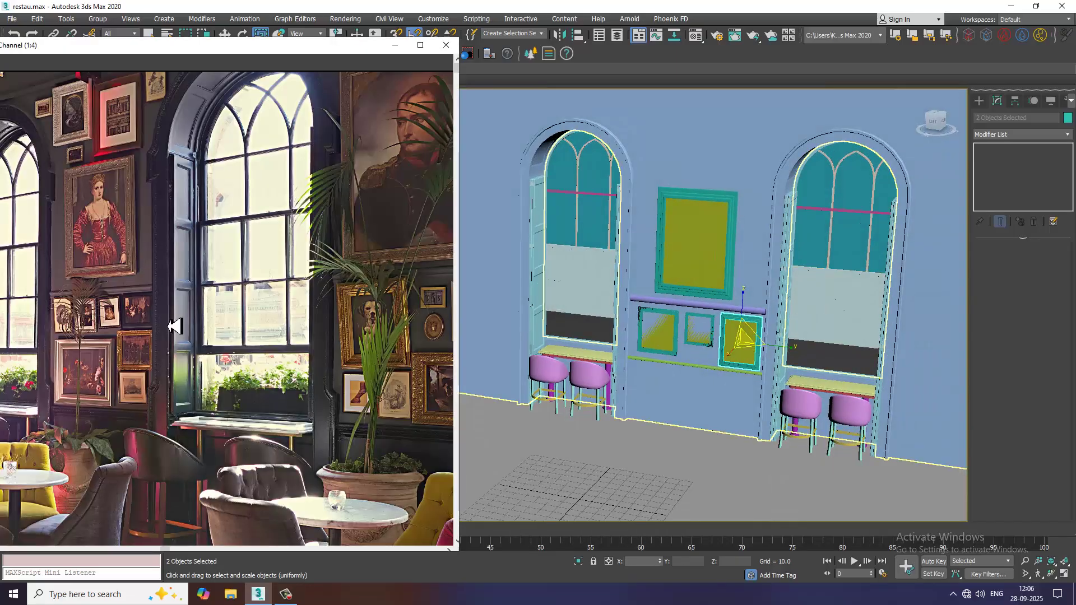
pyautogui.moveTo(175, 326); pyautogui.dragTo(210, 325, button='middle')
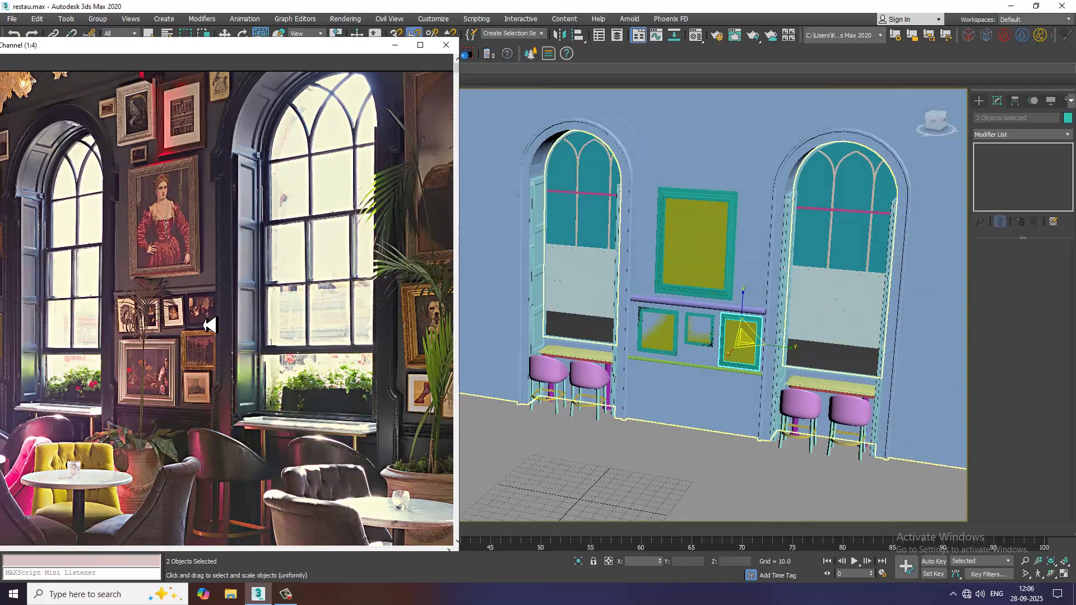
pyautogui.click(420, 44)
pyautogui.scroll(1, 570, 175)
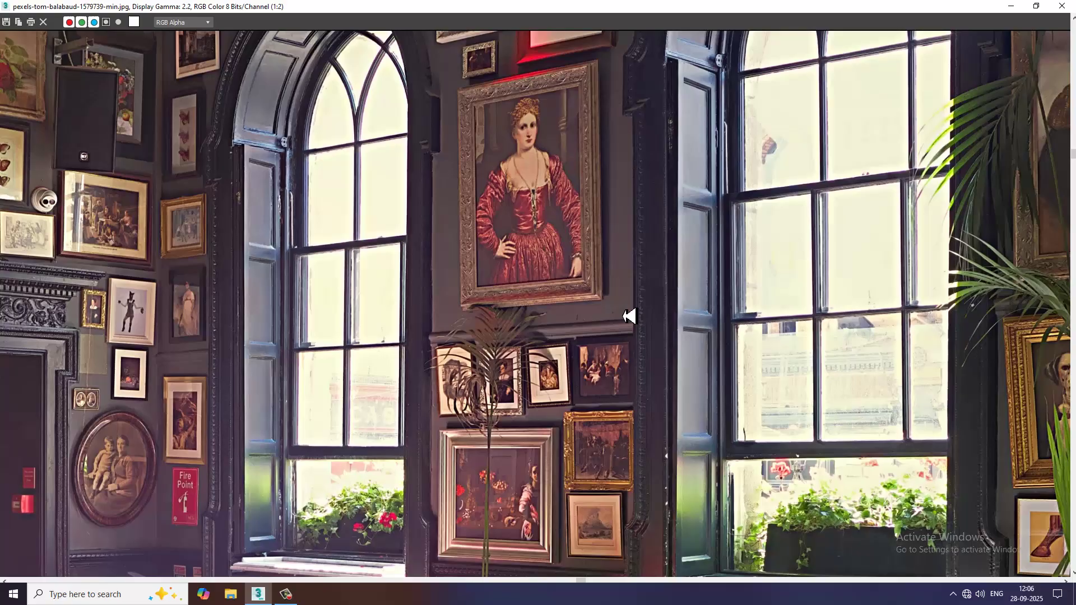
pyautogui.moveTo(531, 152); pyautogui.dragTo(539, 330, button='middle')
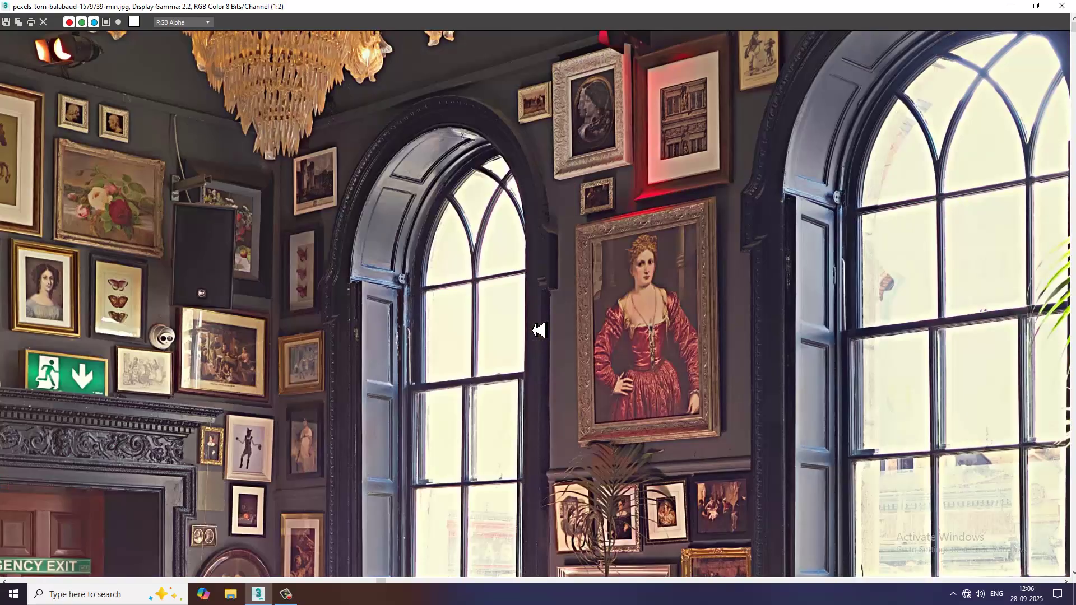
pyautogui.scroll(-1, 544, 323)
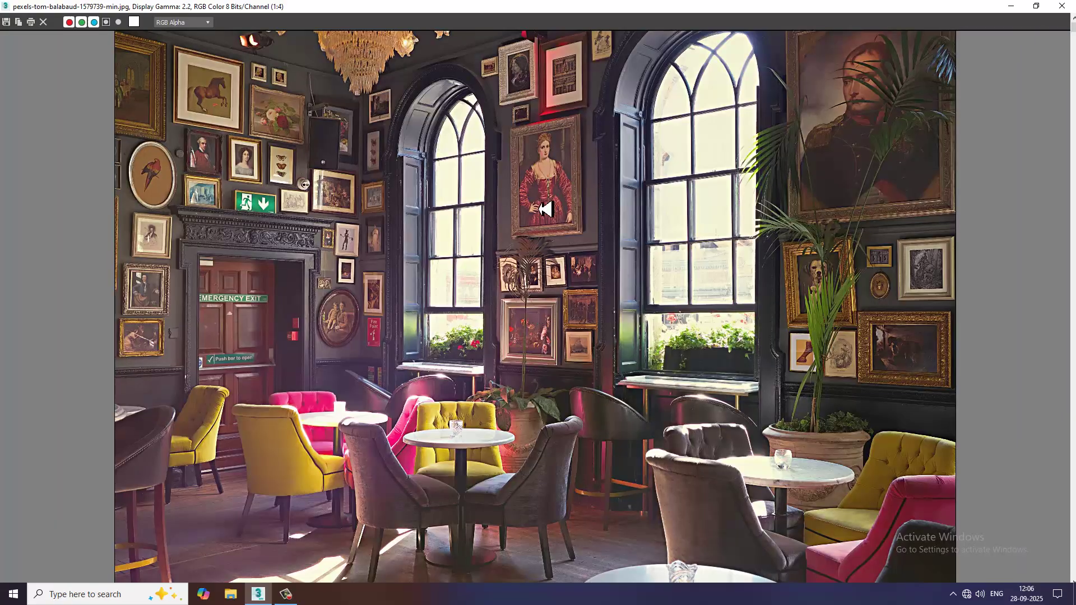
pyautogui.scroll(1, 493, 109)
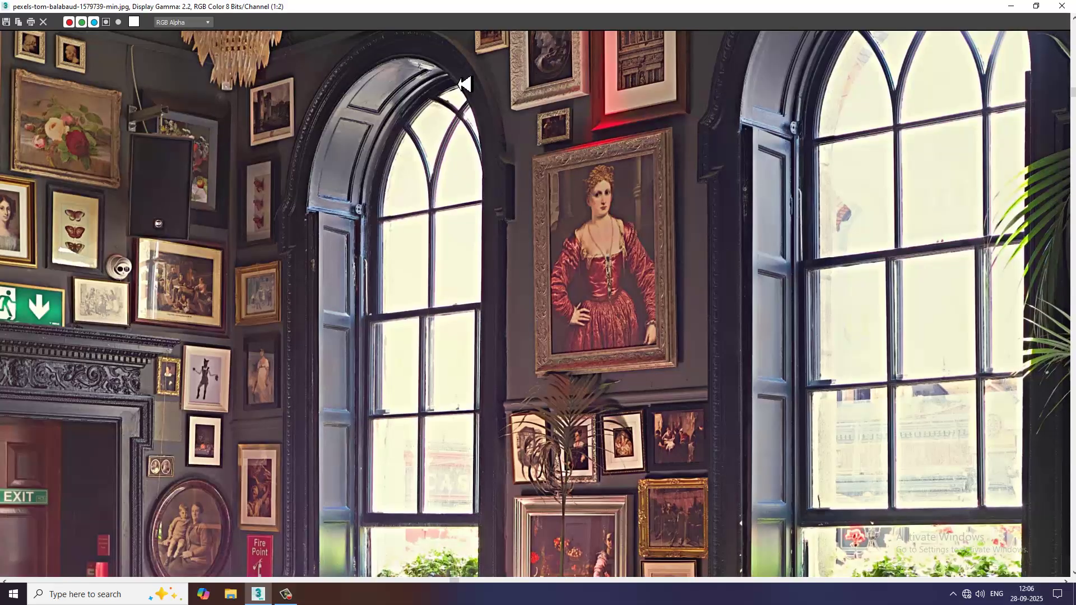
pyautogui.moveTo(789, 77); pyautogui.dragTo(831, 147, button='middle')
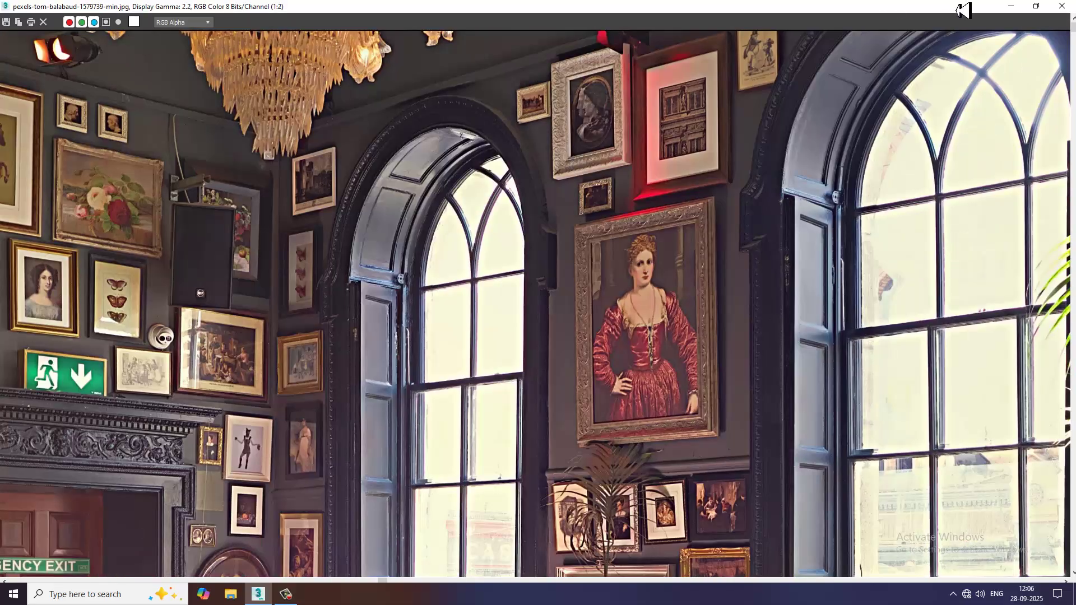
pyautogui.click(1031, 7)
# - Insert a horizontal Swift Loop across the upper part of the wall, above the window arches
pyautogui.scroll(-5, 826, 224)
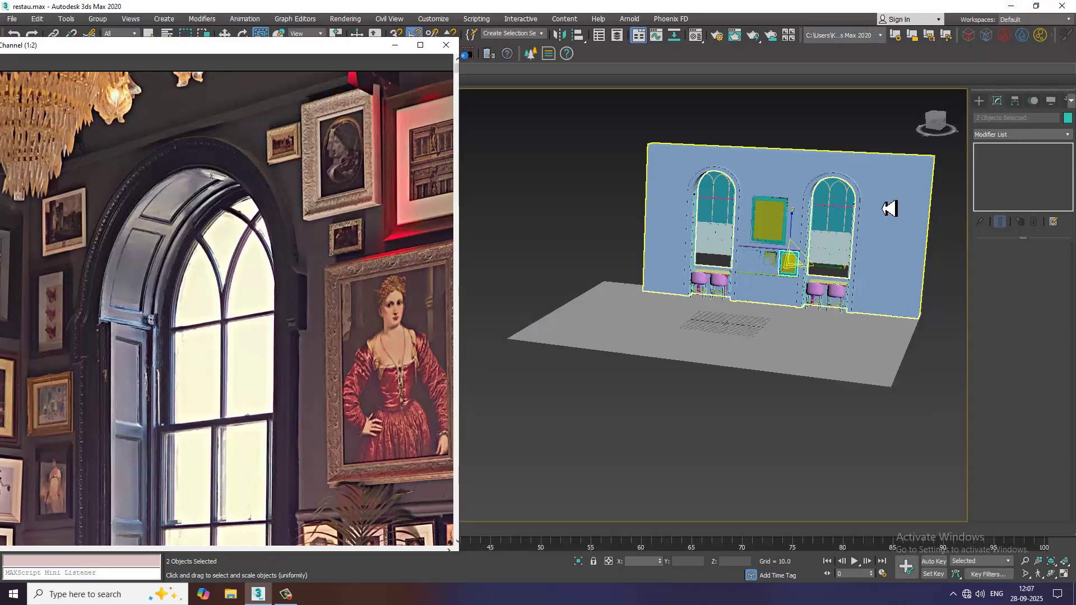
pyautogui.click(911, 184)
pyautogui.scroll(5, 883, 223)
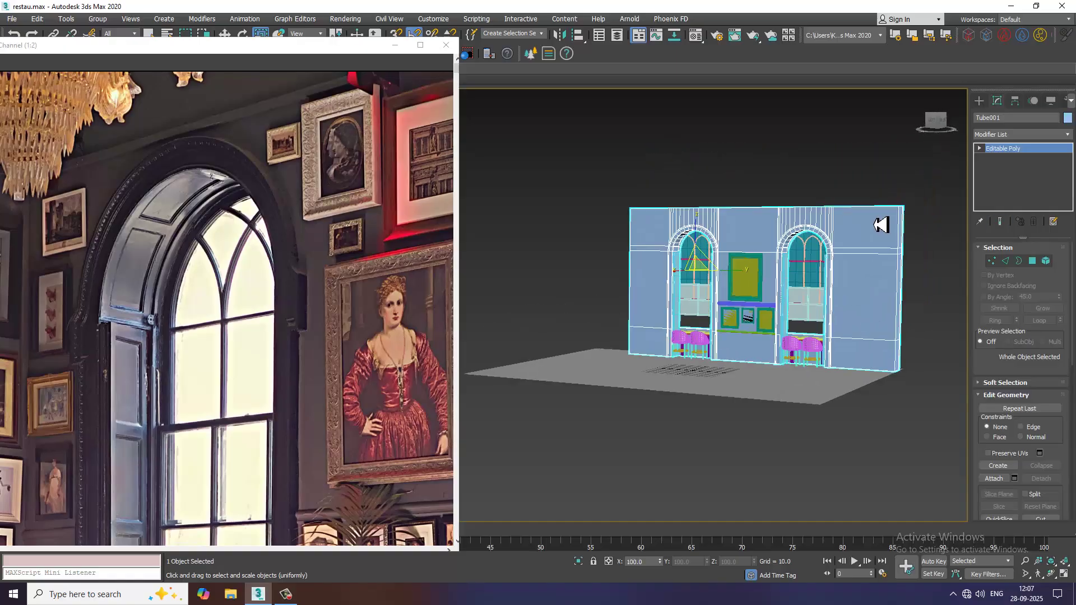
pyautogui.scroll(2, 867, 250)
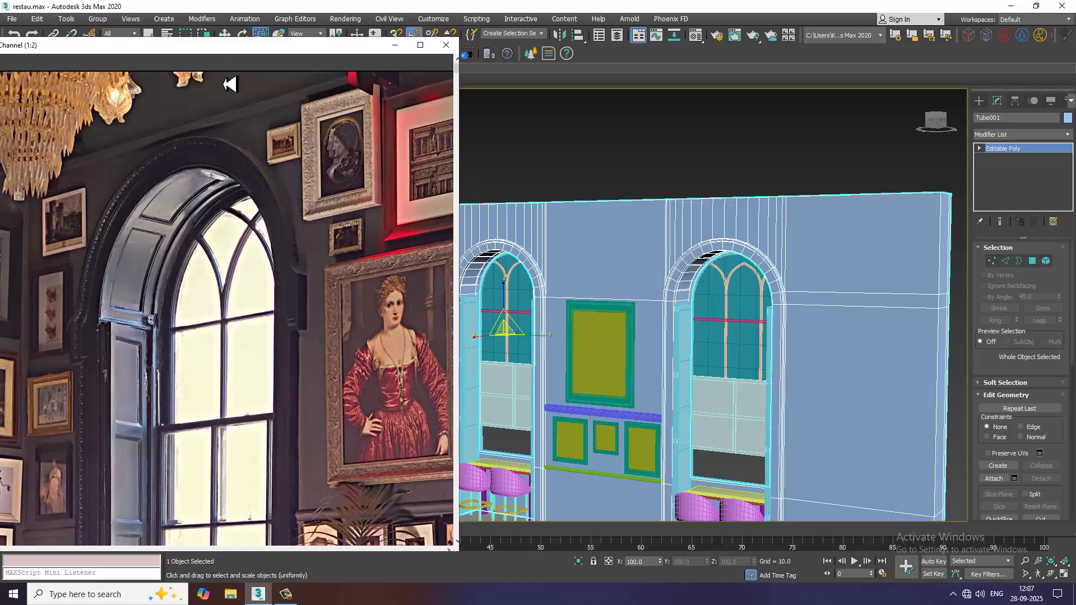
pyautogui.moveTo(205, 54); pyautogui.dragTo(207, 261)
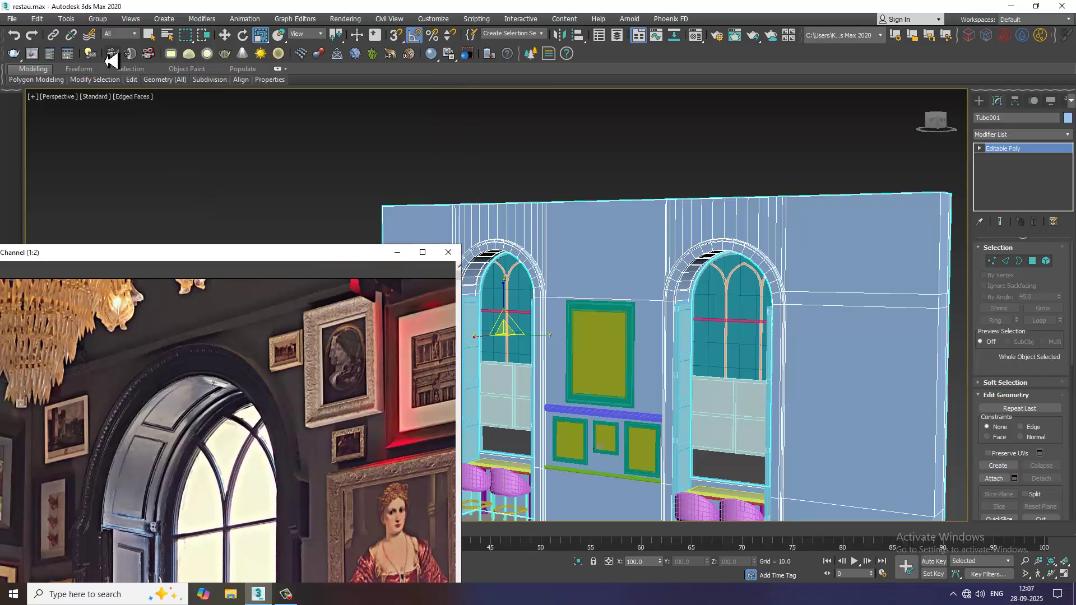
pyautogui.click(36, 70)
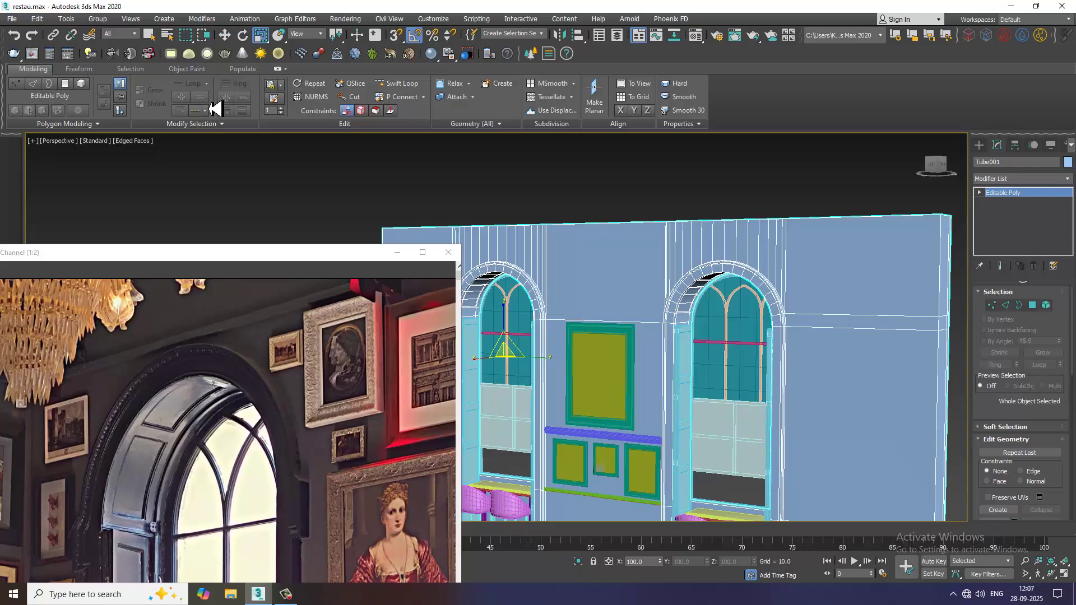
pyautogui.click(399, 83)
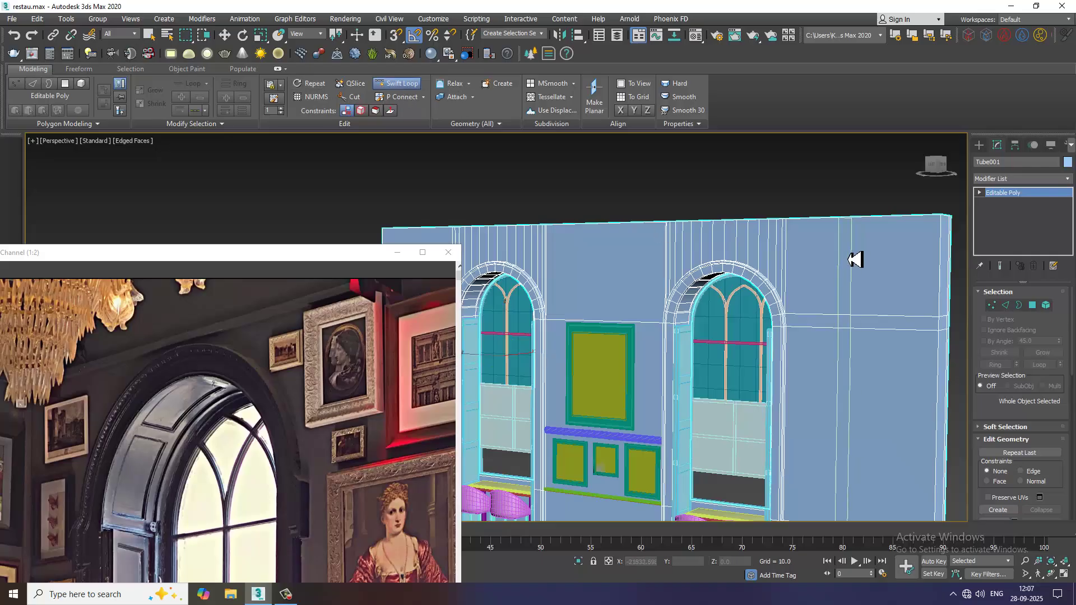
pyautogui.click(933, 287)
# - Flatten the new edge loop vertically so it runs in a straight line over both arches
pyautogui.press('w')
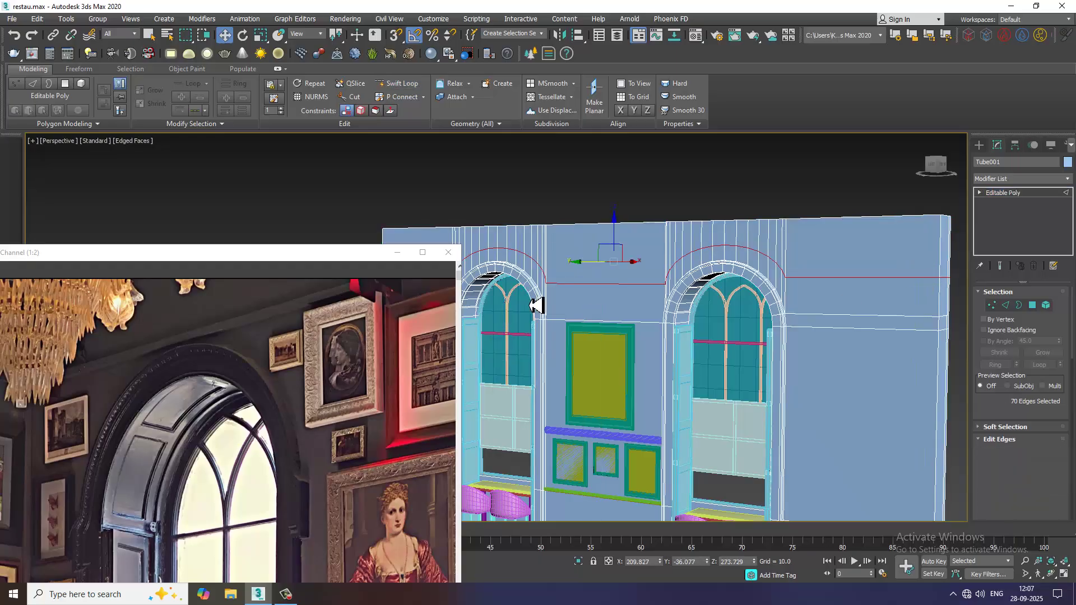
pyautogui.press('2')
pyautogui.press('r')
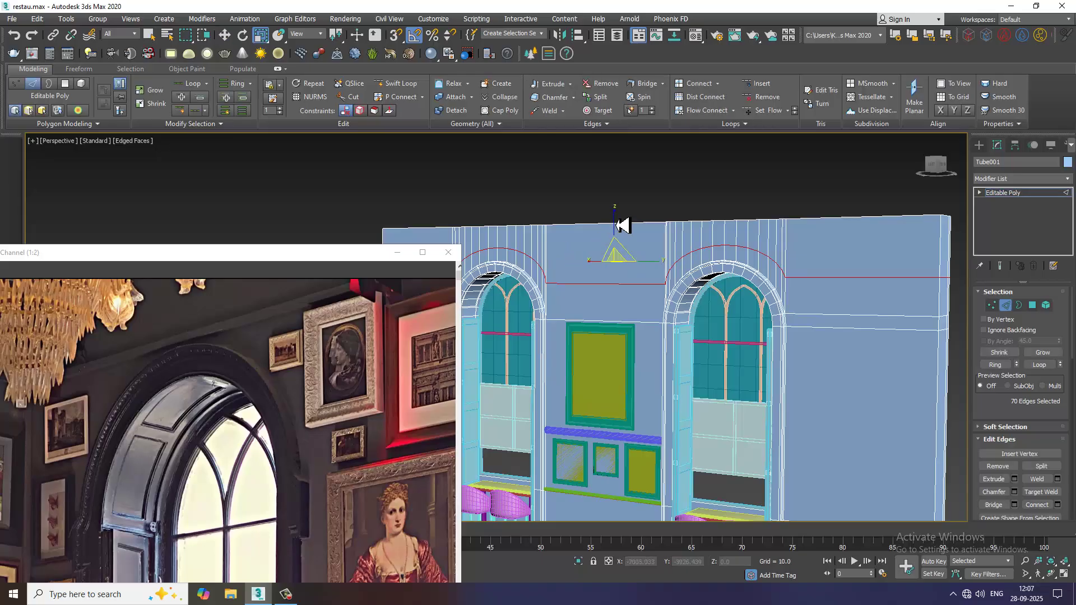
pyautogui.moveTo(619, 216); pyautogui.dragTo(628, 26)
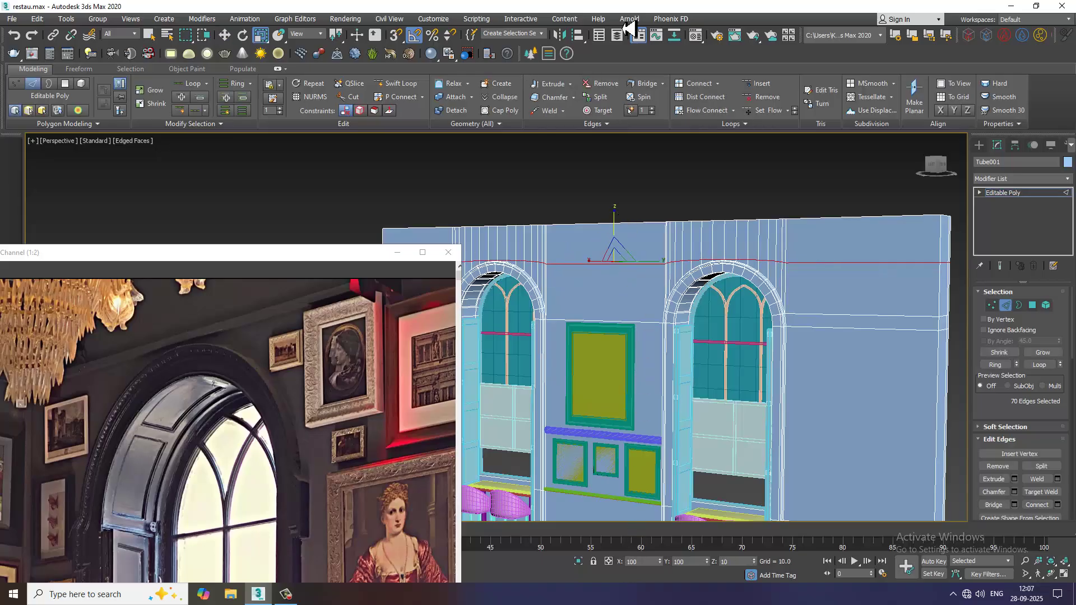
# - Raise the flattened edge loop about 3.3 in the Left view so it clears the tops of the arches
pyautogui.hotkey('alt', 'w')
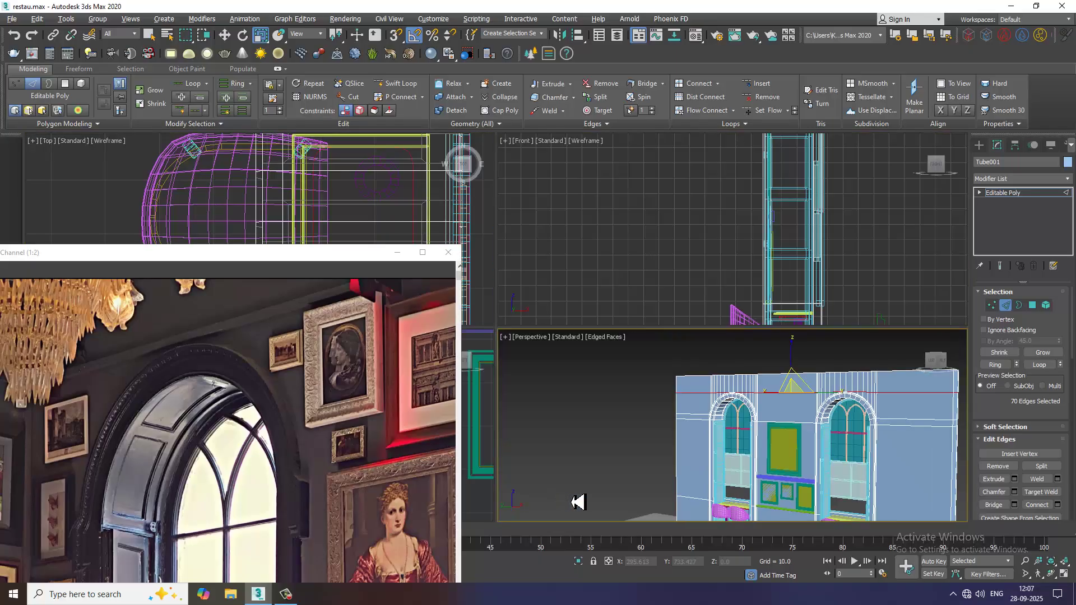
pyautogui.rightClick(476, 516)
pyautogui.hotkey('alt', 'w')
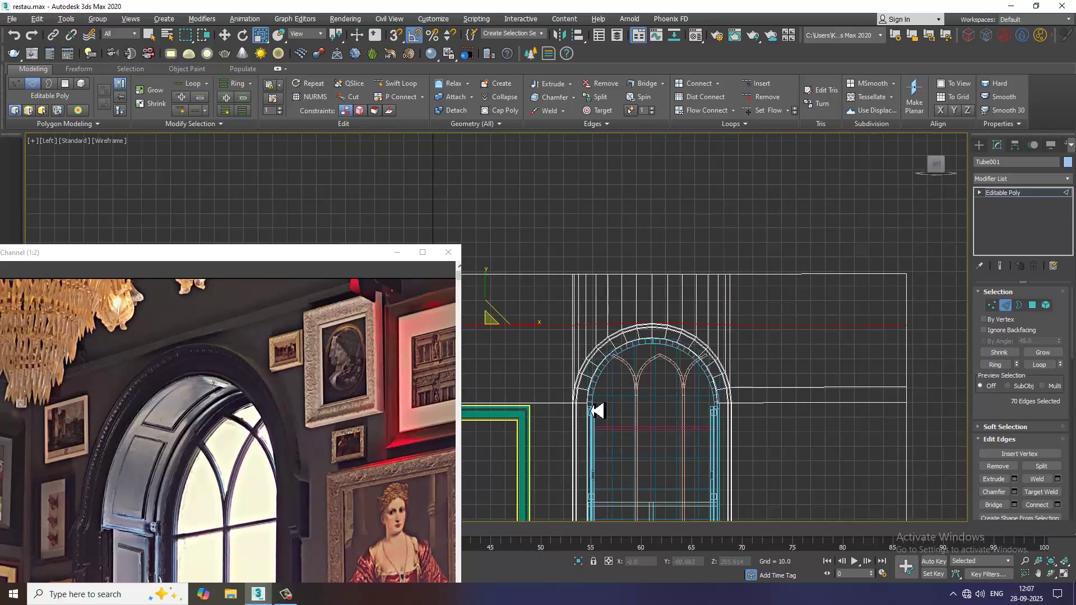
pyautogui.scroll(-4, 595, 410)
pyautogui.moveTo(595, 415); pyautogui.dragTo(689, 398, button='middle')
pyautogui.scroll(4, 683, 373)
pyautogui.scroll(2, 682, 373)
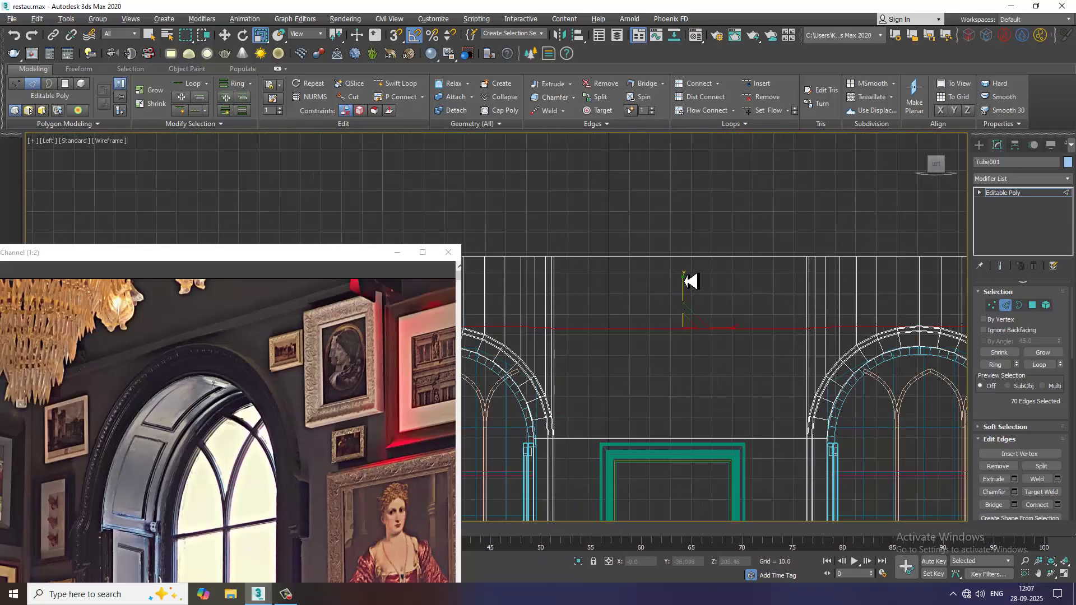
pyautogui.press('w')
pyautogui.moveTo(682, 325); pyautogui.dragTo(689, 302)
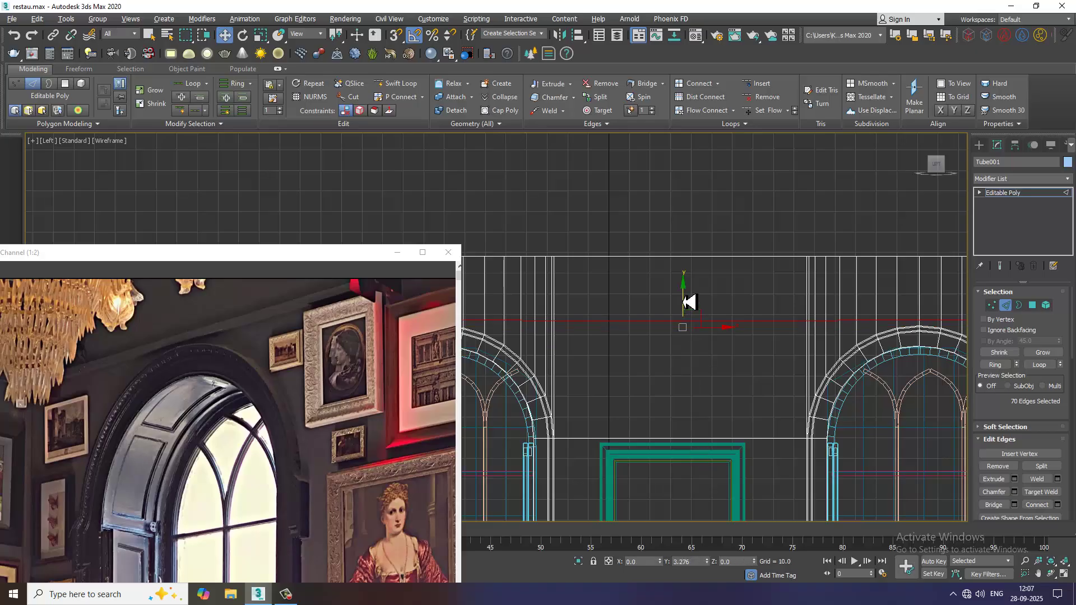
# - Insert another horizontal Swift Loop across the upper wall, close to the raised loop above the window arches
pyautogui.click(395, 83)
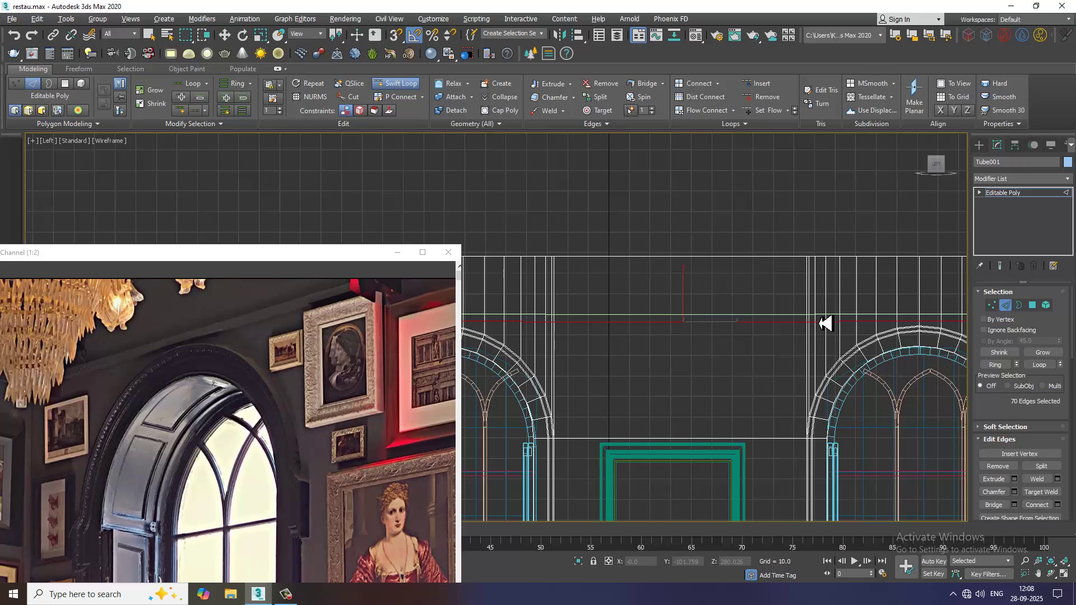
pyautogui.click(826, 321)
pyautogui.press('w')
pyautogui.hotkey('alt', 'w')
pyautogui.middleClick(903, 374)
pyautogui.hotkey('alt', 'w')
pyautogui.keyDown('alt'); pyautogui.moveTo(853, 371); pyautogui.dragTo(805, 293, button='middle'); pyautogui.keyUp('alt')
# - Compare the modelled wall with the reference photo, examining the pictures hung on the stretch of wall beside the far window
pyautogui.scroll(-1, 167, 421)
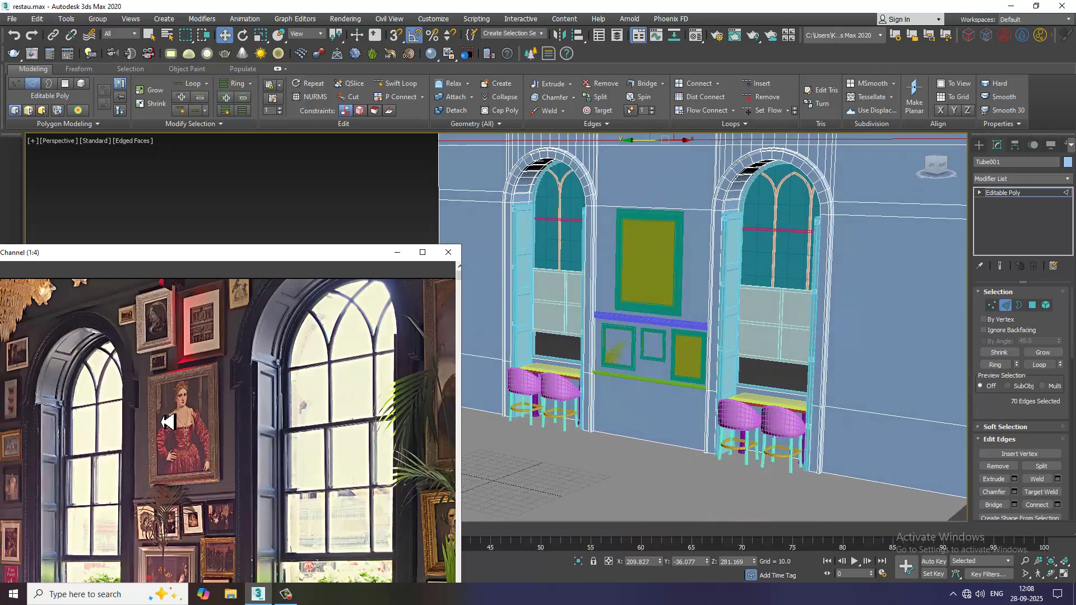
pyautogui.scroll(-1, 178, 413)
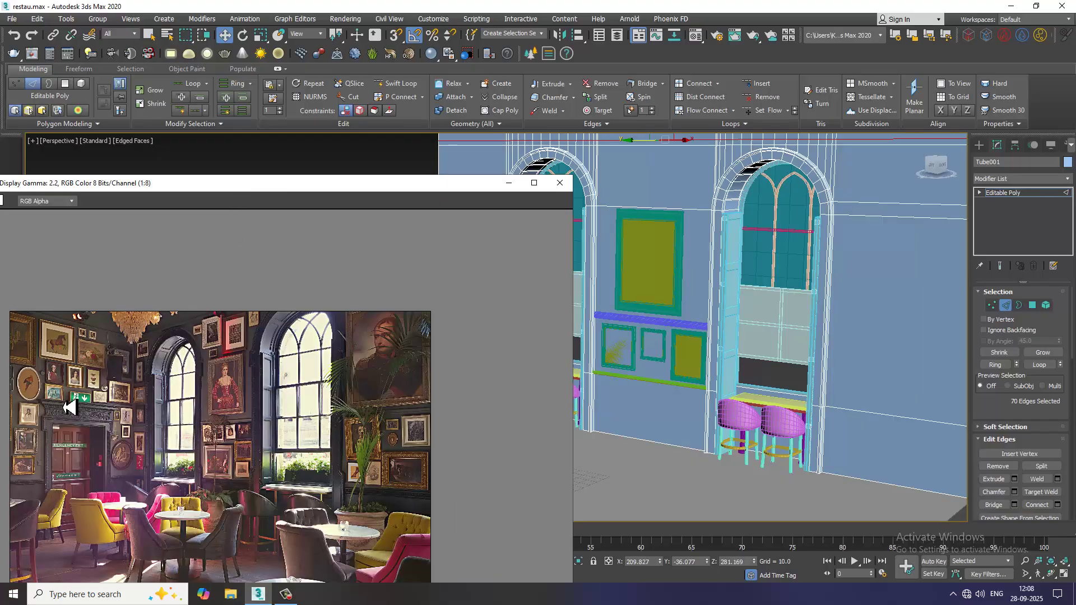
pyautogui.scroll(1, 120, 413)
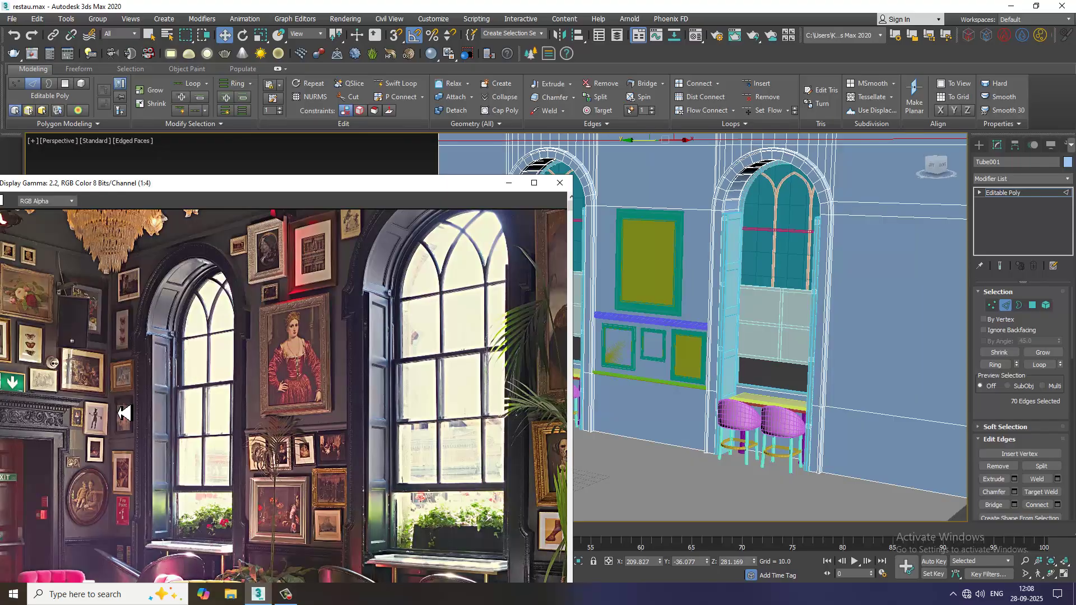
pyautogui.scroll(1, 794, 411)
pyautogui.moveTo(755, 307); pyautogui.dragTo(880, 341, button='middle')
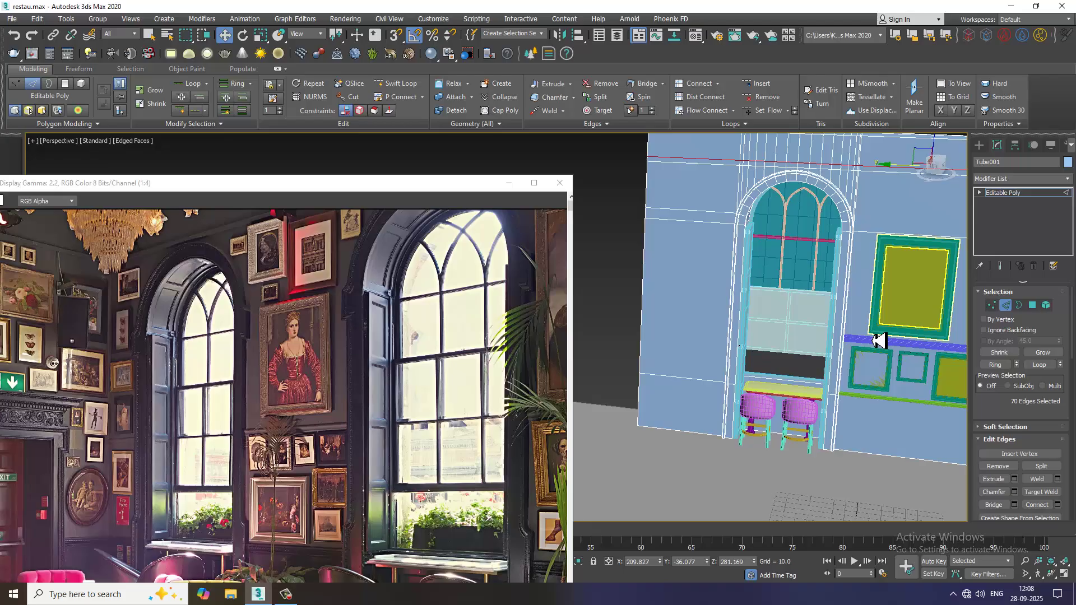
pyautogui.click(721, 224)
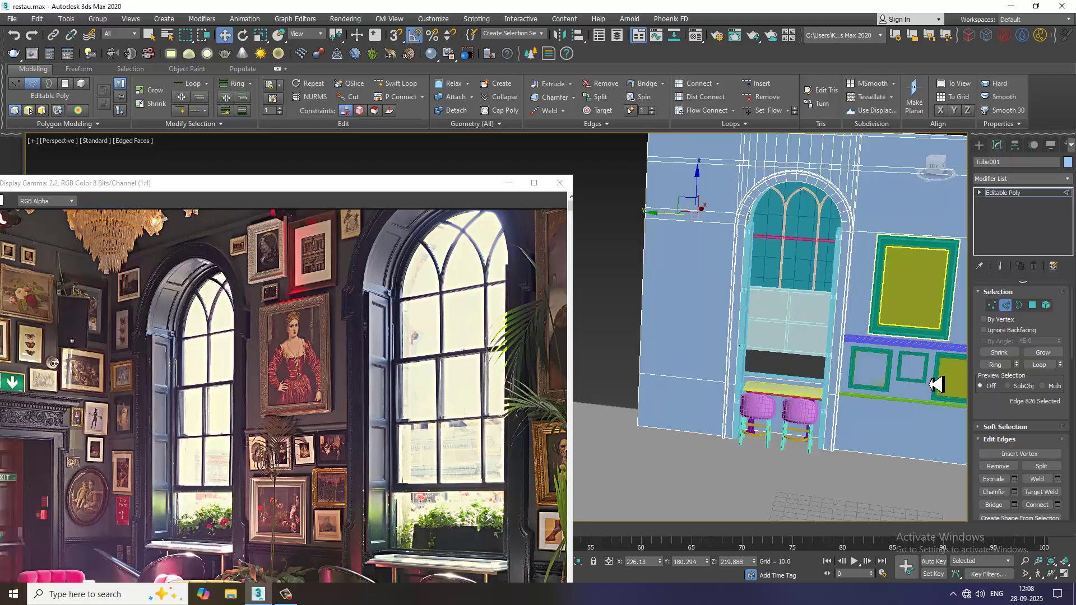
pyautogui.moveTo(935, 384); pyautogui.dragTo(845, 373, button='middle')
pyautogui.scroll(4, 844, 373)
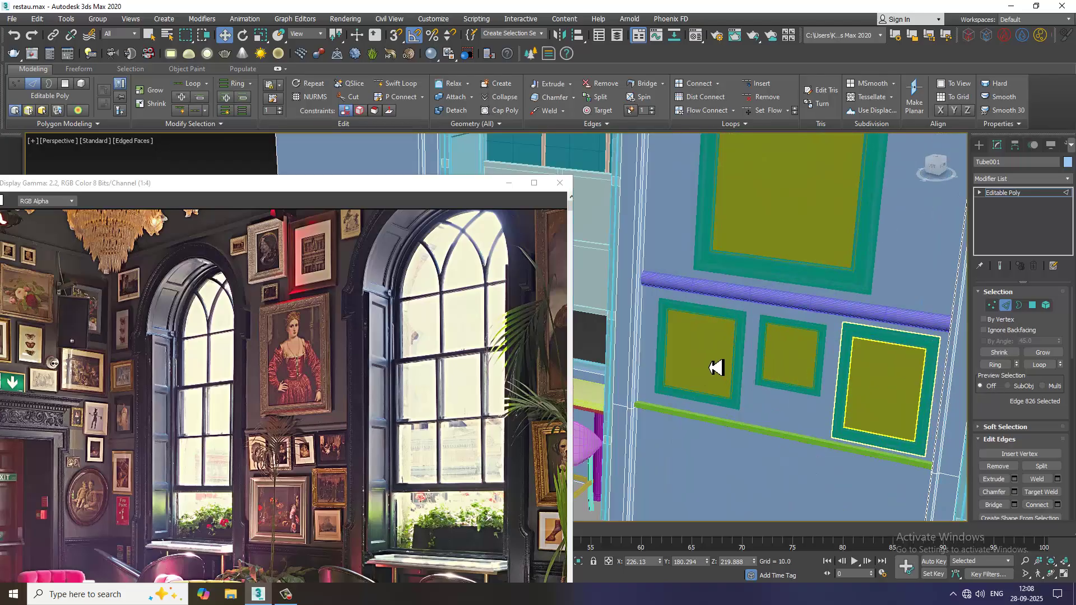
# - Copy the largest of the three small pictures with its frame onto the empty wall on the far side of the first window
pyautogui.click(1038, 194)
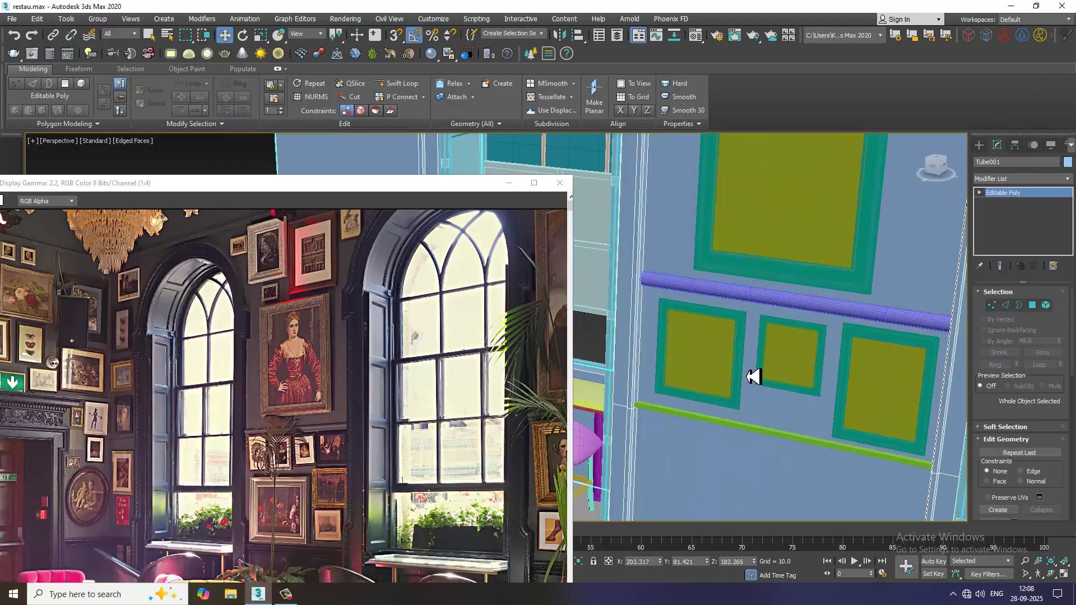
pyautogui.click(873, 368)
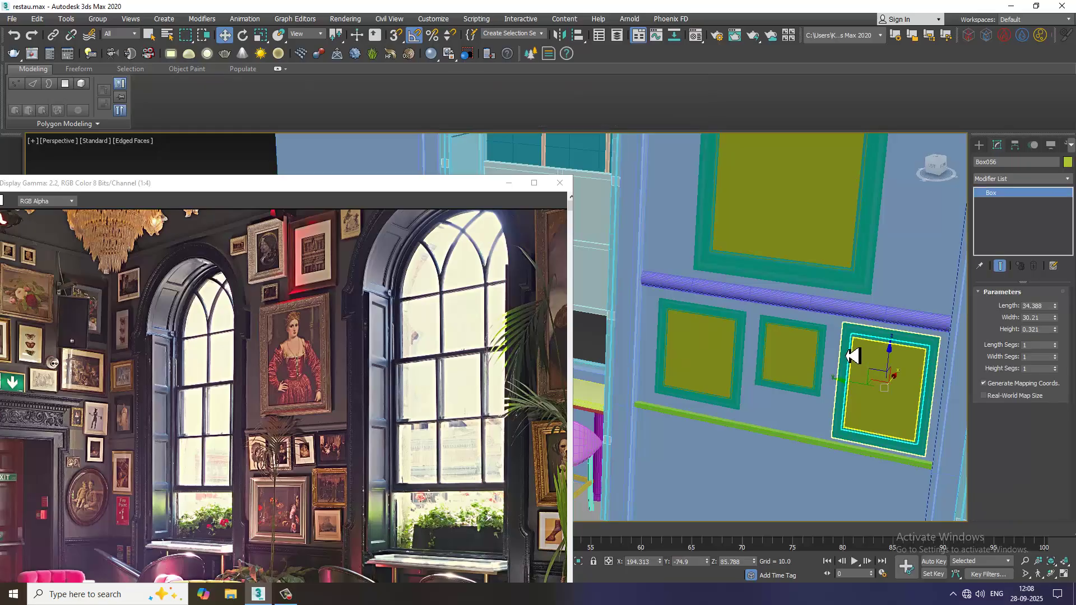
pyautogui.keyDown('ctrl'); pyautogui.click(861, 357); pyautogui.keyUp('ctrl')
pyautogui.scroll(-5, 863, 358)
pyautogui.moveTo(858, 371); pyautogui.dragTo(604, 344)
pyautogui.click(539, 344)
pyautogui.scroll(5, 627, 336)
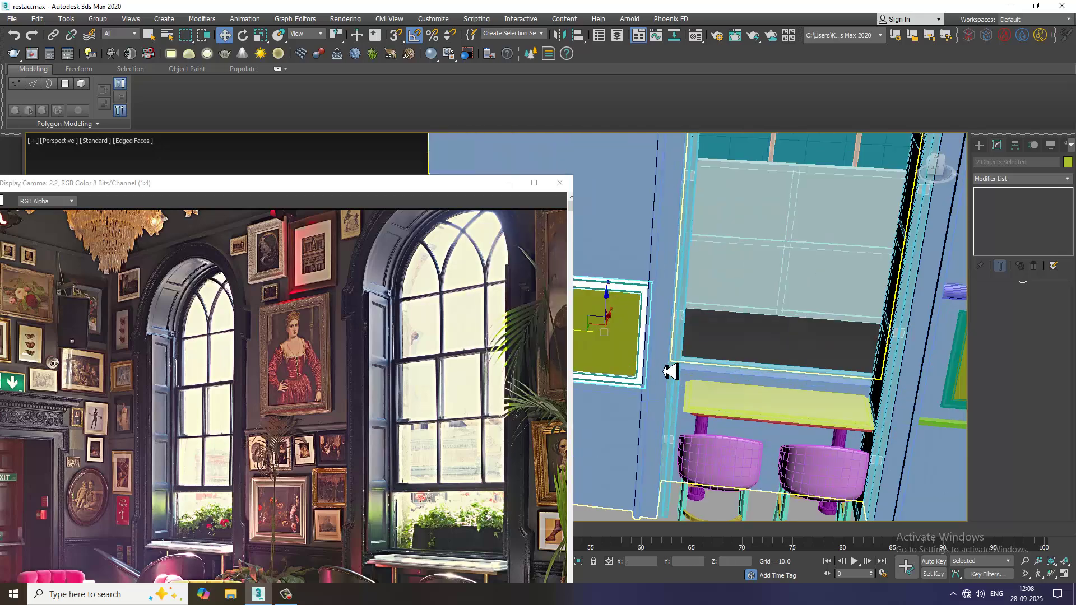
# - Scale the copied picture and its frame down together to fit the narrow stretch of wall beside the window
pyautogui.press('r')
pyautogui.moveTo(658, 343); pyautogui.dragTo(615, 308)
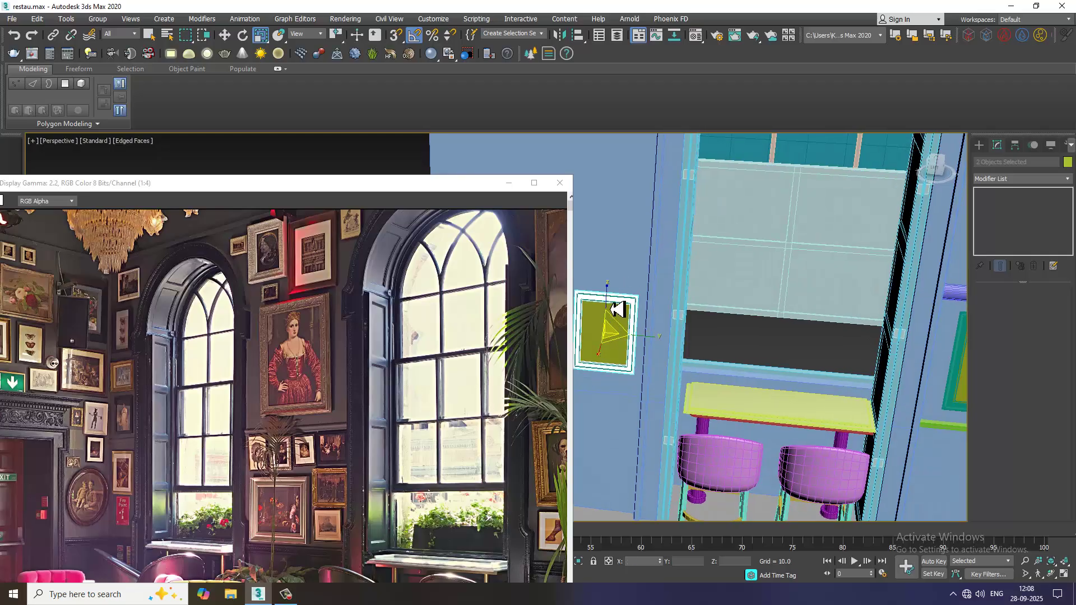
pyautogui.click(633, 321)
pyautogui.moveTo(667, 346); pyautogui.dragTo(660, 314, button='middle')
pyautogui.scroll(3, 704, 321)
pyautogui.scroll(2, 660, 314)
# - Lower the scaled picture and its frame together on the wall beside the window
pyautogui.press('w')
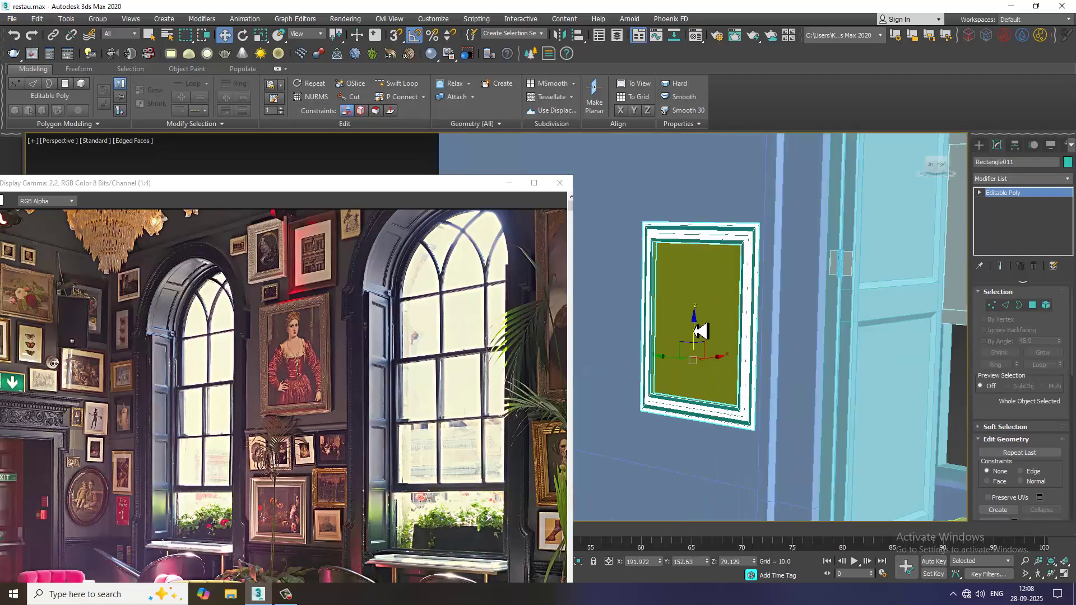
pyautogui.moveTo(701, 335); pyautogui.dragTo(709, 365)
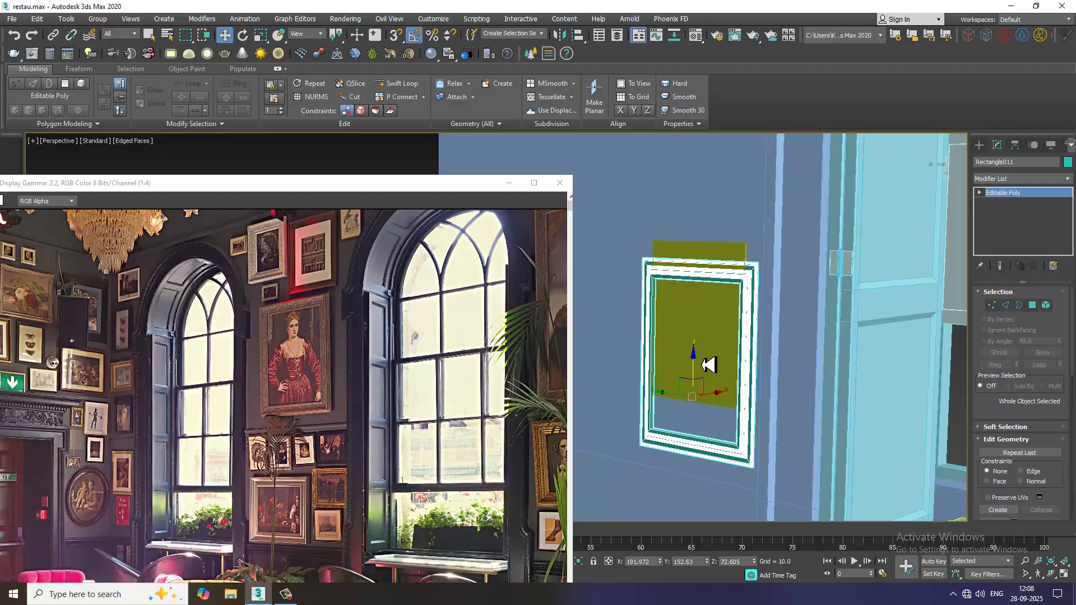
pyautogui.hotkey('ctrl', 'z')
pyautogui.keyDown('ctrl'); pyautogui.click(702, 303); pyautogui.keyUp('ctrl')
pyautogui.moveTo(710, 320); pyautogui.dragTo(723, 347)
pyautogui.scroll(-4, 751, 337)
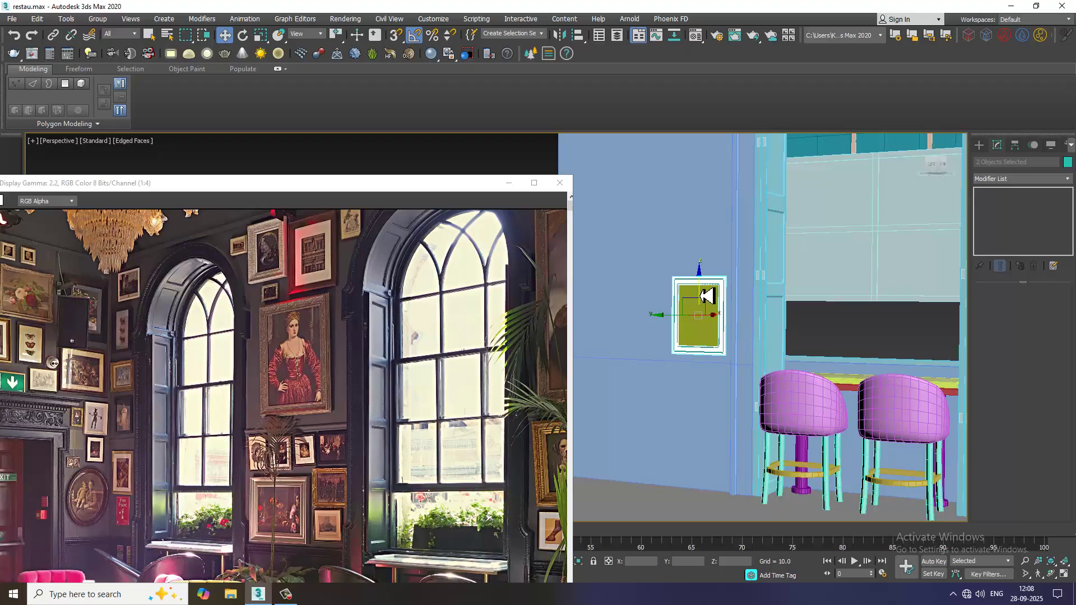
pyautogui.scroll(10, 725, 321)
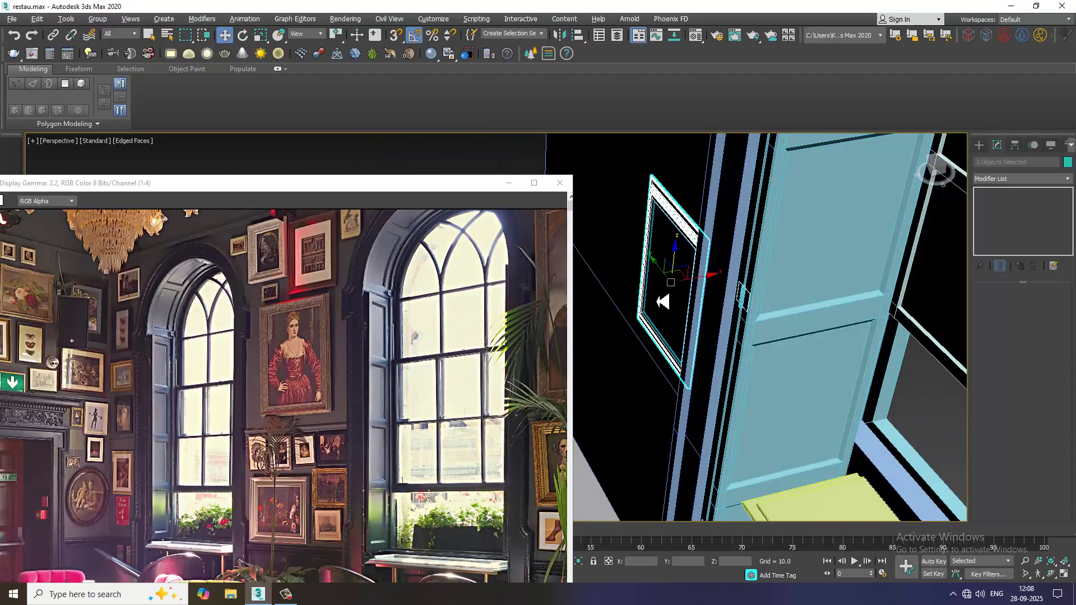
pyautogui.keyDown('alt'); pyautogui.moveTo(728, 353); pyautogui.dragTo(707, 333, button='middle'); pyautogui.keyUp('alt')
pyautogui.moveTo(688, 374)
pyautogui.mouseDown()
pyautogui.moveTo(715, 372)
pyautogui.moveTo(692, 380)
pyautogui.mouseUp()
pyautogui.hotkey('ctrl', 'z')
pyautogui.scroll(-5, 695, 380)
pyautogui.keyDown('alt'); pyautogui.moveTo(725, 391); pyautogui.dragTo(755, 349, button='middle'); pyautogui.keyUp('alt')
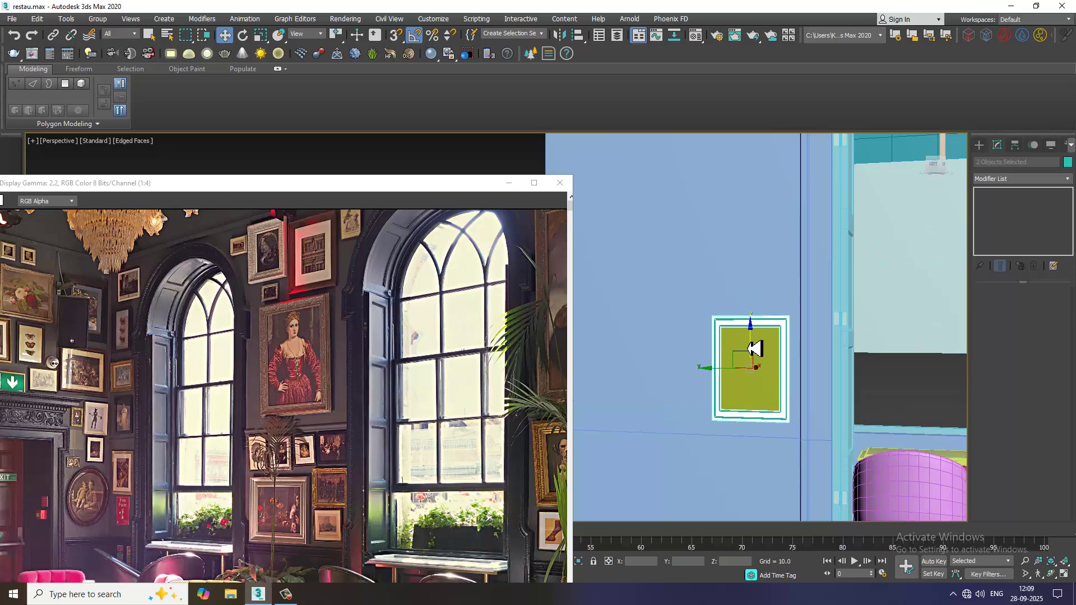
# - Copy the framed picture about 42 units straight up the wall and reduce the copy's height
pyautogui.keyDown('shift'); pyautogui.moveTo(753, 343); pyautogui.dragTo(746, 209); pyautogui.keyUp('shift')
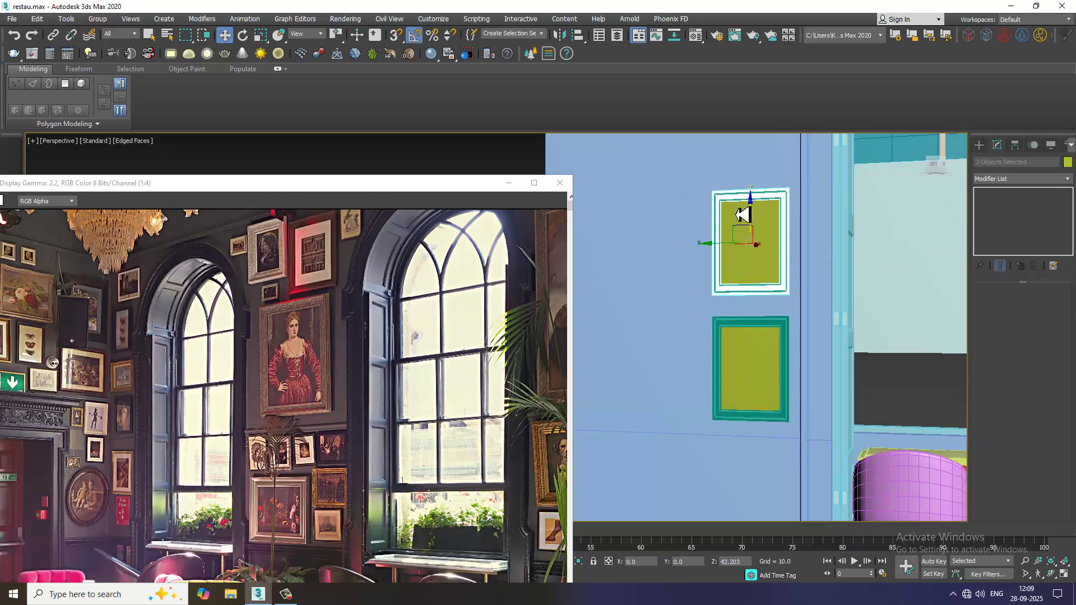
pyautogui.click(539, 344)
pyautogui.press('r')
pyautogui.moveTo(752, 227); pyautogui.dragTo(759, 216)
# - Move the shortened copy down and away from the window so it sits offset just above the lower picture
pyautogui.press('w')
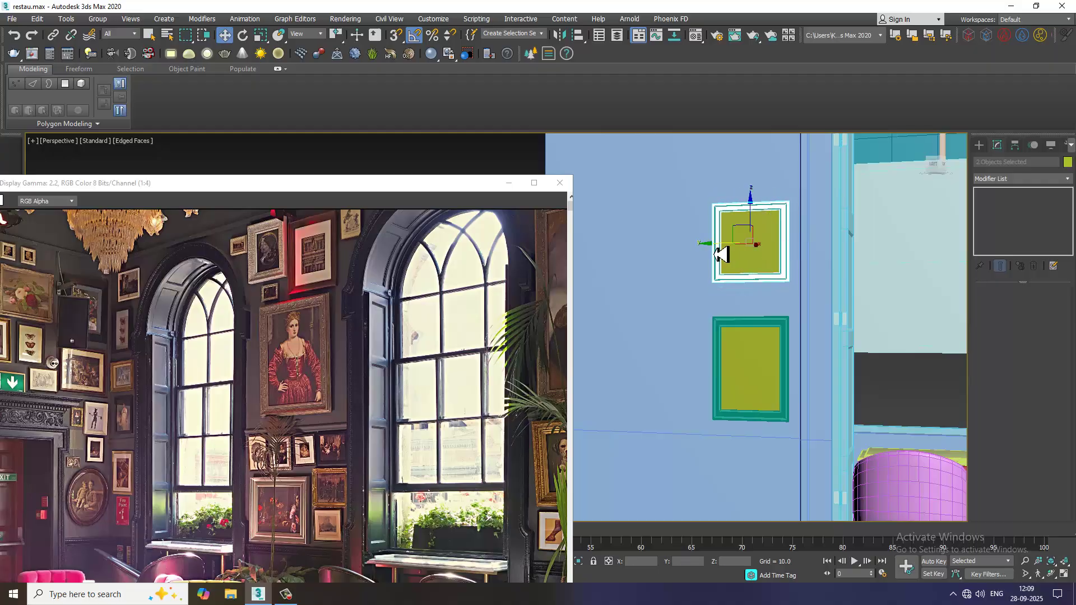
pyautogui.moveTo(721, 253); pyautogui.dragTo(665, 350)
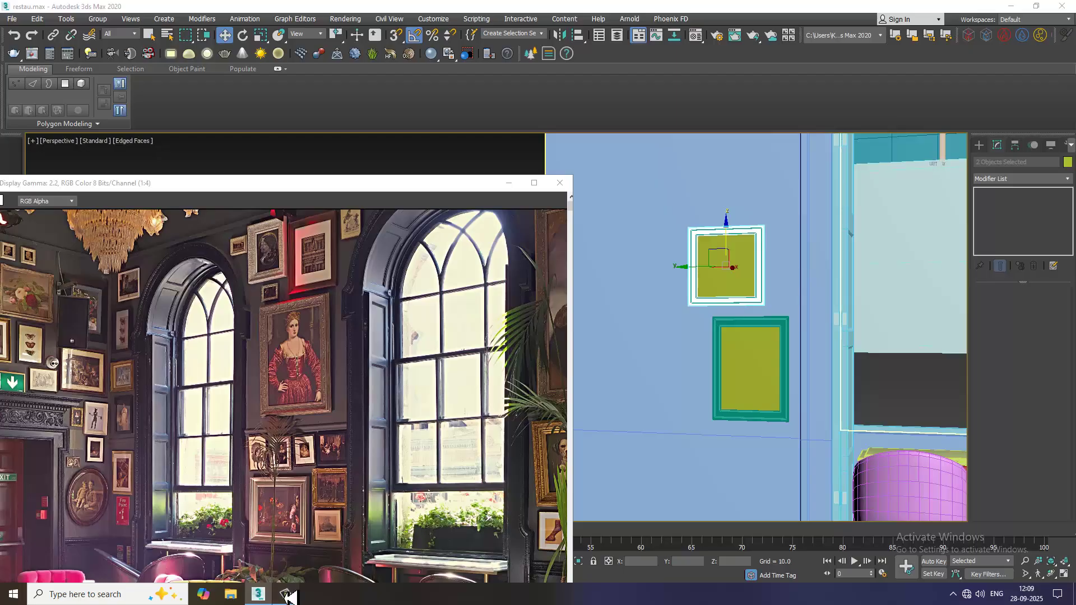
pyautogui.scroll(-5, 782, 342)
pyautogui.keyDown('alt'); pyautogui.moveTo(862, 365); pyautogui.dragTo(781, 362, button='middle'); pyautogui.keyUp('alt')
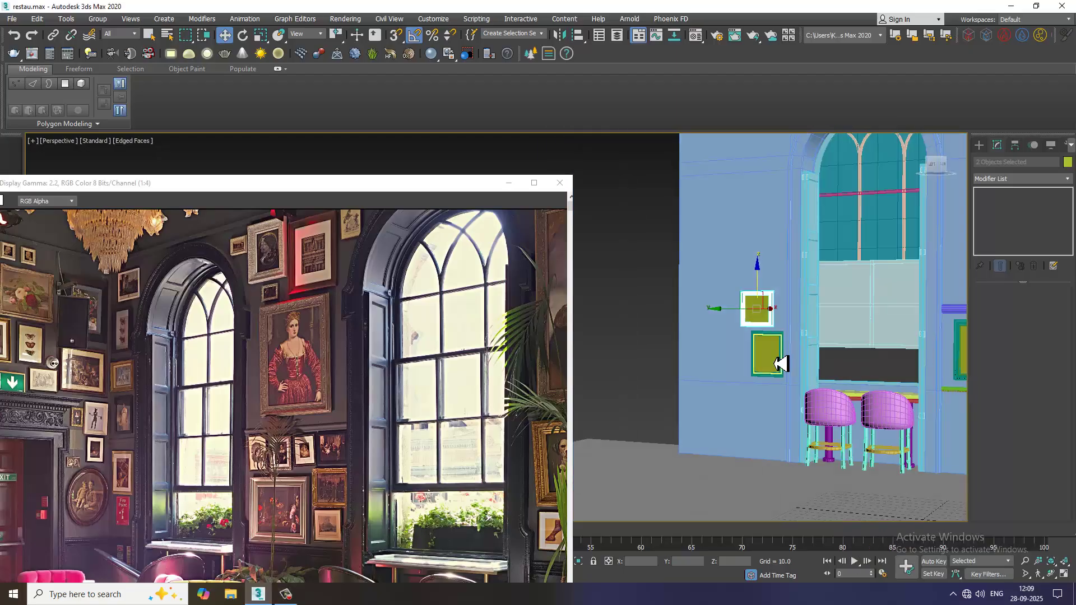
pyautogui.moveTo(913, 363); pyautogui.dragTo(724, 371, button='middle')
pyautogui.scroll(-5, 724, 371)
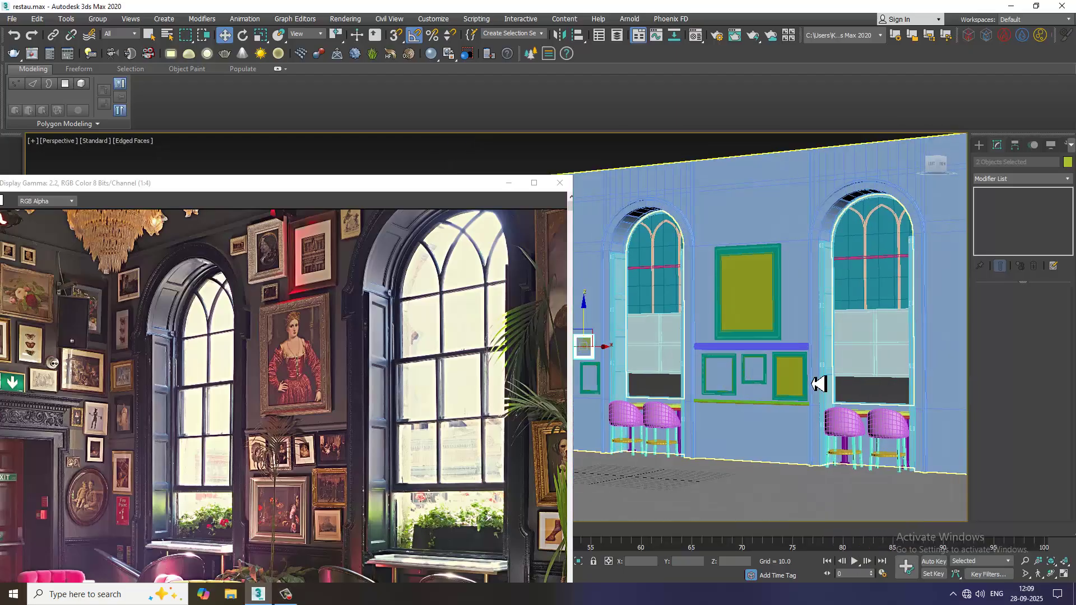
# - Collapse the modelling ribbon and bring the large plant pot in the reference photo into close view
pyautogui.moveTo(344, 187)
pyautogui.mouseDown()
pyautogui.moveTo(340, 143)
pyautogui.moveTo(341, 205)
pyautogui.mouseUp()
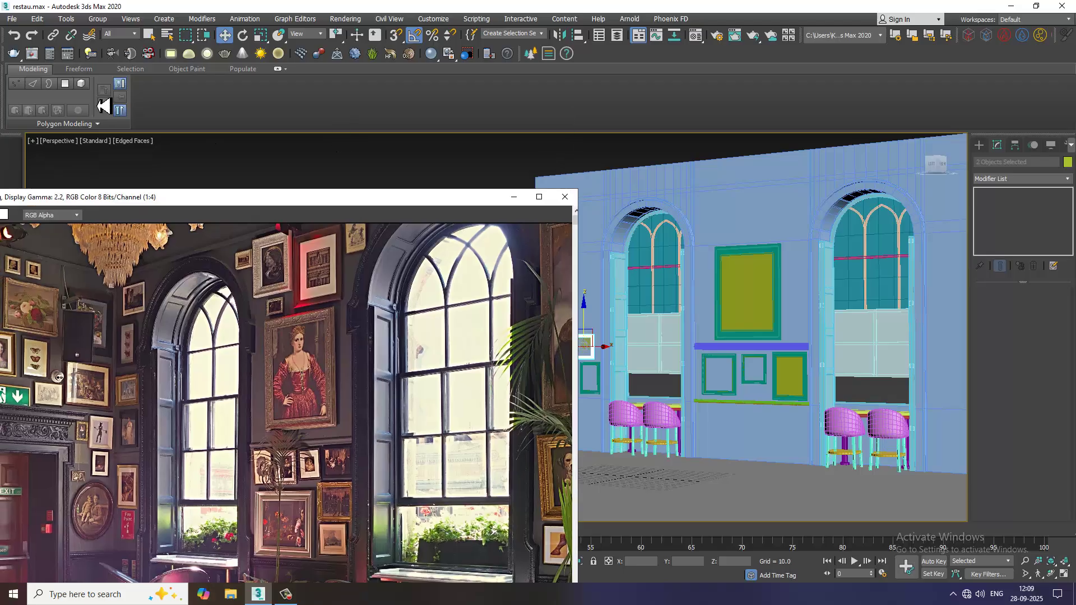
pyautogui.doubleClick(31, 70)
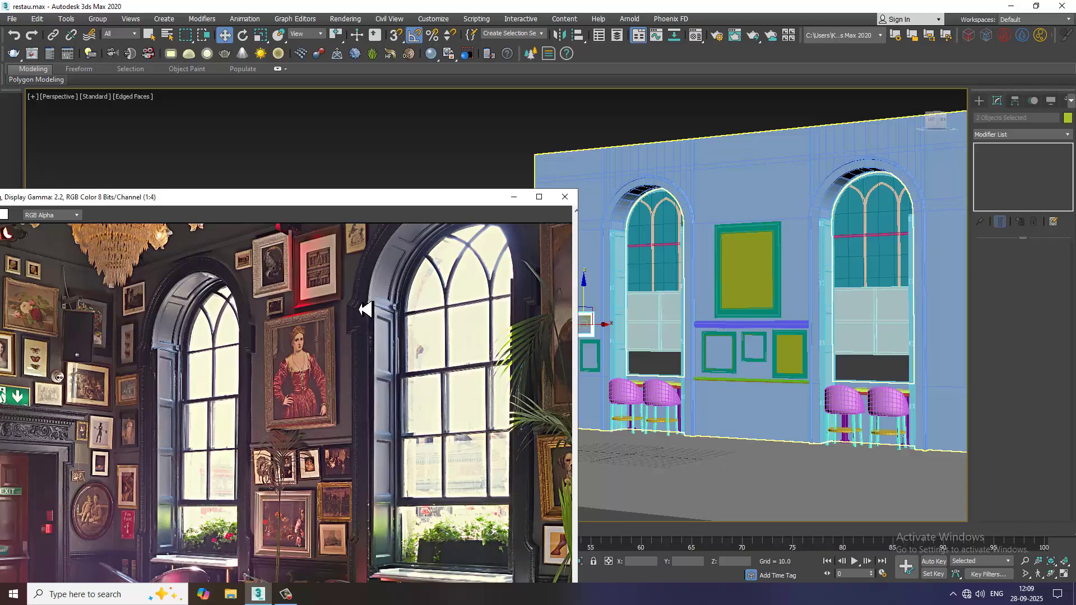
pyautogui.moveTo(404, 520); pyautogui.dragTo(321, 449, button='middle')
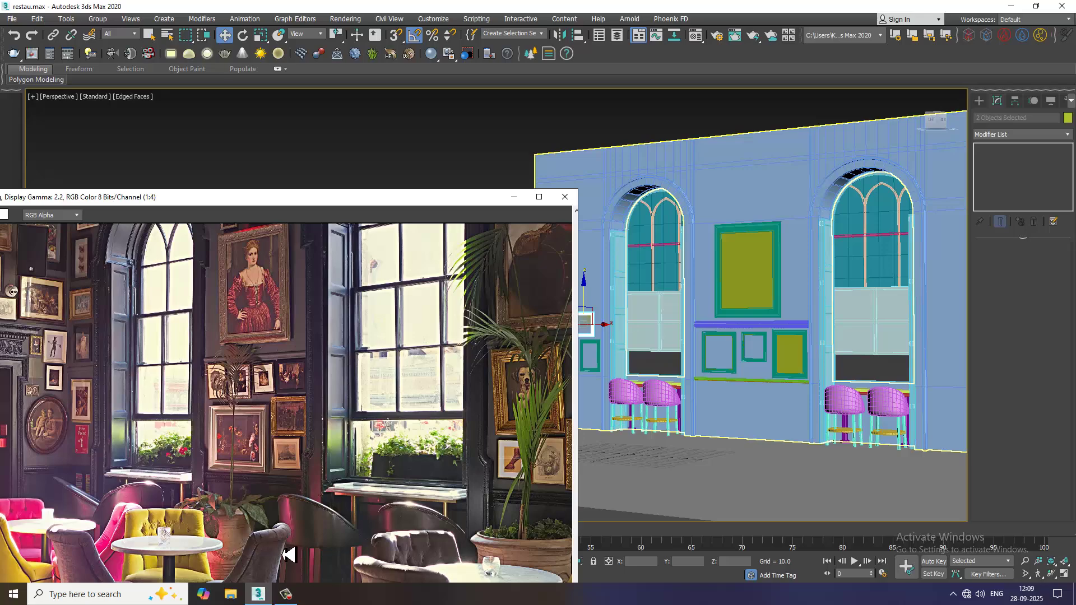
pyautogui.moveTo(332, 437); pyautogui.dragTo(295, 480, button='middle')
pyautogui.scroll(1, 264, 567)
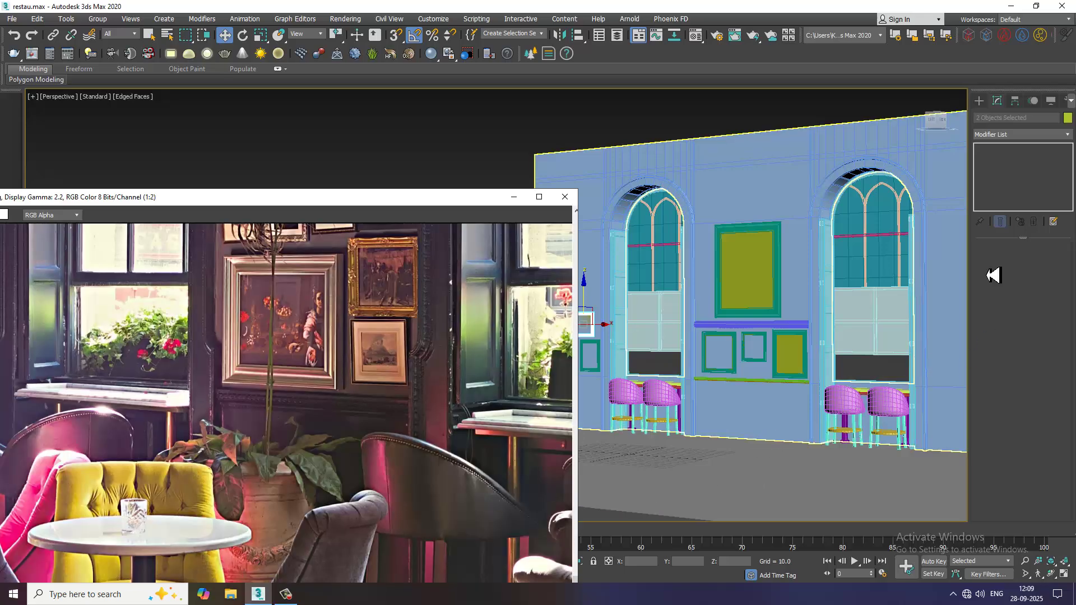
# - Create a cylinder about 24 in radius and 42 high on the floor below the picture wall as the plant pot's base shape
pyautogui.click(979, 101)
pyautogui.click(997, 192)
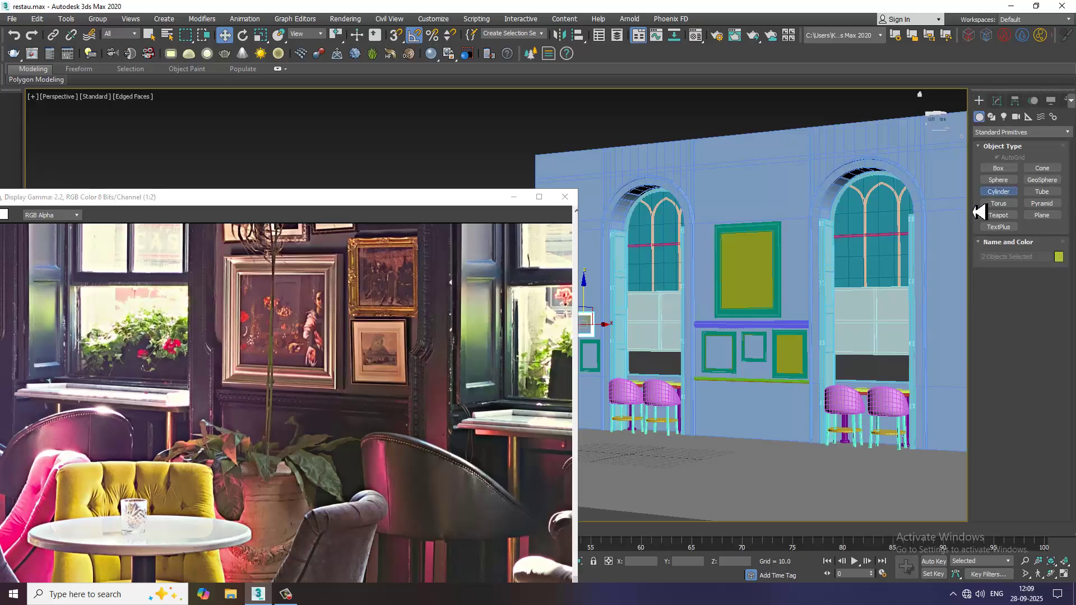
pyautogui.scroll(6, 750, 482)
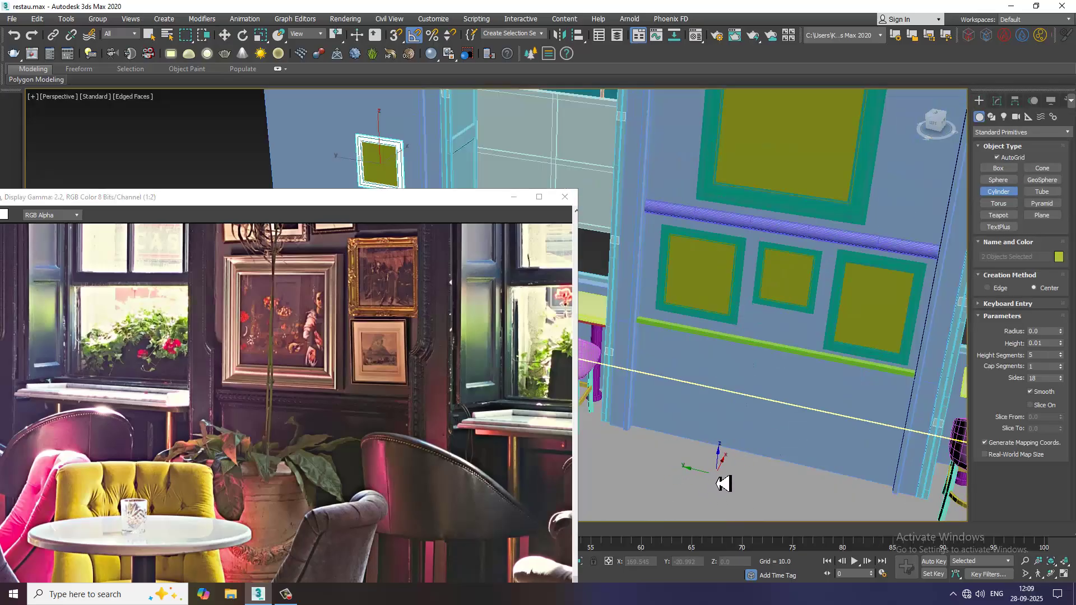
pyautogui.moveTo(716, 475); pyautogui.dragTo(745, 515)
pyautogui.moveTo(740, 513); pyautogui.dragTo(742, 511)
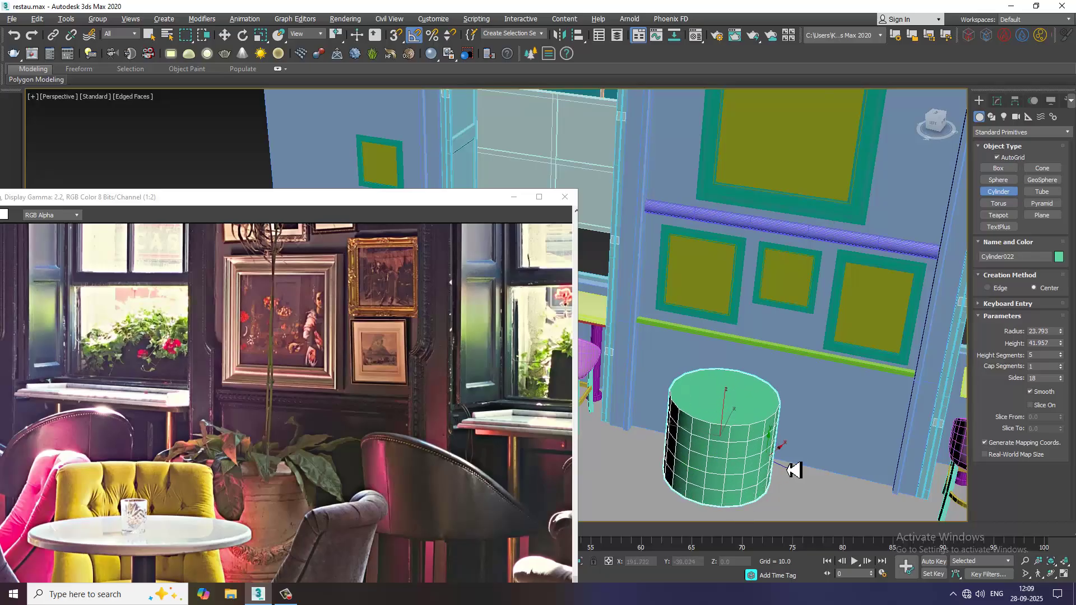
pyautogui.keyDown('alt'); pyautogui.moveTo(792, 468); pyautogui.dragTo(807, 415, button='middle'); pyautogui.keyUp('alt')
pyautogui.scroll(2, 802, 378)
pyautogui.moveTo(301, 488); pyautogui.dragTo(330, 460, button='middle')
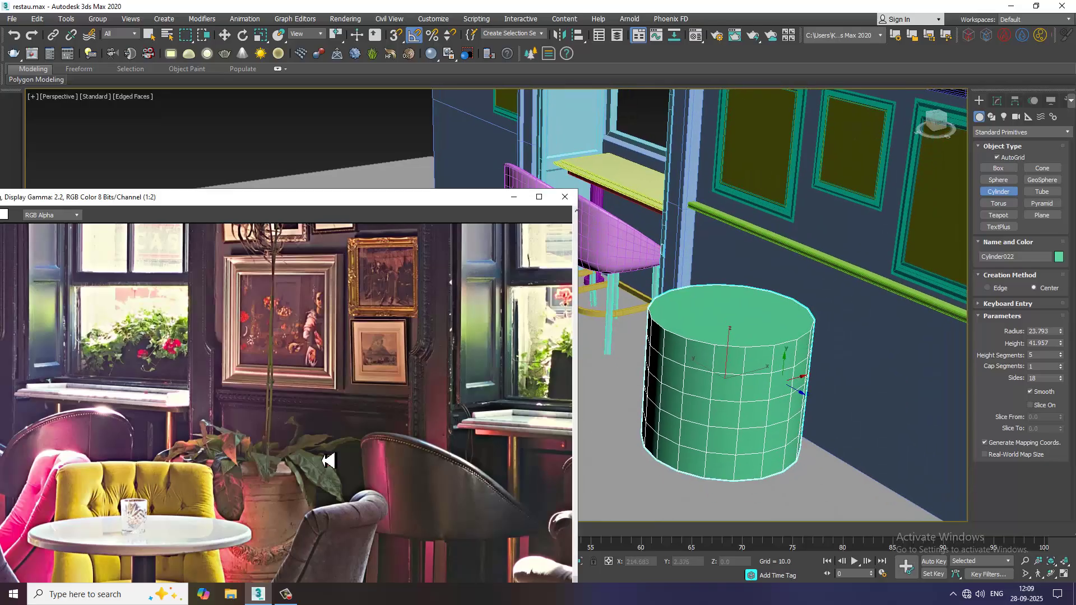
pyautogui.keyDown('alt'); pyautogui.moveTo(685, 380); pyautogui.dragTo(716, 377, button='middle'); pyautogui.keyUp('alt')
# - Convert the pot cylinder to an Editable Poly
pyautogui.press('w')
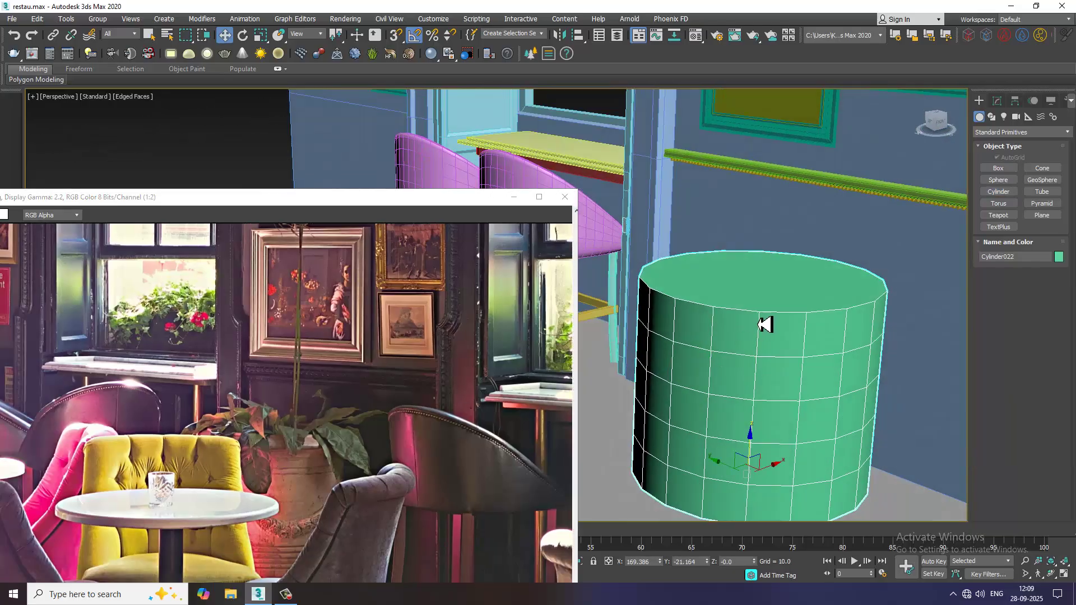
pyautogui.rightClick(762, 324)
pyautogui.moveTo(852, 436)
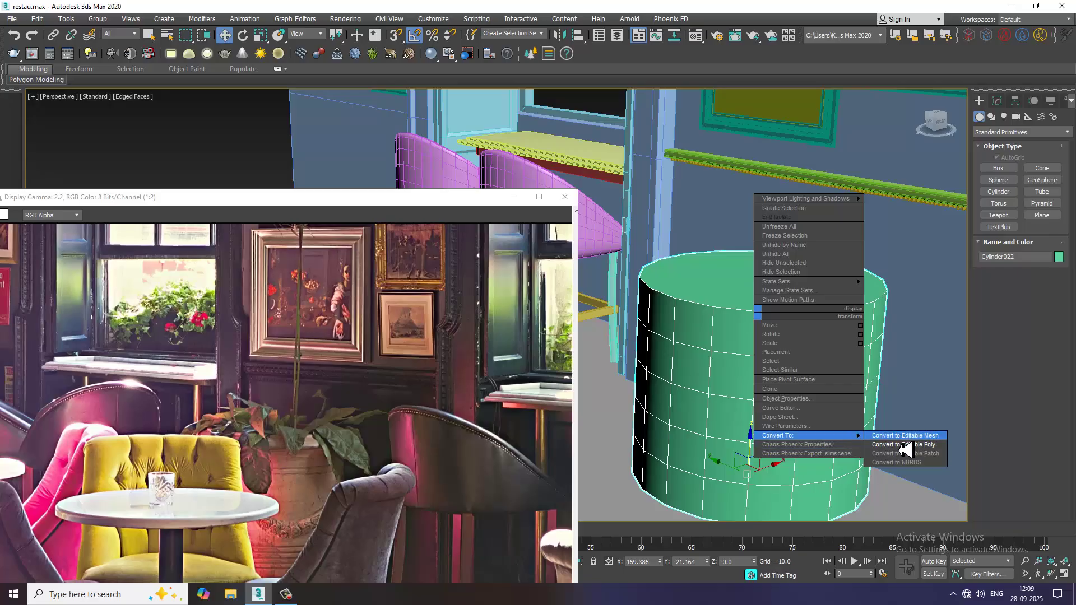
pyautogui.click(903, 445)
# - Apply an FFD(box) modifier to the pot cylinder
pyautogui.click(1023, 135)
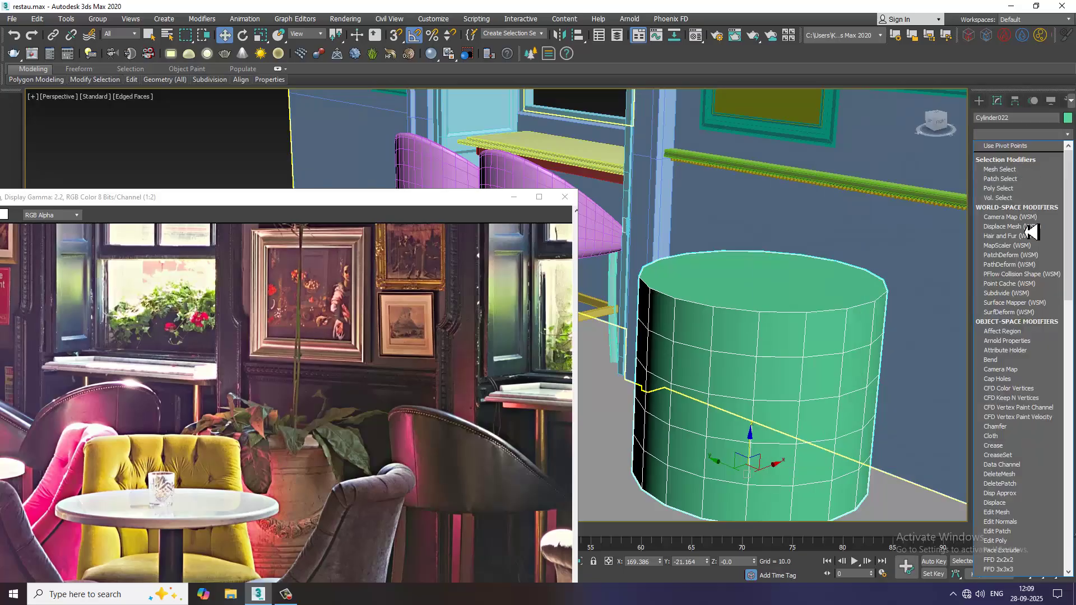
pyautogui.press('f')
pyautogui.press('f')
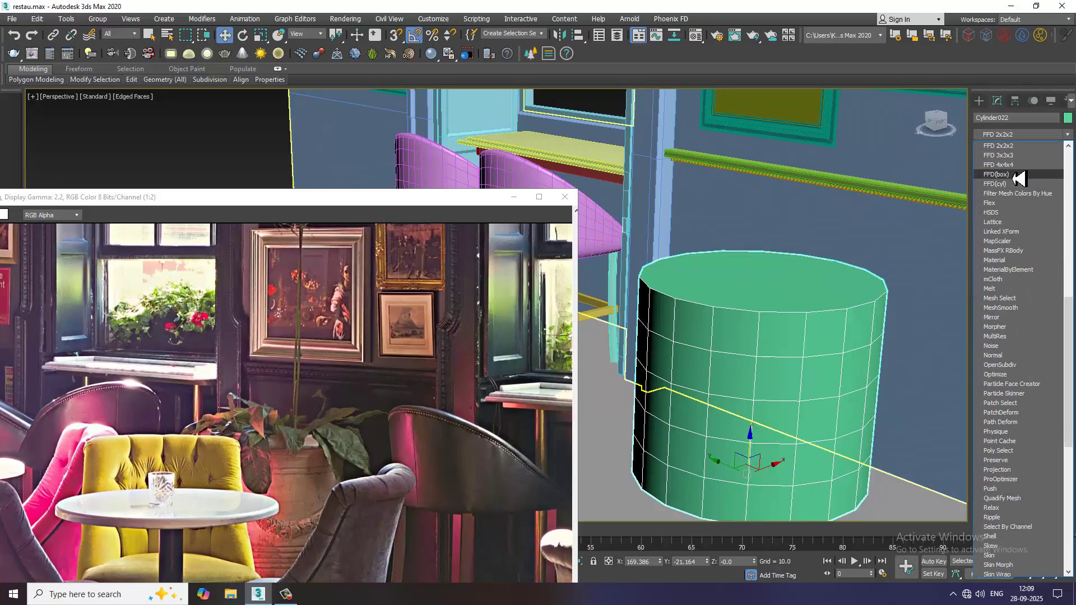
pyautogui.click(1015, 174)
# - In the Front view, scale the two middle rows of the pot's FFD control points outward to bulge its sides
pyautogui.hotkey('alt', 'w')
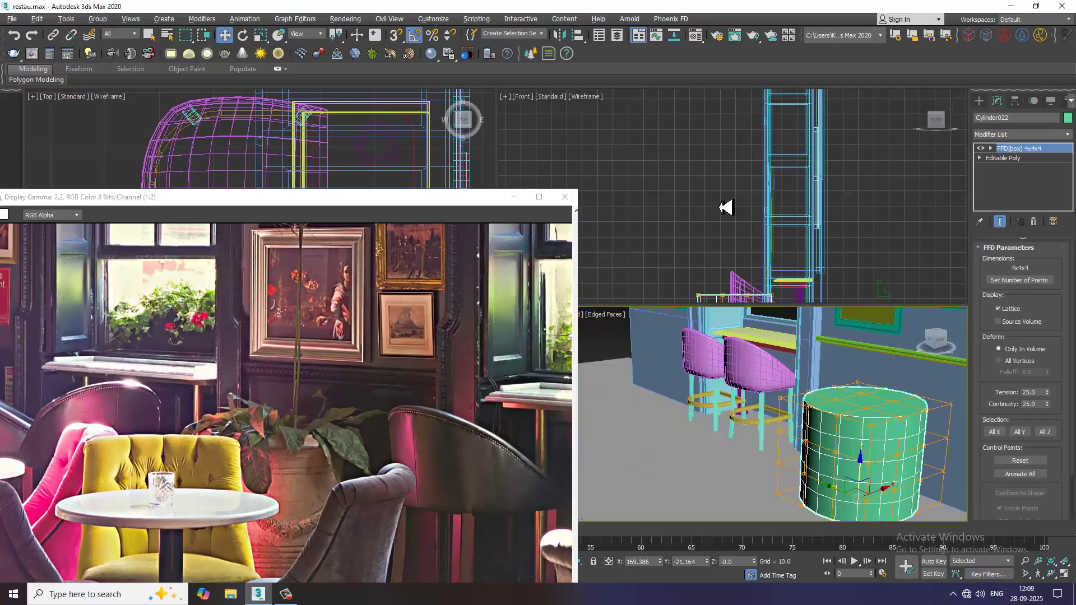
pyautogui.moveTo(723, 207); pyautogui.dragTo(704, 206, button='middle')
pyautogui.hotkey('alt', 'w')
pyautogui.press('z')
pyautogui.moveTo(723, 274); pyautogui.dragTo(816, 297, button='middle')
pyautogui.scroll(-6, 812, 295)
pyautogui.press('1')
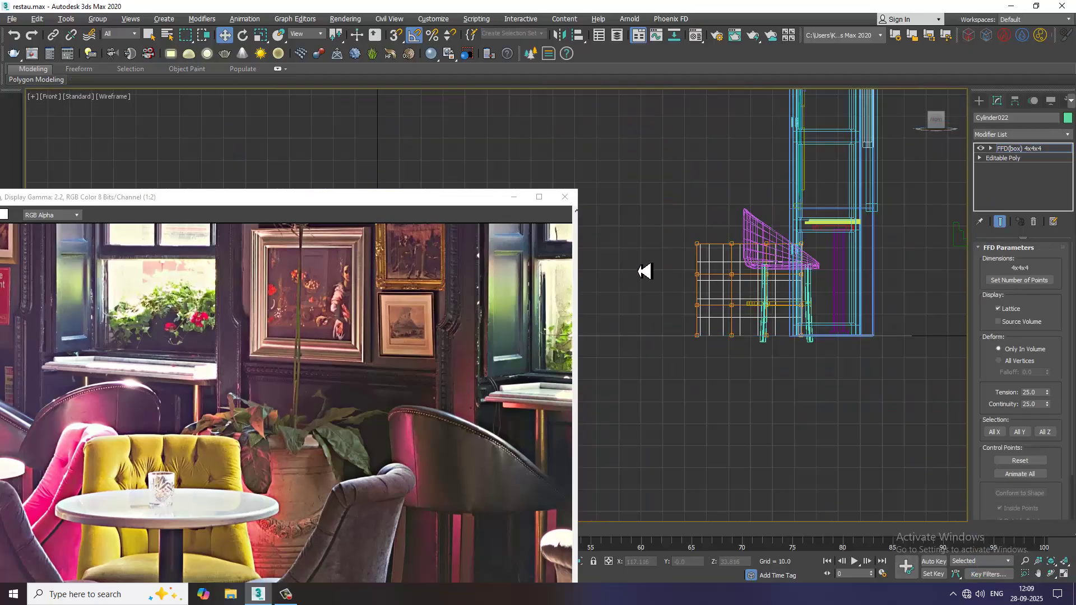
pyautogui.moveTo(887, 320); pyautogui.dragTo(885, 320)
pyautogui.press('r')
pyautogui.moveTo(757, 292); pyautogui.dragTo(745, 287)
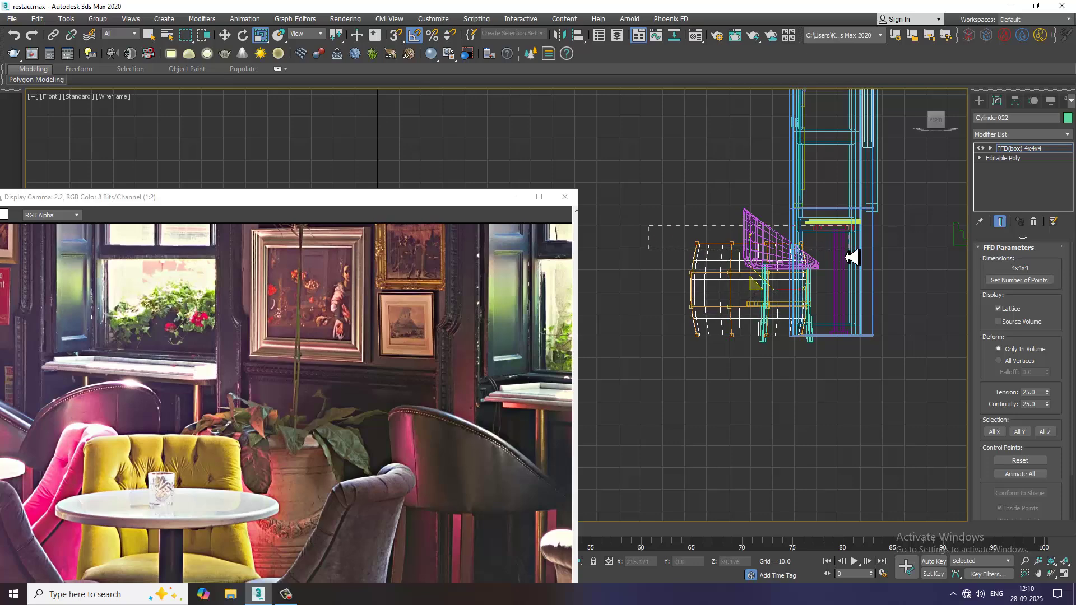
# - Raise the top row of FFD control points to about Z 47.8 and scale the upper-middle row inward to form a neck
pyautogui.press('w')
pyautogui.moveTo(754, 227); pyautogui.dragTo(753, 211)
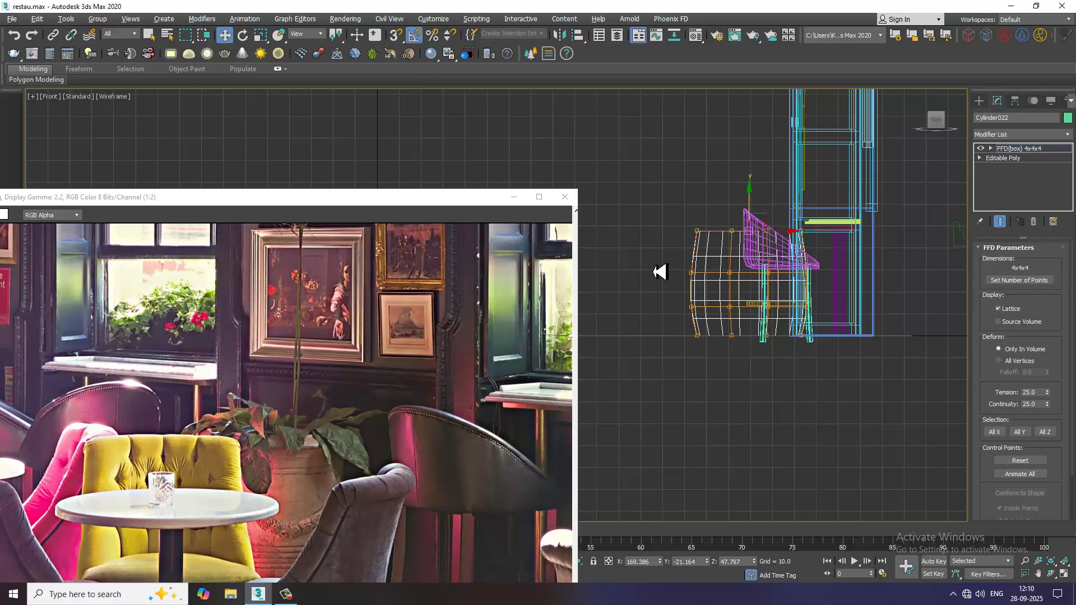
pyautogui.moveTo(885, 292); pyautogui.dragTo(884, 293)
pyautogui.press('r')
pyautogui.moveTo(756, 280); pyautogui.dragTo(763, 287)
pyautogui.press('w')
# - Convert the shaped pot to an Editable Poly and delete its top cap polygon to open it
pyautogui.hotkey('alt', 'w')
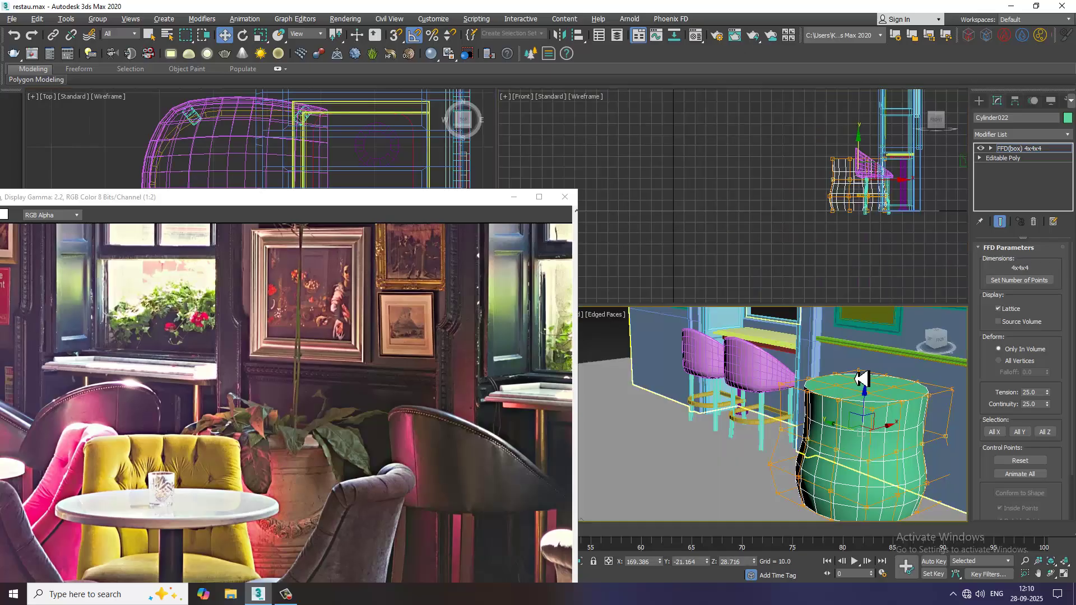
pyautogui.hotkey('alt', 'w')
pyautogui.moveTo(861, 379); pyautogui.dragTo(838, 378, button='middle')
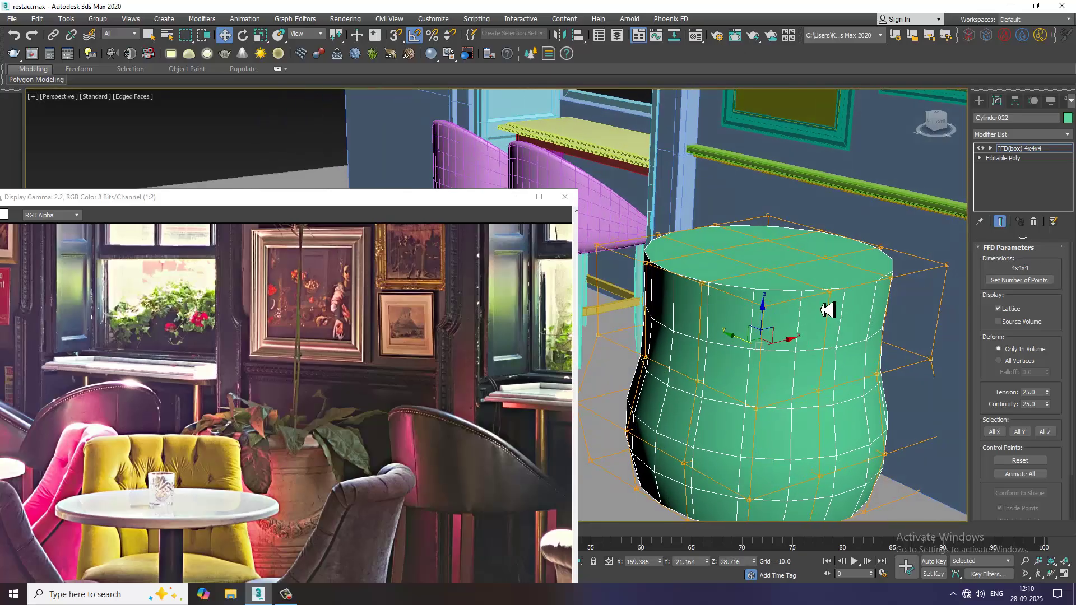
pyautogui.rightClick(785, 305)
pyautogui.moveTo(835, 427)
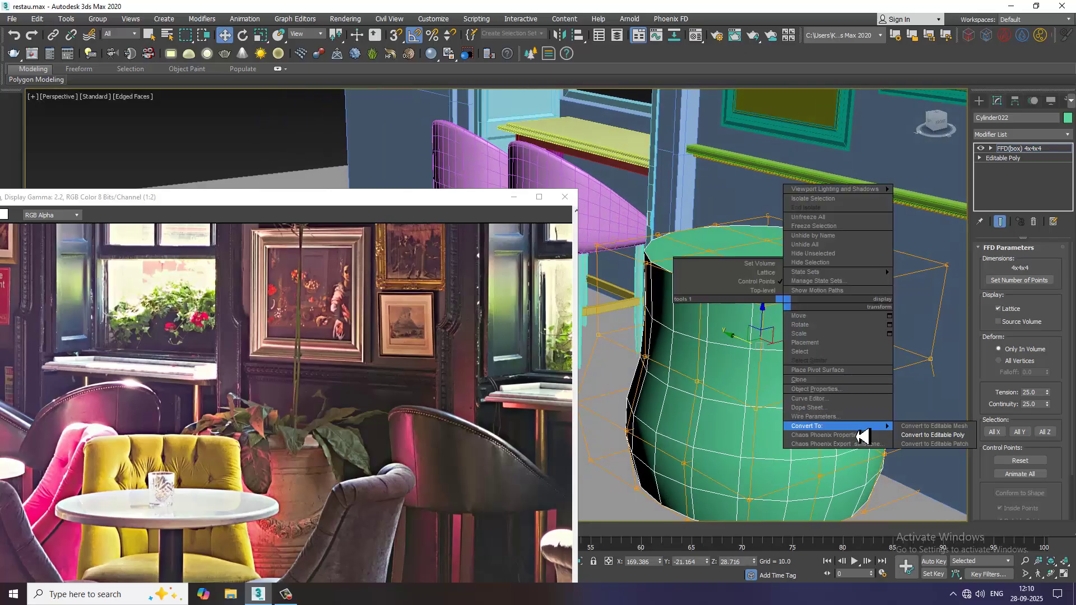
pyautogui.click(947, 435)
pyautogui.press('4')
pyautogui.click(814, 265)
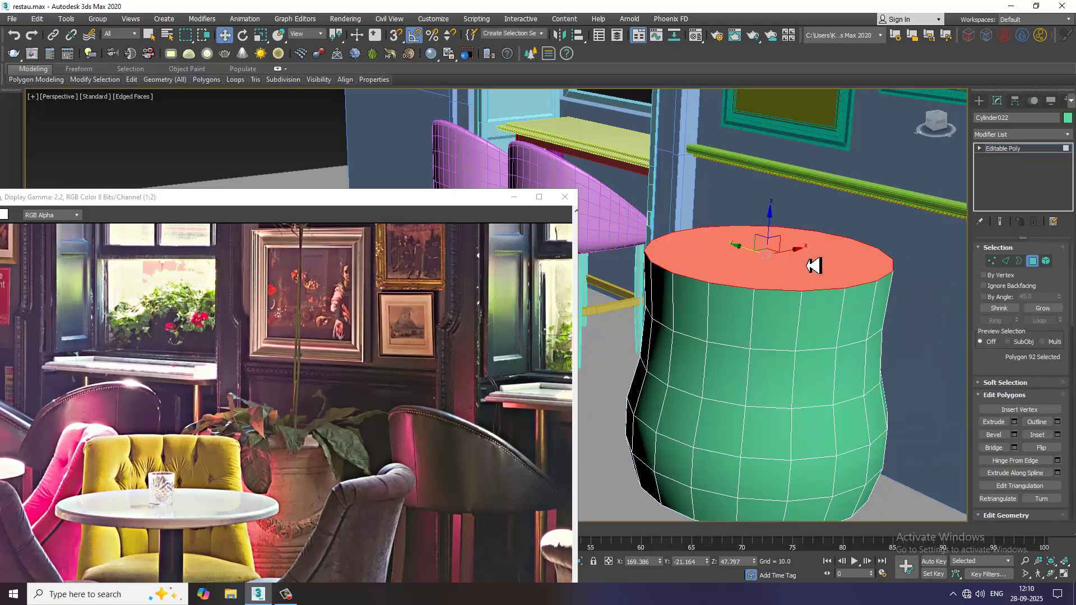
pyautogui.press('Delete')
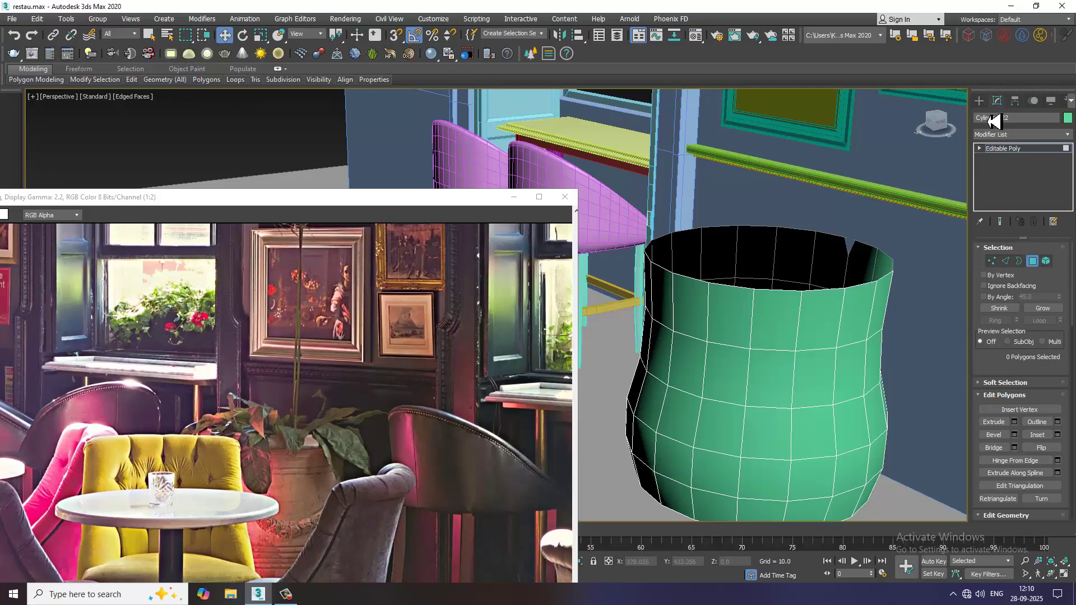
# - Add a horizontal edge loop just below the pot's upper edge with Swift Loop
pyautogui.click(1041, 149)
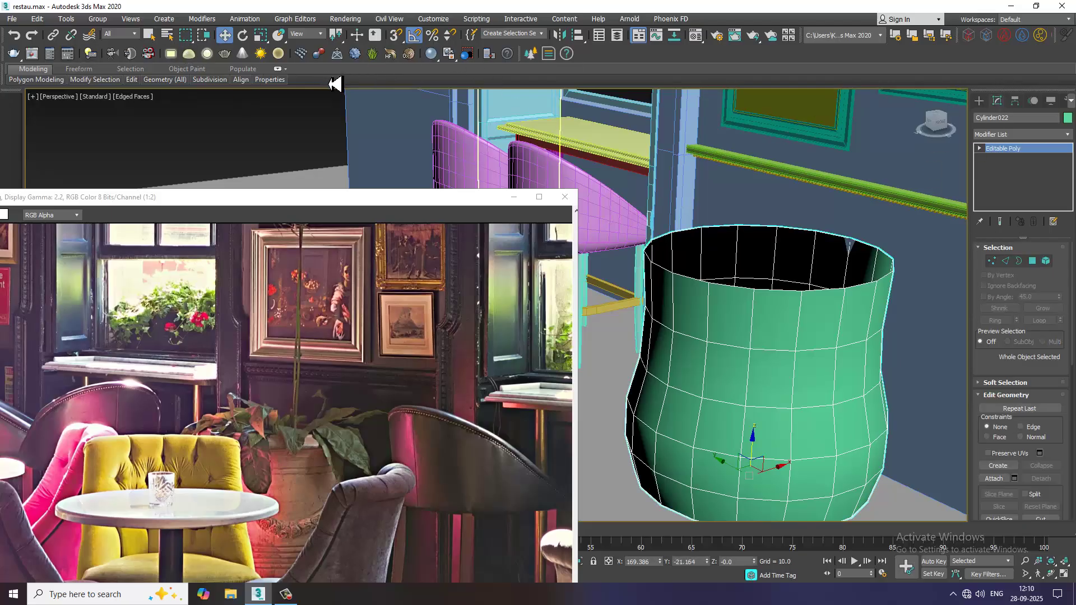
pyautogui.doubleClick(33, 69)
pyautogui.click(398, 84)
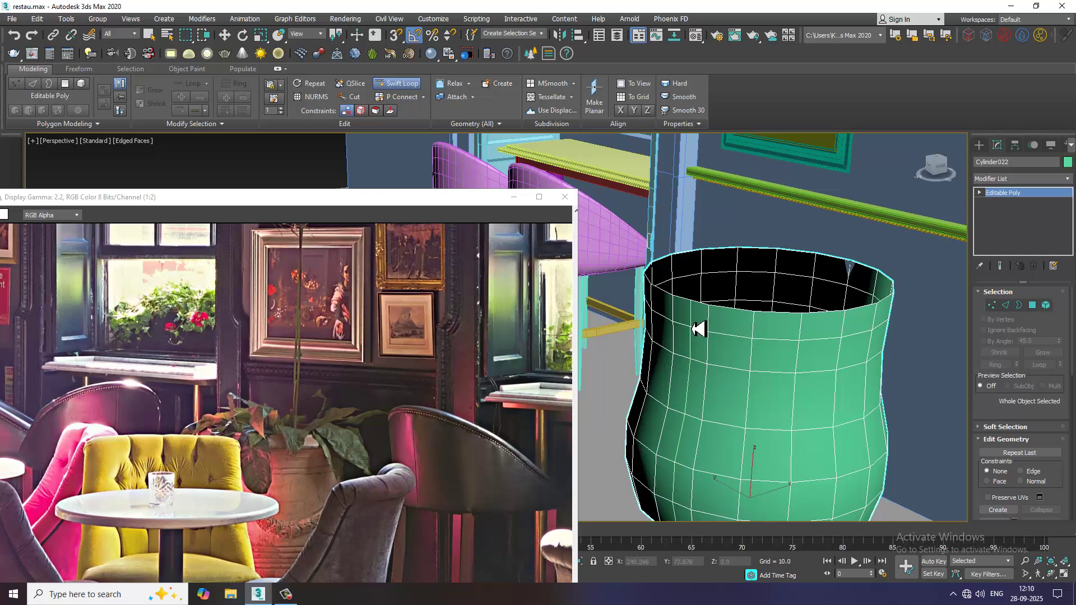
pyautogui.press('w')
# - Extrude the topmost band of pot polygons outward by Local Normal with a height of about 1.711 to form a rim
pyautogui.hotkey('alt', 'w')
pyautogui.hotkey('alt', 'w')
pyautogui.scroll(10, 859, 237)
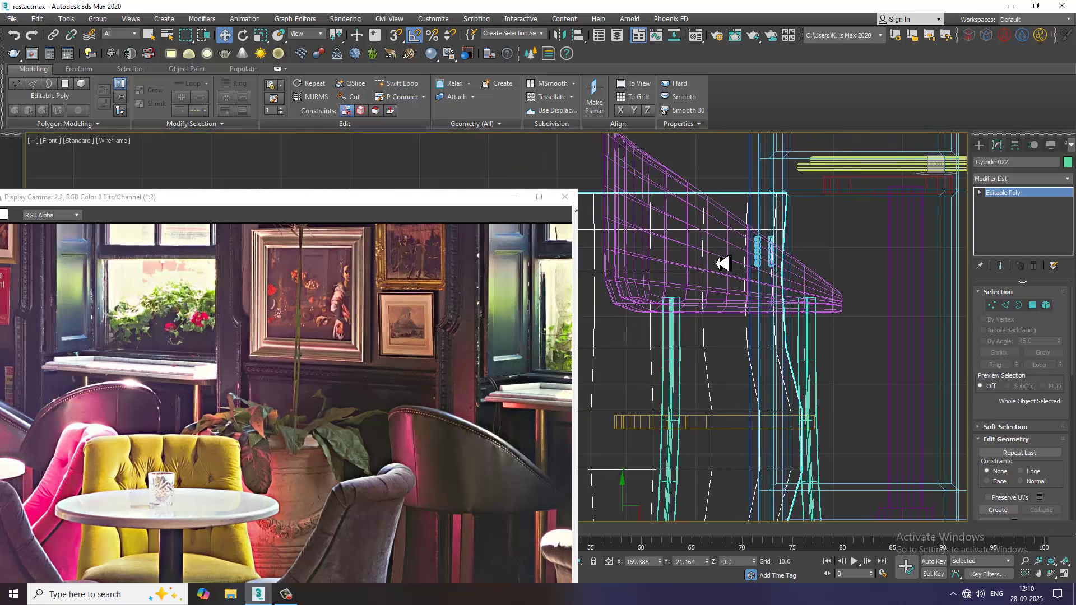
pyautogui.press('4')
pyautogui.scroll(-3, 686, 271)
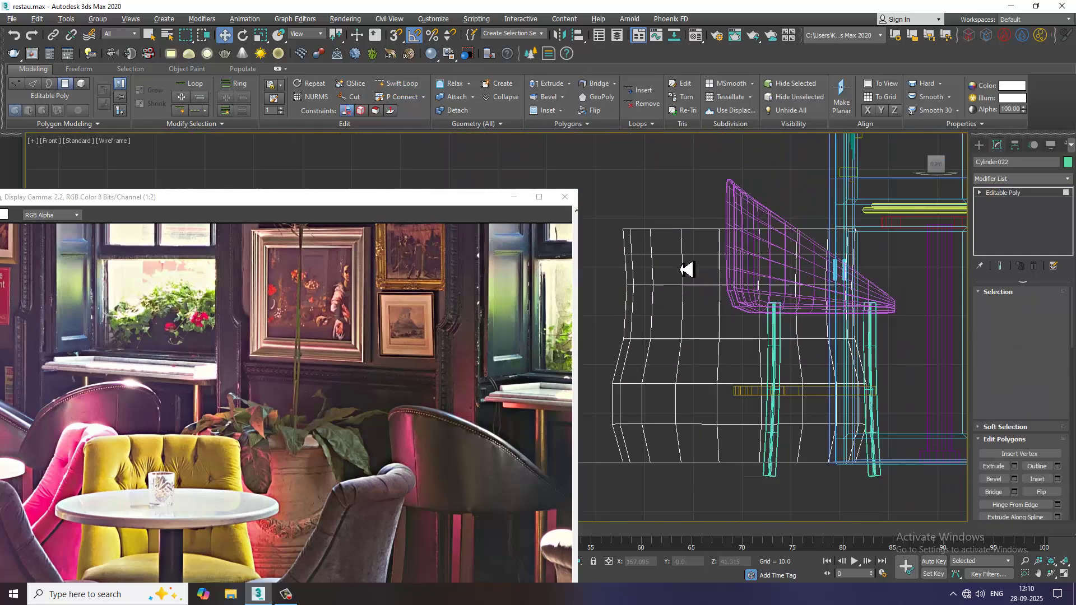
pyautogui.moveTo(927, 263); pyautogui.dragTo(920, 255)
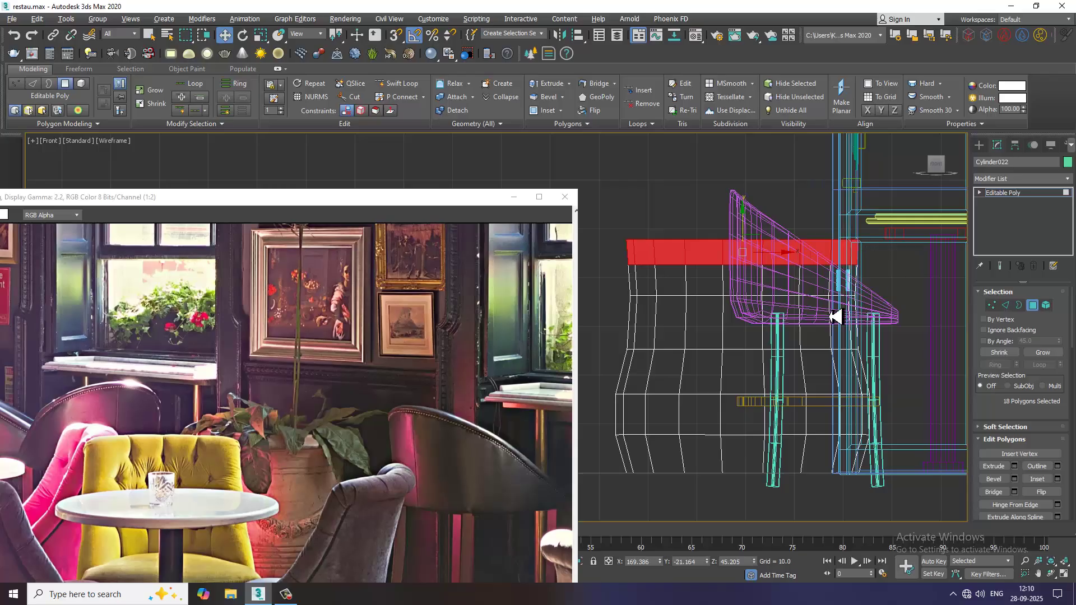
pyautogui.hotkey('alt', 'w')
pyautogui.hotkey('alt', 'w')
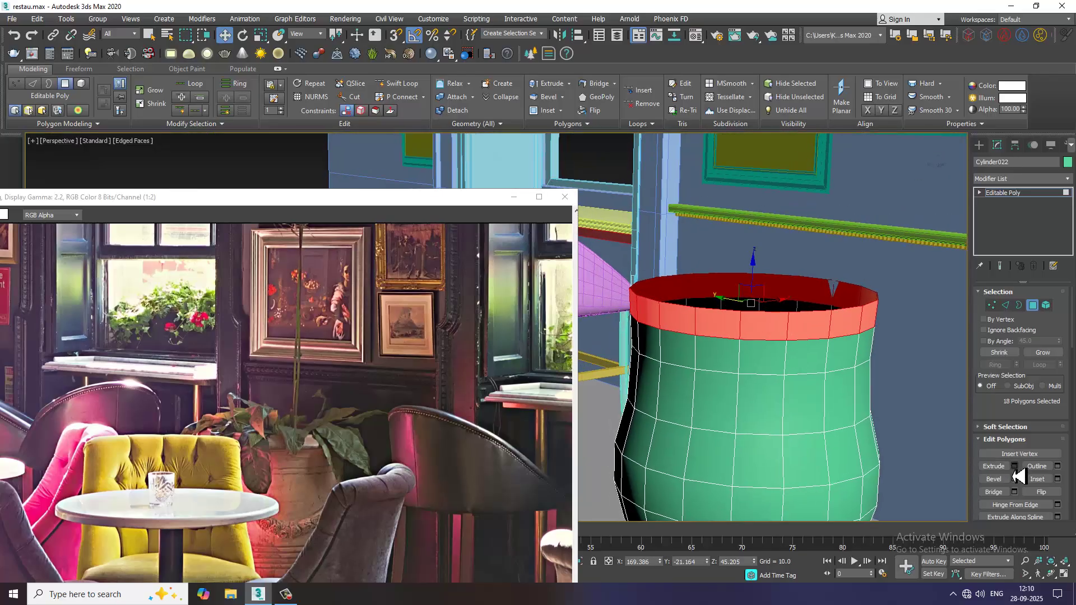
pyautogui.click(1014, 466)
pyautogui.click(516, 334)
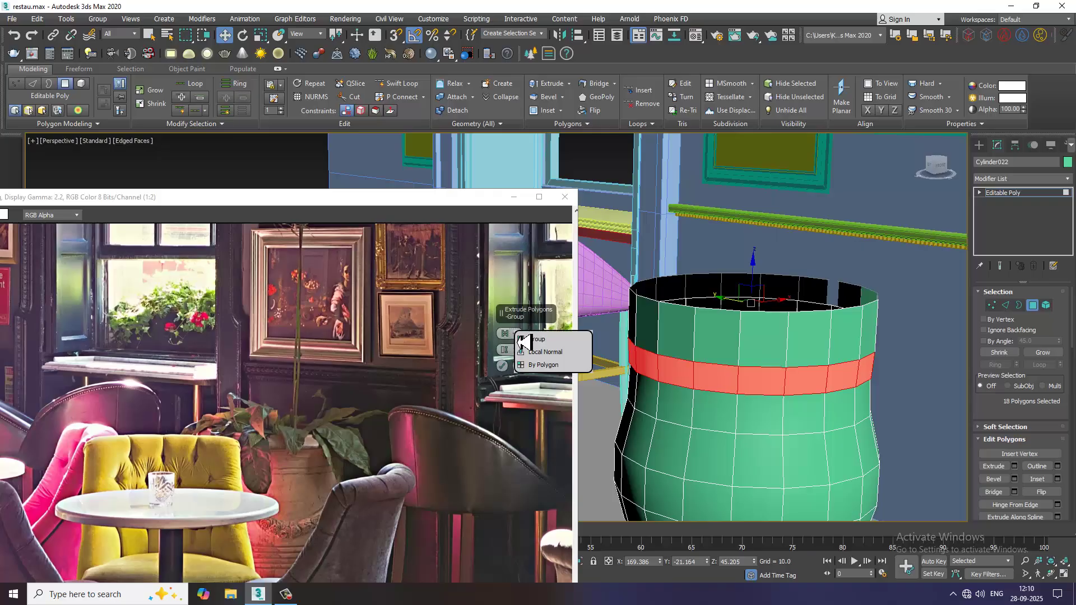
pyautogui.click(542, 353)
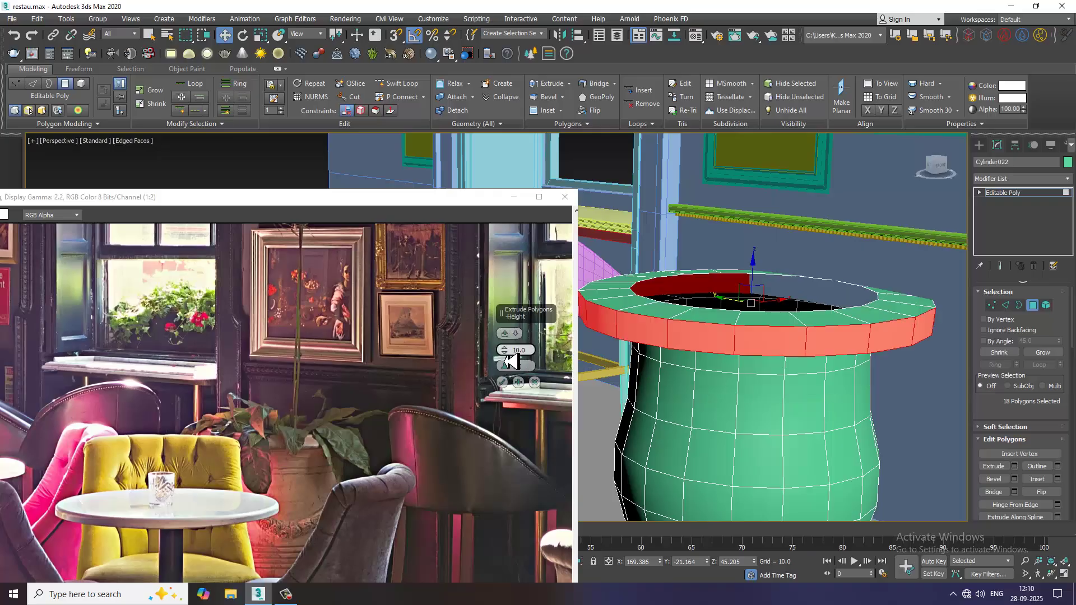
pyautogui.moveTo(504, 352); pyautogui.dragTo(525, 409)
pyautogui.keyDown('alt'); pyautogui.moveTo(749, 299); pyautogui.dragTo(747, 311, button='middle'); pyautogui.keyUp('alt')
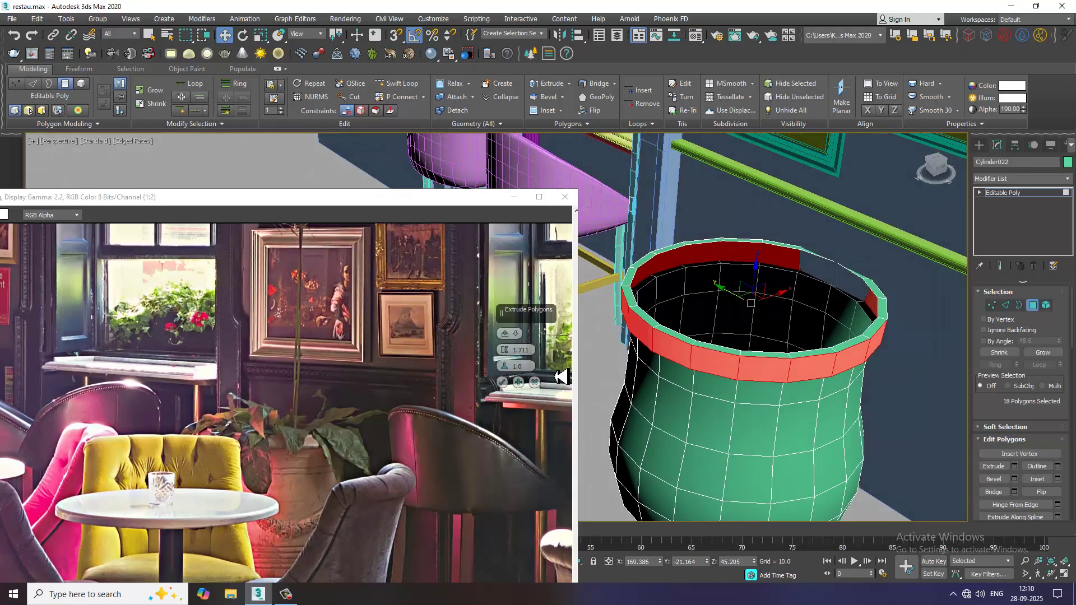
pyautogui.click(503, 383)
# - Add two horizontal Swift Loop edge loops around the outer face of the pot's rim
pyautogui.keyDown('alt'); pyautogui.moveTo(723, 350); pyautogui.dragTo(725, 301, button='middle'); pyautogui.keyUp('alt')
pyautogui.scroll(3, 723, 300)
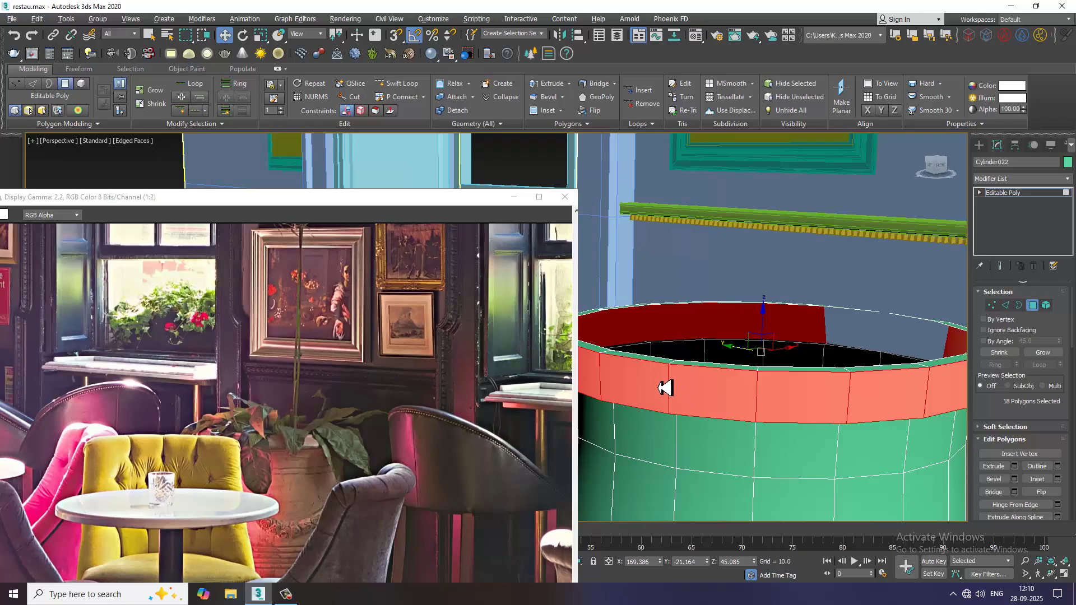
pyautogui.click(397, 85)
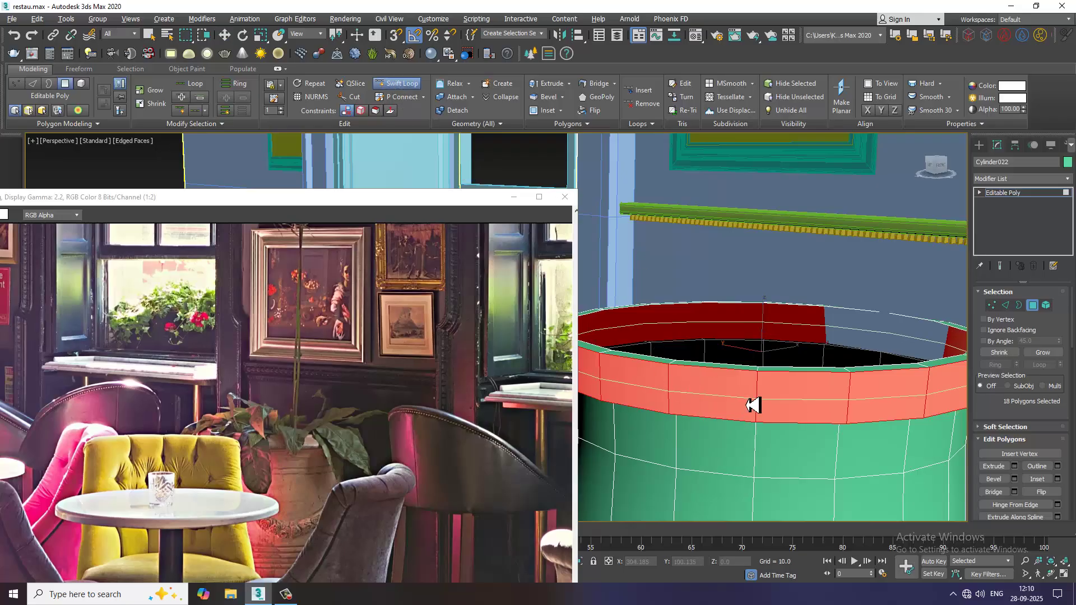
pyautogui.click(762, 393)
pyautogui.click(763, 411)
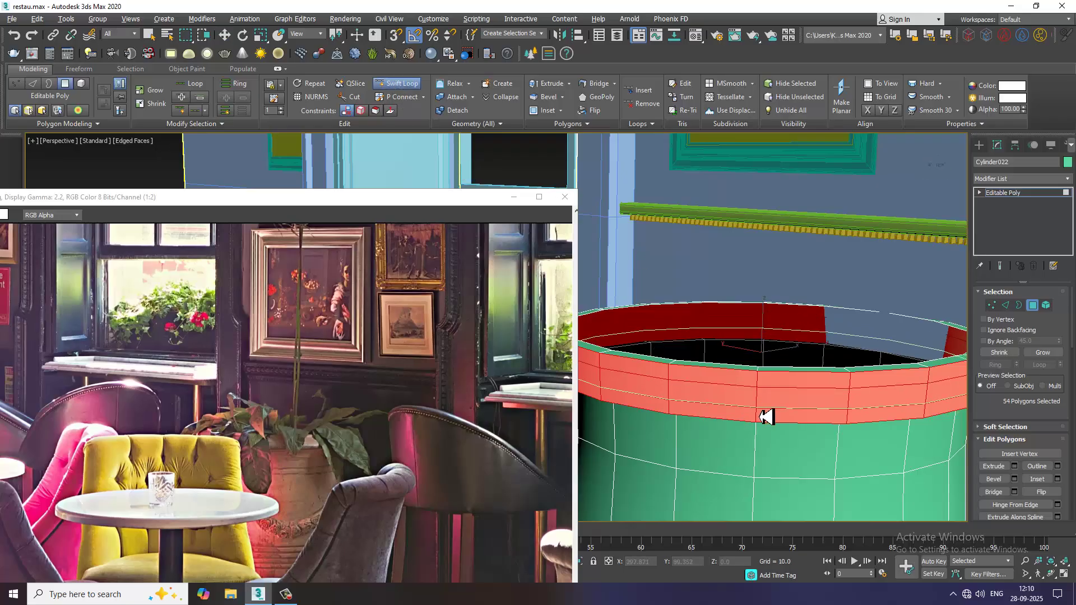
pyautogui.press('w')
# - Select both new edge loops on the rim and scale them slightly outward to round its profile
pyautogui.press('2')
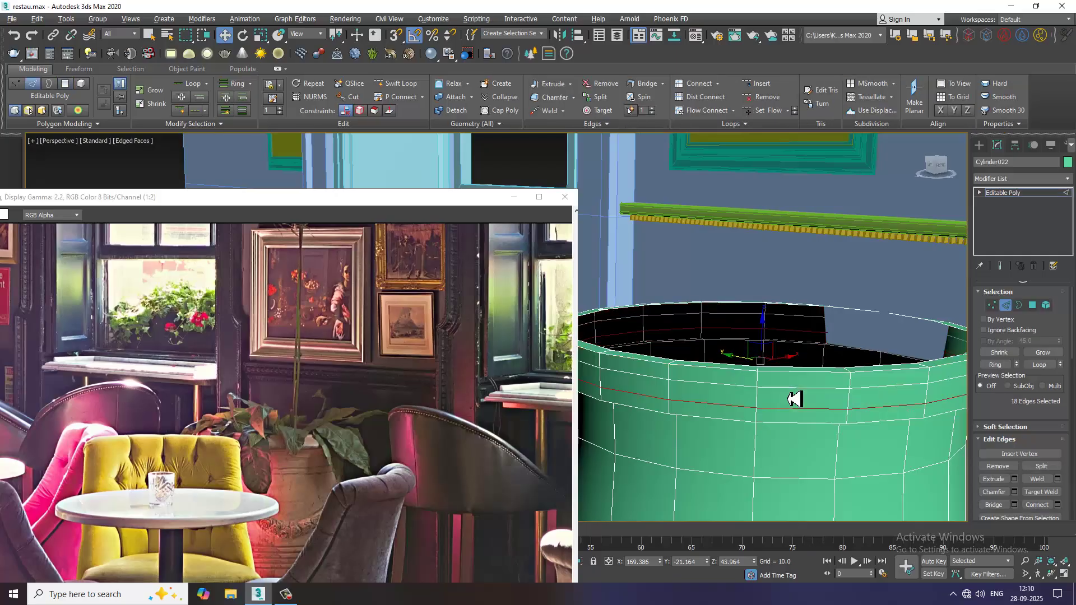
pyautogui.doubleClick(797, 397)
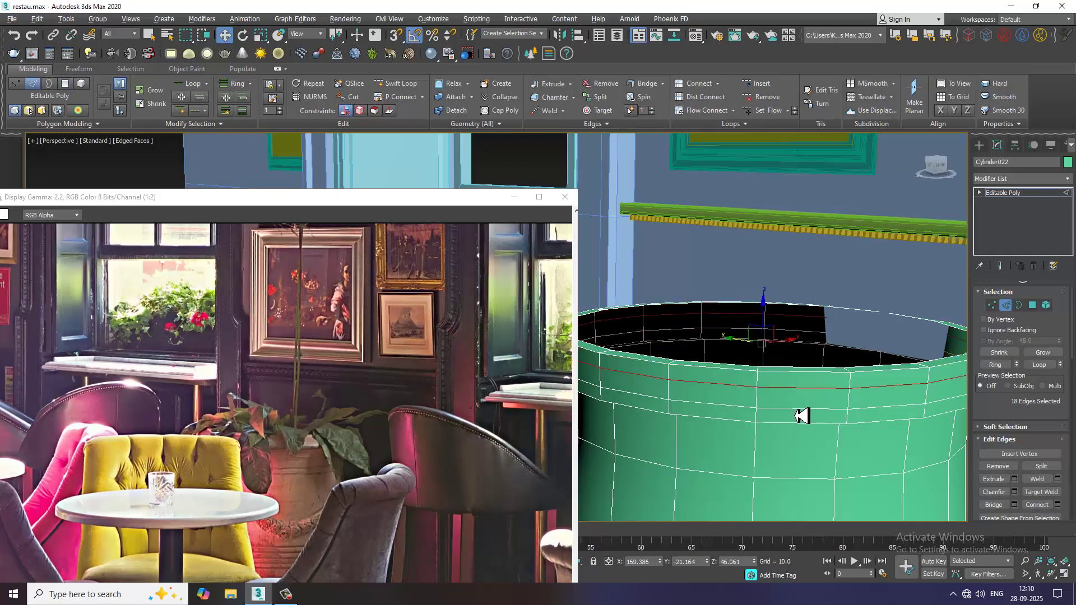
pyautogui.keyDown('ctrl'); pyautogui.doubleClick(797, 411); pyautogui.keyUp('ctrl')
pyautogui.keyDown('alt'); pyautogui.moveTo(824, 374); pyautogui.dragTo(826, 381, button='middle'); pyautogui.keyUp('alt')
pyautogui.press('e')
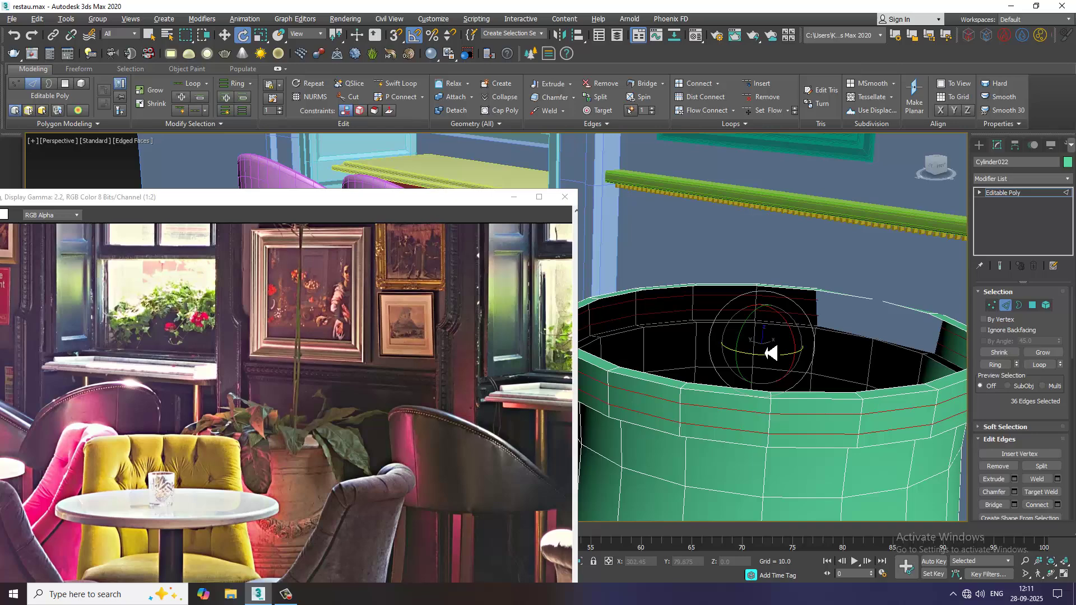
pyautogui.press('r')
pyautogui.moveTo(770, 353); pyautogui.dragTo(770, 352)
pyautogui.scroll(-5, 769, 351)
pyautogui.press('w')
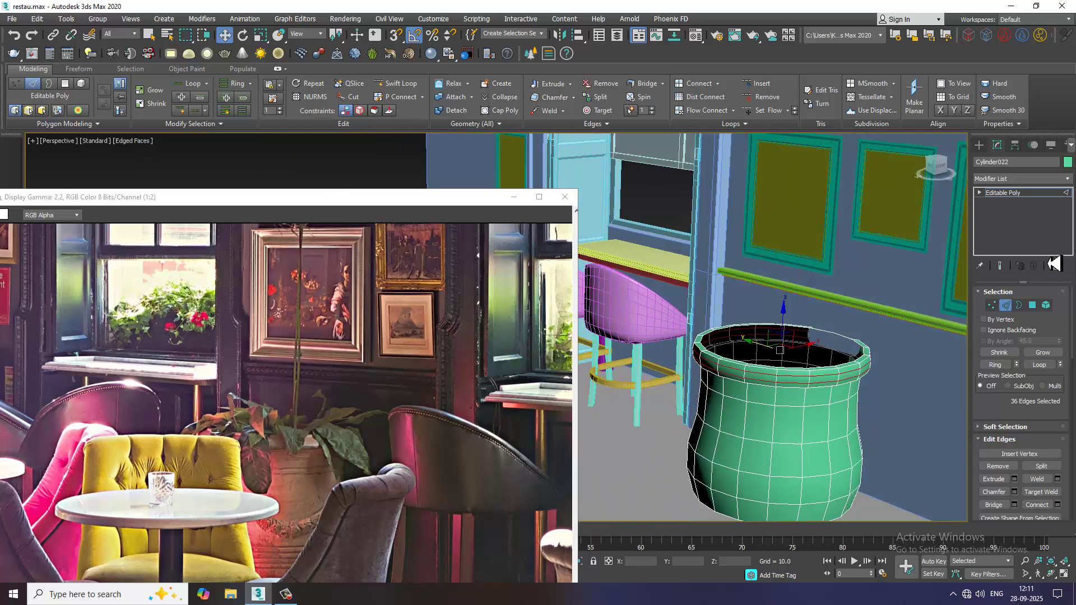
# - Leave edge editing and move the whole pot along X to about 164.294, away from the wall
pyautogui.click(1039, 194)
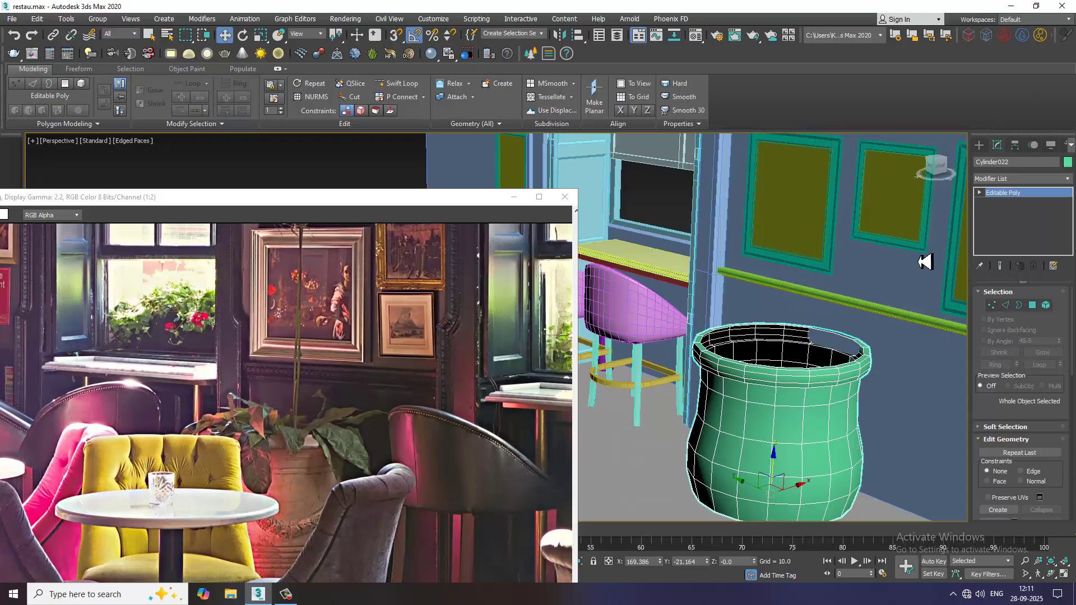
pyautogui.moveTo(804, 493); pyautogui.dragTo(792, 493)
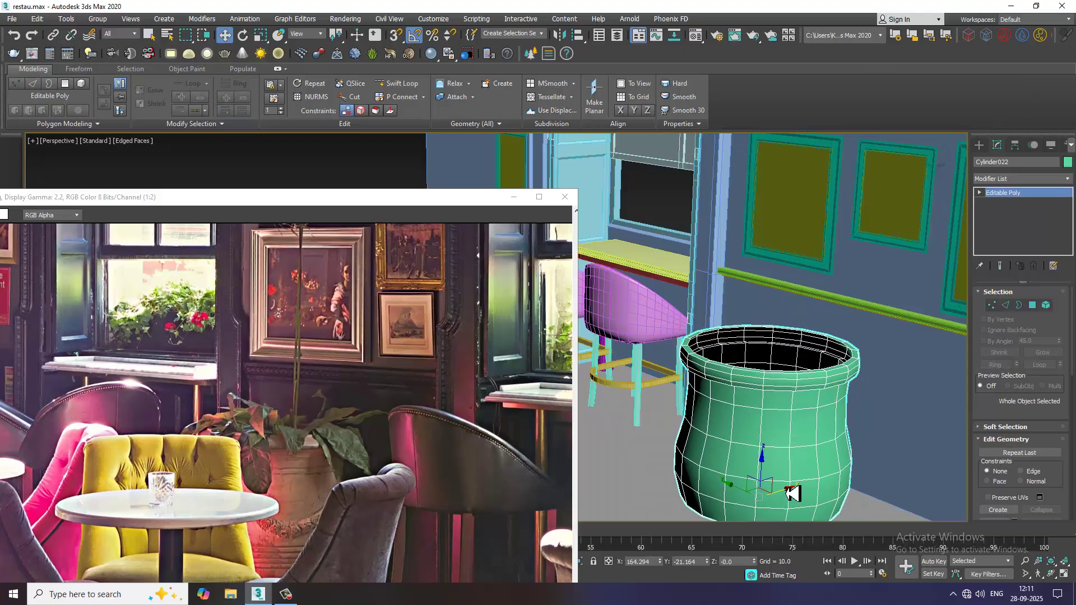
pyautogui.scroll(-4, 795, 438)
pyautogui.moveTo(797, 433)
pyautogui.keyDown('alt'); pyautogui.mouseDown(button='middle')
pyautogui.moveTo(840, 415)
pyautogui.moveTo(794, 427)
pyautogui.mouseUp(button='middle'); pyautogui.keyUp('alt')
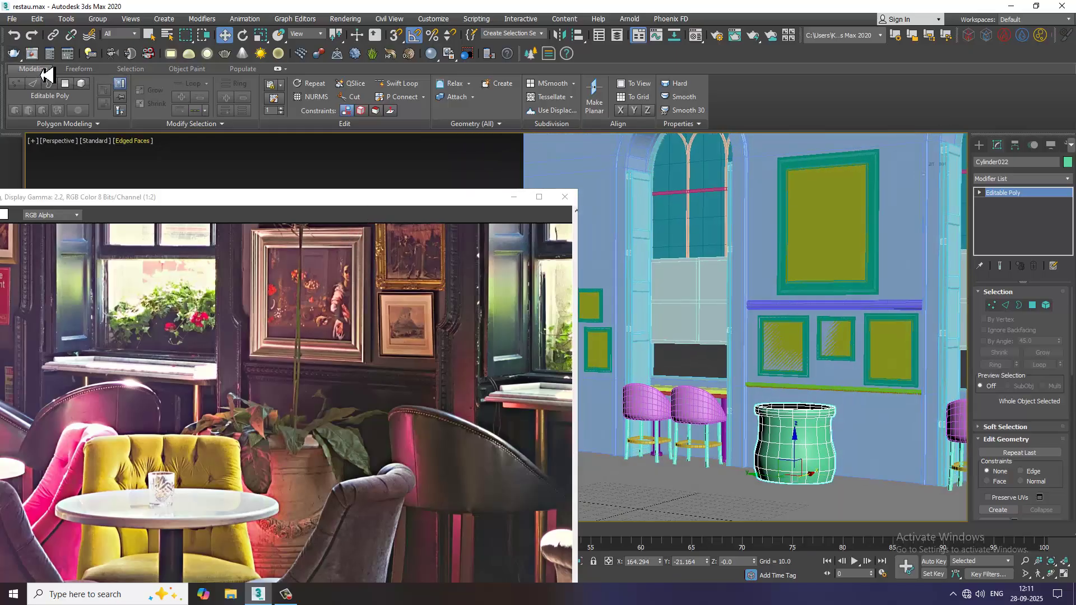
# - Collapse the modelling ribbon, then shrink the reference image window and zoom it out to show the whole photo in the upper corner
pyautogui.doubleClick(306, 123)
pyautogui.moveTo(275, 199); pyautogui.dragTo(325, 78)
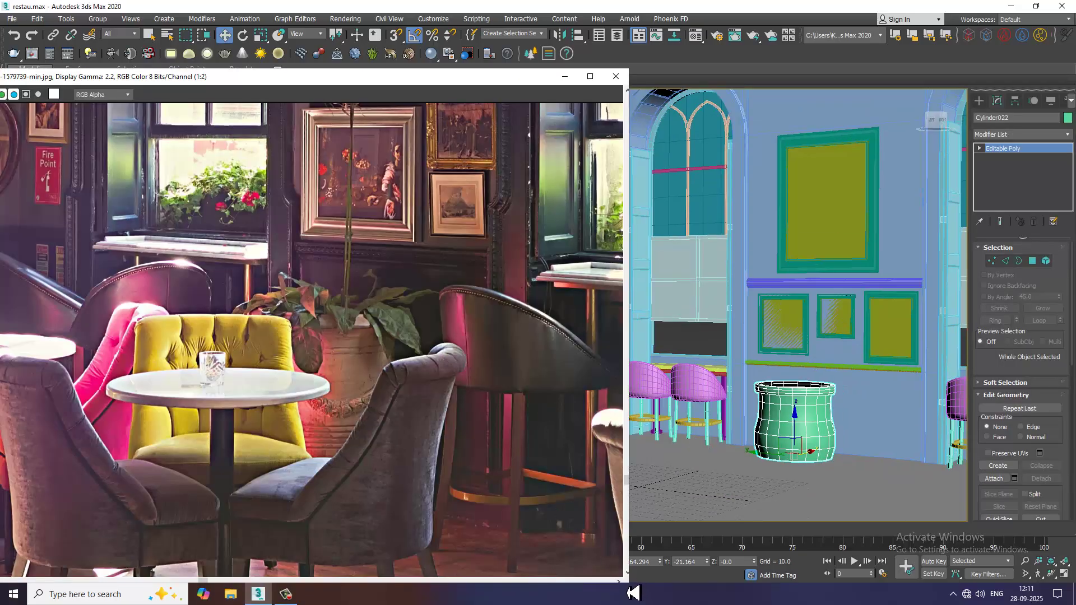
pyautogui.moveTo(632, 589); pyautogui.dragTo(486, 366)
pyautogui.scroll(-1, 213, 301)
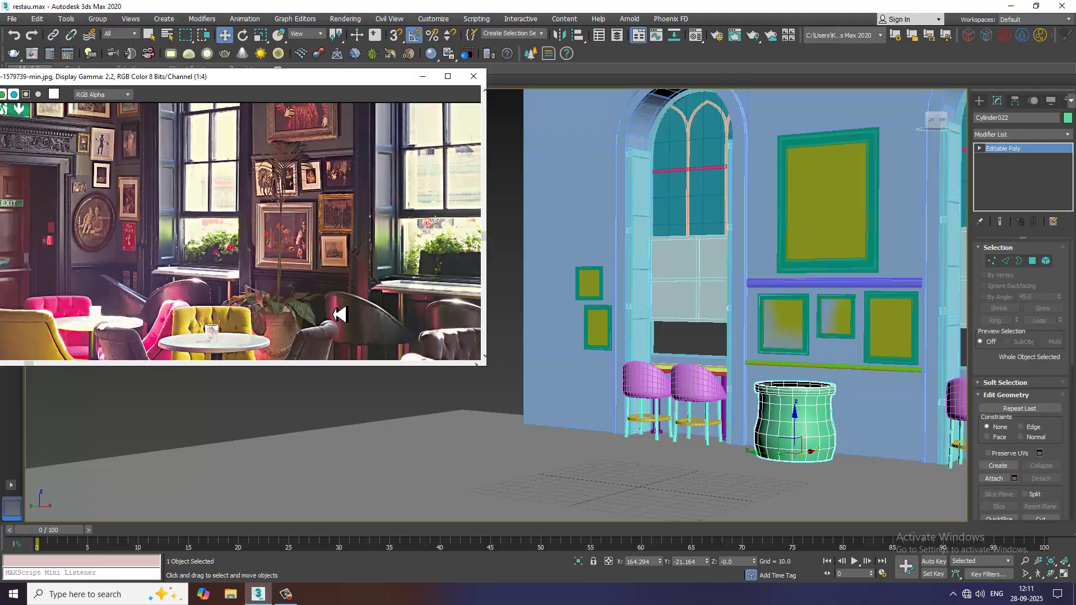
pyautogui.moveTo(751, 302); pyautogui.dragTo(492, 377, button='middle')
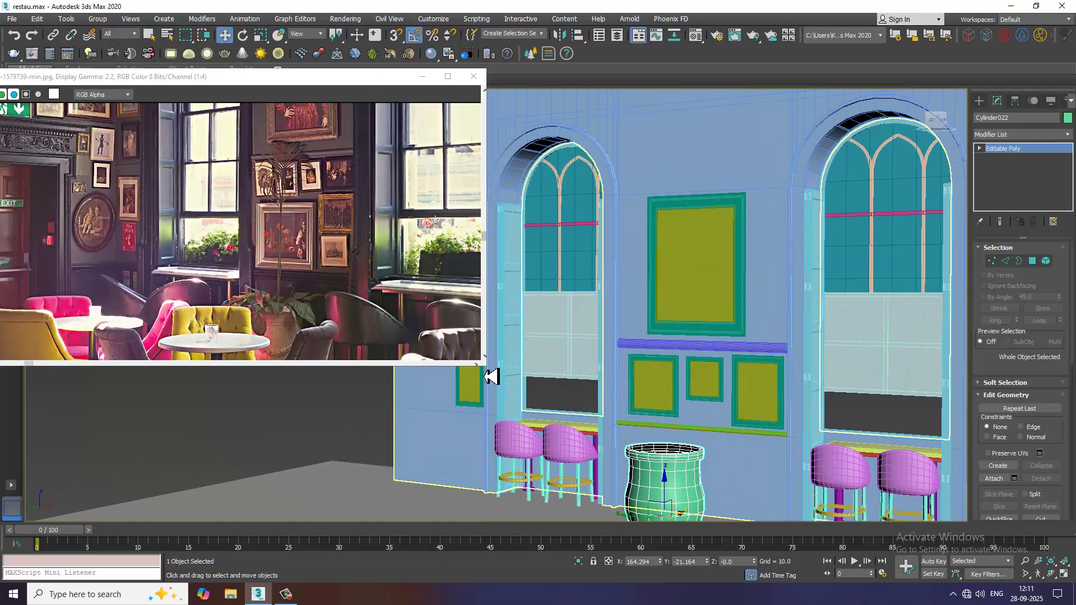
pyautogui.moveTo(486, 350); pyautogui.dragTo(309, 302)
pyautogui.scroll(-2, 183, 261)
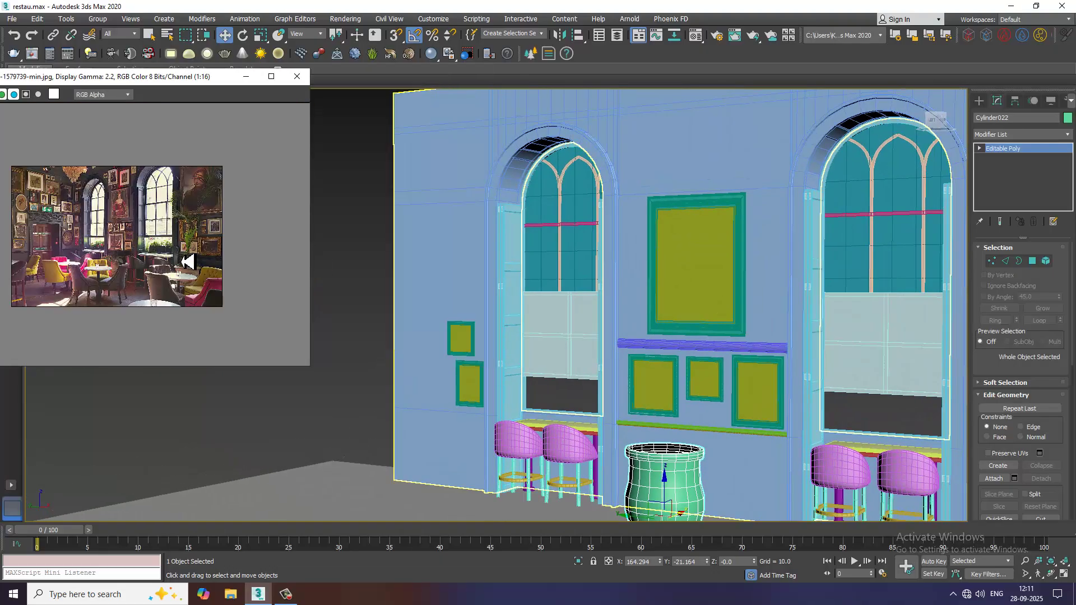
pyautogui.moveTo(128, 82); pyautogui.dragTo(132, 21)
# - Save the scene and clear the plant pot's selection
pyautogui.moveTo(603, 275); pyautogui.dragTo(536, 284, button='middle')
pyautogui.moveTo(663, 328); pyautogui.dragTo(680, 325, button='middle')
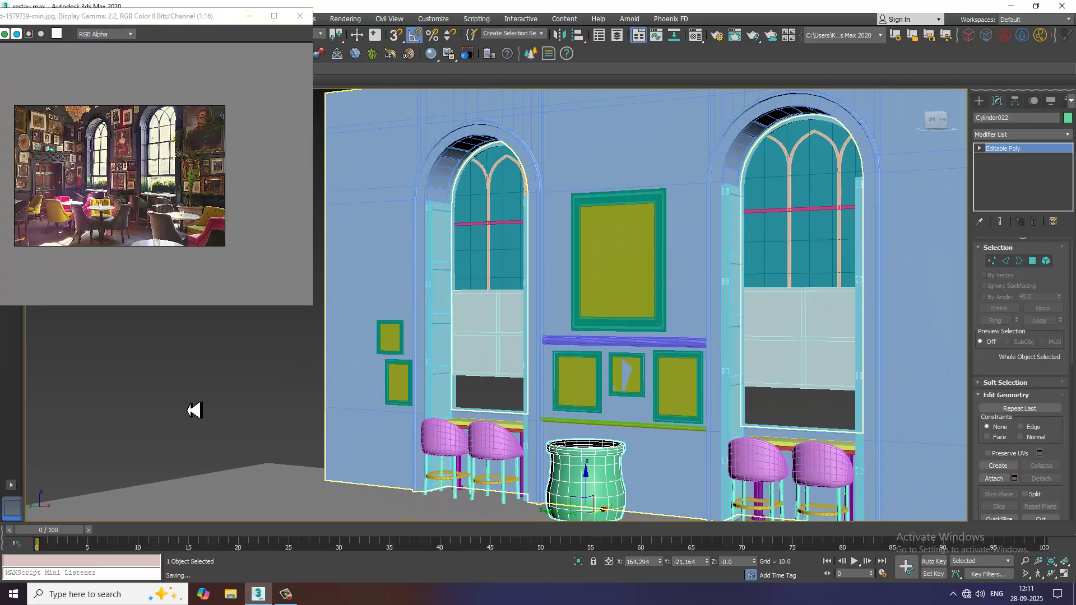
pyautogui.hotkey('ctrl', 'd')
pyautogui.moveTo(722, 435); pyautogui.dragTo(705, 427, button='middle')
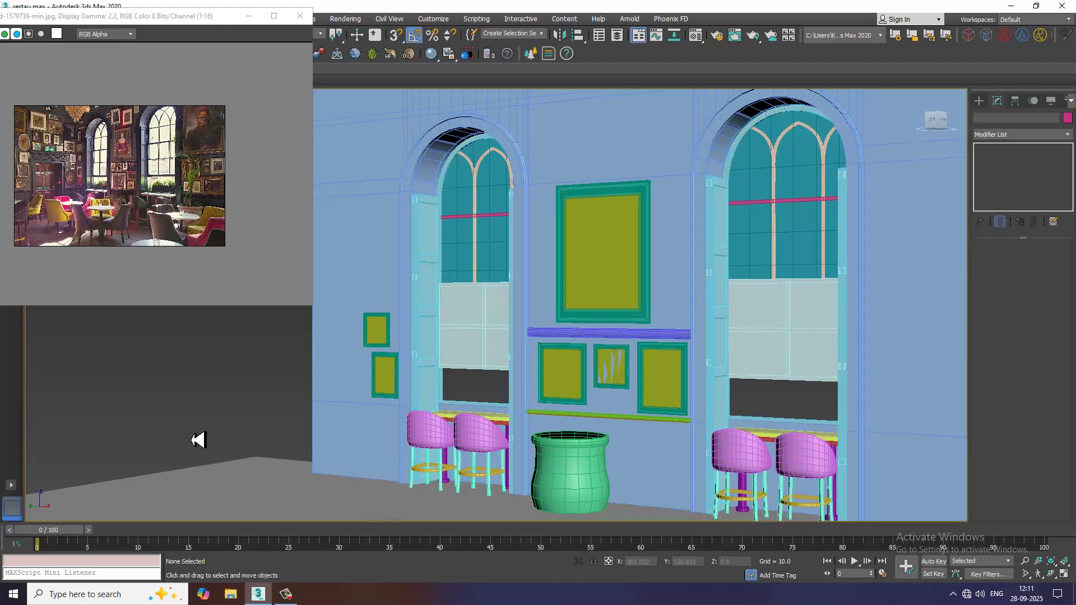